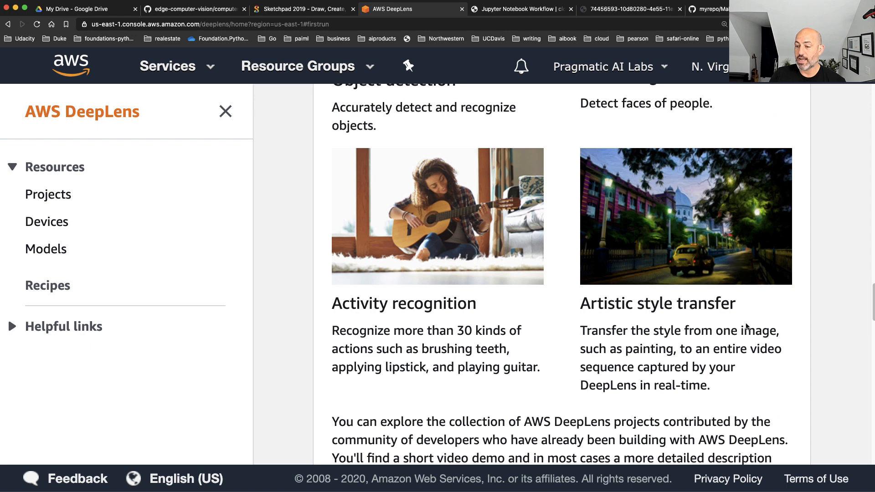
# Examine the AWS DeepLens product specifications, including its hardware, storage, inputs and outputs, and pre-configured software
pyautogui.scroll(-10, 698, 383)
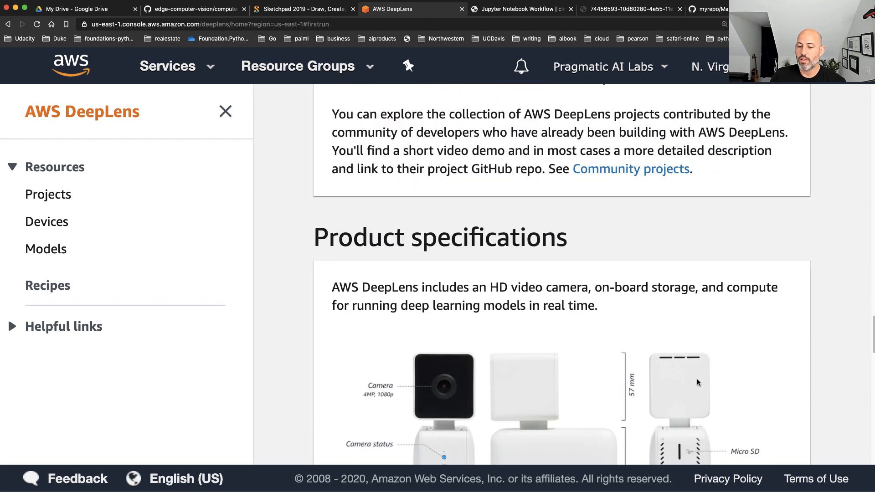
pyautogui.scroll(-5, 699, 383)
pyautogui.scroll(-1, 783, 391)
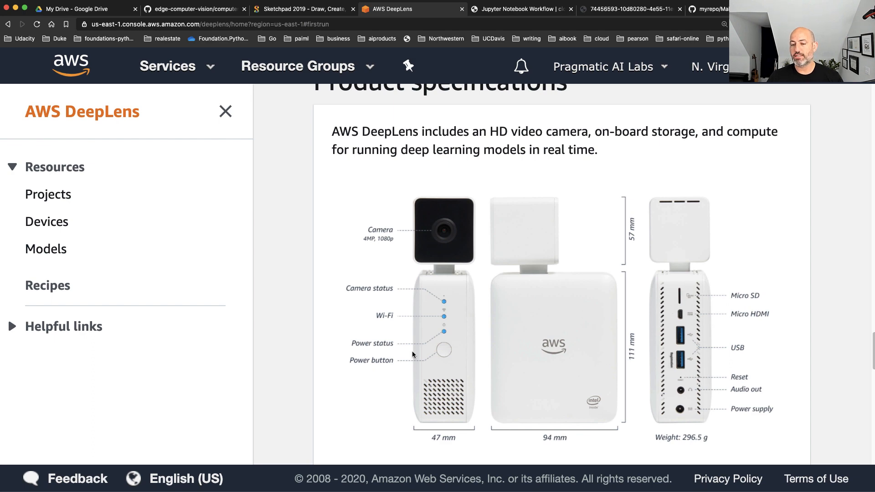
pyautogui.scroll(-5, 454, 324)
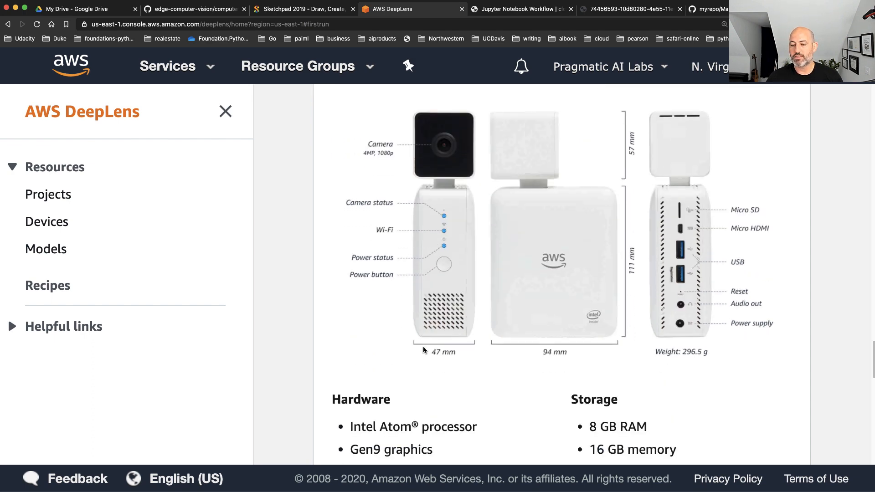
pyautogui.scroll(-2, 426, 347)
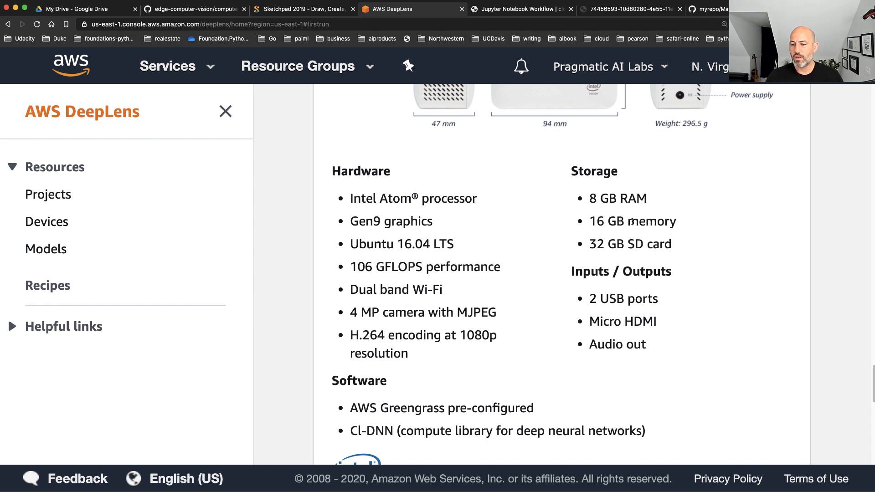
pyautogui.moveTo(679, 244); pyautogui.dragTo(574, 249)
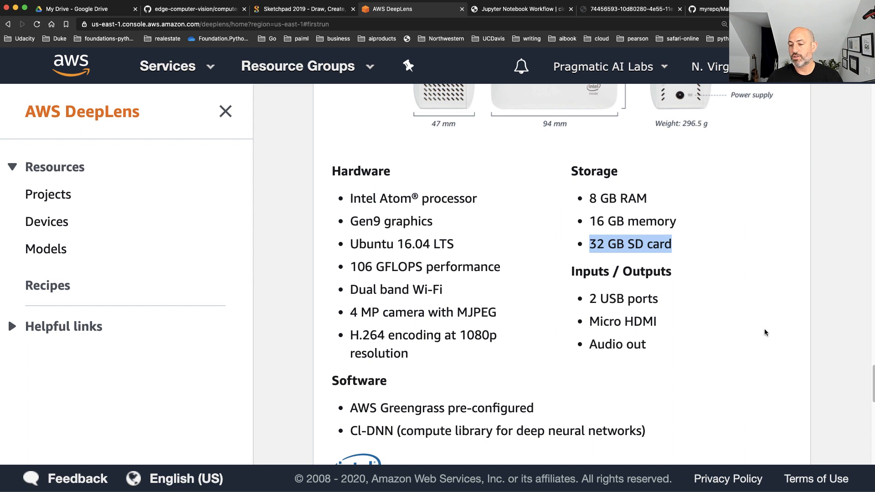
pyautogui.moveTo(659, 323); pyautogui.dragTo(575, 318)
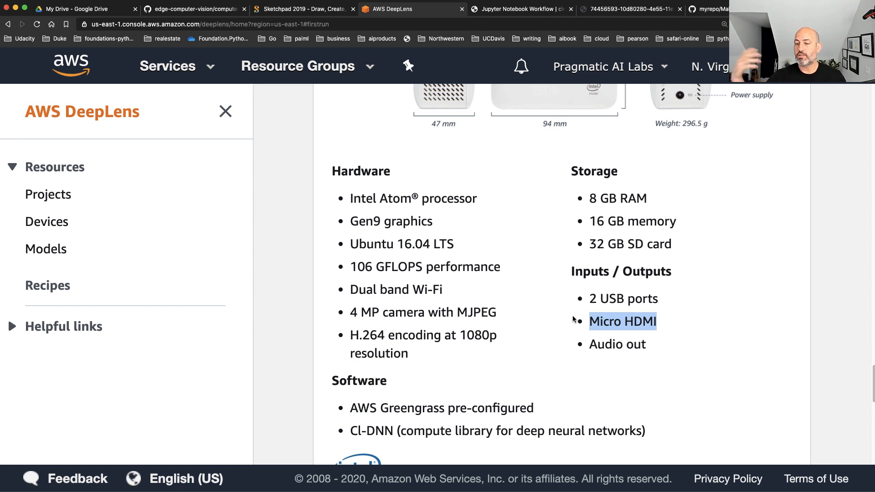
pyautogui.scroll(-3, 574, 321)
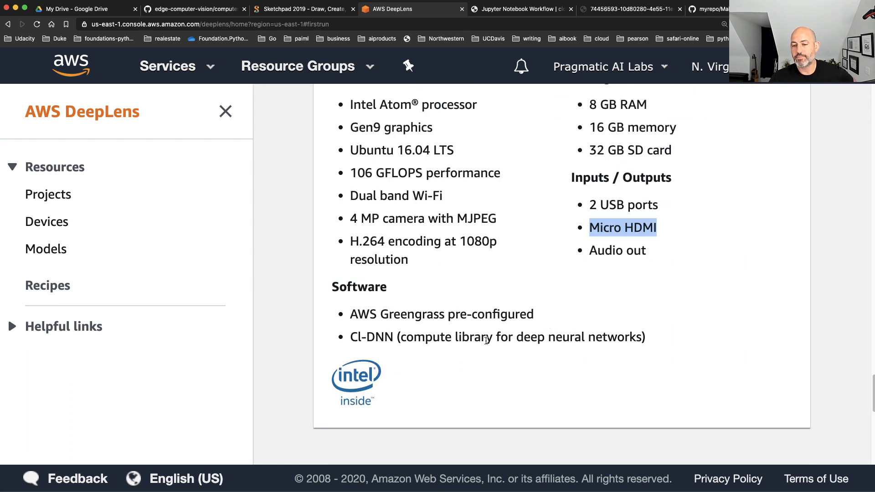
pyautogui.moveTo(535, 314); pyautogui.dragTo(337, 306)
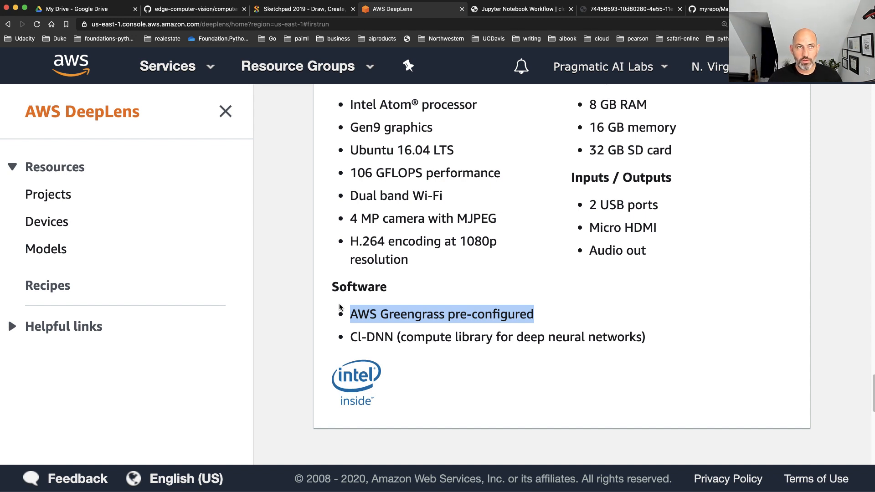
# Start a new DeepLens project from the Object detection project template and proceed to its project details
pyautogui.click(97, 193)
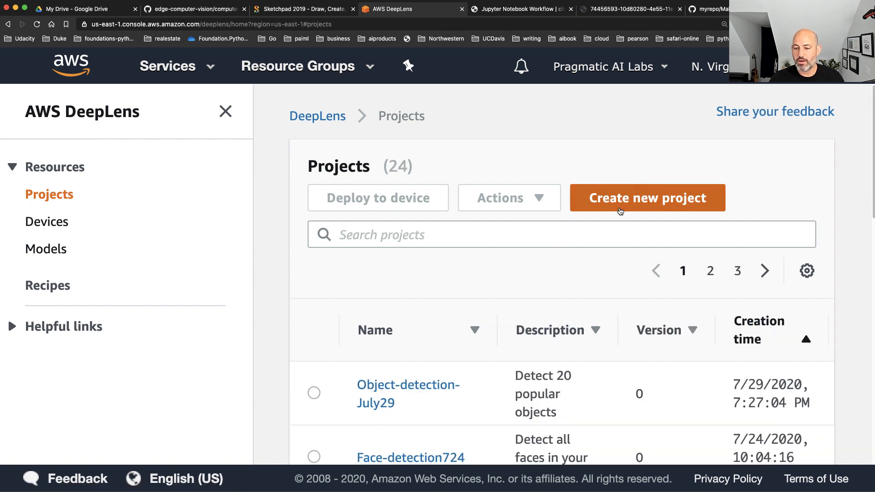
pyautogui.click(620, 210)
pyautogui.scroll(-2, 617, 231)
pyautogui.scroll(-3, 668, 265)
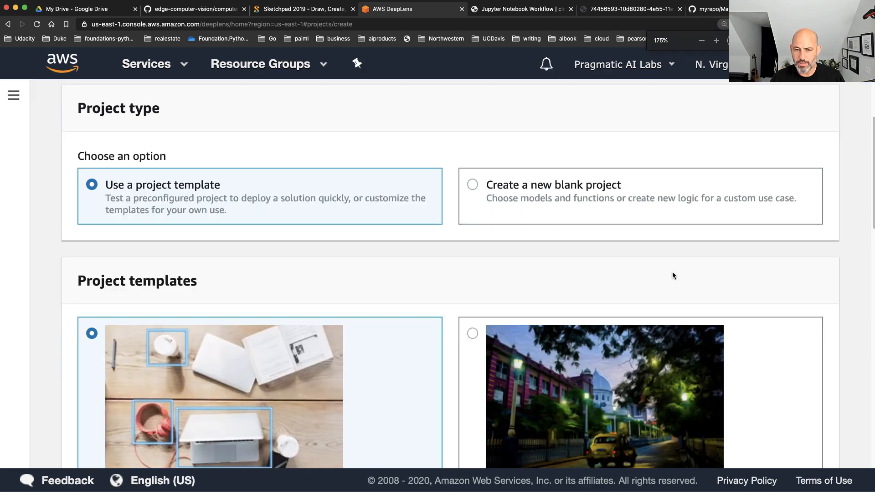
pyautogui.scroll(-3, 742, 285)
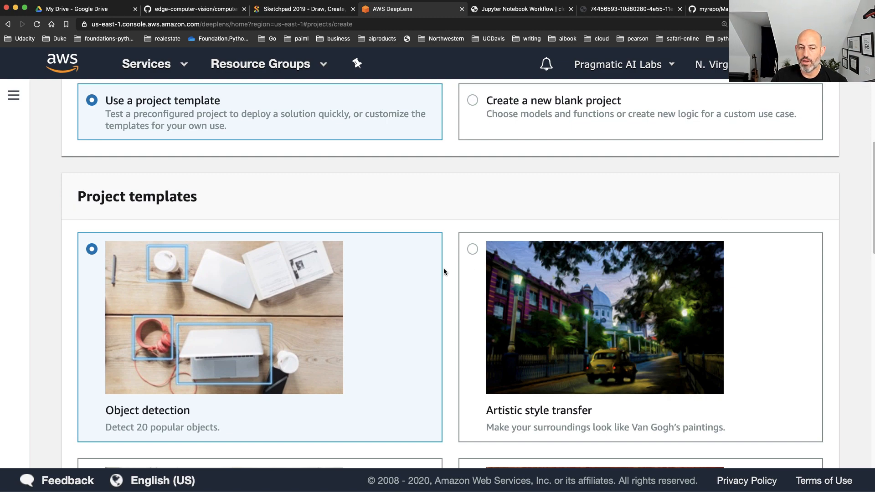
pyautogui.scroll(5, 354, 251)
pyautogui.scroll(-12, 356, 249)
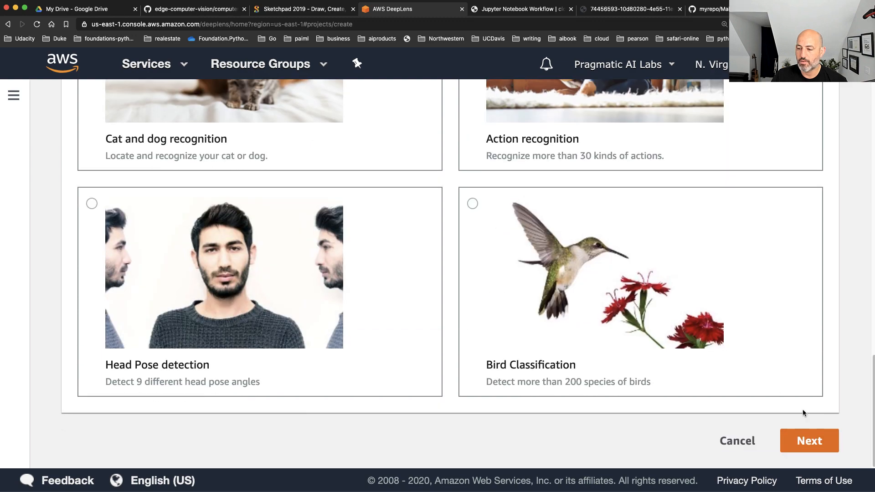
pyautogui.click(813, 436)
# Review the template overview and its pre-trained network, and try to create the project under the default name
pyautogui.scroll(2, 633, 354)
pyautogui.scroll(2, 633, 354)
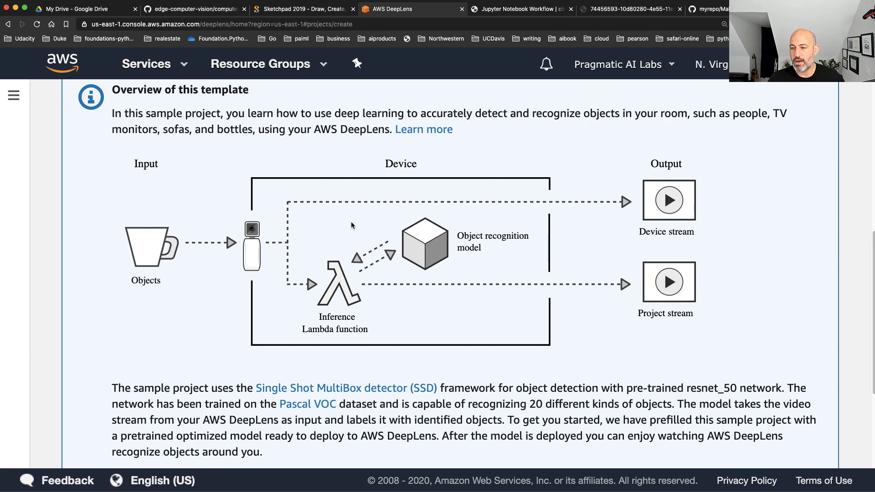
pyautogui.scroll(-3, 465, 246)
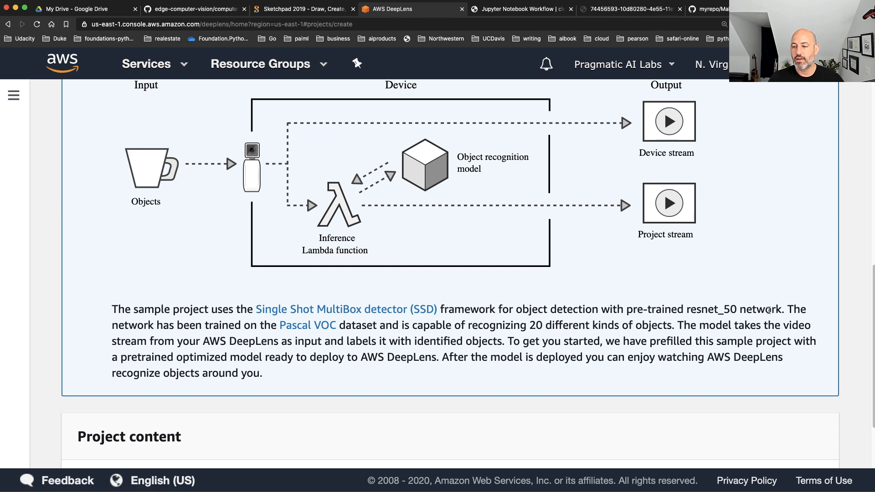
pyautogui.moveTo(789, 308); pyautogui.dragTo(615, 312)
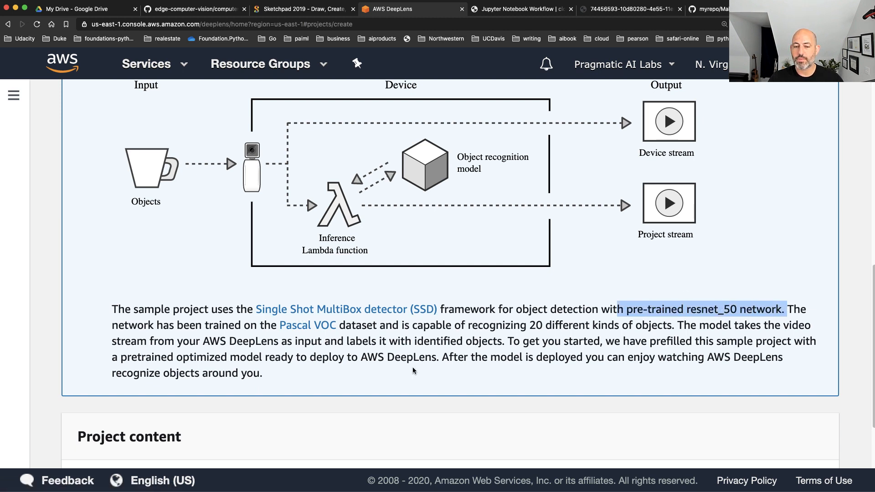
pyautogui.scroll(-3, 408, 434)
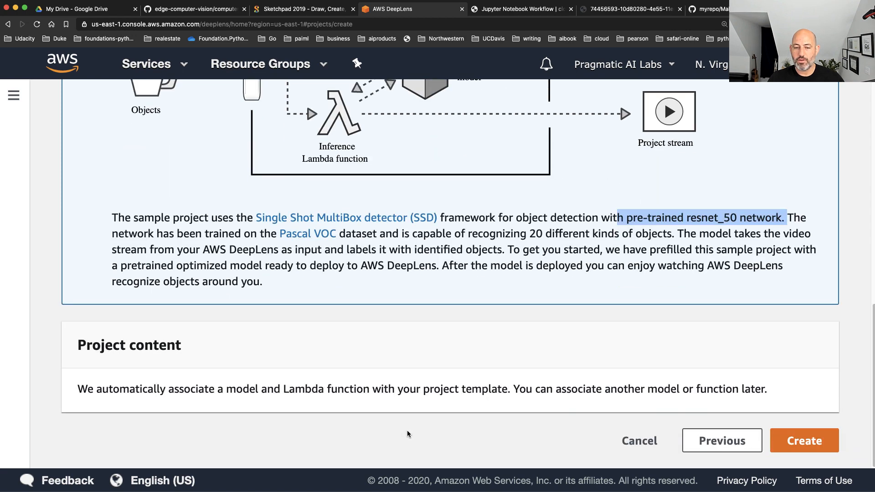
pyautogui.click(804, 439)
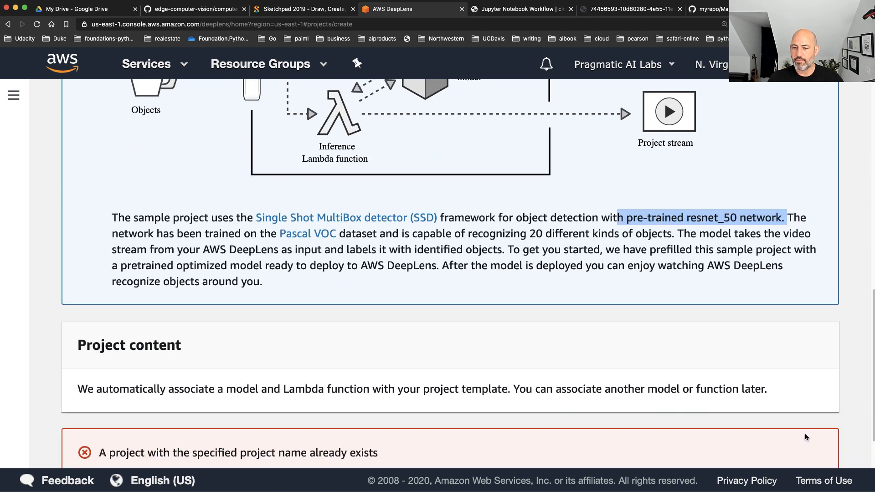
# Change the project name to Object-detection-Demo
pyautogui.scroll(10, 674, 372)
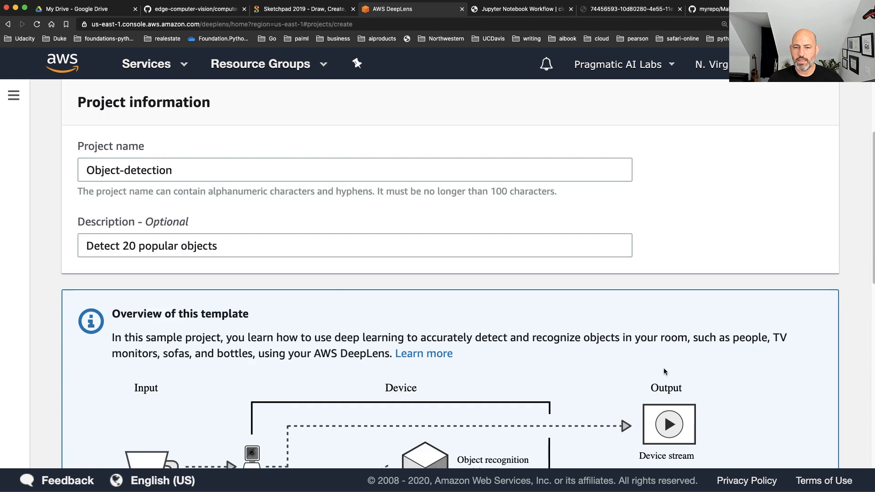
pyautogui.click(200, 176)
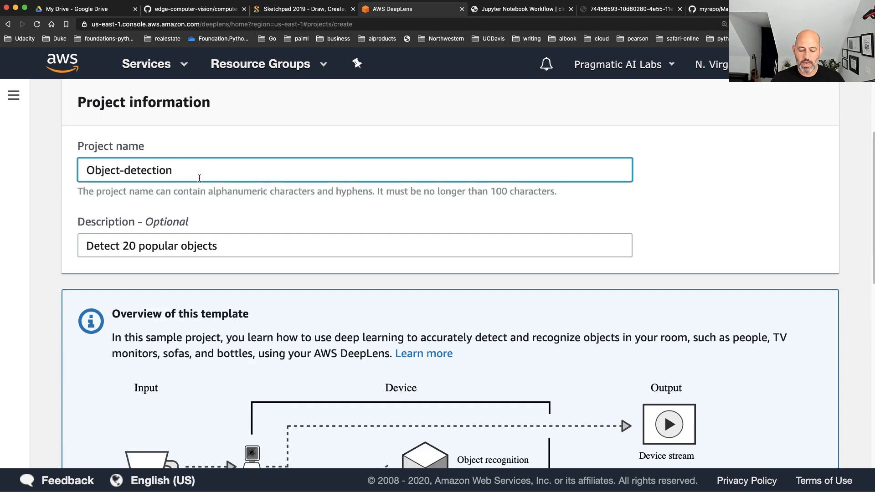
pyautogui.write('-')
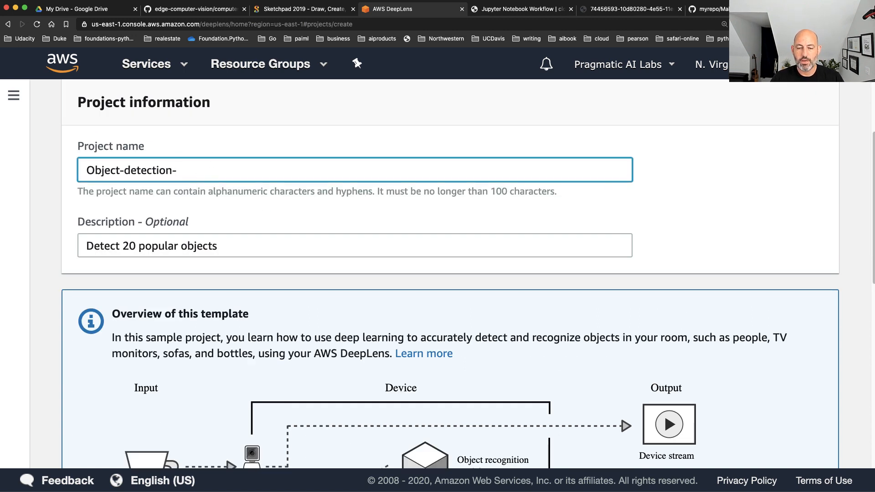
pyautogui.write('Demo')
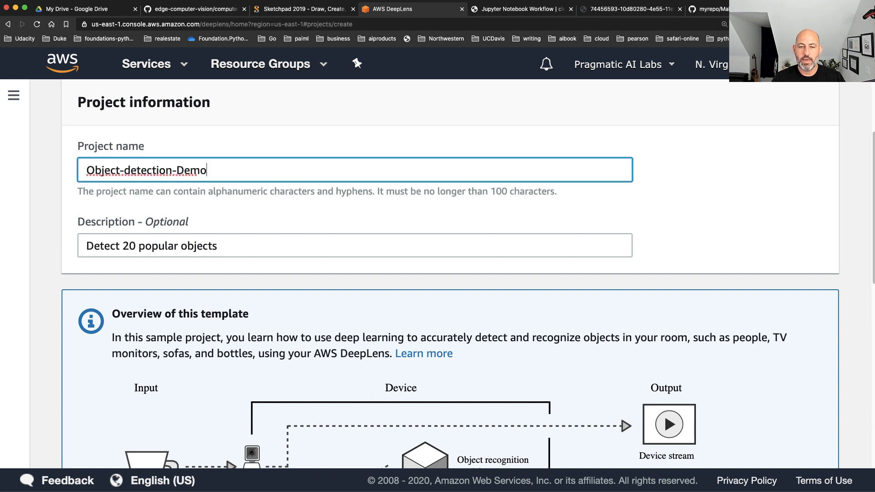
# Extend the project description to "Detect 20 popular objects. Deploying on a weekend" and create the project
pyautogui.click(249, 246)
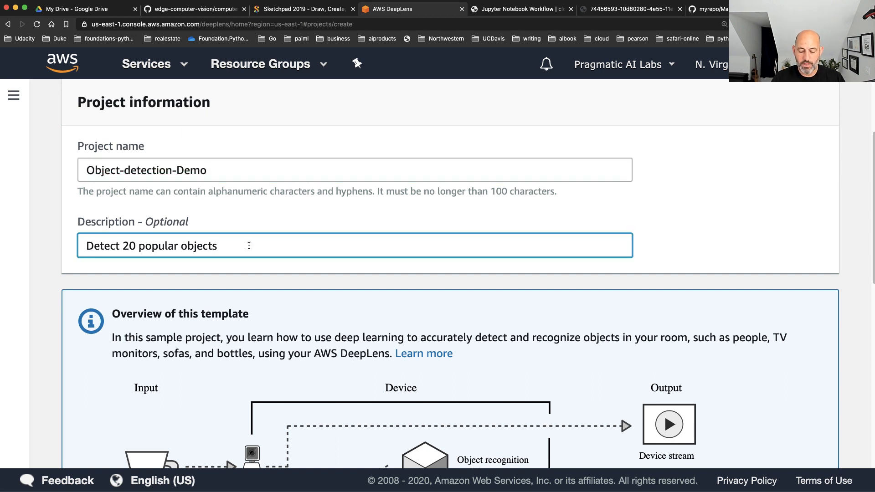
pyautogui.write('Deploying on a weekend')
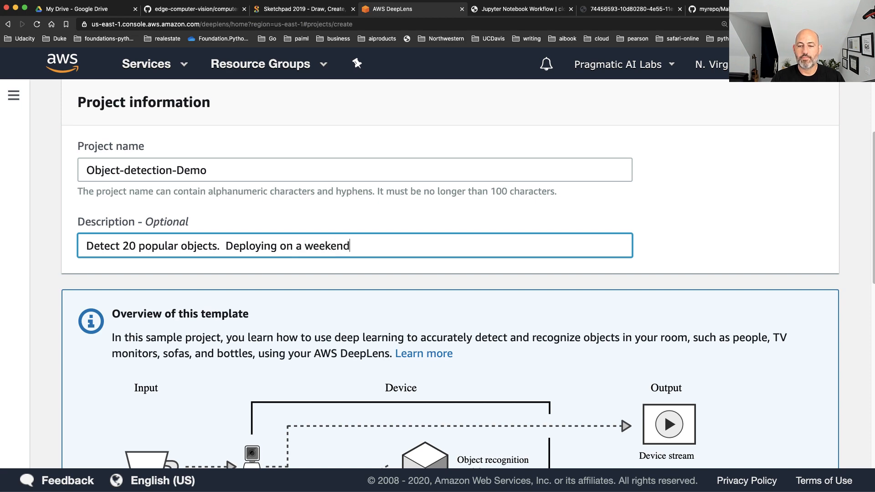
pyautogui.scroll(-10, 505, 275)
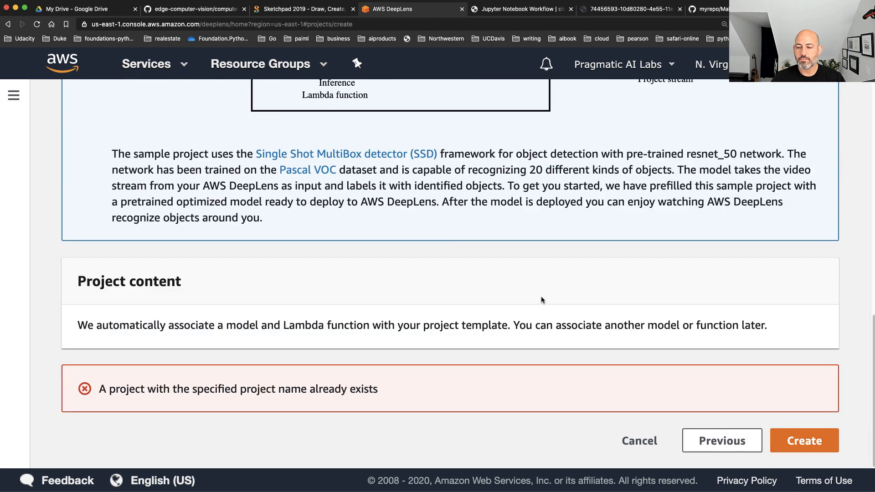
pyautogui.click(816, 438)
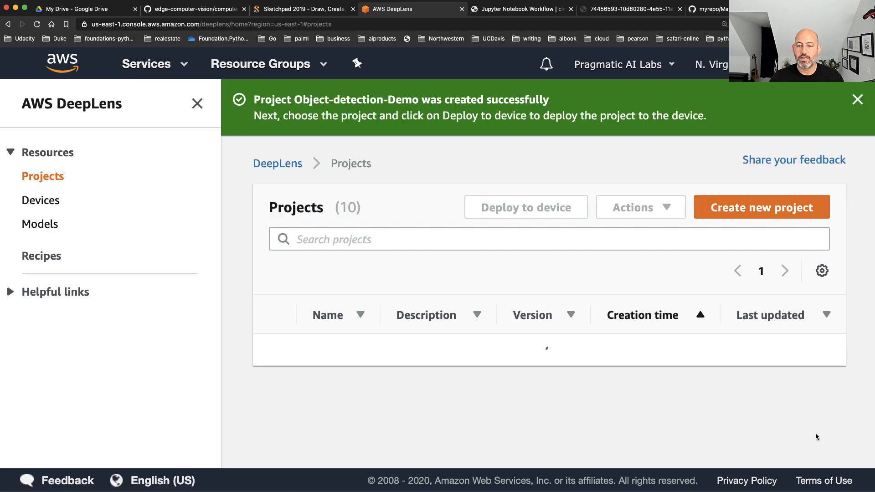
# View the details of the Object-detection-Demo project, and check the list of DeepLens devices
pyautogui.scroll(-3, 624, 276)
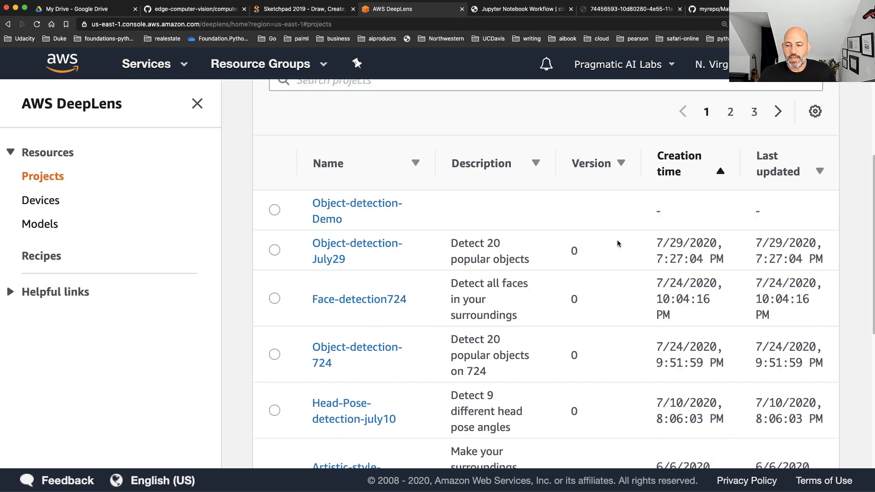
pyautogui.click(313, 210)
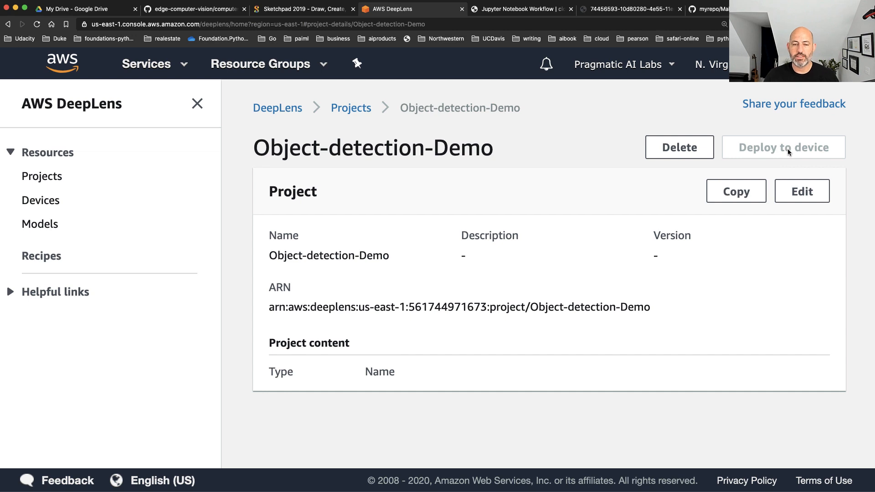
pyautogui.click(35, 203)
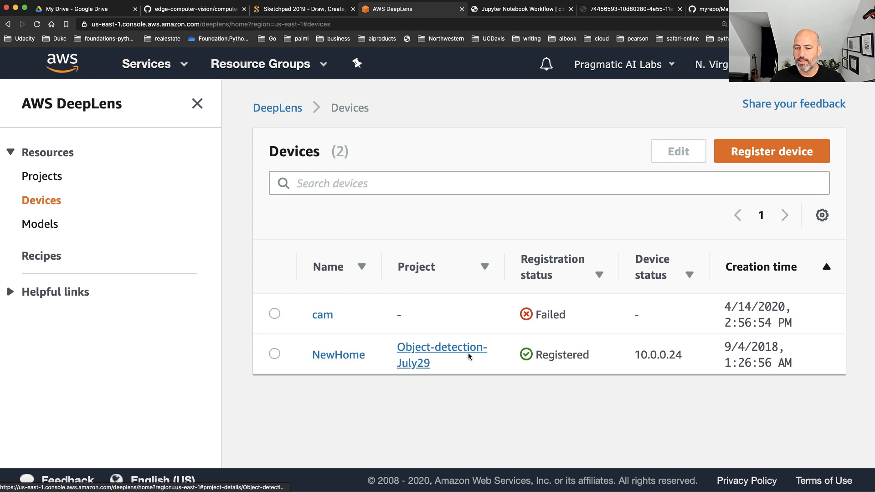
pyautogui.moveTo(633, 355); pyautogui.dragTo(799, 352)
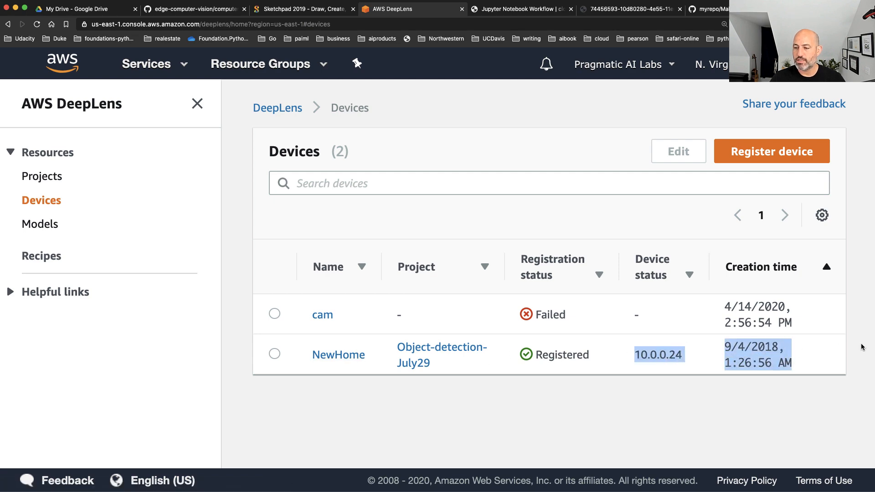
# Remove the current project Object-detection-July29 from the NewHome device and confirm the removal
pyautogui.click(328, 357)
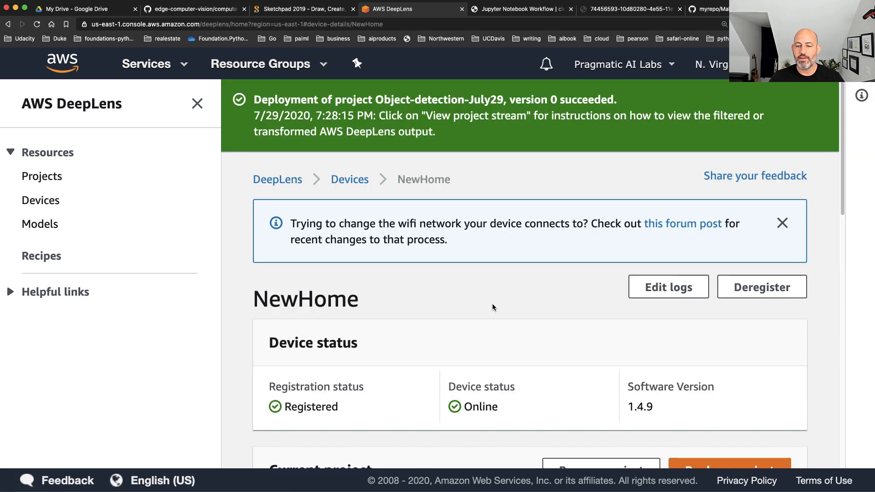
pyautogui.scroll(-3, 489, 313)
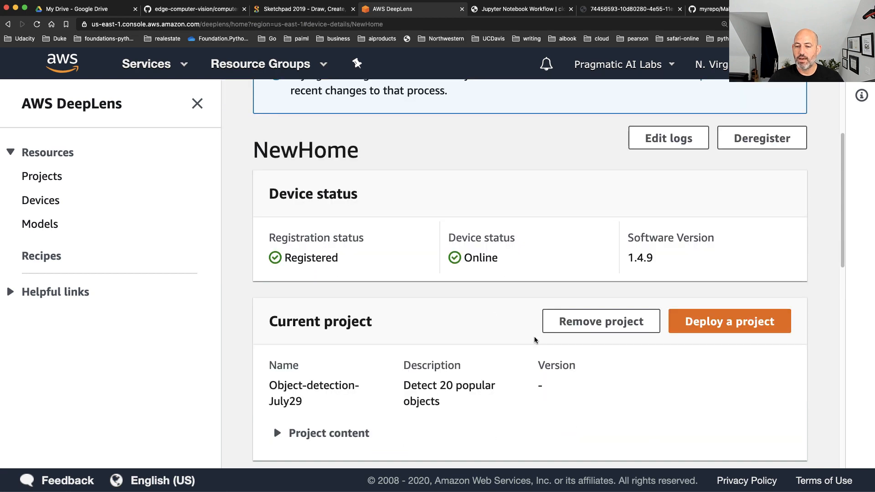
pyautogui.click(569, 321)
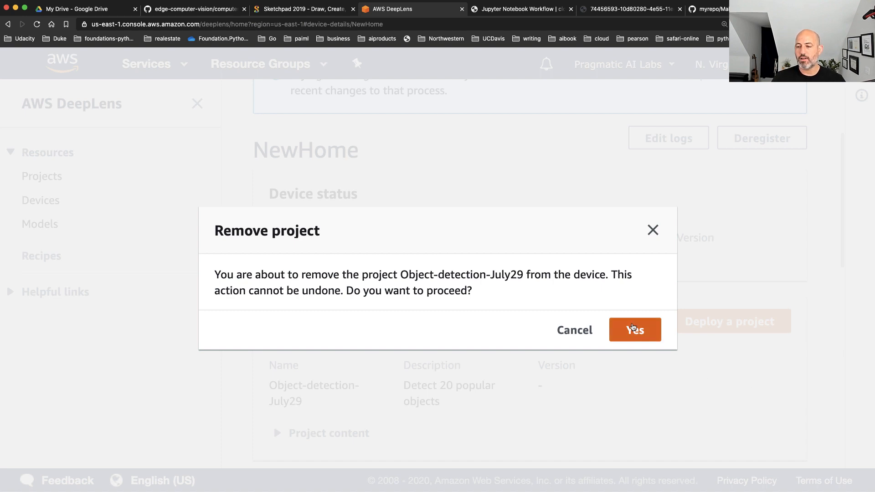
pyautogui.click(635, 331)
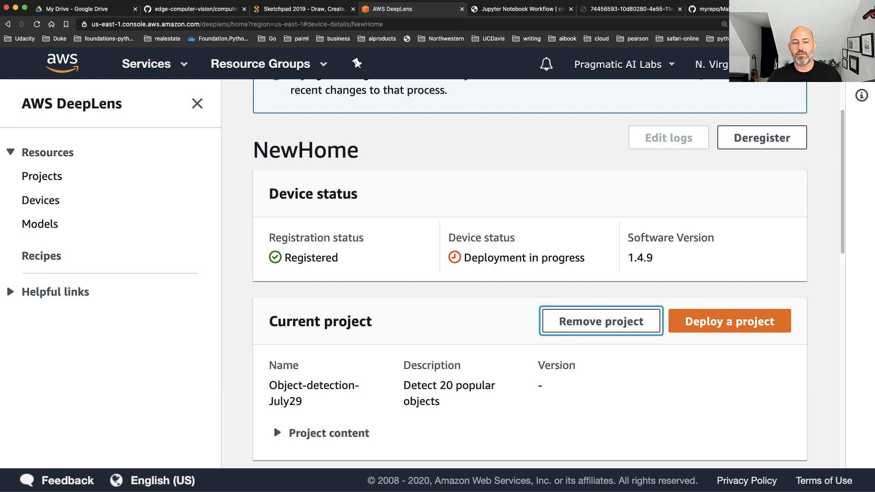
# Start deploying the Object-detection-Demo project from the project list and choose NewHome as the target device
pyautogui.click(41, 178)
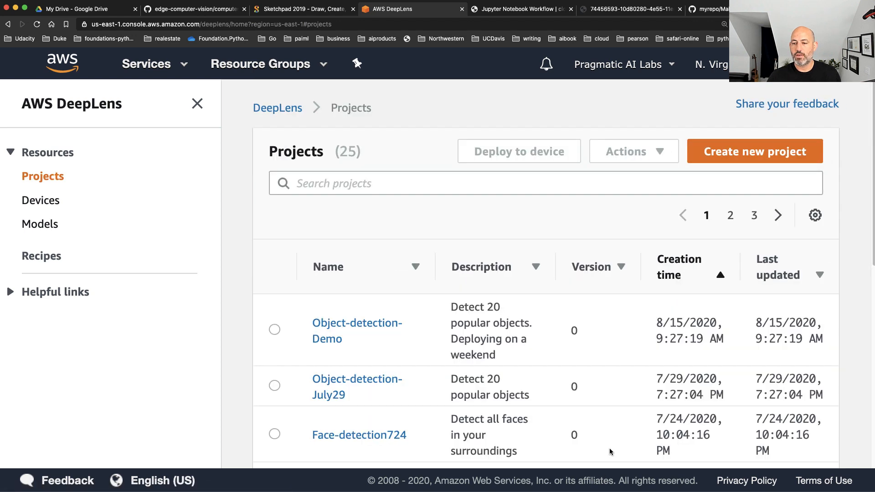
pyautogui.click(273, 329)
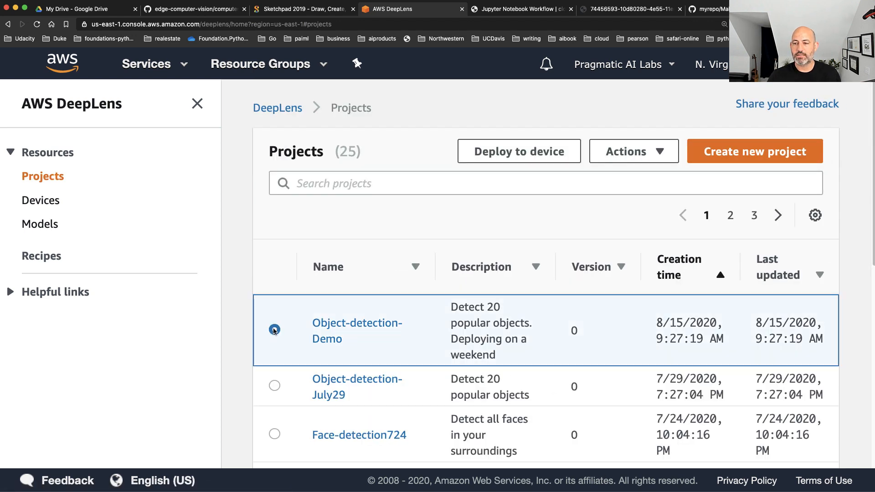
pyautogui.click(520, 157)
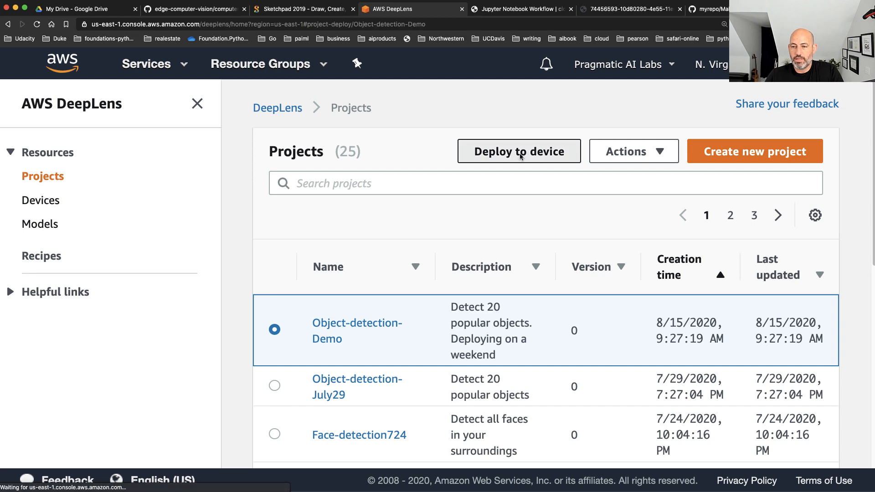
pyautogui.click(83, 429)
pyautogui.scroll(-1, 363, 346)
pyautogui.click(797, 438)
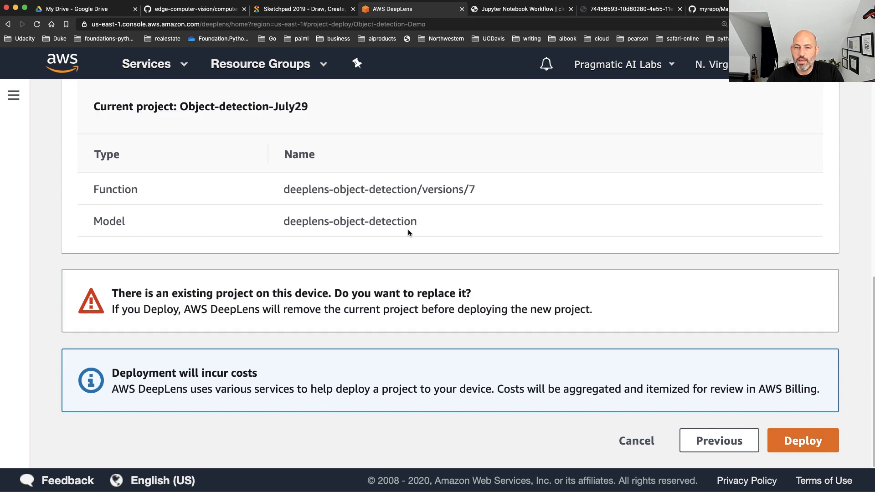
# Review the function and model of the new and current projects, and deploy Object-detection-Demo to the device
pyautogui.scroll(5, 390, 233)
pyautogui.scroll(-1, 391, 233)
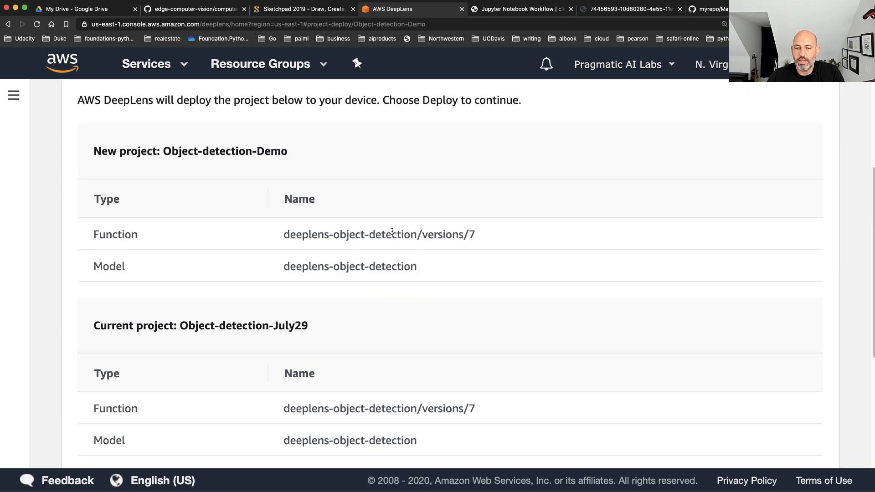
pyautogui.scroll(-5, 410, 286)
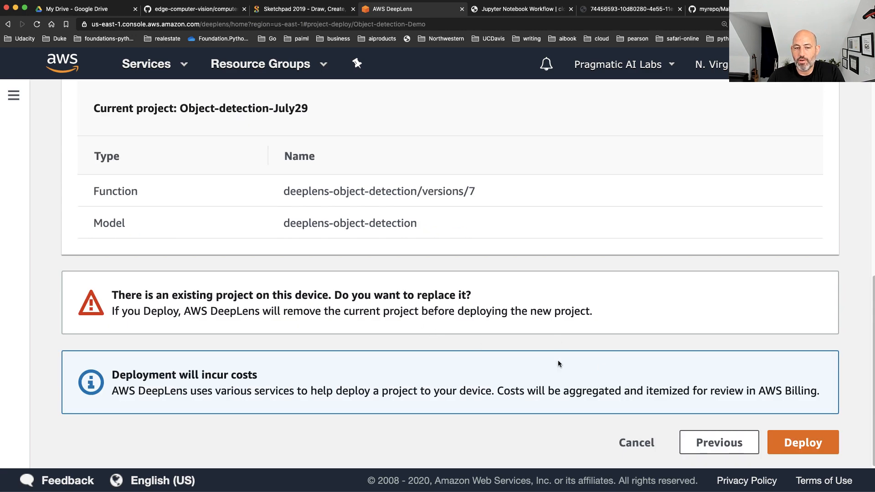
pyautogui.click(813, 446)
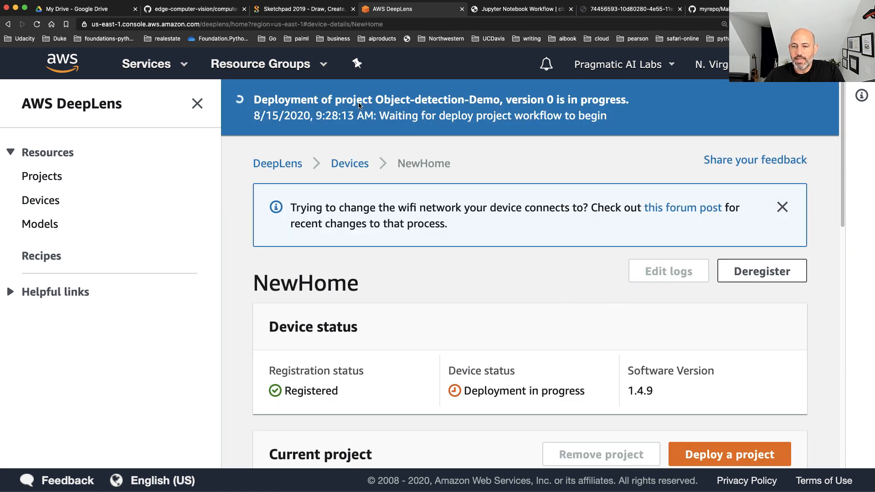
# Check the deployment progress, registration status and software version of the NewHome device
pyautogui.scroll(-3, 520, 271)
pyautogui.scroll(-2, 520, 273)
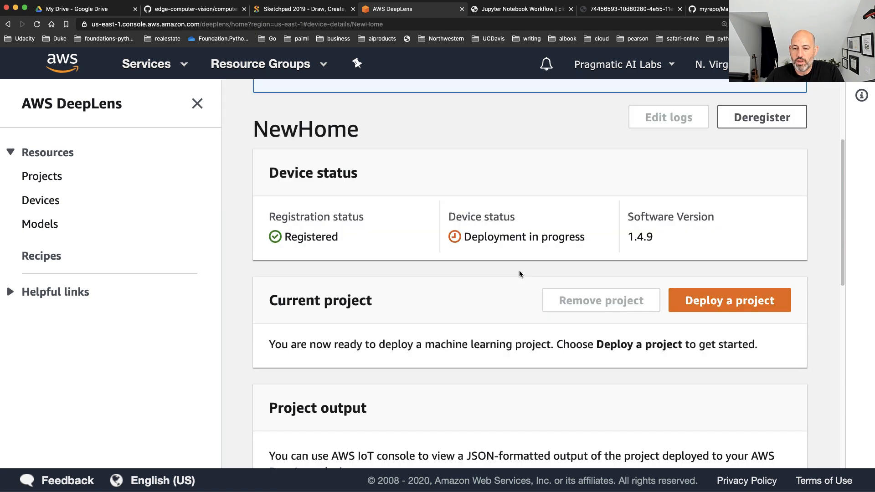
pyautogui.scroll(5, 510, 188)
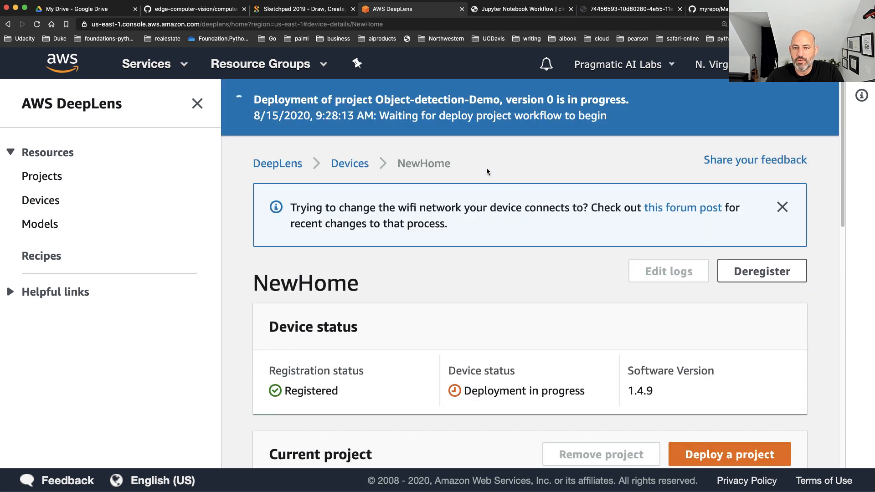
pyautogui.scroll(-3, 475, 240)
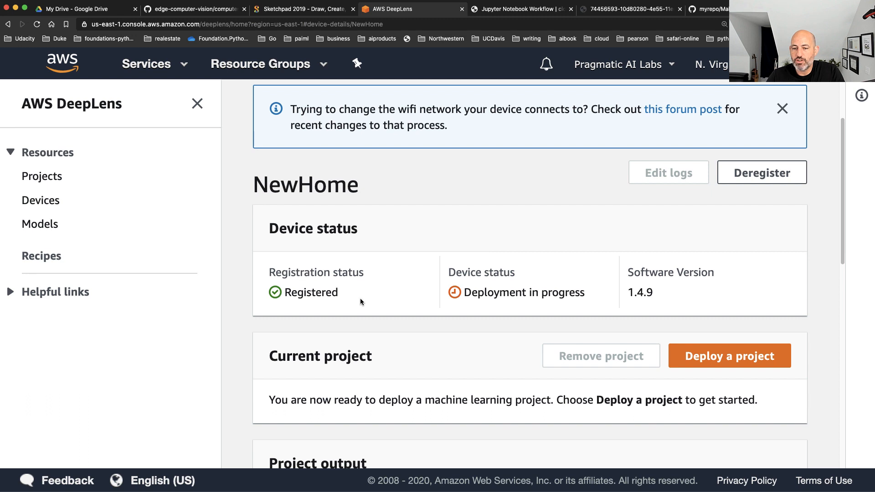
pyautogui.moveTo(322, 302); pyautogui.dragTo(269, 293)
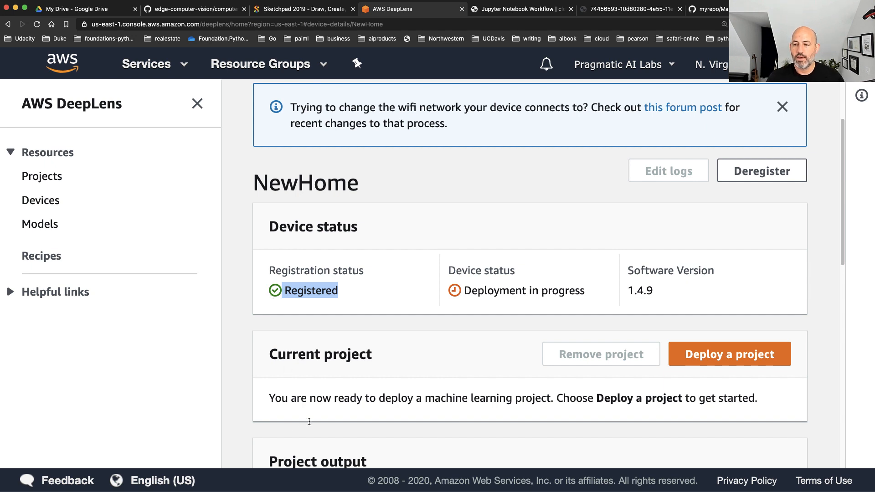
pyautogui.moveTo(654, 294); pyautogui.dragTo(327, 288)
pyautogui.scroll(-10, 351, 299)
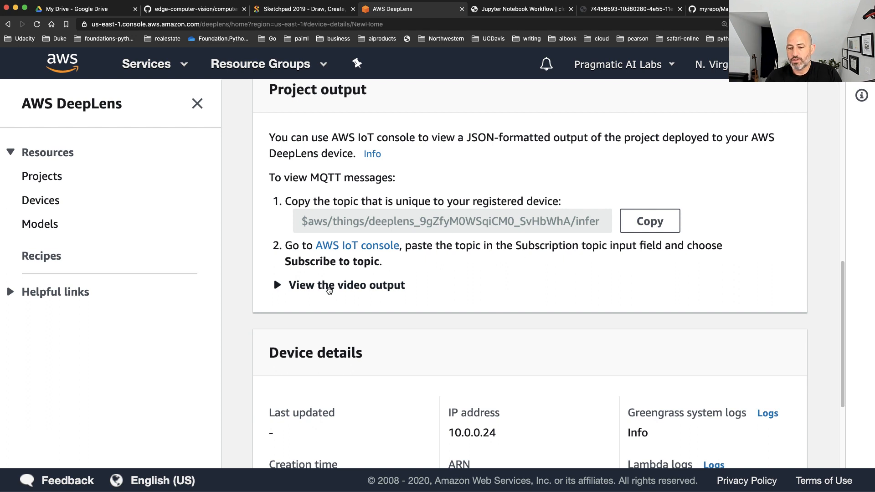
# Read the instructions for viewing the video output, and check the device's IP address in the device details
pyautogui.click(277, 290)
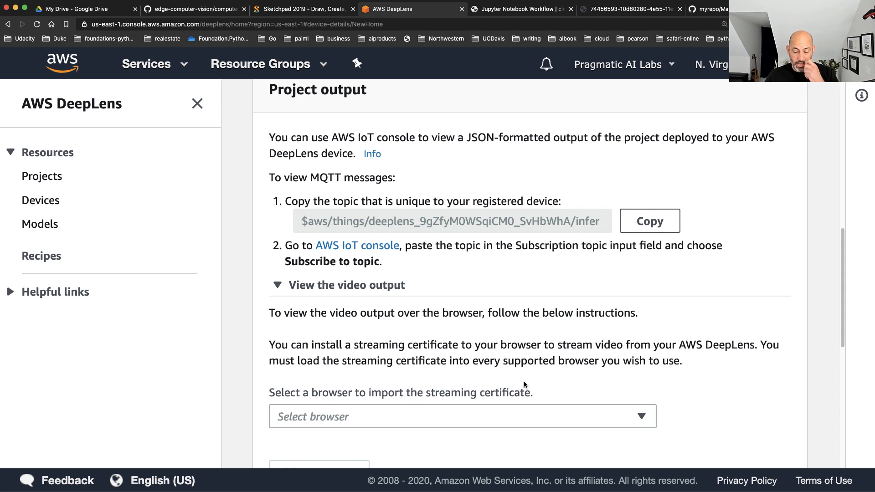
pyautogui.scroll(-1, 518, 390)
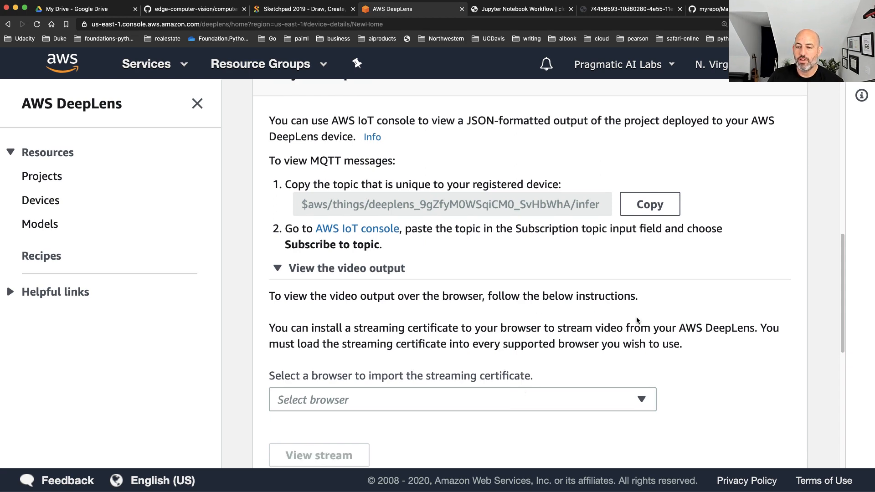
pyautogui.scroll(-8, 747, 367)
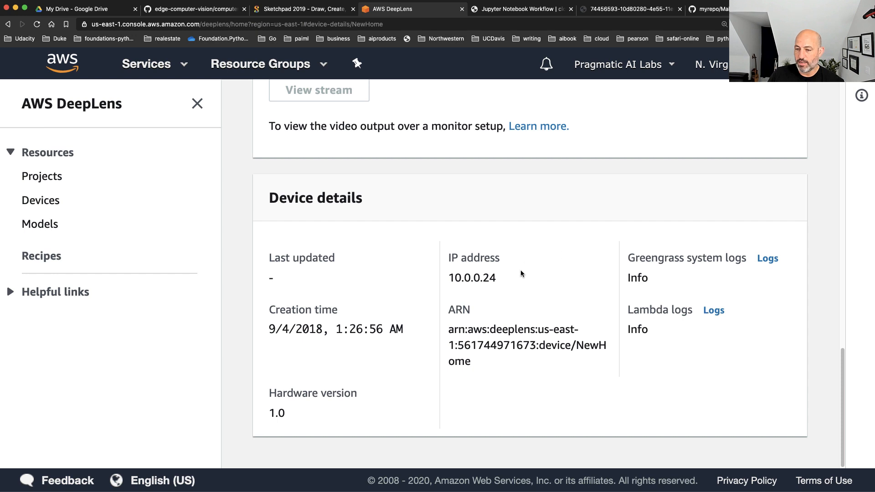
pyautogui.moveTo(513, 278); pyautogui.dragTo(441, 276)
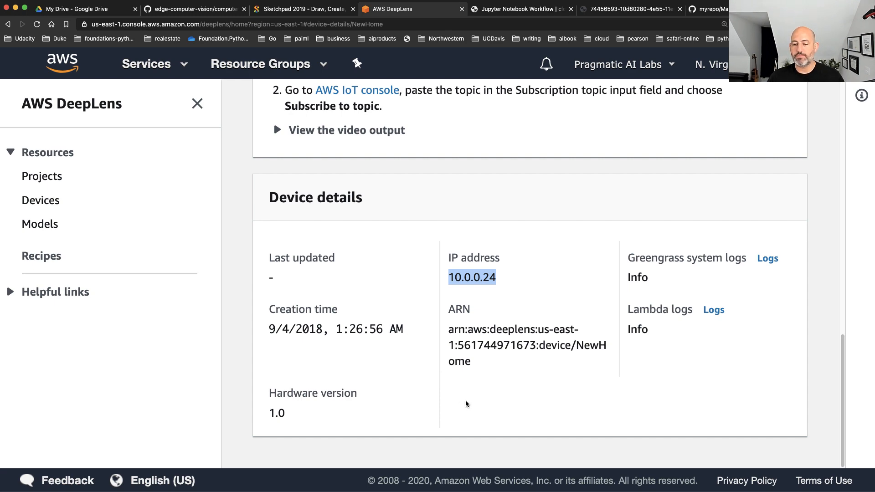
# Check the NewHome device's status and current project, and the outcome of the deployment
pyautogui.scroll(10, 459, 391)
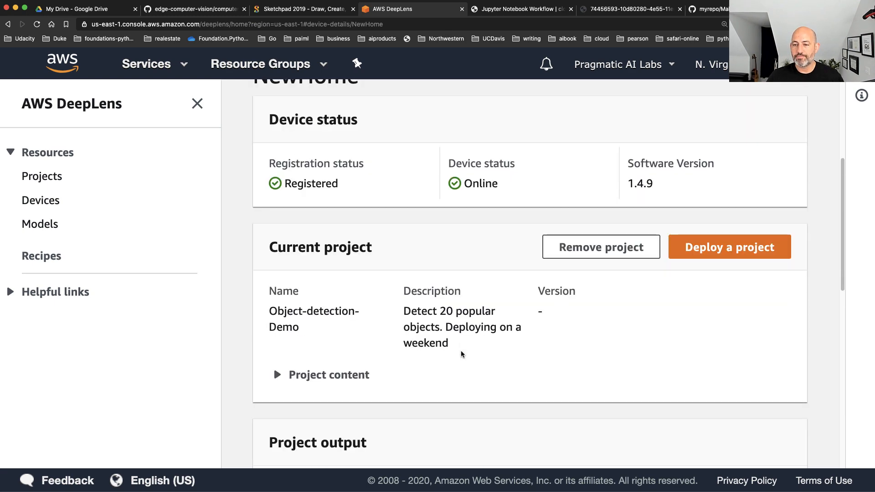
pyautogui.moveTo(503, 187); pyautogui.dragTo(443, 182)
pyautogui.scroll(3, 442, 184)
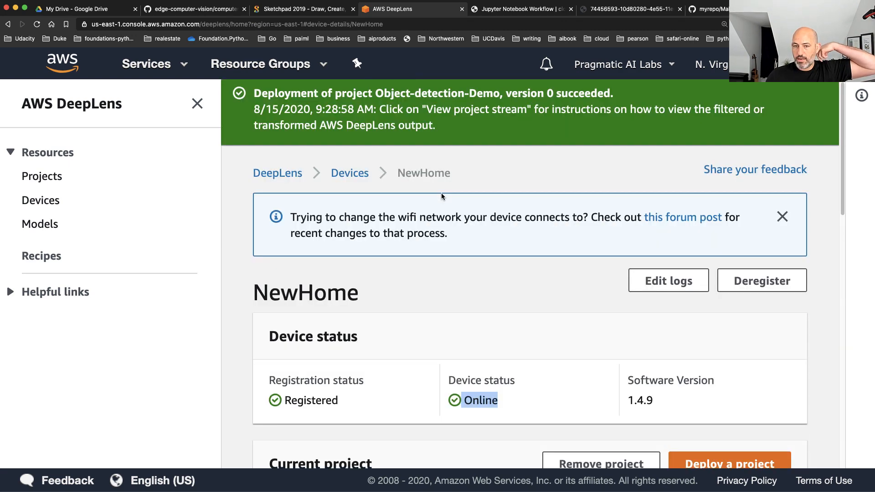
pyautogui.scroll(-6, 569, 237)
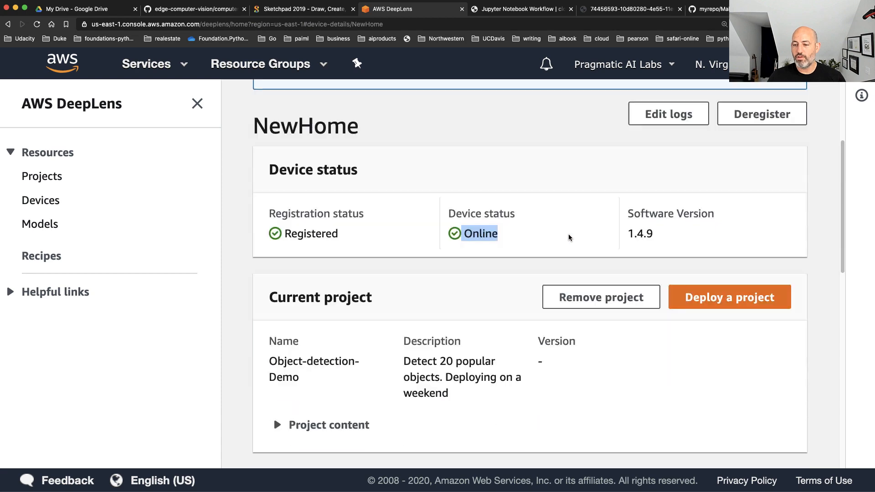
# Copy the MQTT topic unique to the registered device from the project output and open the AWS IoT console
pyautogui.scroll(-4, 569, 241)
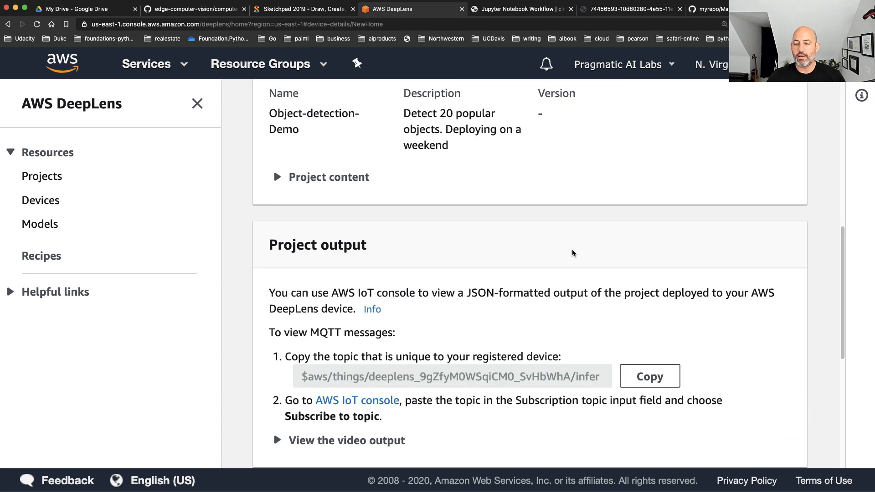
pyautogui.scroll(-2, 572, 250)
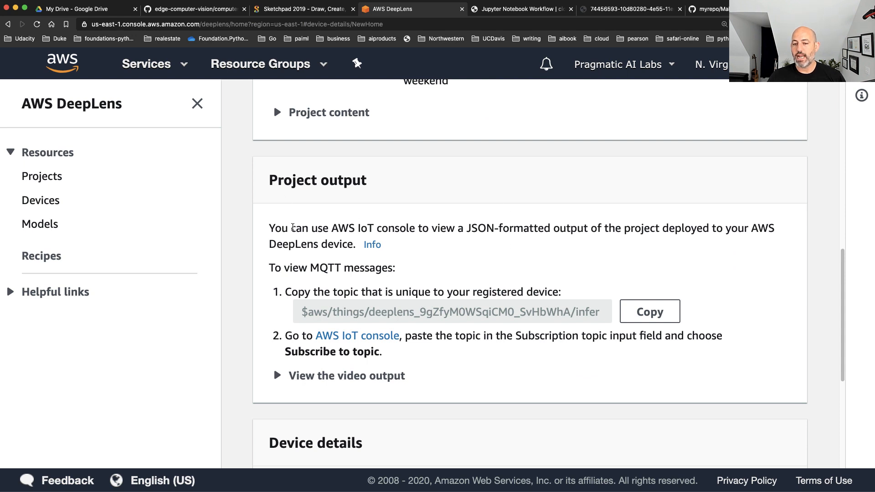
pyautogui.moveTo(269, 229); pyautogui.dragTo(587, 232)
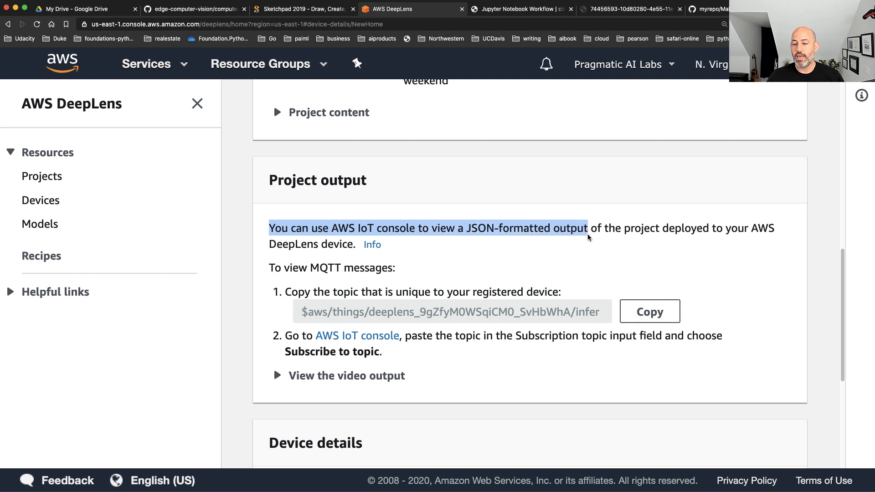
pyautogui.click(661, 313)
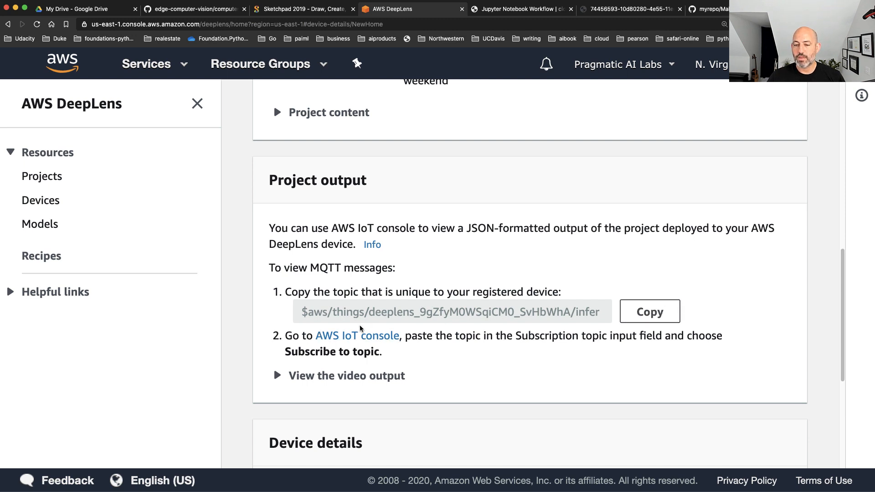
pyautogui.click(358, 336)
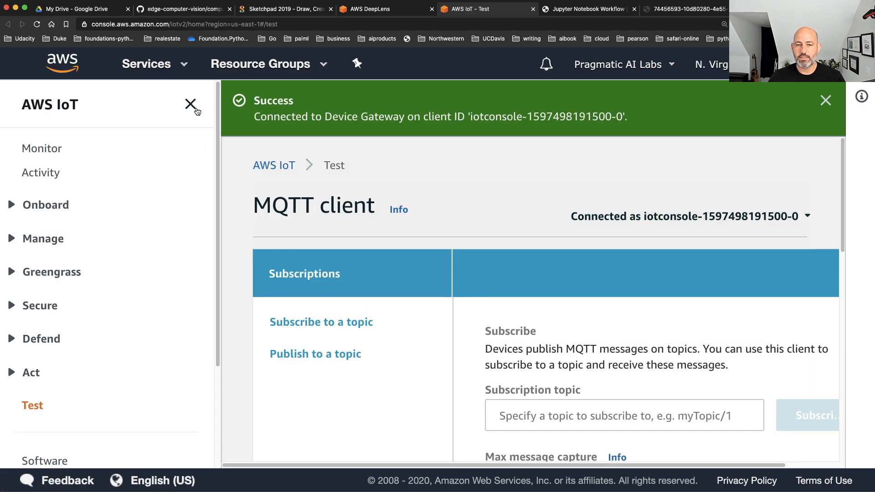
# Subscribe the MQTT client to the topic $aws/things/deeplens_9gZfyM0WSqiCM0_SvHbWhA/infer
pyautogui.click(197, 111)
pyautogui.scroll(-2, 419, 302)
pyautogui.click(404, 329)
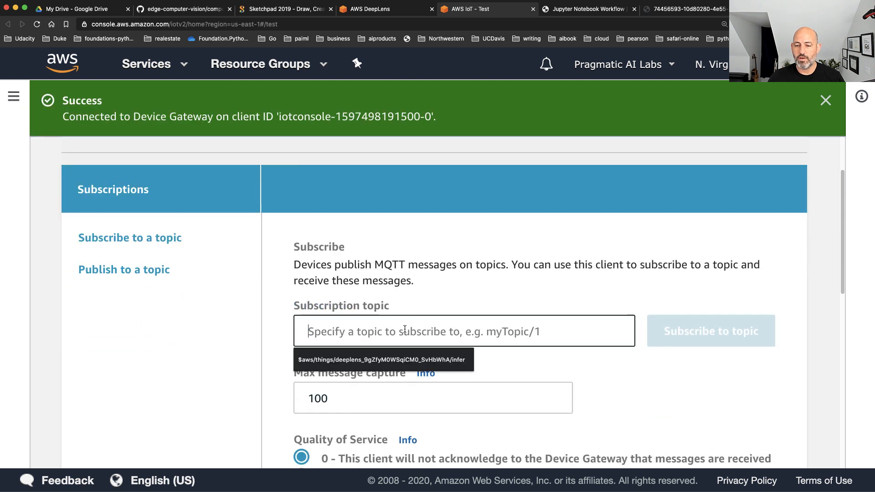
pyautogui.press('Down')
pyautogui.press('Return')
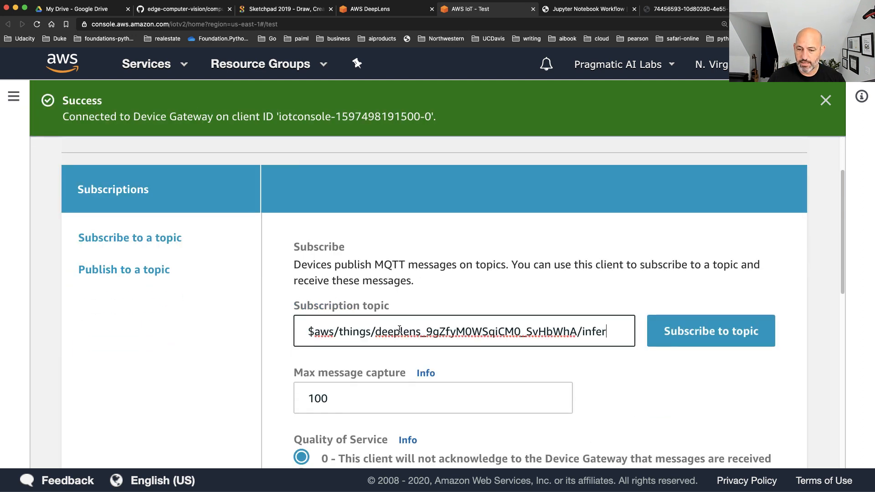
pyautogui.click(723, 335)
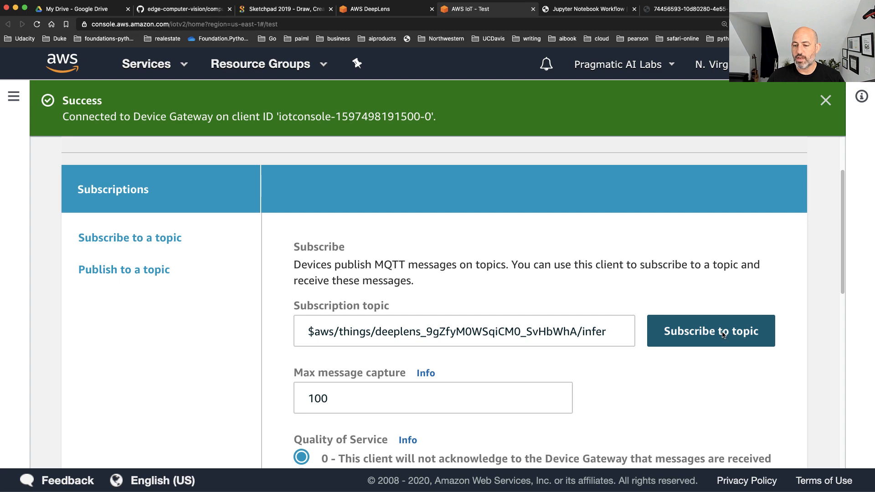
# Examine the timestamps, detected objects and confidence values in the incoming MQTT messages, and dismiss the connection notice
pyautogui.scroll(-3, 726, 333)
pyautogui.scroll(-3, 781, 309)
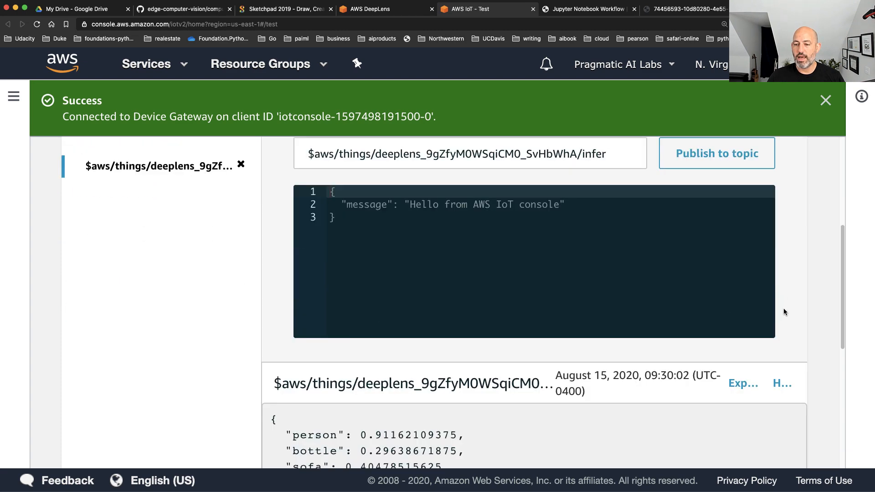
pyautogui.scroll(-3, 783, 312)
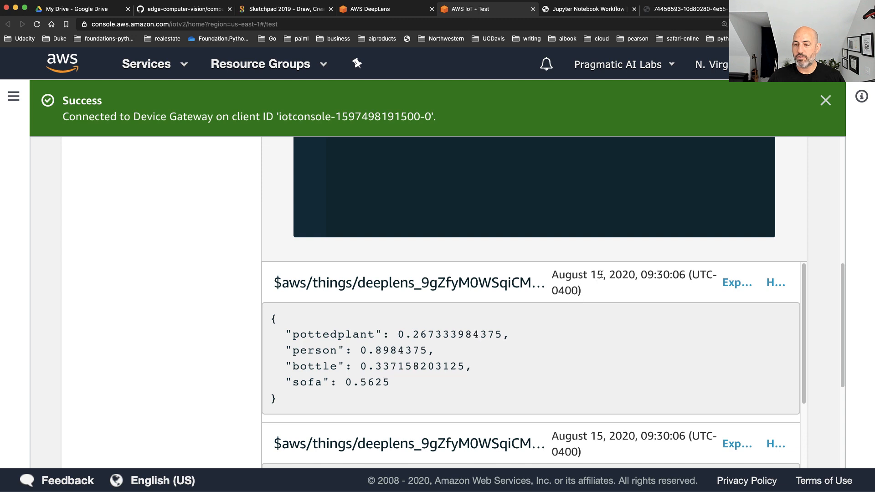
pyautogui.moveTo(606, 275); pyautogui.dragTo(559, 276)
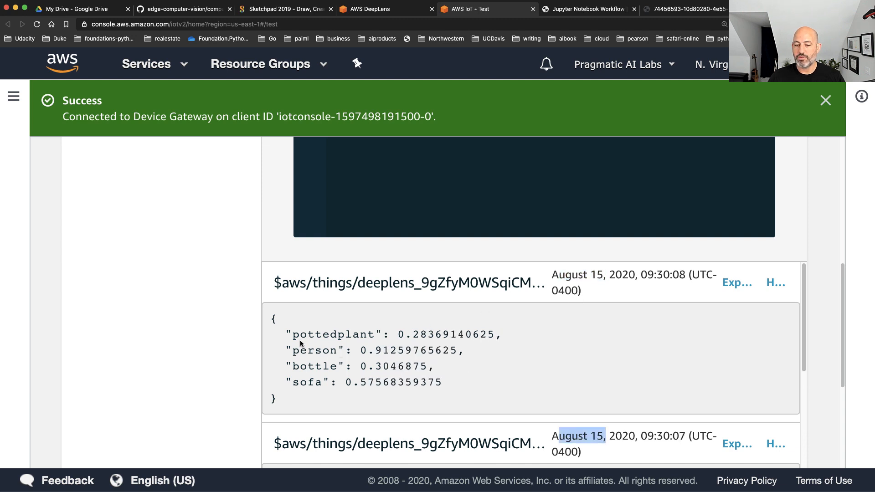
pyautogui.moveTo(292, 336); pyautogui.dragTo(510, 336)
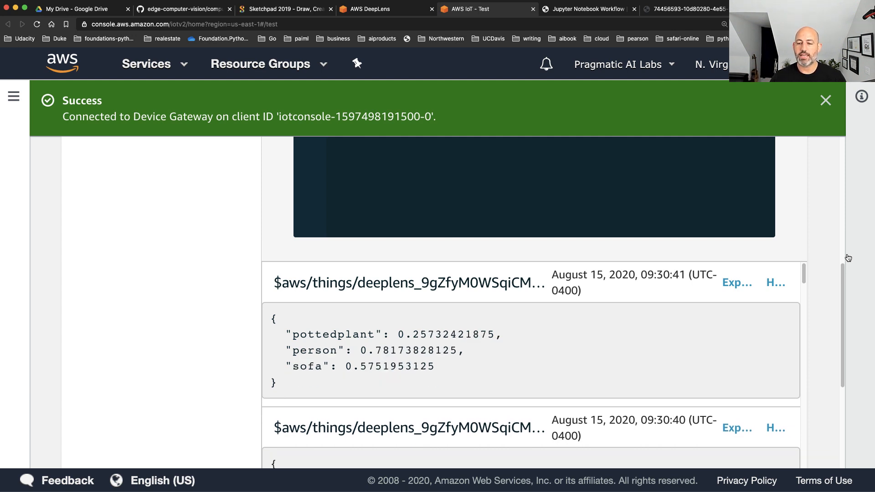
pyautogui.click(825, 101)
pyautogui.scroll(6, 594, 324)
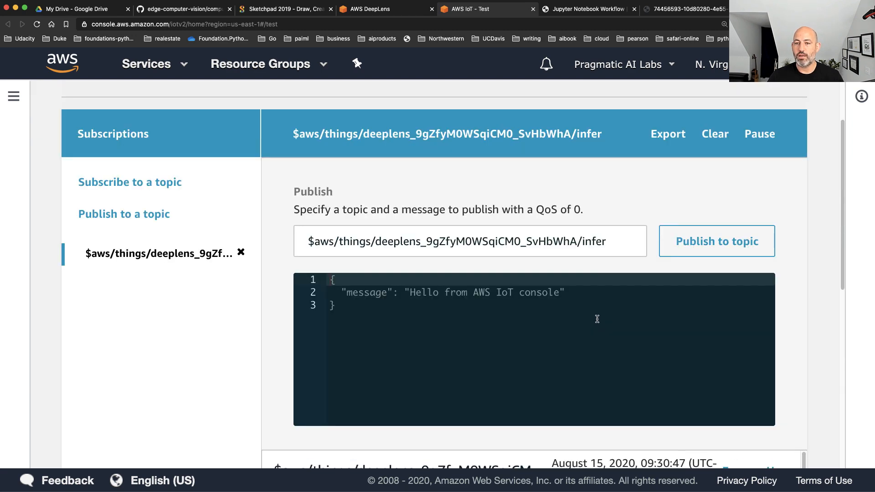
# Return to the NewHome device page in AWS DeepLens and show the instructions for viewing the video output
pyautogui.click(371, 9)
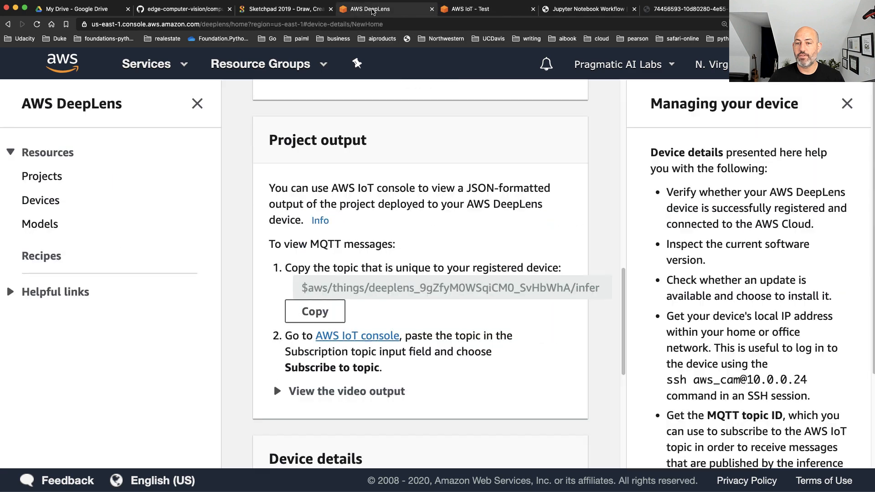
pyautogui.scroll(-3, 404, 262)
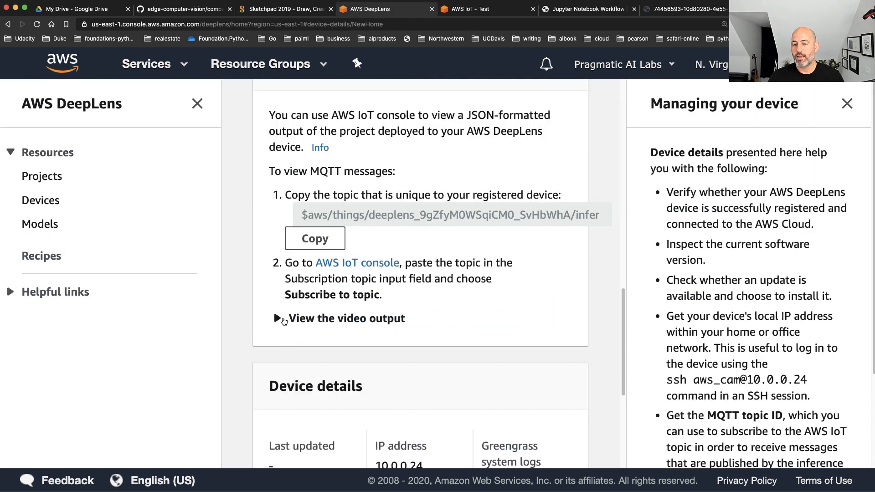
pyautogui.click(282, 321)
pyautogui.scroll(-5, 578, 348)
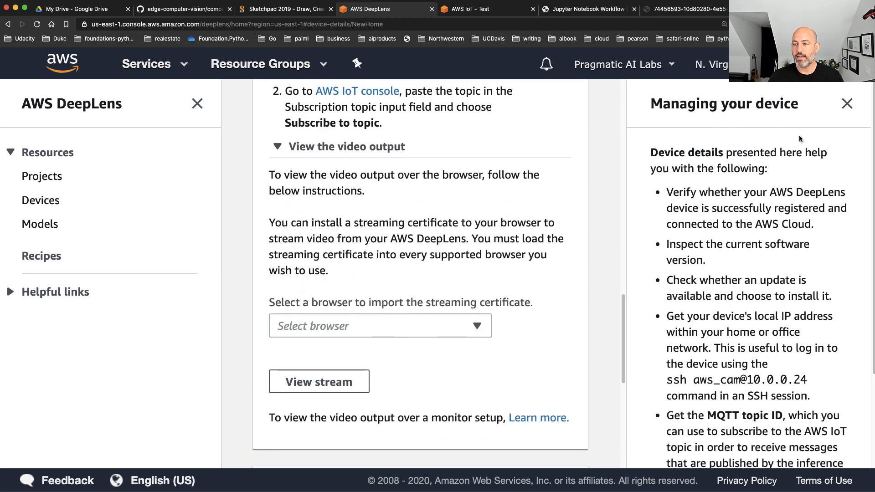
# Choose Chrome (Mac OS Sierra or higher) as the browser for the streaming certificate and open the device's video stream
pyautogui.click(847, 103)
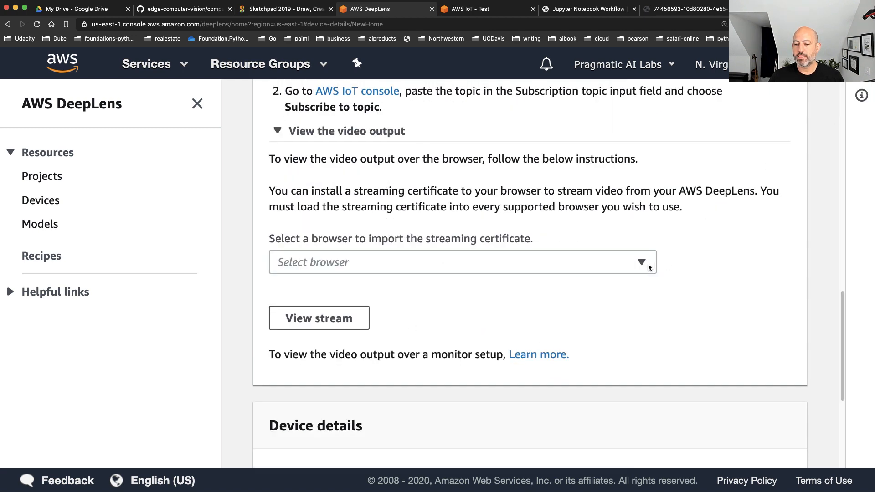
pyautogui.click(648, 264)
pyautogui.click(365, 307)
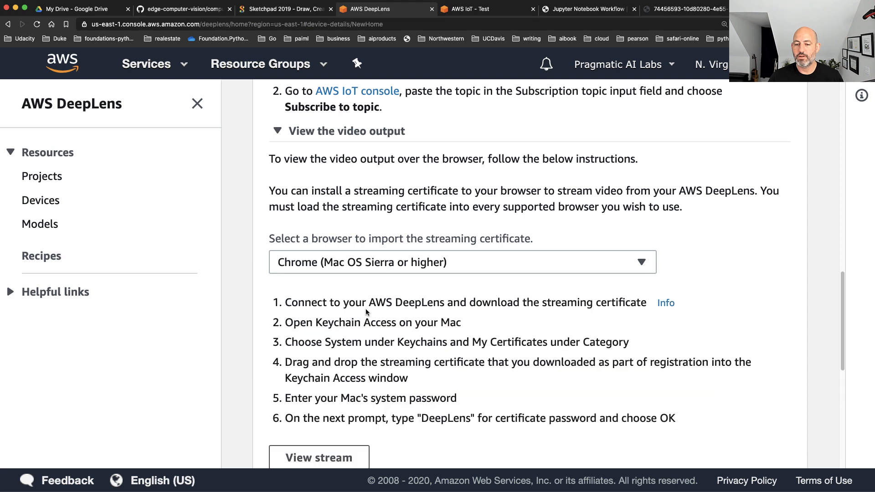
pyautogui.scroll(-2, 368, 319)
pyautogui.moveTo(320, 381)
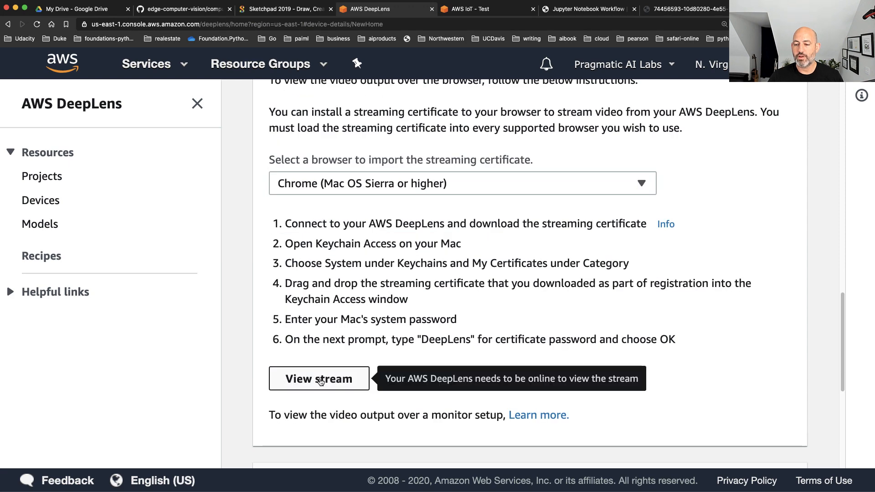
pyautogui.click(320, 381)
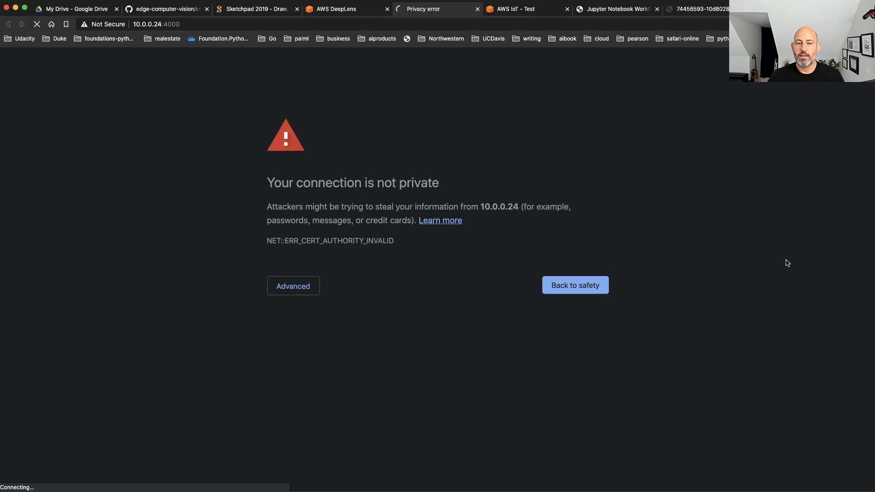
# Proceed past the privacy warning to 10.0.0.24 and authenticate with the Client Certs certificate
pyautogui.click(292, 287)
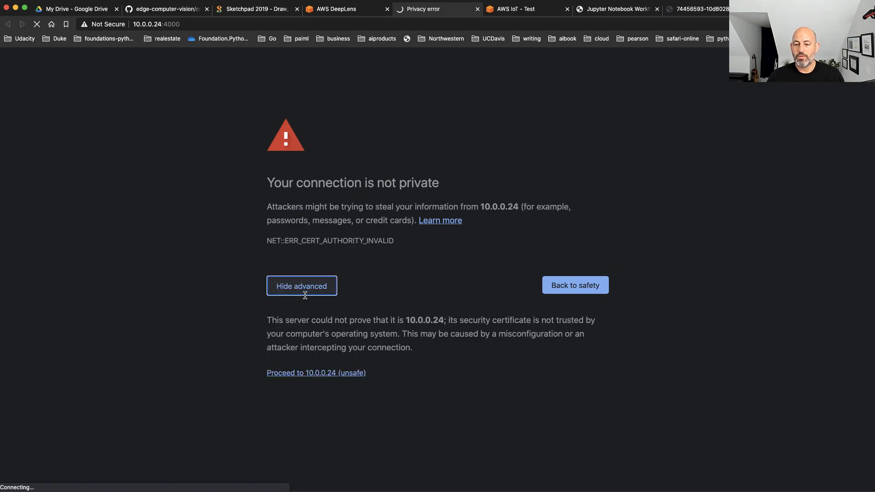
pyautogui.click(323, 374)
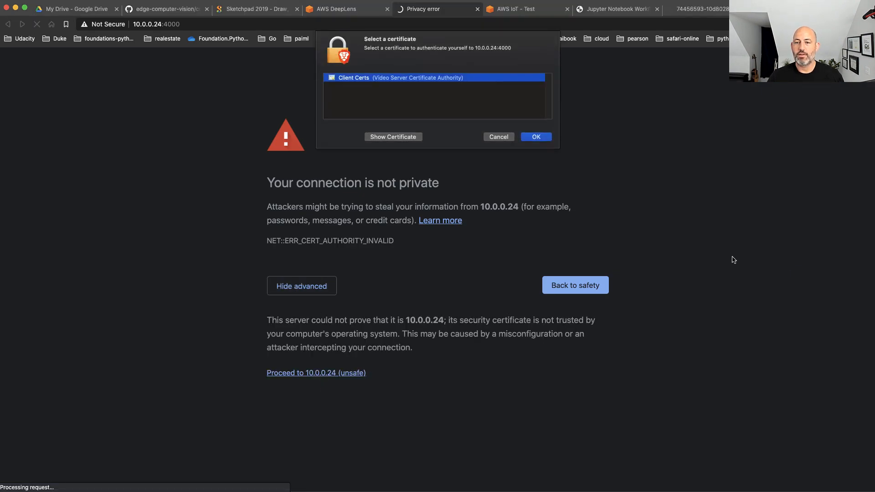
pyautogui.click(532, 138)
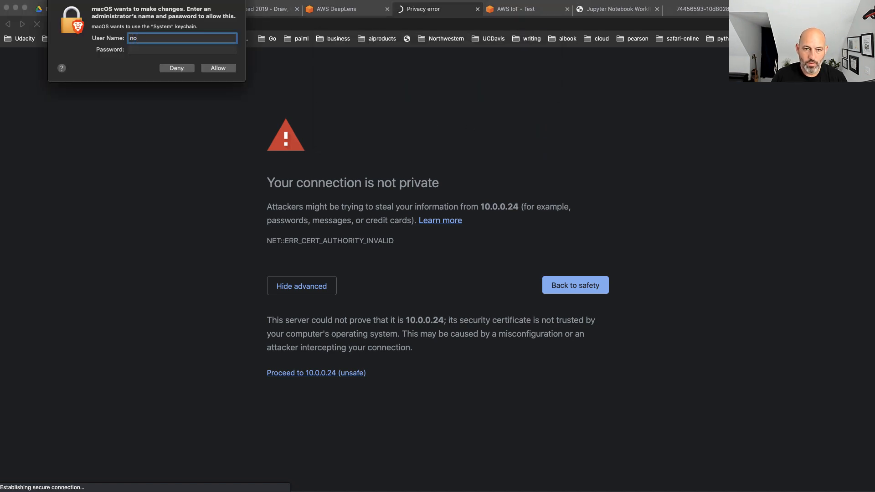
# Allow the System keychain requests by entering the administrator's user name and password each time
pyautogui.write('noahgift')
pyautogui.press('Tab')
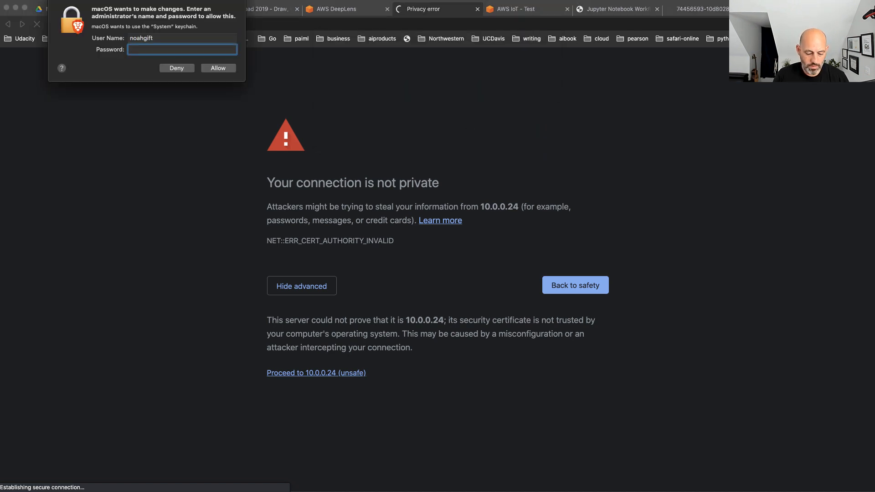
pyautogui.write('••')
pyautogui.press('Return')
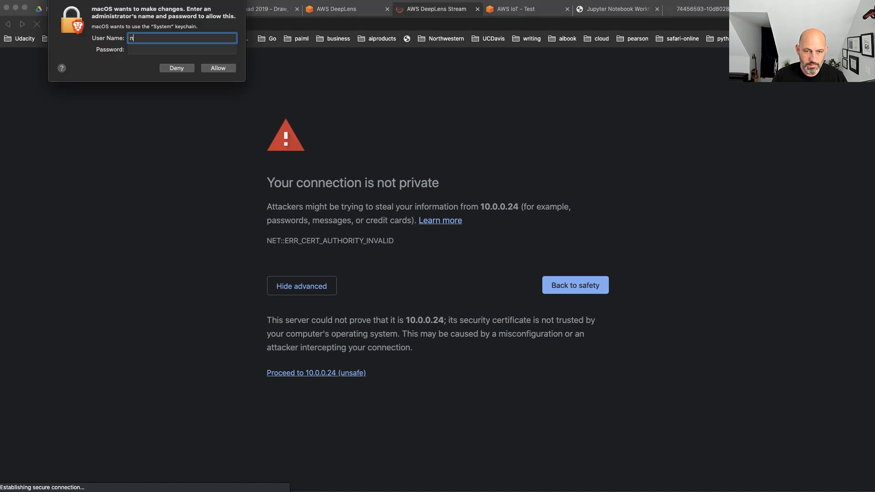
pyautogui.write('noahgift')
pyautogui.press('Tab')
pyautogui.write('••••••••••')
pyautogui.press('Return')
pyautogui.write('••••')
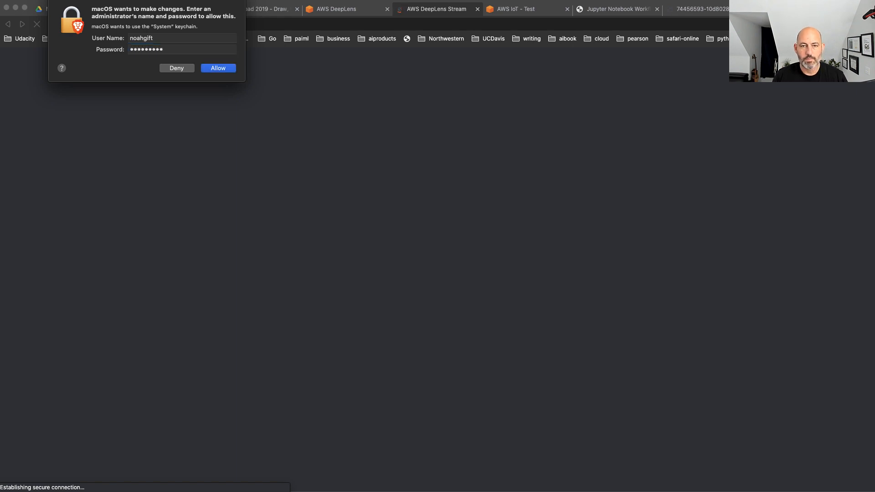
pyautogui.press('Return')
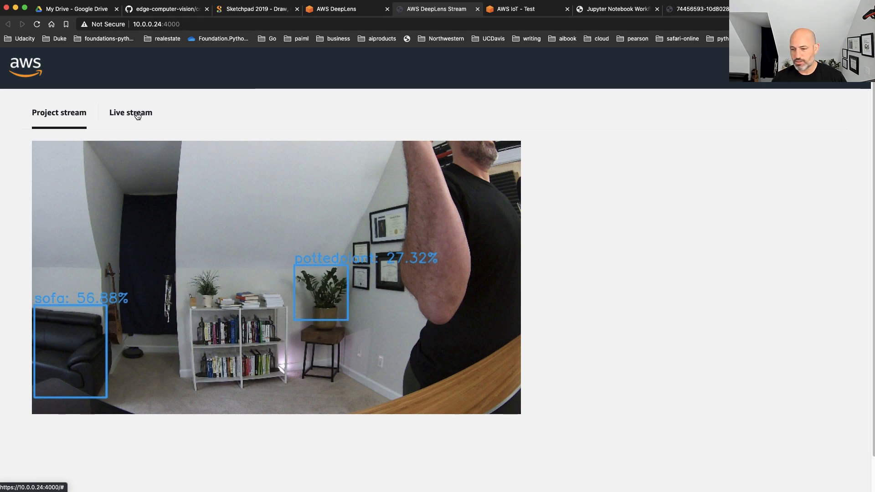
# Request the live stream and examine the labelled object detections in the project stream
pyautogui.click(137, 115)
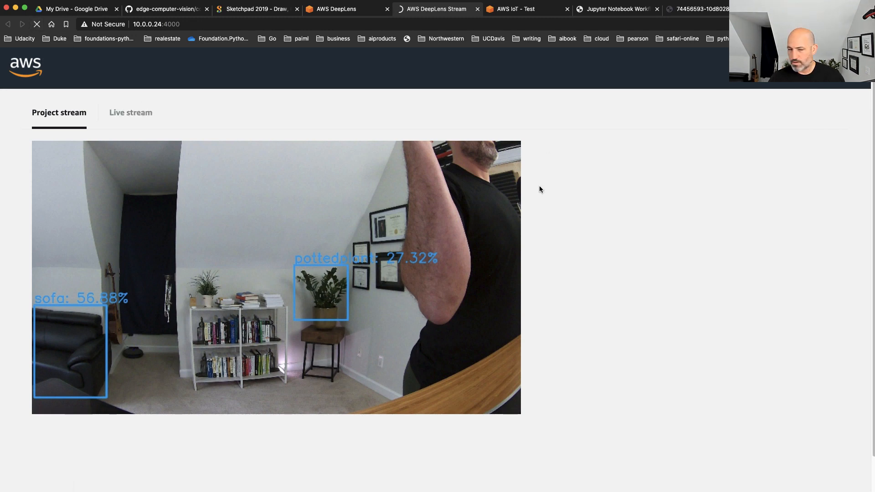
pyautogui.scroll(-2, 663, 366)
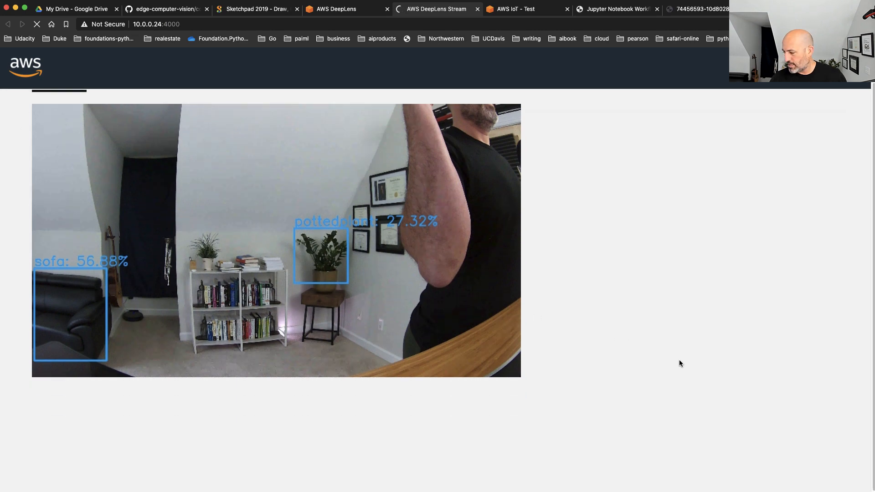
pyautogui.scroll(2, 685, 359)
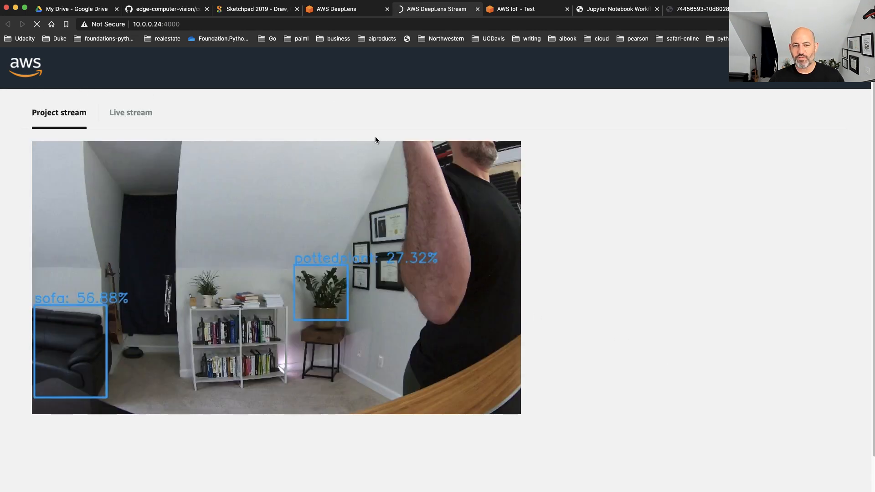
pyautogui.scroll(-2, 625, 252)
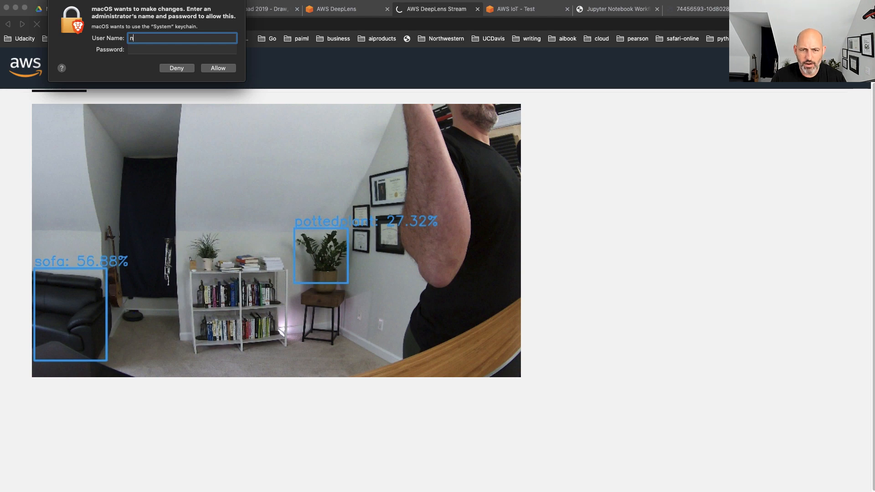
# Authorize the renewed System keychain request with the administrator's user name and password
pyautogui.press('Tab')
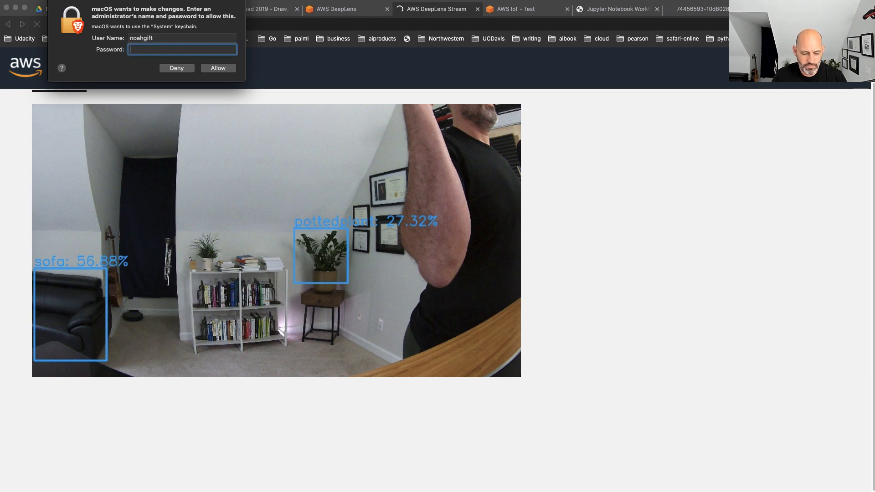
pyautogui.write('••••••••••')
pyautogui.press('Return')
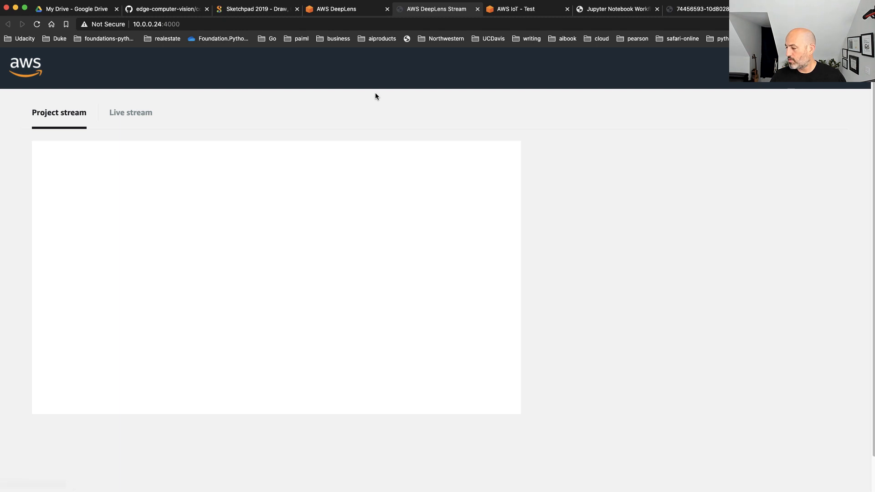
# Switch to the device's live stream and reload the stream page
pyautogui.click(137, 115)
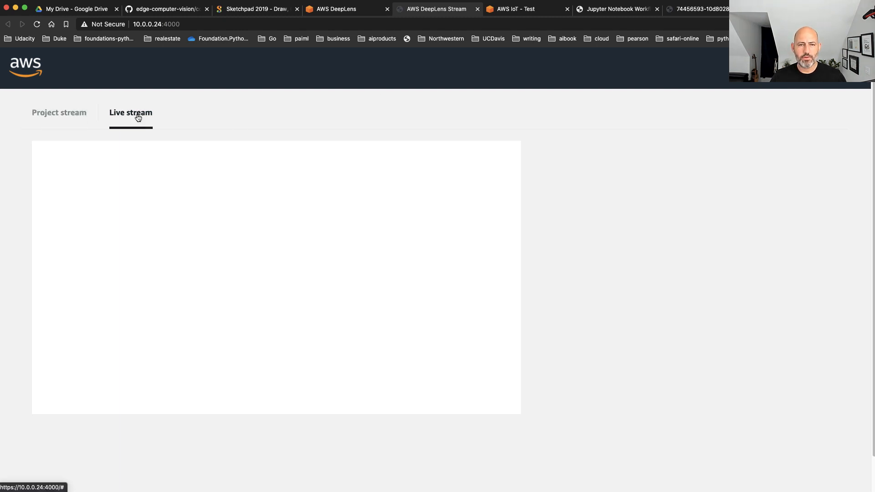
pyautogui.click(37, 23)
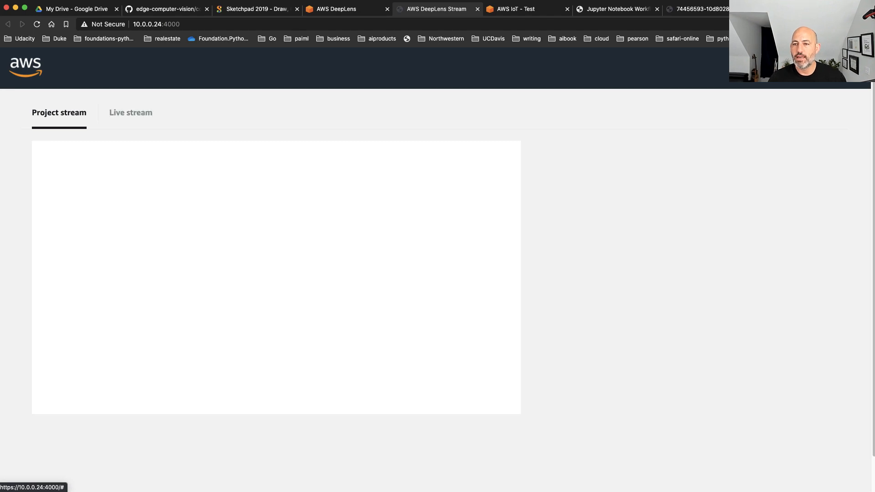
# Return to the AWS IoT test client and examine the detected objects and confidence values in the latest messages
pyautogui.click(529, 13)
pyautogui.scroll(-5, 774, 314)
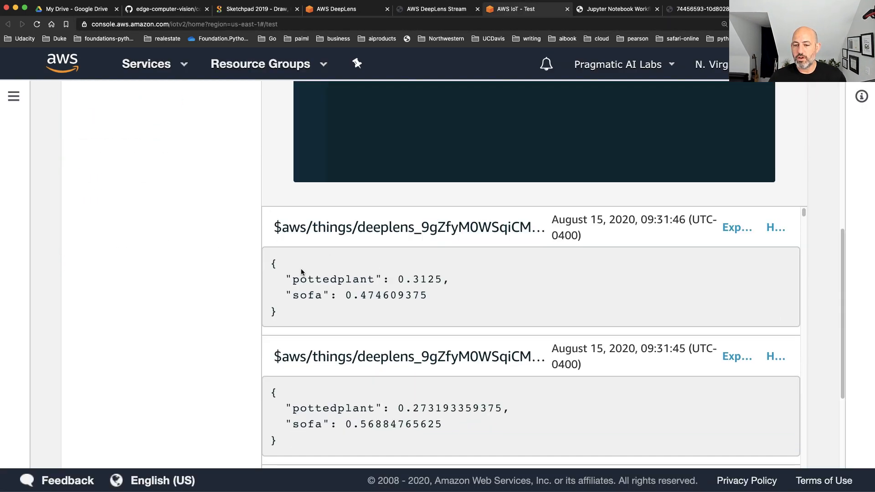
pyautogui.scroll(-1, 413, 322)
pyautogui.moveTo(269, 255); pyautogui.dragTo(299, 310)
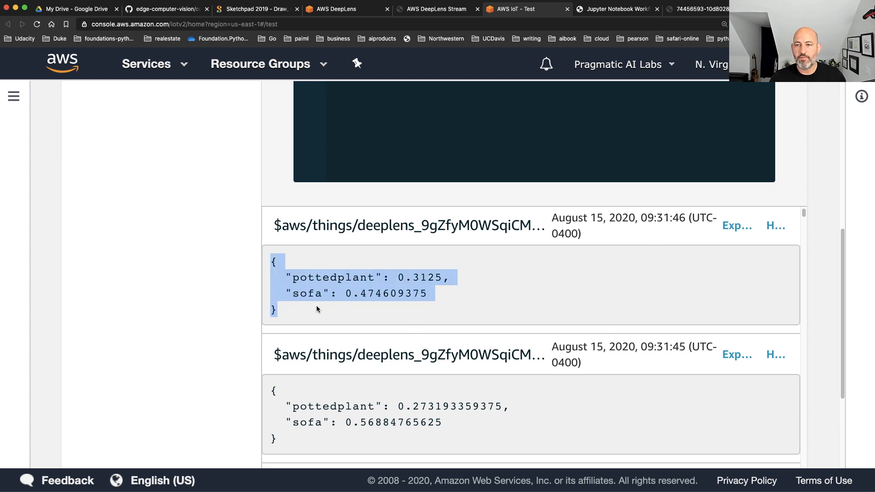
pyautogui.scroll(1, 319, 307)
pyautogui.scroll(-10, 320, 307)
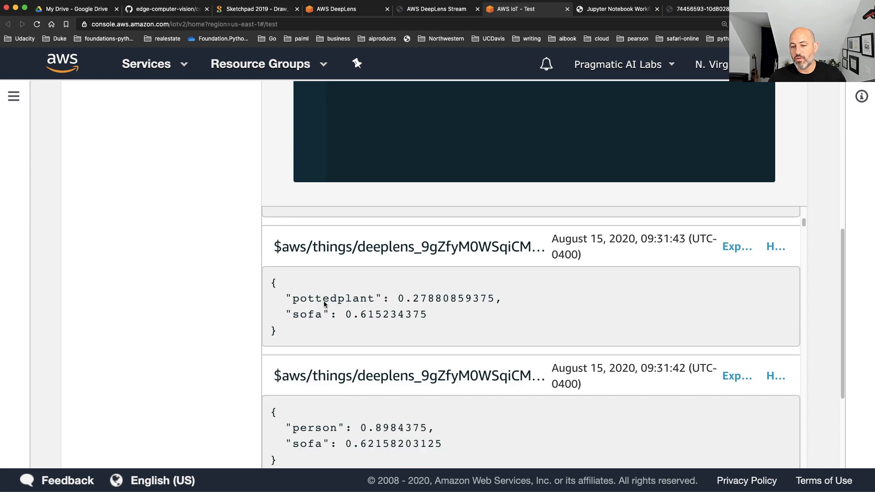
pyautogui.scroll(10, 328, 301)
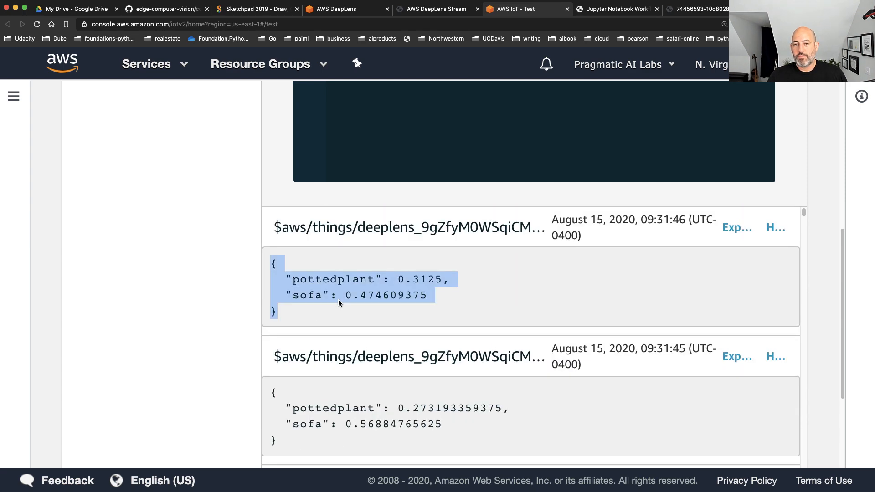
# Switch to Sketchpad and create a new blank canvas of 2100 × 1342 px
pyautogui.click(257, 9)
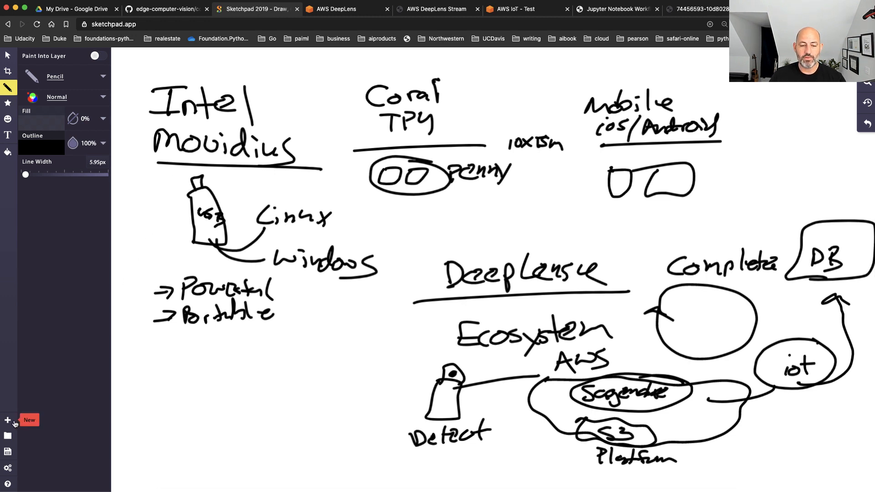
pyautogui.click(6, 424)
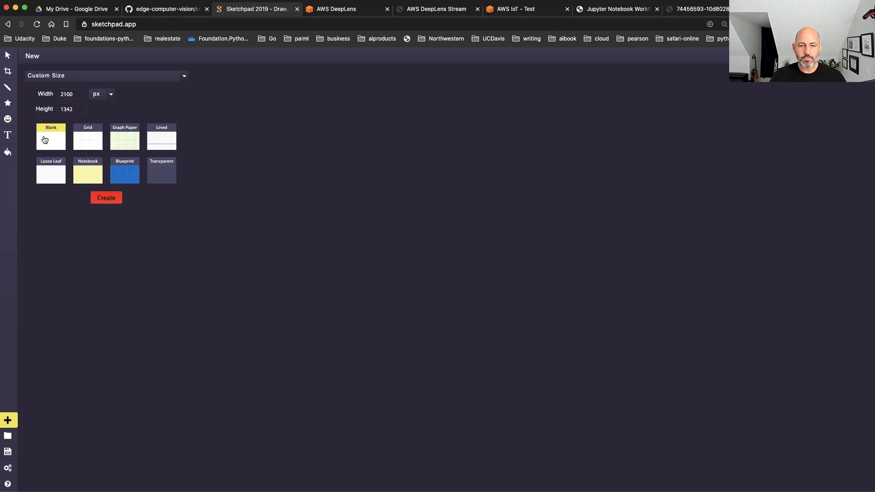
pyautogui.click(103, 199)
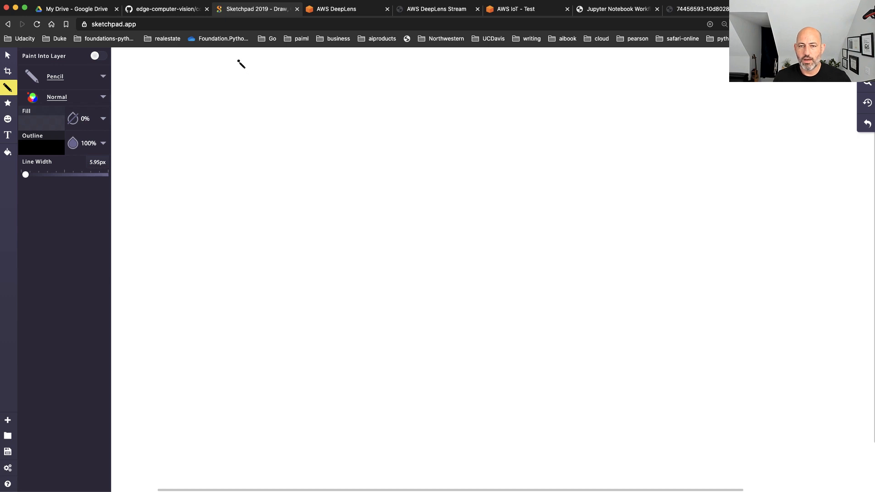
# Handwrite the title line "How to build real-world" across the upper part of the canvas with the Pencil
pyautogui.moveTo(229, 60)
pyautogui.mouseDown()
pyautogui.moveTo(236, 97)
pyautogui.moveTo(254, 80)
pyautogui.mouseUp()
pyautogui.moveTo(273, 73)
pyautogui.mouseDown()
pyautogui.moveTo(308, 84)
pyautogui.moveTo(302, 70)
pyautogui.mouseUp()
pyautogui.click(283, 72)
pyautogui.moveTo(349, 61); pyautogui.dragTo(359, 88)
pyautogui.moveTo(347, 78); pyautogui.dragTo(380, 74)
pyautogui.moveTo(372, 75)
pyautogui.mouseDown()
pyautogui.moveTo(385, 85)
pyautogui.moveTo(373, 75)
pyautogui.moveTo(455, 90)
pyautogui.mouseUp()
pyautogui.moveTo(465, 81); pyautogui.dragTo(479, 89)
pyautogui.click(473, 68)
pyautogui.moveTo(491, 85)
pyautogui.mouseDown()
pyautogui.moveTo(527, 90)
pyautogui.moveTo(575, 73)
pyautogui.moveTo(610, 89)
pyautogui.mouseUp()
pyautogui.moveTo(609, 57)
pyautogui.mouseDown()
pyautogui.moveTo(623, 87)
pyautogui.moveTo(679, 84)
pyautogui.moveTo(685, 73)
pyautogui.mouseUp()
pyautogui.moveTo(697, 75); pyautogui.dragTo(716, 76)
pyautogui.moveTo(727, 61); pyautogui.dragTo(729, 80)
pyautogui.moveTo(756, 82); pyautogui.dragTo(752, 95)
pyautogui.moveTo(707, 77)
pyautogui.mouseDown()
pyautogui.moveTo(722, 66)
pyautogui.moveTo(728, 83)
pyautogui.mouseUp()
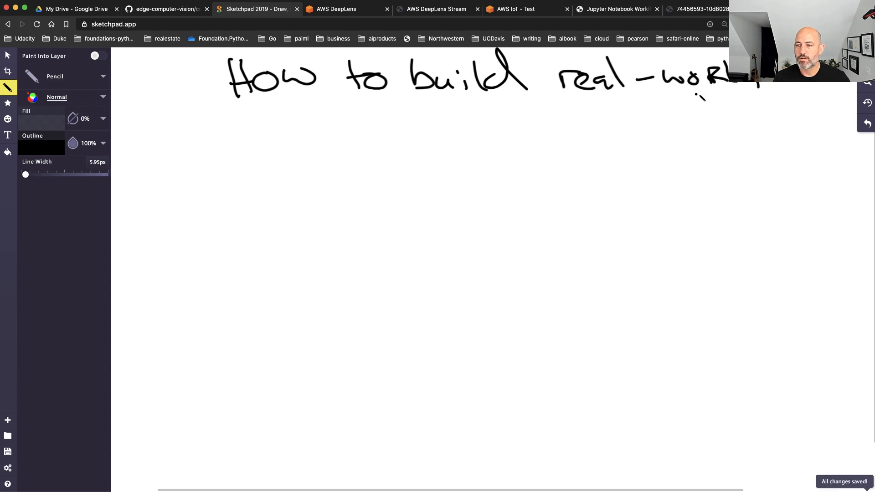
# Handwrite "Computer Vision" beneath the first title line and underline it with two long strokes
pyautogui.moveTo(274, 113)
pyautogui.mouseDown()
pyautogui.moveTo(285, 108)
pyautogui.moveTo(319, 129)
pyautogui.moveTo(360, 137)
pyautogui.moveTo(388, 121)
pyautogui.mouseUp()
pyautogui.moveTo(391, 104)
pyautogui.mouseDown()
pyautogui.moveTo(403, 129)
pyautogui.moveTo(416, 118)
pyautogui.mouseUp()
pyautogui.moveTo(419, 122)
pyautogui.mouseDown()
pyautogui.moveTo(436, 127)
pyautogui.moveTo(457, 111)
pyautogui.mouseUp()
pyautogui.moveTo(496, 104)
pyautogui.mouseDown()
pyautogui.moveTo(512, 120)
pyautogui.moveTo(515, 106)
pyautogui.mouseUp()
pyautogui.moveTo(532, 109)
pyautogui.mouseDown()
pyautogui.moveTo(534, 121)
pyautogui.moveTo(610, 125)
pyautogui.mouseUp()
pyautogui.click(561, 132)
pyautogui.moveTo(213, 160); pyautogui.dragTo(617, 127)
pyautogui.moveTo(236, 179); pyautogui.dragTo(652, 142)
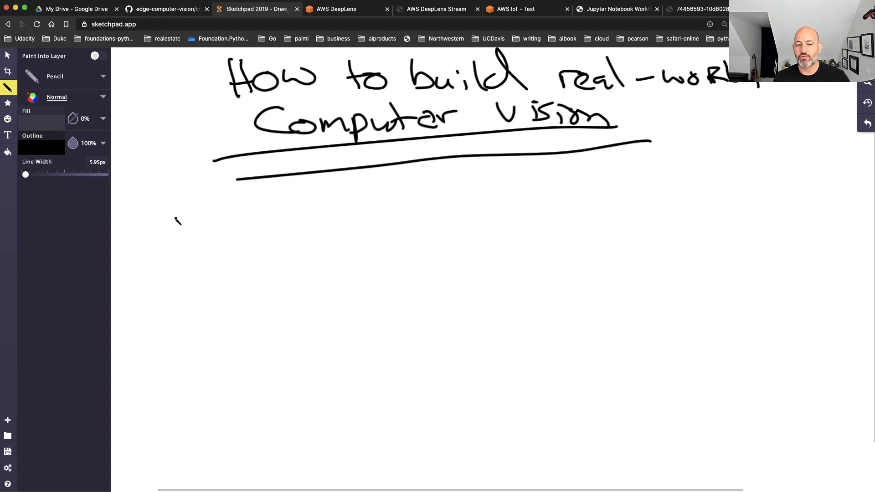
# Write "Train with Sagemaker" as item 1 and draw an oval beneath it enclosing a small cloud shape with three branches
pyautogui.moveTo(170, 218)
pyautogui.mouseDown()
pyautogui.moveTo(177, 240)
pyautogui.moveTo(187, 217)
pyautogui.moveTo(200, 229)
pyautogui.moveTo(252, 218)
pyautogui.moveTo(256, 227)
pyautogui.mouseUp()
pyautogui.moveTo(186, 253)
pyautogui.mouseDown()
pyautogui.moveTo(194, 265)
pyautogui.moveTo(225, 253)
pyautogui.moveTo(233, 263)
pyautogui.moveTo(260, 262)
pyautogui.mouseUp()
pyautogui.moveTo(199, 286)
pyautogui.mouseDown()
pyautogui.moveTo(176, 313)
pyautogui.moveTo(244, 300)
pyautogui.moveTo(308, 273)
pyautogui.mouseUp()
pyautogui.moveTo(234, 324)
pyautogui.mouseDown()
pyautogui.moveTo(207, 339)
pyautogui.moveTo(324, 401)
pyautogui.moveTo(309, 326)
pyautogui.moveTo(222, 321)
pyautogui.moveTo(233, 328)
pyautogui.mouseUp()
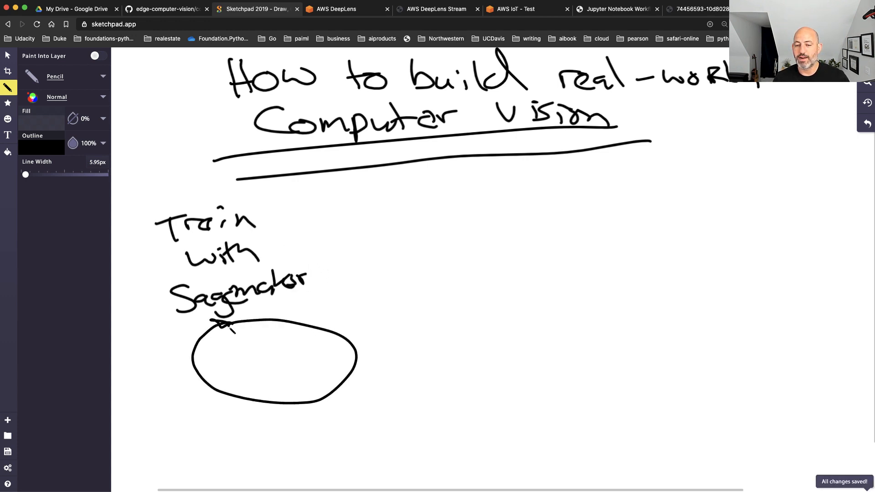
pyautogui.moveTo(271, 391)
pyautogui.mouseDown()
pyautogui.moveTo(292, 410)
pyautogui.moveTo(307, 408)
pyautogui.mouseUp()
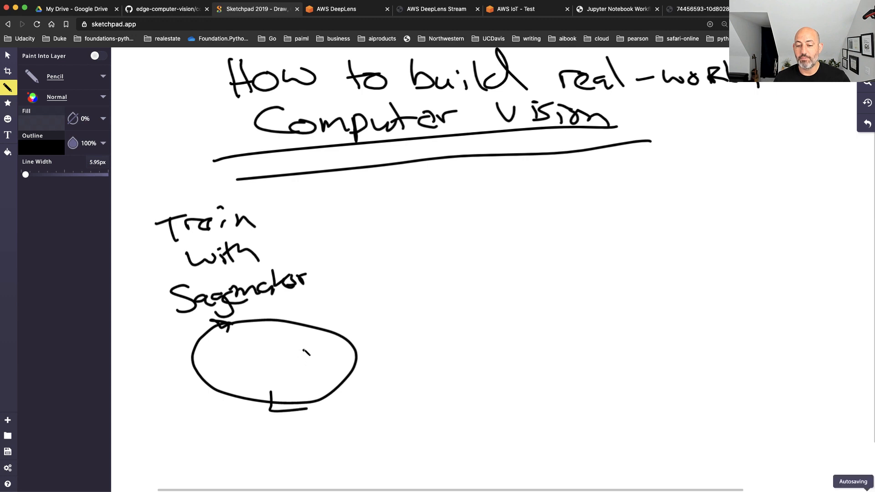
pyautogui.moveTo(226, 357)
pyautogui.mouseDown()
pyautogui.moveTo(253, 375)
pyautogui.moveTo(326, 378)
pyautogui.moveTo(259, 354)
pyautogui.moveTo(265, 364)
pyautogui.moveTo(272, 337)
pyautogui.mouseUp()
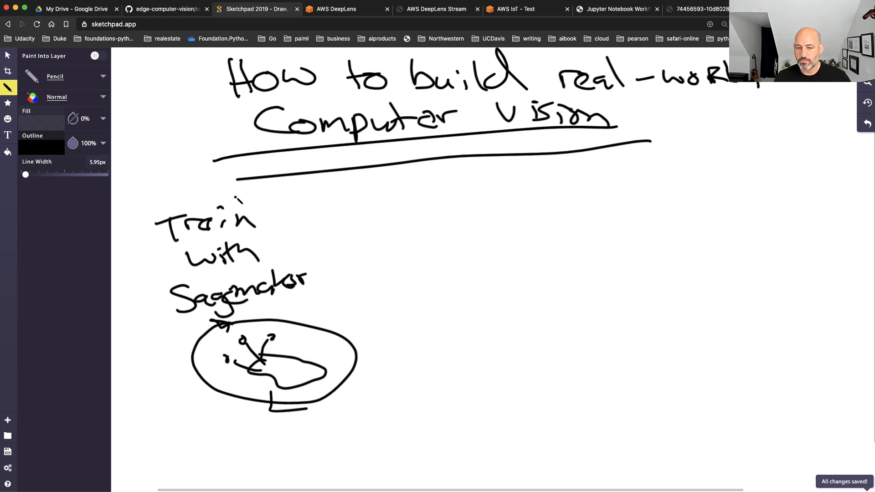
pyautogui.moveTo(134, 194); pyautogui.dragTo(146, 222)
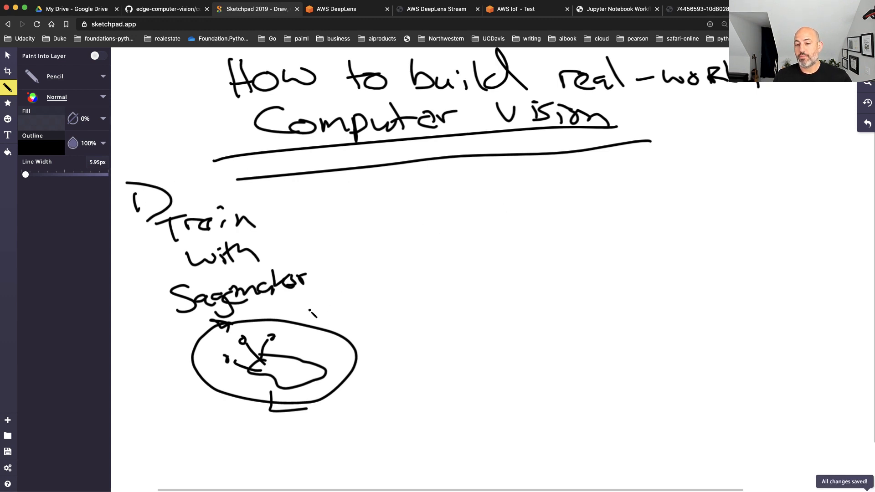
# Draw an arrow from the training cloud shape to a circled "S3" and sketch a rectangular device labelled "Deep Lense" to its upper right
pyautogui.moveTo(293, 355)
pyautogui.mouseDown()
pyautogui.moveTo(350, 274)
pyautogui.moveTo(359, 289)
pyautogui.mouseUp()
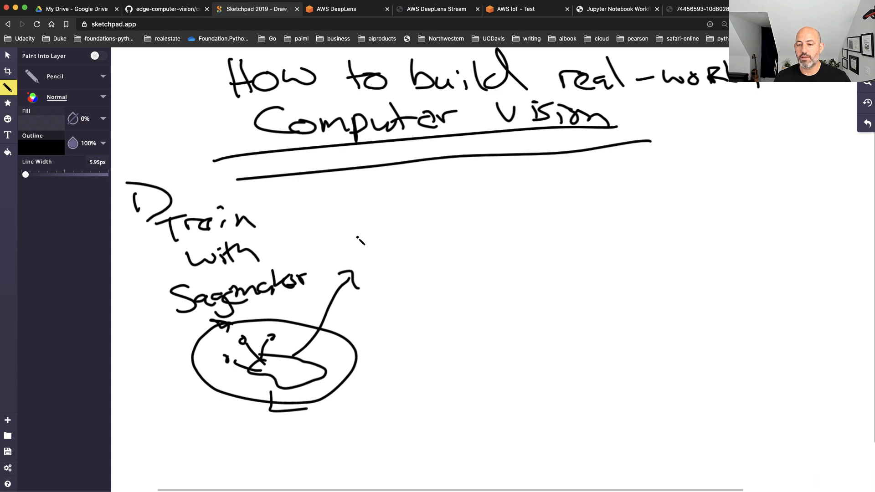
pyautogui.moveTo(365, 237); pyautogui.dragTo(346, 257)
pyautogui.moveTo(373, 234)
pyautogui.mouseDown()
pyautogui.moveTo(390, 240)
pyautogui.moveTo(370, 258)
pyautogui.moveTo(337, 260)
pyautogui.moveTo(445, 238)
pyautogui.moveTo(360, 275)
pyautogui.mouseUp()
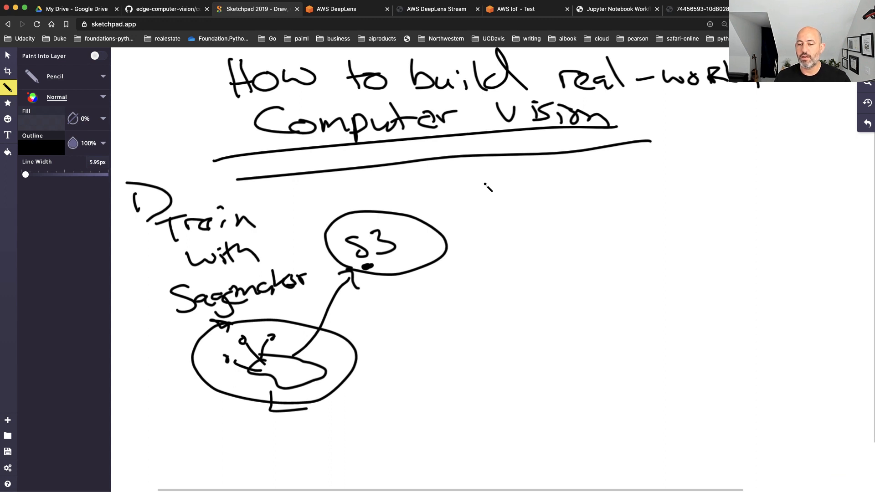
pyautogui.moveTo(484, 185)
pyautogui.mouseDown()
pyautogui.moveTo(508, 234)
pyautogui.moveTo(518, 183)
pyautogui.moveTo(483, 184)
pyautogui.moveTo(542, 194)
pyautogui.moveTo(555, 185)
pyautogui.moveTo(568, 194)
pyautogui.moveTo(619, 188)
pyautogui.moveTo(655, 175)
pyautogui.mouseUp()
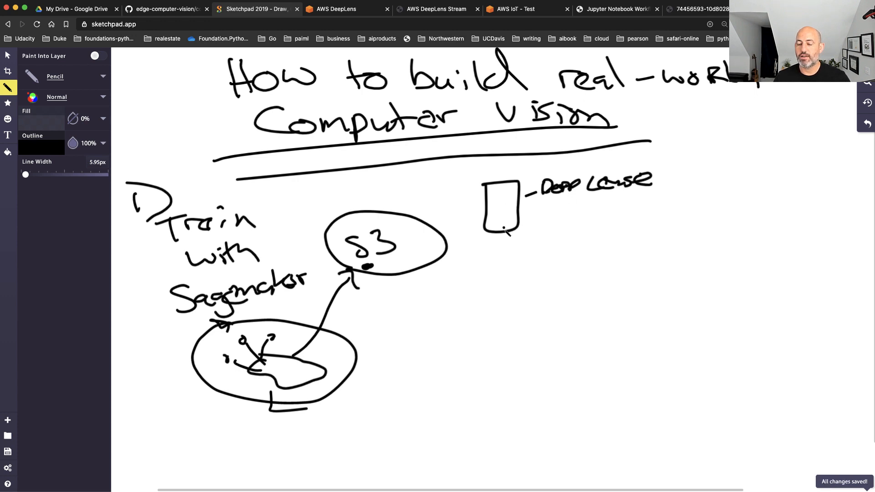
# Draw a line connecting the Deep Lense device to S3 and write an encircled "Lambda" below the device
pyautogui.moveTo(499, 226)
pyautogui.mouseDown()
pyautogui.moveTo(424, 262)
pyautogui.moveTo(367, 267)
pyautogui.mouseUp()
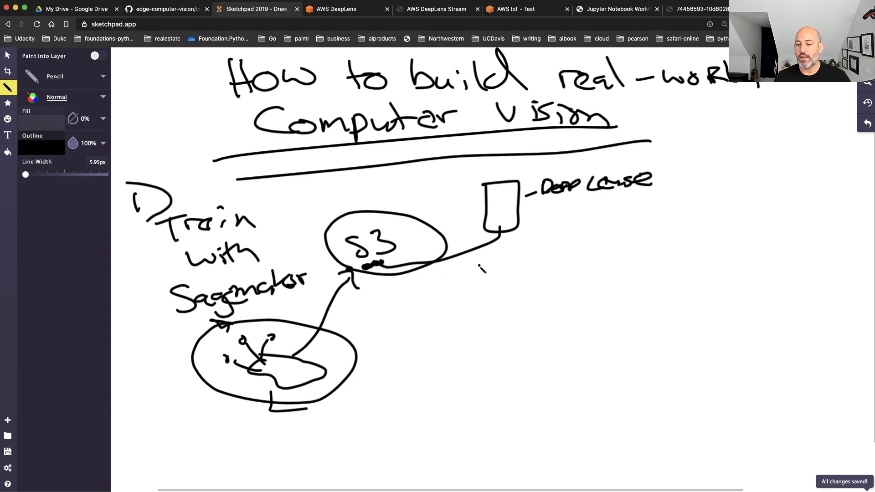
pyautogui.moveTo(475, 273)
pyautogui.mouseDown()
pyautogui.moveTo(483, 292)
pyautogui.moveTo(526, 291)
pyautogui.moveTo(533, 282)
pyautogui.moveTo(520, 287)
pyautogui.moveTo(548, 291)
pyautogui.moveTo(473, 282)
pyautogui.moveTo(554, 267)
pyautogui.moveTo(565, 296)
pyautogui.mouseUp()
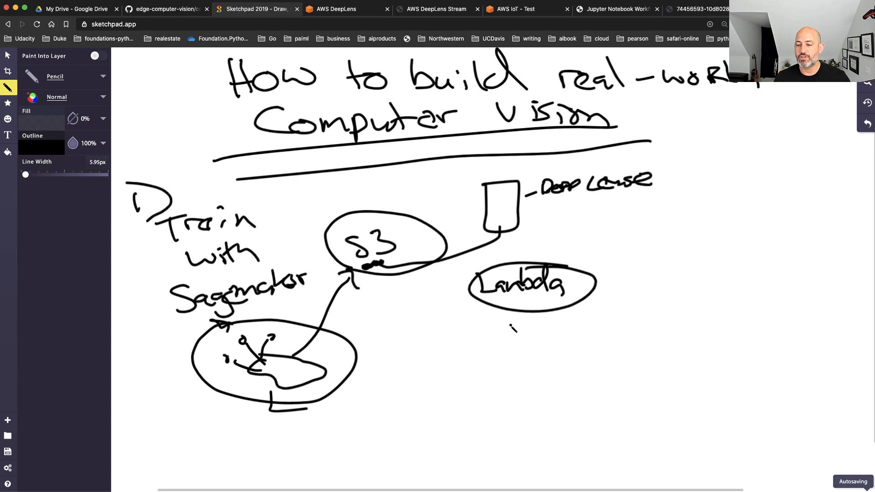
# Handwrite the function sketch "def predict" with an indented "Return preds" line beneath the Lambda oval
pyautogui.moveTo(501, 330)
pyautogui.mouseDown()
pyautogui.moveTo(507, 344)
pyautogui.moveTo(535, 344)
pyautogui.moveTo(562, 328)
pyautogui.moveTo(573, 341)
pyautogui.moveTo(605, 324)
pyautogui.moveTo(643, 325)
pyautogui.mouseUp()
pyautogui.click(641, 300)
pyautogui.moveTo(651, 299); pyautogui.dragTo(652, 325)
pyautogui.moveTo(644, 314); pyautogui.dragTo(657, 311)
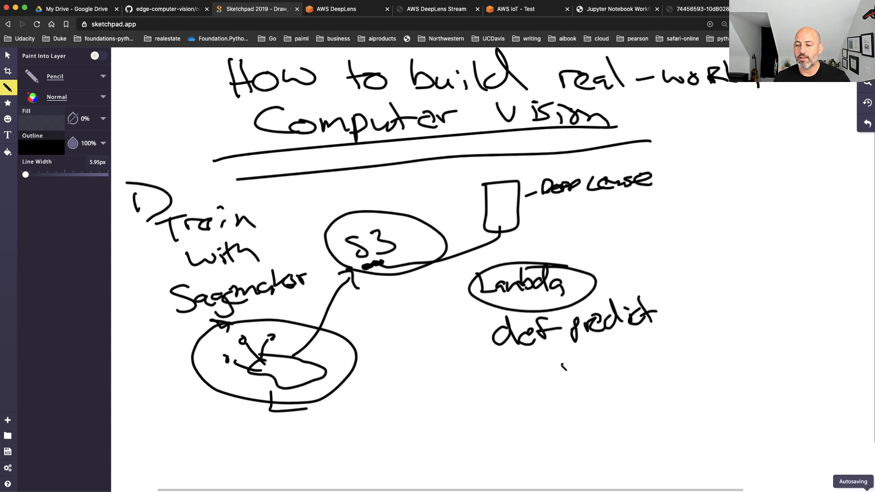
pyautogui.moveTo(553, 359)
pyautogui.mouseDown()
pyautogui.moveTo(554, 376)
pyautogui.moveTo(592, 373)
pyautogui.mouseUp()
pyautogui.moveTo(587, 360)
pyautogui.mouseDown()
pyautogui.moveTo(606, 373)
pyautogui.moveTo(618, 367)
pyautogui.mouseUp()
pyautogui.moveTo(584, 361); pyautogui.dragTo(656, 366)
pyautogui.moveTo(656, 352); pyautogui.dragTo(679, 351)
pyautogui.moveTo(681, 356)
pyautogui.mouseDown()
pyautogui.moveTo(692, 361)
pyautogui.moveTo(699, 348)
pyautogui.moveTo(697, 357)
pyautogui.mouseUp()
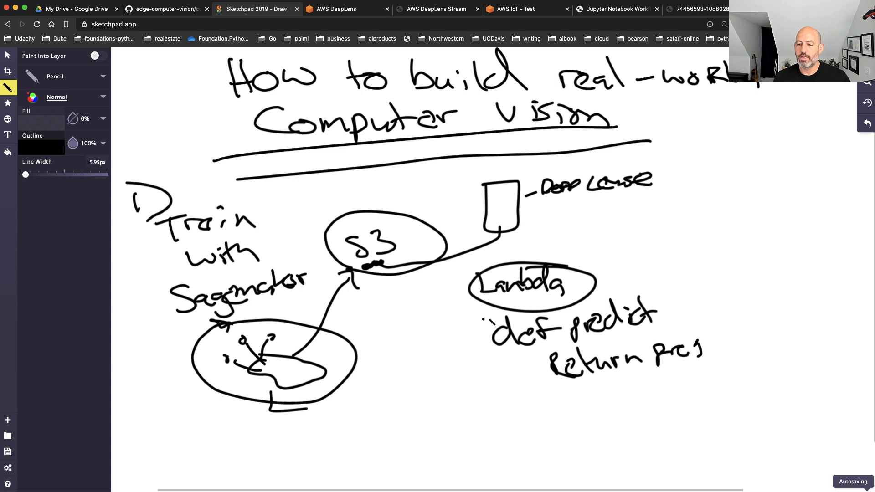
# Draw a curved line linking Lambda to S3 and add arrowheads connecting the Deep Lense device with Lambda
pyautogui.moveTo(515, 303); pyautogui.dragTo(399, 267)
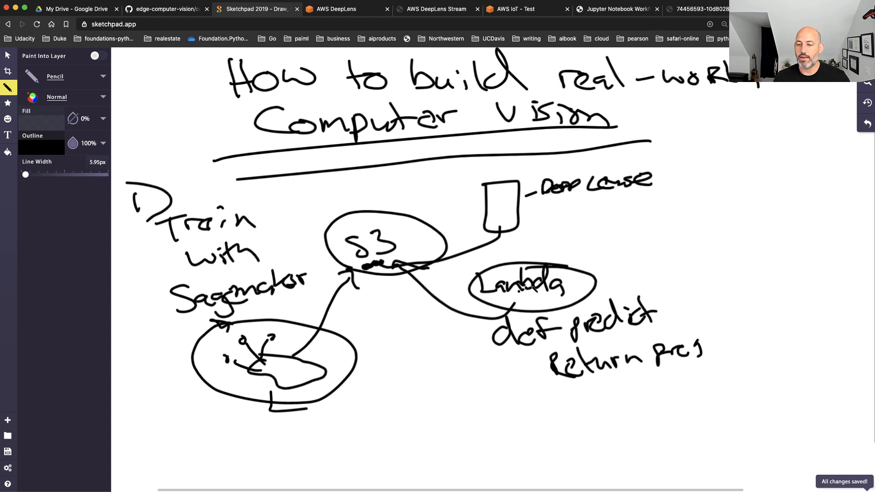
pyautogui.moveTo(523, 259); pyautogui.dragTo(502, 224)
pyautogui.moveTo(500, 244)
pyautogui.mouseDown()
pyautogui.moveTo(505, 227)
pyautogui.moveTo(530, 253)
pyautogui.moveTo(536, 242)
pyautogui.mouseUp()
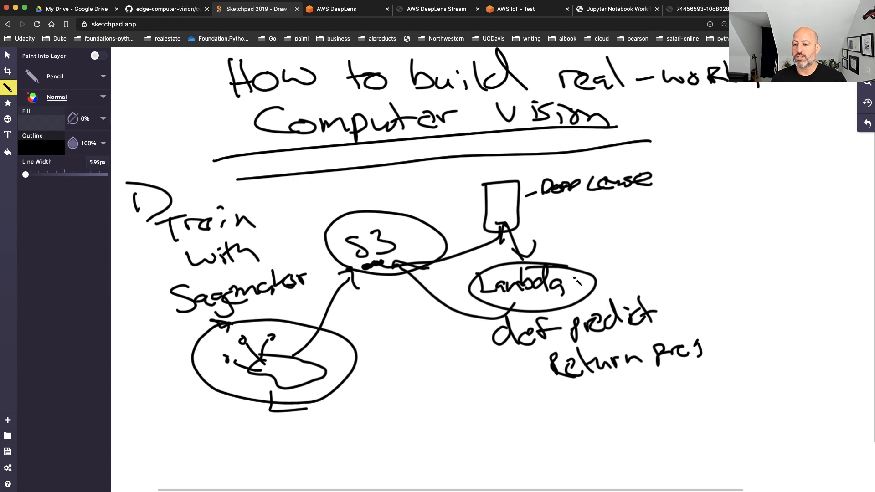
# Draw a dashed arrow going up from Lambda to the word "IoT" and outline that word with a cloud
pyautogui.moveTo(672, 251)
pyautogui.mouseDown()
pyautogui.moveTo(696, 242)
pyautogui.moveTo(701, 254)
pyautogui.mouseUp()
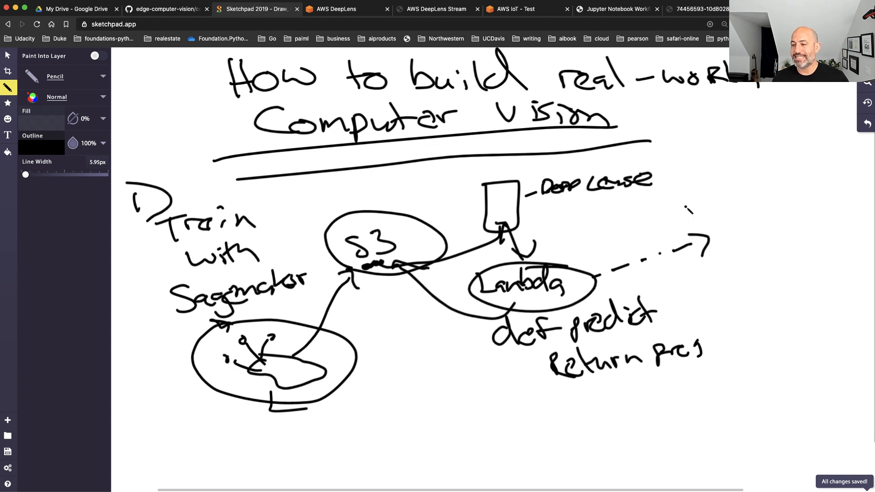
pyautogui.moveTo(691, 193); pyautogui.dragTo(692, 219)
pyautogui.moveTo(713, 205)
pyautogui.mouseDown()
pyautogui.moveTo(704, 215)
pyautogui.moveTo(723, 206)
pyautogui.moveTo(734, 215)
pyautogui.moveTo(740, 192)
pyautogui.mouseUp()
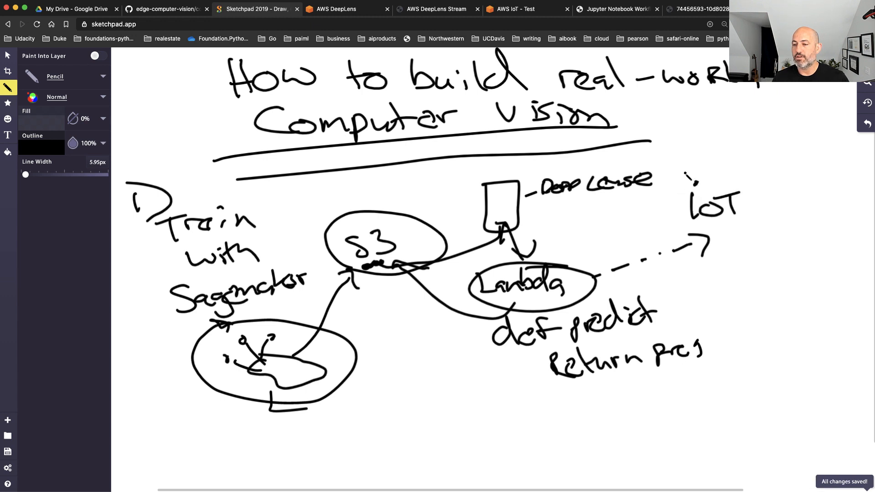
pyautogui.moveTo(685, 171)
pyautogui.mouseDown()
pyautogui.moveTo(667, 207)
pyautogui.moveTo(704, 234)
pyautogui.moveTo(767, 205)
pyautogui.moveTo(711, 162)
pyautogui.moveTo(673, 170)
pyautogui.mouseUp()
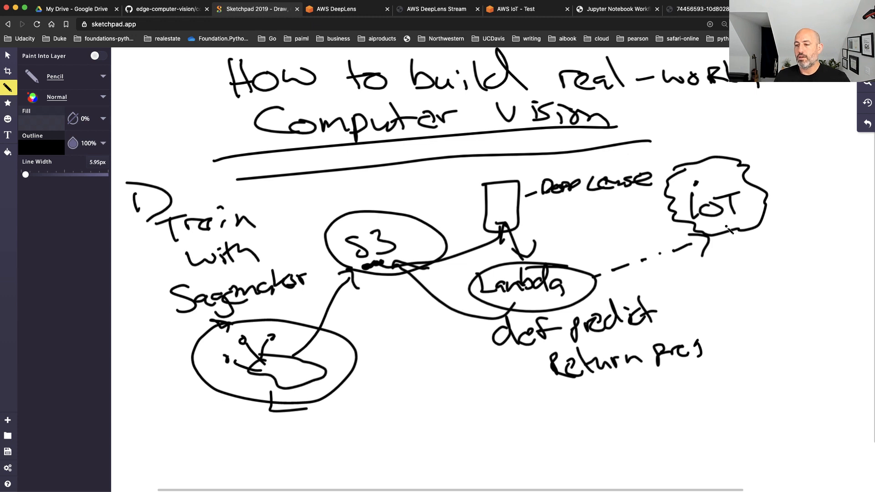
# Write "subscribe" below the IoT cloud and draw an arrow from the cloud to a double-framed "DB" box
pyautogui.moveTo(720, 230)
pyautogui.mouseDown()
pyautogui.moveTo(717, 258)
pyautogui.moveTo(731, 262)
pyautogui.moveTo(760, 253)
pyautogui.moveTo(807, 259)
pyautogui.moveTo(813, 250)
pyautogui.moveTo(840, 258)
pyautogui.moveTo(843, 249)
pyautogui.mouseUp()
pyautogui.moveTo(844, 250)
pyautogui.mouseDown()
pyautogui.moveTo(854, 245)
pyautogui.moveTo(859, 256)
pyautogui.mouseUp()
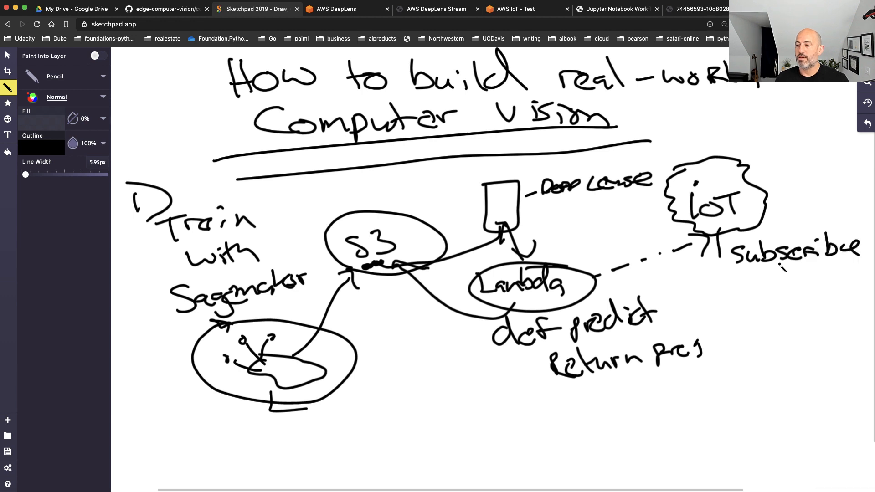
pyautogui.moveTo(771, 299)
pyautogui.mouseDown()
pyautogui.moveTo(774, 316)
pyautogui.moveTo(794, 315)
pyautogui.moveTo(795, 306)
pyautogui.moveTo(796, 316)
pyautogui.moveTo(826, 286)
pyautogui.moveTo(802, 326)
pyautogui.moveTo(757, 298)
pyautogui.moveTo(755, 283)
pyautogui.moveTo(843, 279)
pyautogui.moveTo(847, 337)
pyautogui.moveTo(747, 340)
pyautogui.moveTo(767, 279)
pyautogui.mouseUp()
pyautogui.moveTo(724, 257)
pyautogui.mouseDown()
pyautogui.moveTo(717, 285)
pyautogui.moveTo(750, 288)
pyautogui.moveTo(756, 280)
pyautogui.mouseUp()
pyautogui.moveTo(748, 290); pyautogui.dragTo(742, 300)
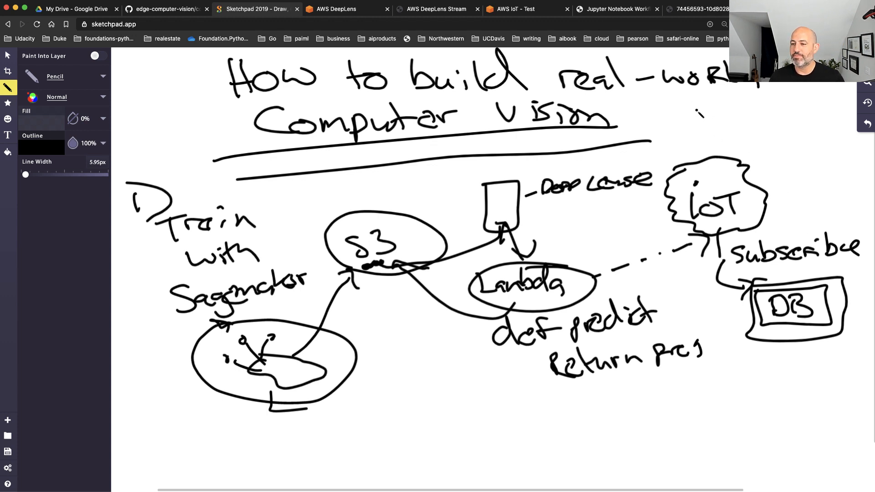
# Write the note "SF → GG Bridge" above the IoT cloud and sketch a box–"LB"–"DB" chain below the function sketch
pyautogui.moveTo(701, 109)
pyautogui.mouseDown()
pyautogui.moveTo(687, 125)
pyautogui.moveTo(792, 117)
pyautogui.moveTo(767, 141)
pyautogui.moveTo(784, 140)
pyautogui.moveTo(795, 126)
pyautogui.moveTo(798, 141)
pyautogui.moveTo(813, 133)
pyautogui.moveTo(825, 153)
pyautogui.moveTo(833, 133)
pyautogui.mouseUp()
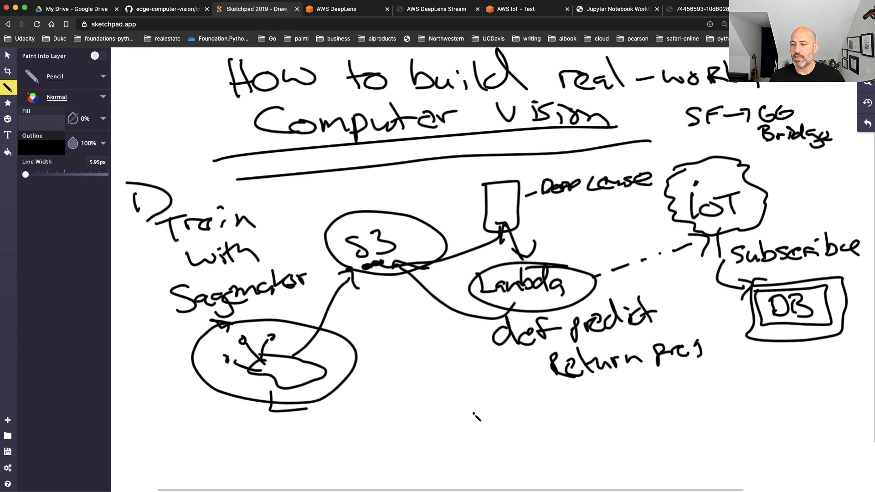
pyautogui.moveTo(475, 415)
pyautogui.mouseDown()
pyautogui.moveTo(478, 431)
pyautogui.moveTo(476, 412)
pyautogui.moveTo(505, 407)
pyautogui.moveTo(511, 430)
pyautogui.moveTo(570, 412)
pyautogui.moveTo(604, 427)
pyautogui.moveTo(594, 403)
pyautogui.moveTo(697, 399)
pyautogui.moveTo(620, 409)
pyautogui.mouseUp()
pyautogui.click(595, 418)
pyautogui.click(642, 386)
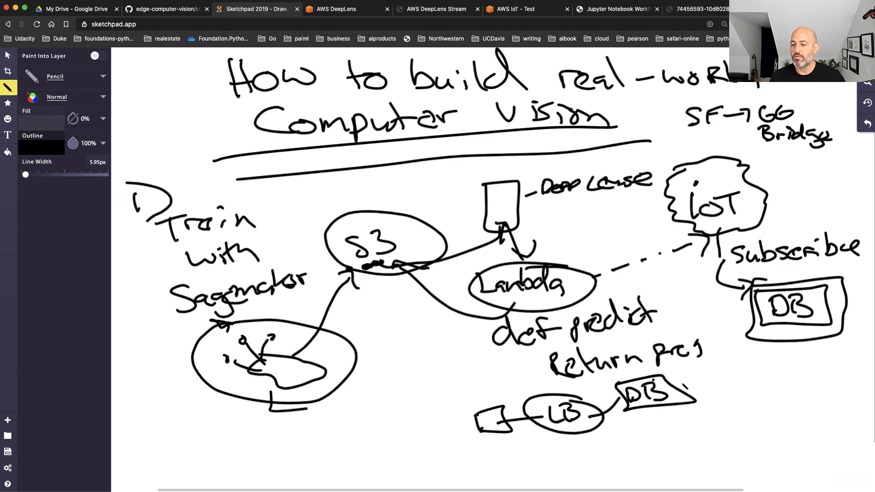
# Branch the lower DB box out to "mobile" and "web app", annotating the branches with "see" and "control"
pyautogui.moveTo(678, 397)
pyautogui.mouseDown()
pyautogui.moveTo(821, 361)
pyautogui.moveTo(702, 413)
pyautogui.moveTo(747, 424)
pyautogui.moveTo(780, 401)
pyautogui.moveTo(812, 423)
pyautogui.mouseUp()
pyautogui.click(775, 360)
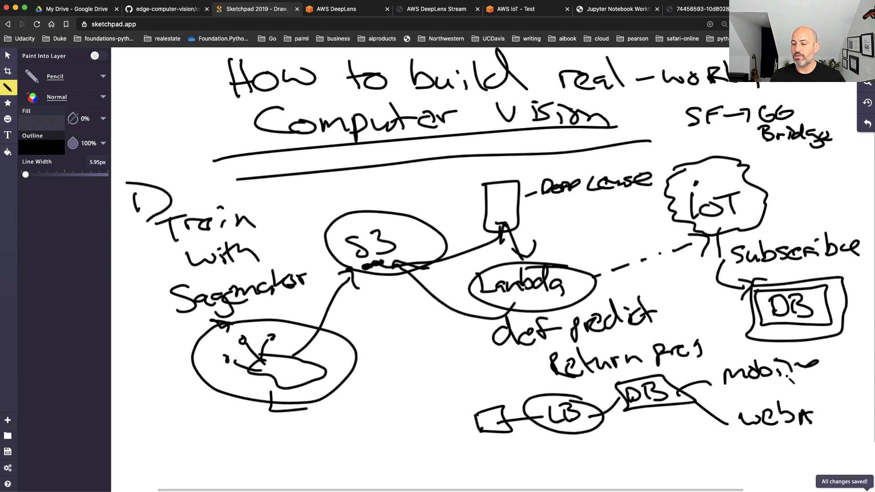
pyautogui.moveTo(783, 374)
pyautogui.mouseDown()
pyautogui.moveTo(834, 373)
pyautogui.moveTo(829, 365)
pyautogui.moveTo(859, 352)
pyautogui.moveTo(851, 364)
pyautogui.mouseUp()
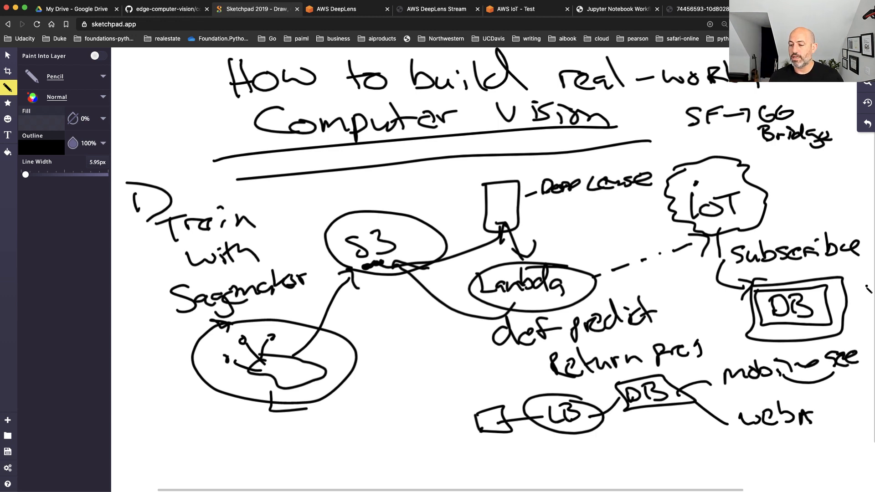
pyautogui.moveTo(819, 416)
pyautogui.mouseDown()
pyautogui.moveTo(818, 429)
pyautogui.moveTo(844, 423)
pyautogui.moveTo(850, 432)
pyautogui.mouseUp()
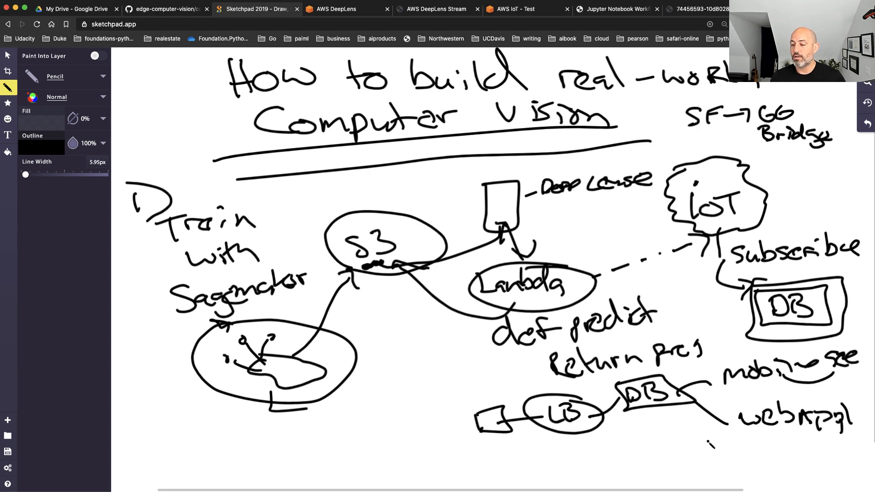
pyautogui.moveTo(708, 441); pyautogui.dragTo(709, 458)
pyautogui.moveTo(722, 454)
pyautogui.mouseDown()
pyautogui.moveTo(746, 455)
pyautogui.moveTo(771, 439)
pyautogui.moveTo(777, 460)
pyautogui.mouseUp()
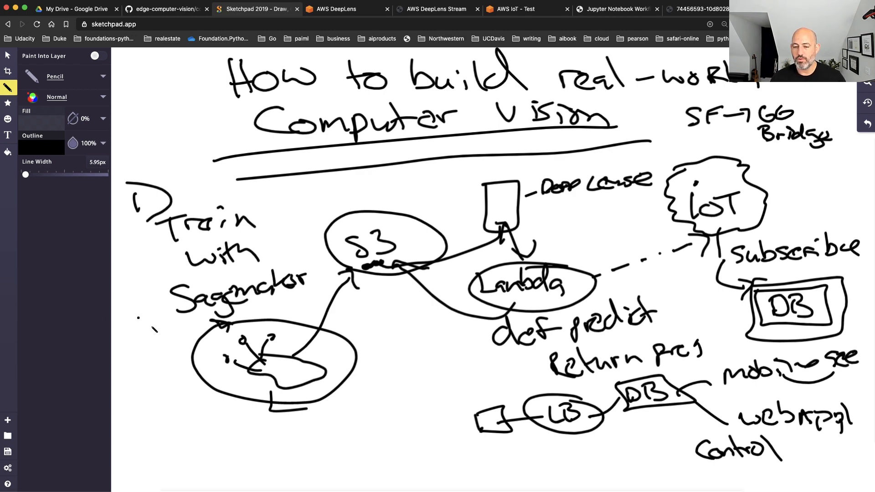
# Handwrite "3 month MVP" beside the title and draw a frame around it
pyautogui.moveTo(130, 109)
pyautogui.mouseDown()
pyautogui.moveTo(131, 124)
pyautogui.moveTo(185, 112)
pyautogui.moveTo(218, 119)
pyautogui.mouseUp()
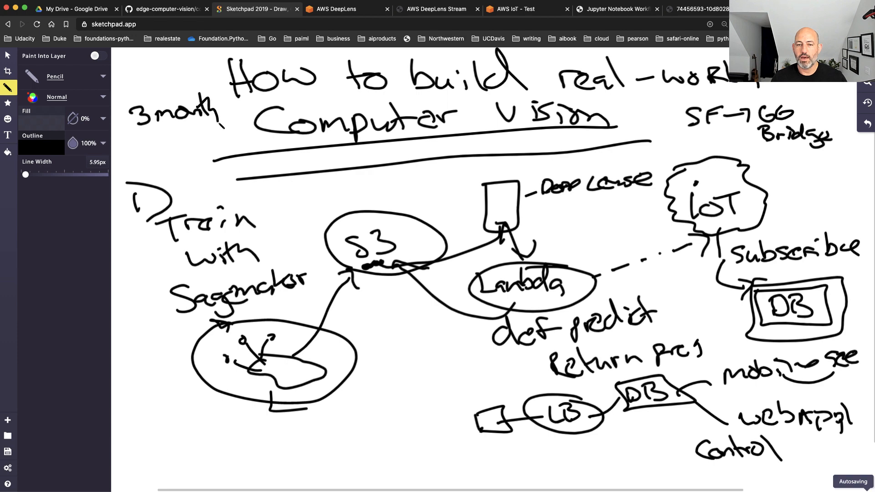
pyautogui.moveTo(132, 155)
pyautogui.mouseDown()
pyautogui.moveTo(137, 136)
pyautogui.moveTo(163, 148)
pyautogui.moveTo(178, 136)
pyautogui.moveTo(181, 154)
pyautogui.moveTo(184, 146)
pyautogui.mouseUp()
pyautogui.moveTo(119, 104)
pyautogui.mouseDown()
pyautogui.moveTo(137, 164)
pyautogui.moveTo(239, 118)
pyautogui.moveTo(114, 90)
pyautogui.moveTo(117, 99)
pyautogui.mouseUp()
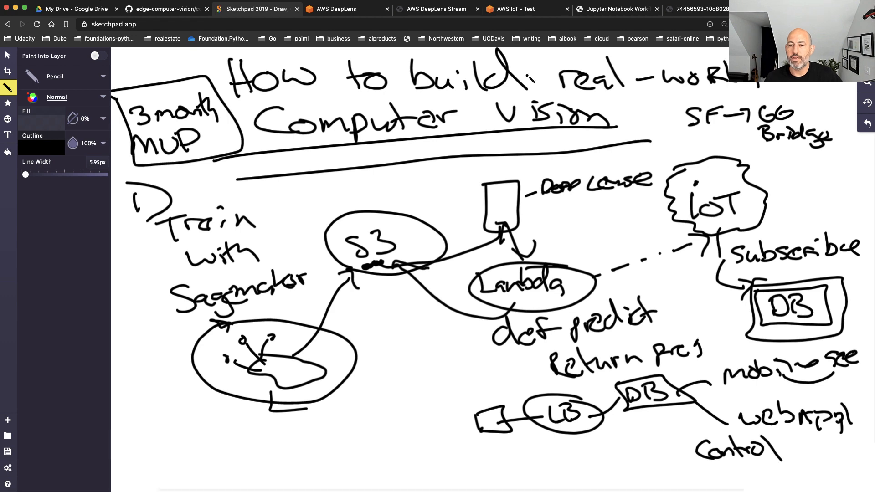
# Switch to the AWS DeepLens console and try to remove the Object-detection-Demo project from the NewHome device
pyautogui.click(333, 8)
pyautogui.scroll(4, 435, 225)
pyautogui.scroll(5, 436, 227)
pyautogui.scroll(-3, 433, 244)
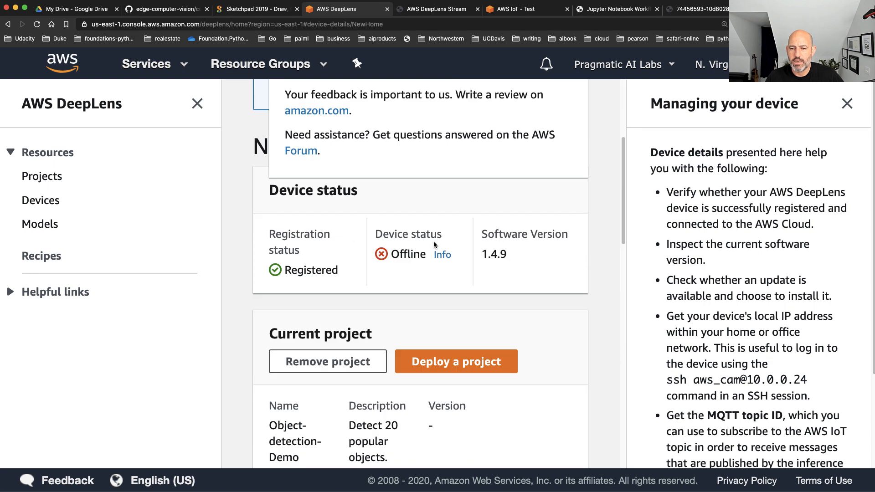
pyautogui.scroll(-4, 433, 241)
pyautogui.click(345, 198)
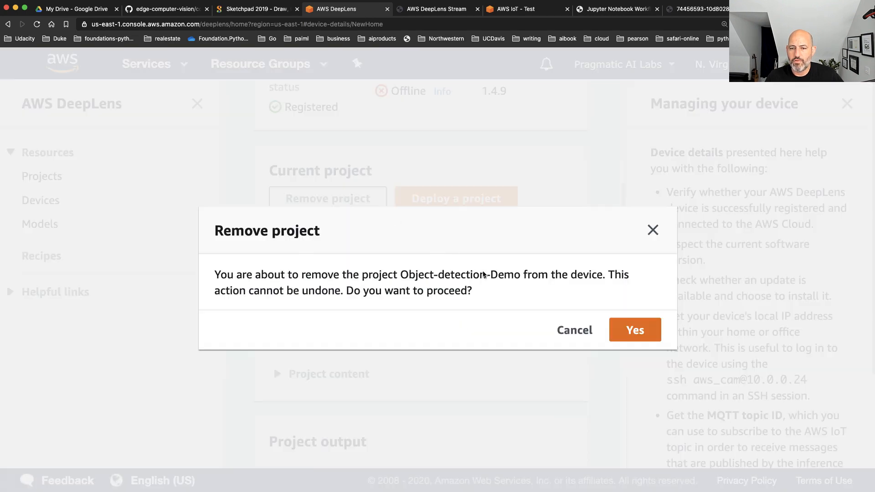
pyautogui.click(634, 337)
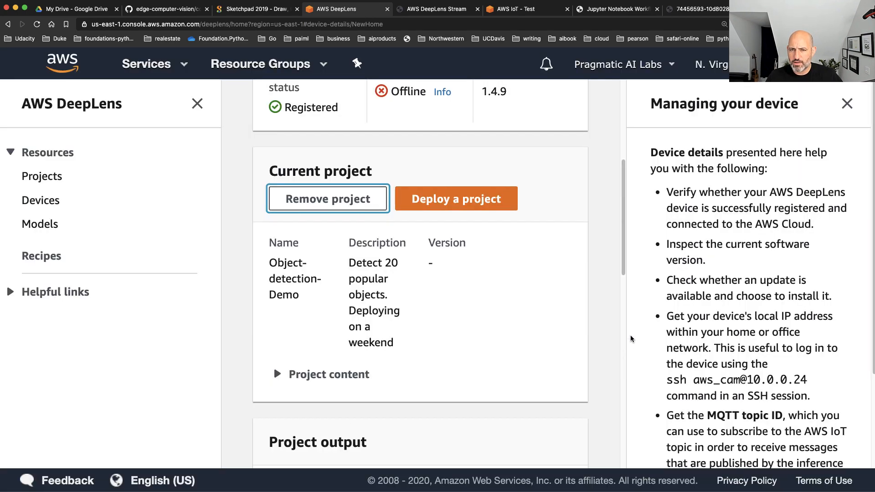
# Dismiss the feedback pop-up and reopen the NewHome device from the list of devices
pyautogui.scroll(2, 411, 191)
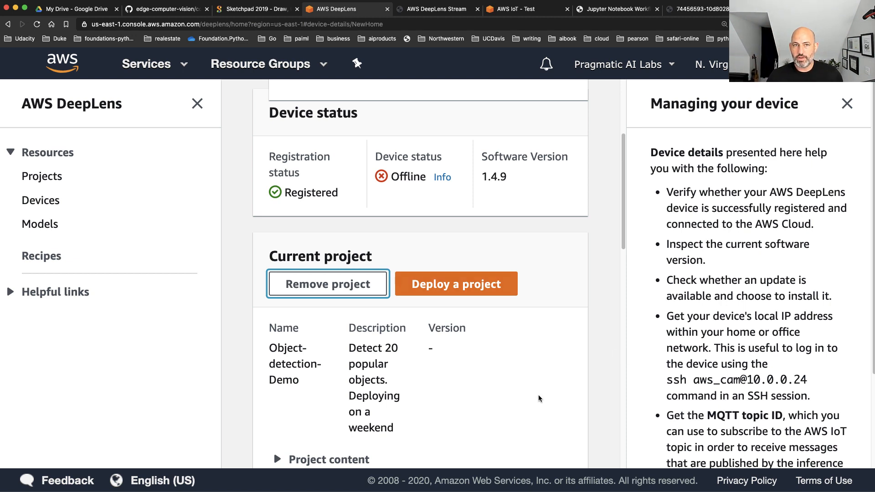
pyautogui.scroll(4, 523, 337)
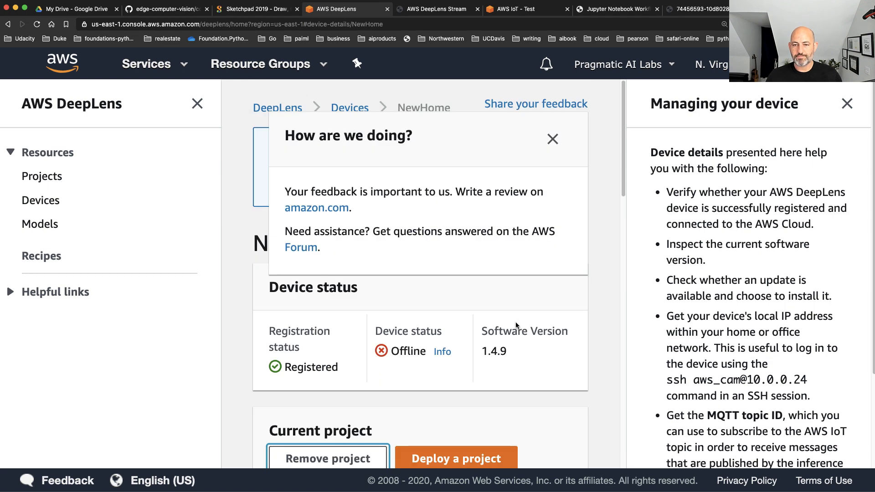
pyautogui.click(553, 138)
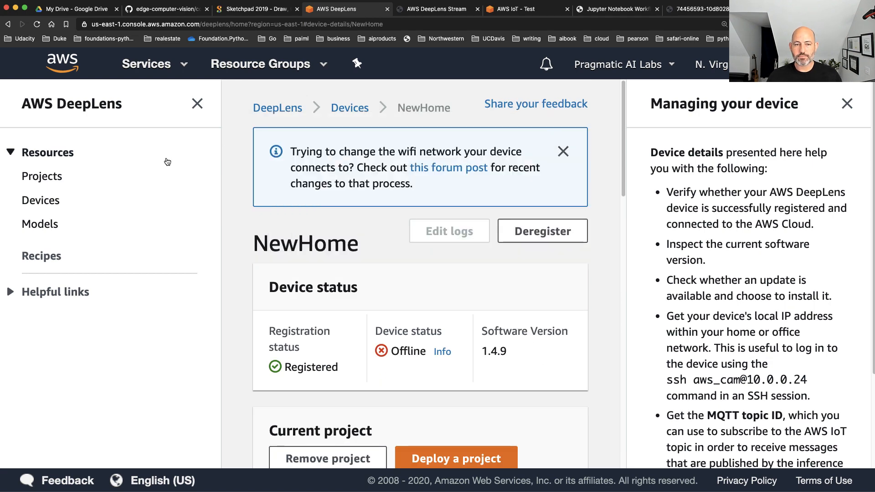
pyautogui.click(48, 201)
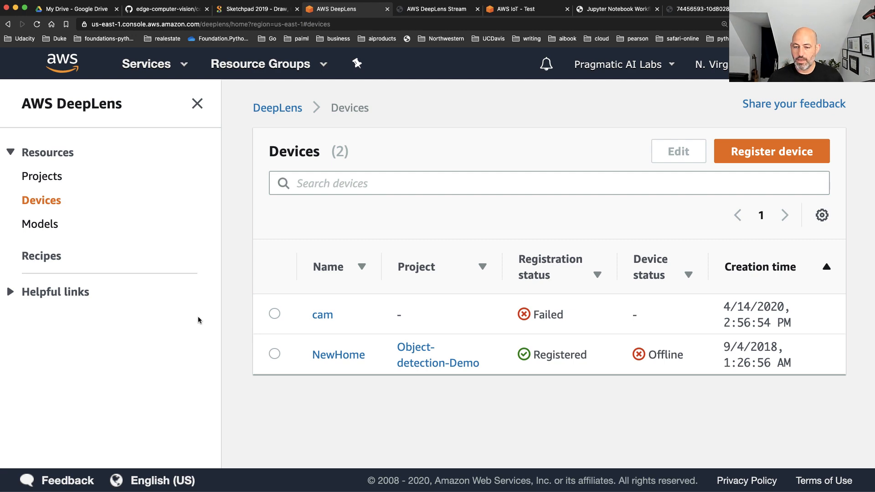
pyautogui.click(343, 360)
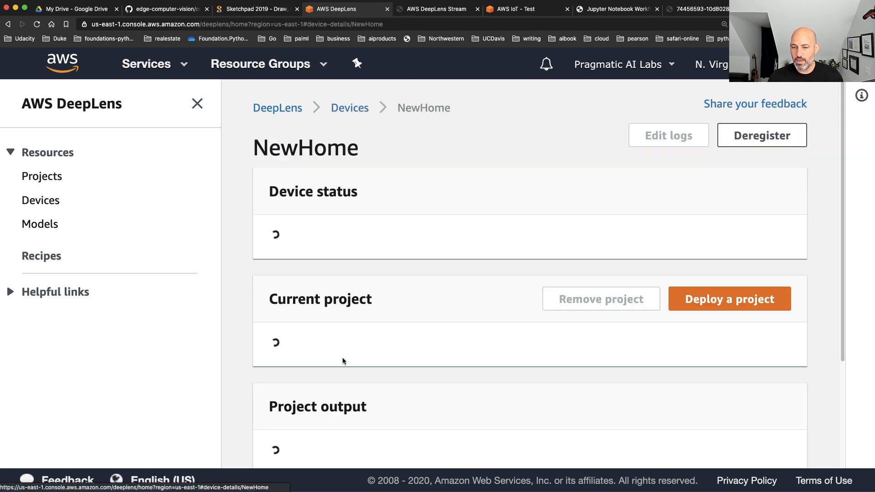
# Look through the NewHome device details, dismissing the wifi network notice, and highlight the software version in the device status
pyautogui.scroll(-5, 460, 366)
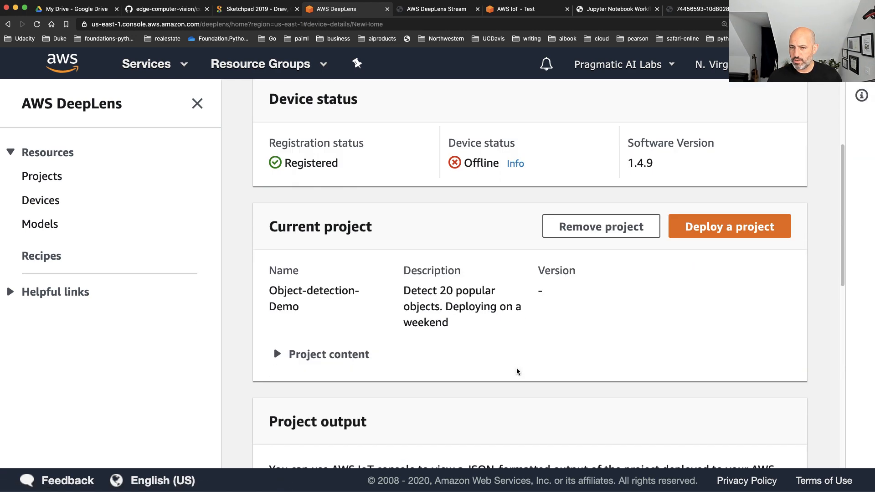
pyautogui.scroll(-2, 517, 371)
pyautogui.scroll(-4, 517, 371)
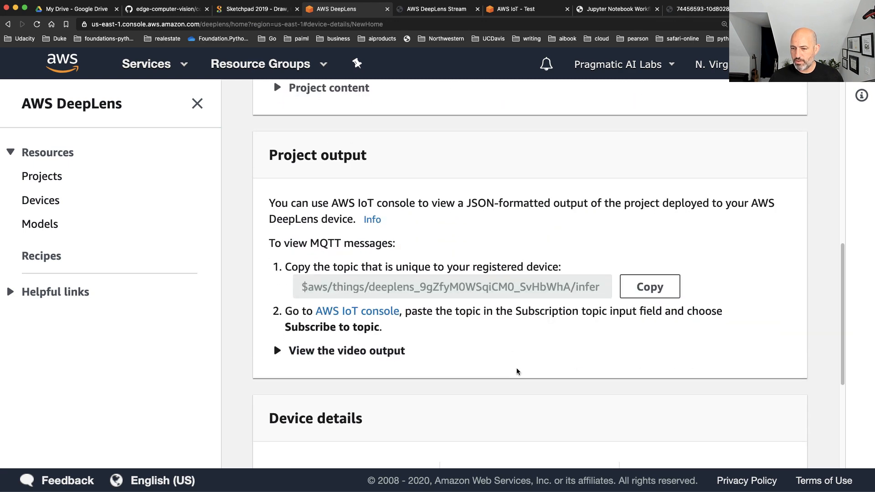
pyautogui.scroll(10, 518, 372)
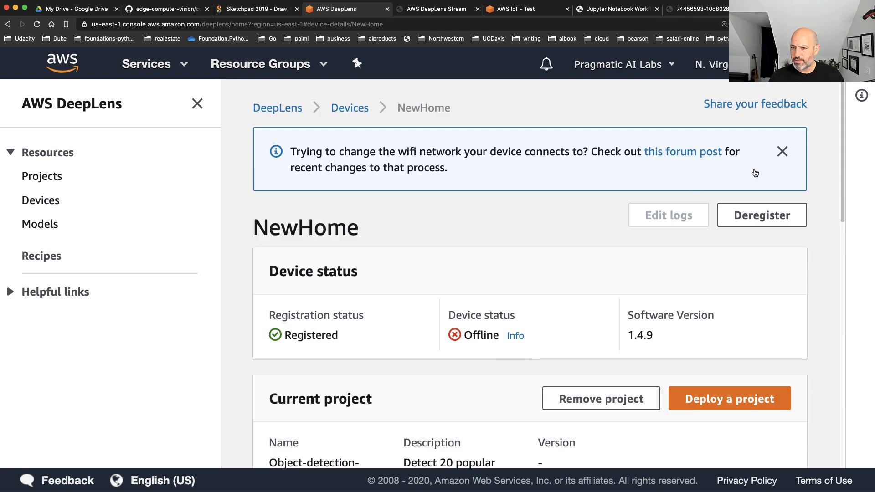
pyautogui.click(781, 151)
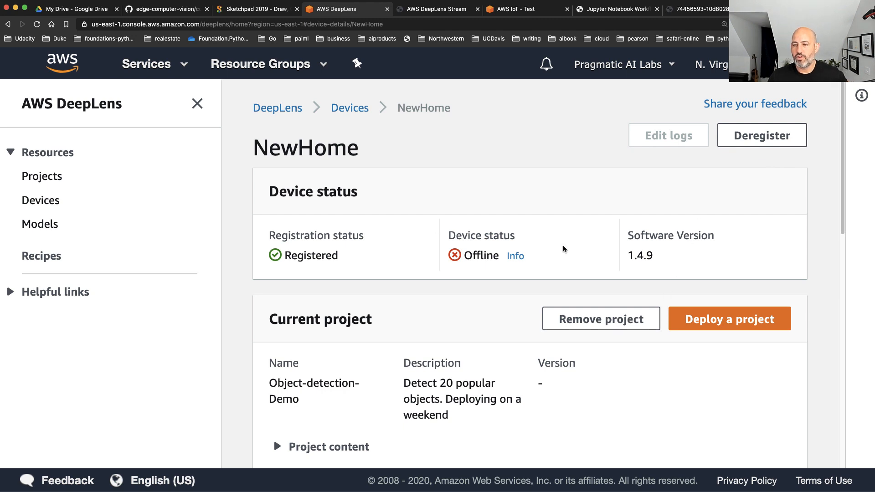
pyautogui.moveTo(632, 240); pyautogui.dragTo(676, 267)
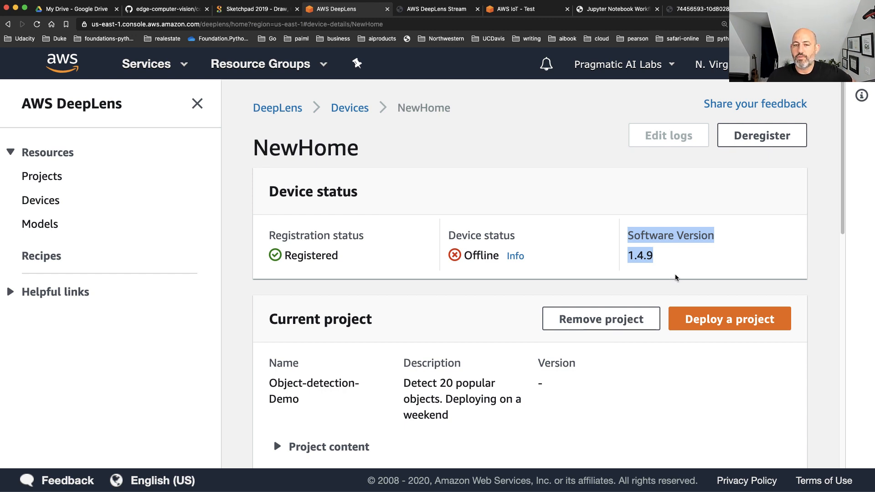
# Try again to remove the Object-detection-Demo project from the NewHome device and confirm the removal
pyautogui.scroll(-3, 674, 275)
pyautogui.scroll(-5, 676, 282)
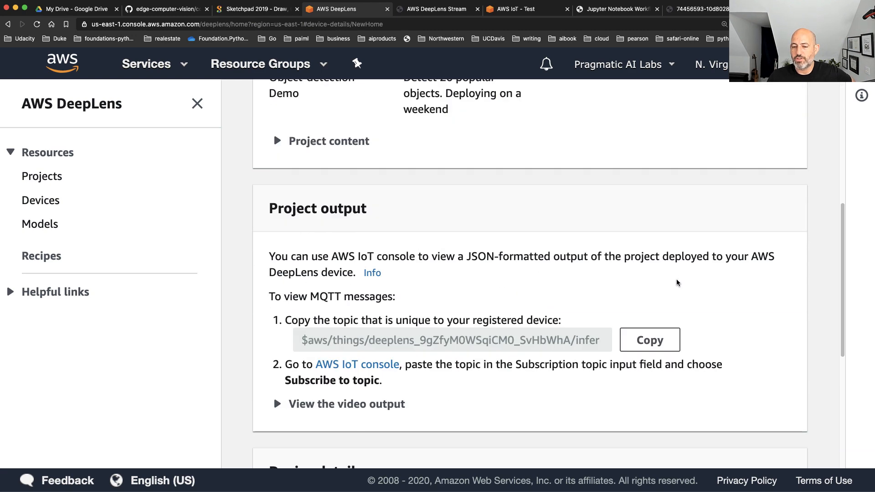
pyautogui.scroll(5, 677, 255)
pyautogui.scroll(2, 546, 242)
pyautogui.click(621, 269)
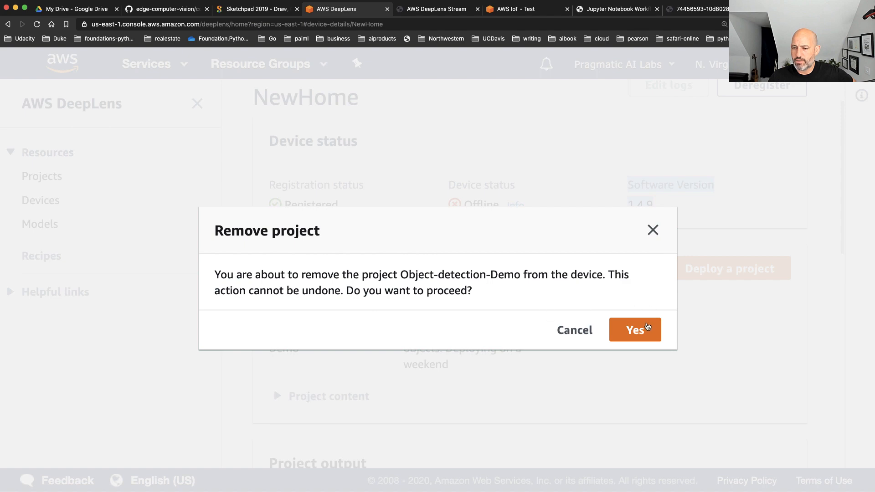
pyautogui.click(647, 326)
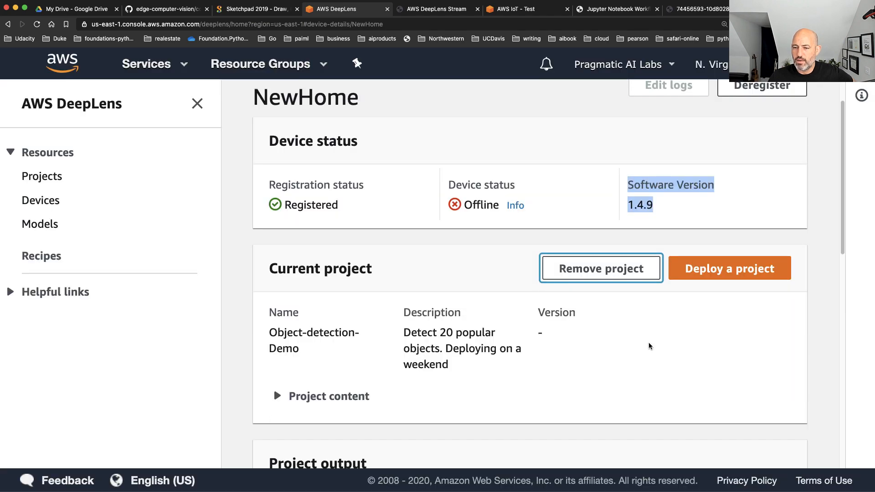
# Start a new DeepLens project from a project template, choosing Artistic style transfer as the template
pyautogui.scroll(2, 649, 345)
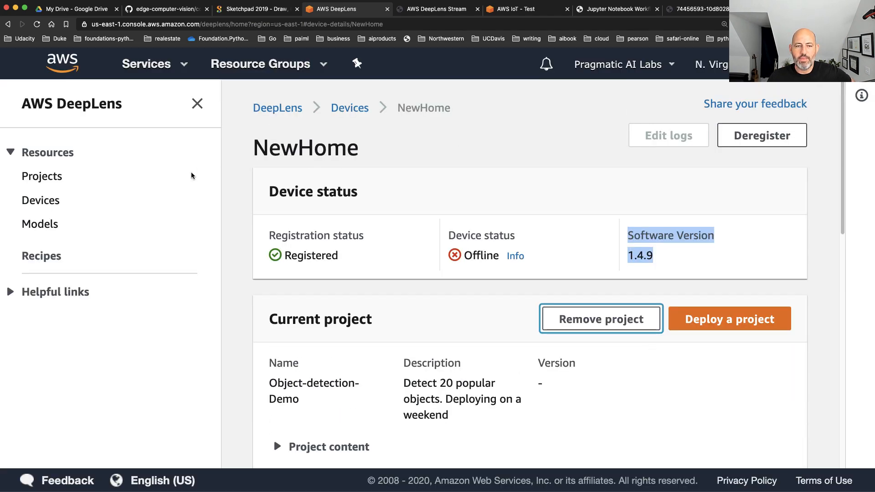
pyautogui.click(42, 176)
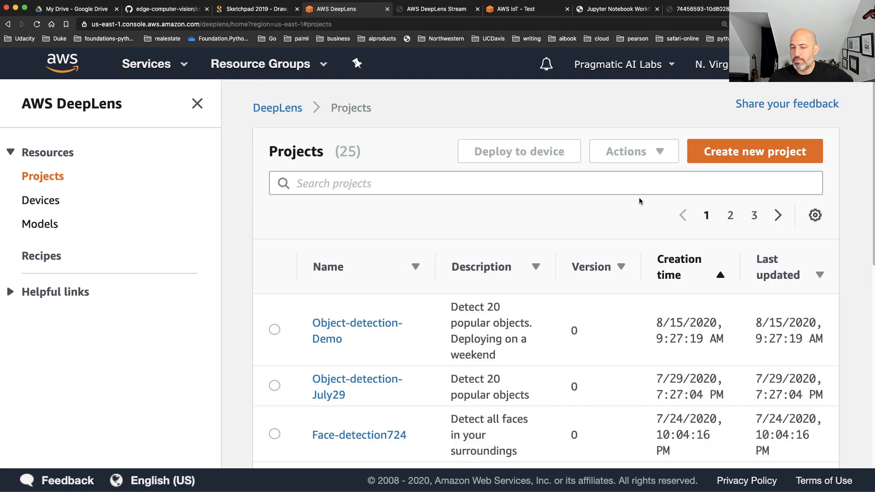
pyautogui.click(730, 157)
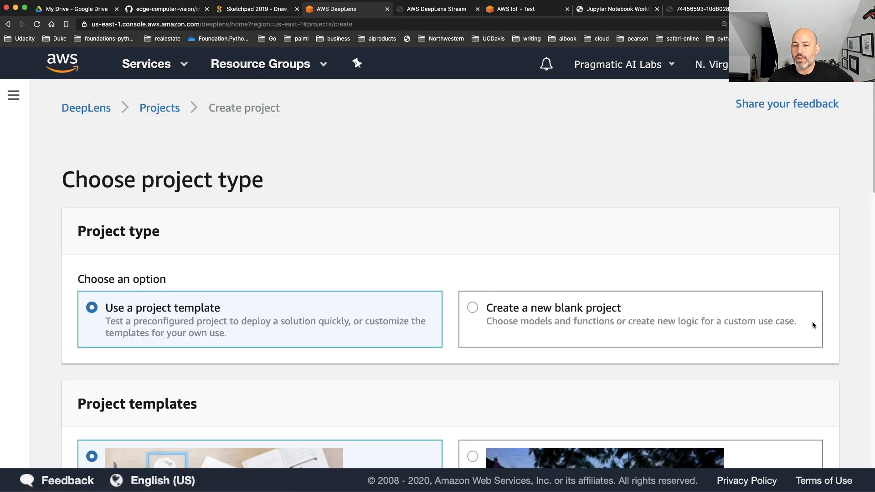
pyautogui.scroll(-3, 706, 318)
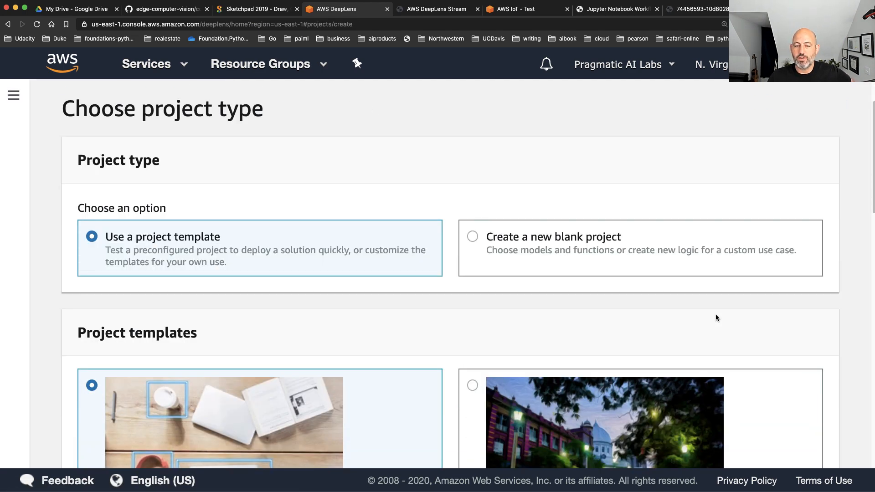
pyautogui.scroll(-7, 716, 314)
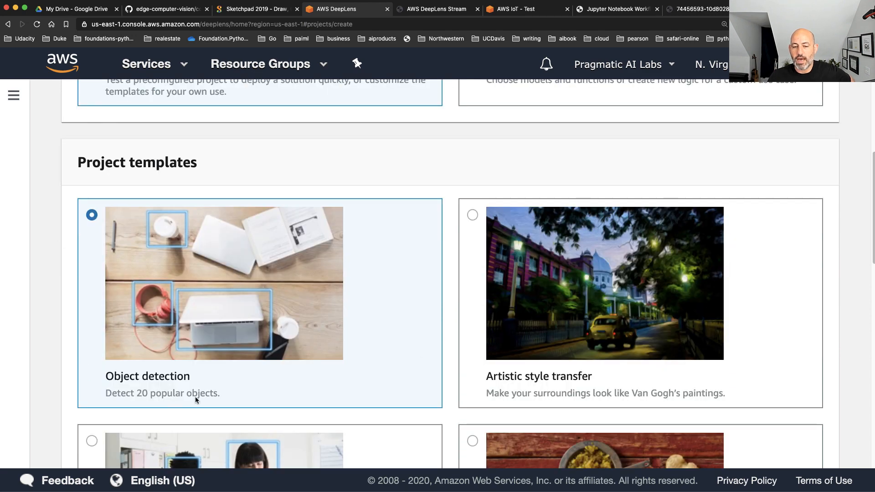
pyautogui.scroll(-3, 669, 269)
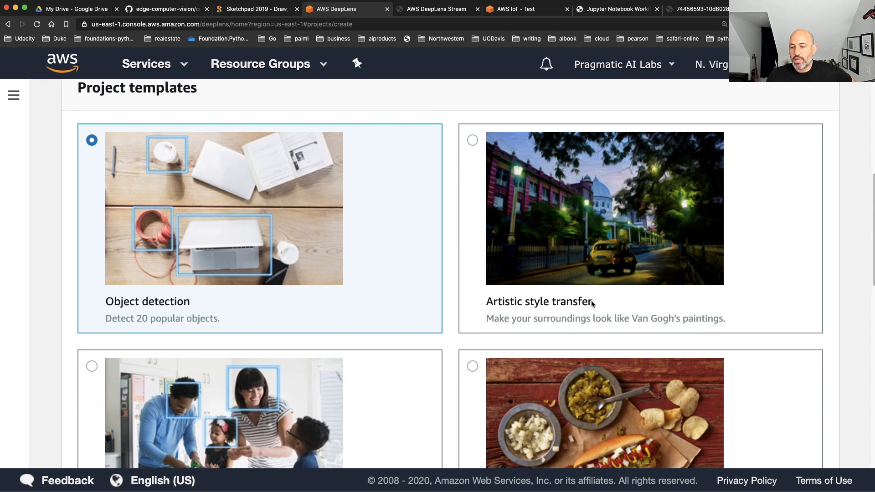
pyautogui.moveTo(480, 305); pyautogui.dragTo(609, 293)
pyautogui.click(656, 296)
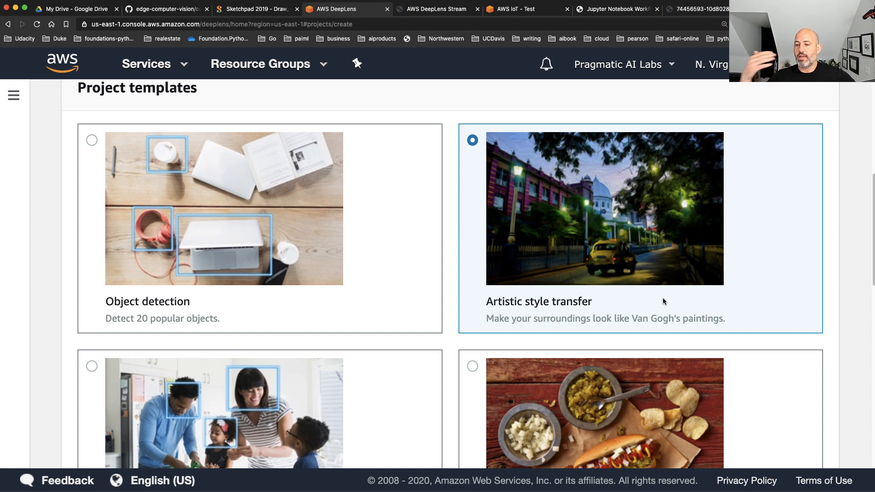
pyautogui.scroll(-15, 663, 297)
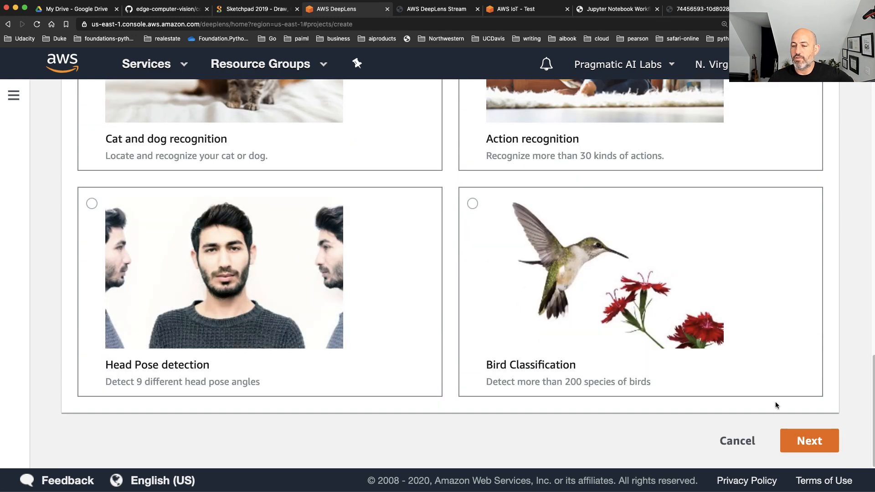
pyautogui.click(806, 441)
# Review the template overview, name the project Artistic-style-transfer-demo and create it
pyautogui.scroll(3, 617, 352)
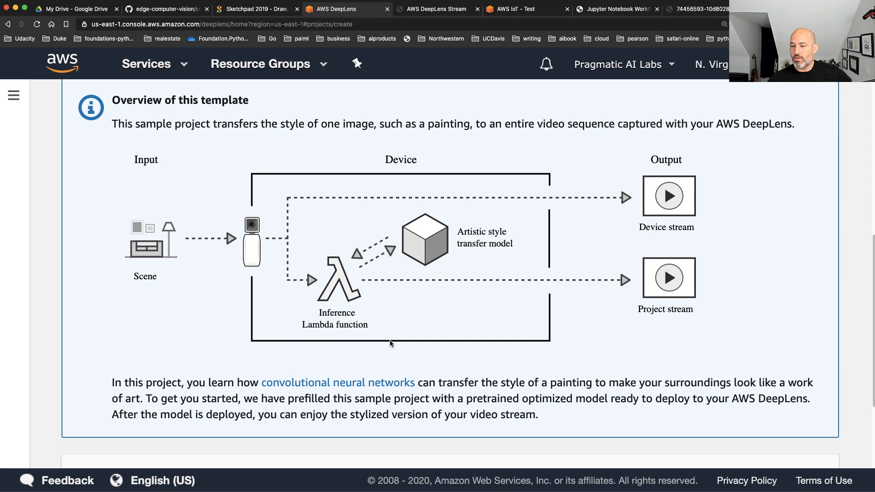
pyautogui.scroll(-5, 390, 344)
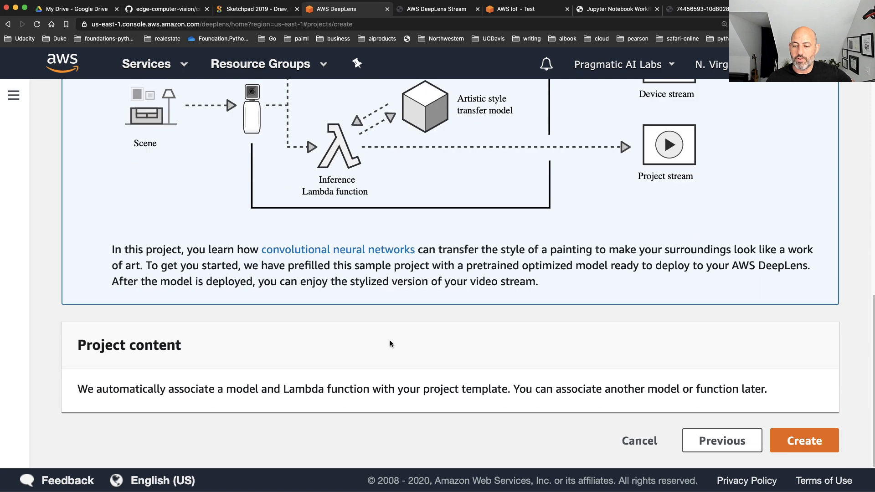
pyautogui.scroll(11, 463, 373)
pyautogui.click(224, 127)
pyautogui.write('-demo')
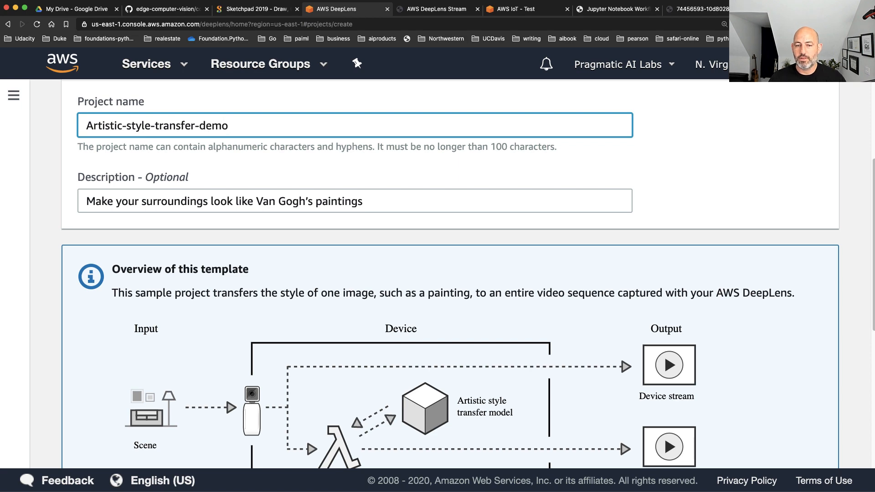
pyautogui.scroll(-7, 528, 354)
pyautogui.click(833, 444)
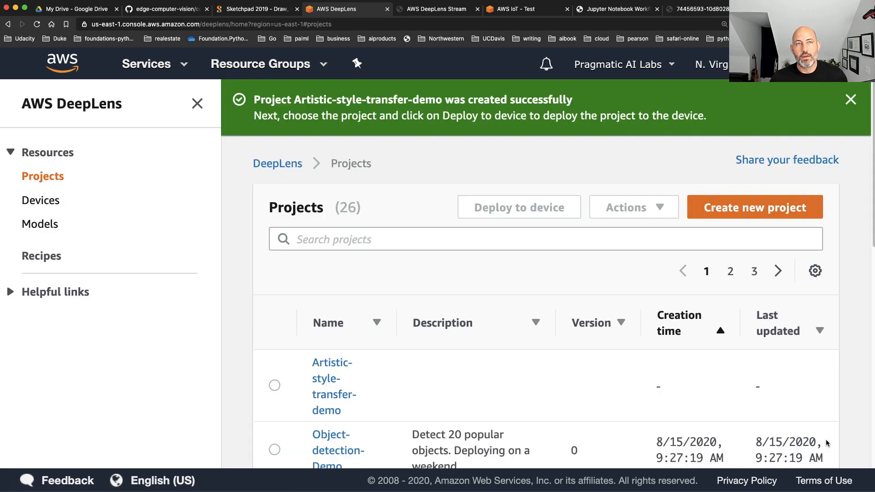
# Select the new Artistic-style-transfer-demo project in the projects list and open its details
pyautogui.scroll(-2, 777, 407)
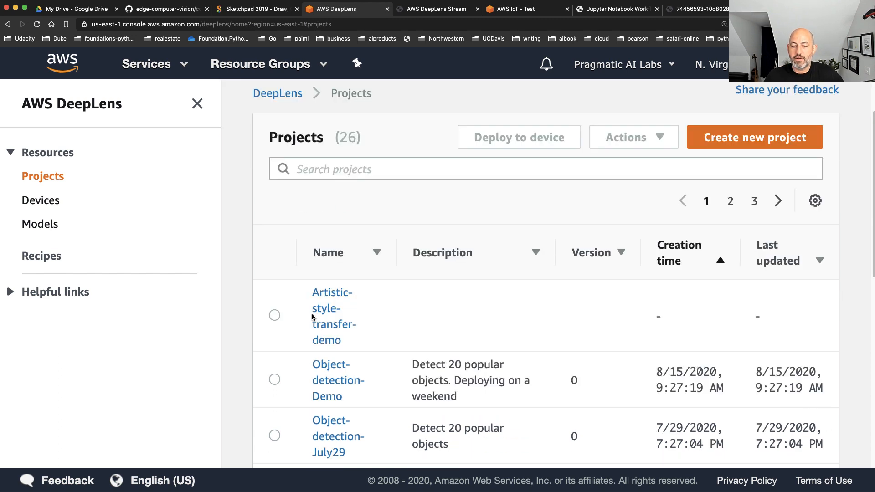
pyautogui.click(274, 314)
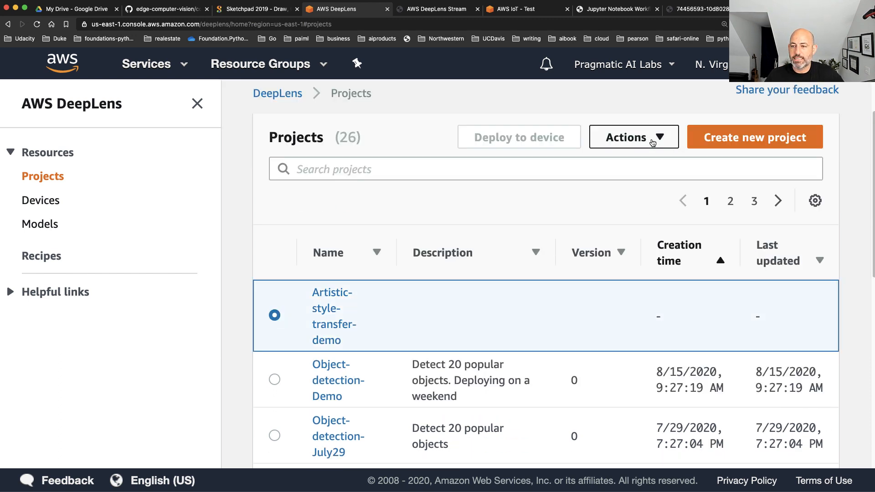
pyautogui.click(340, 324)
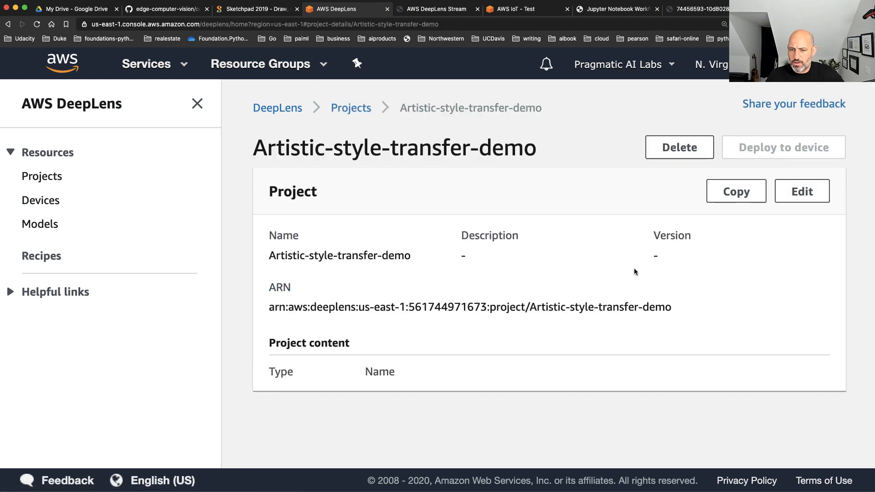
# Open the NewHome device from the list of devices and check its status and current project
pyautogui.click(45, 200)
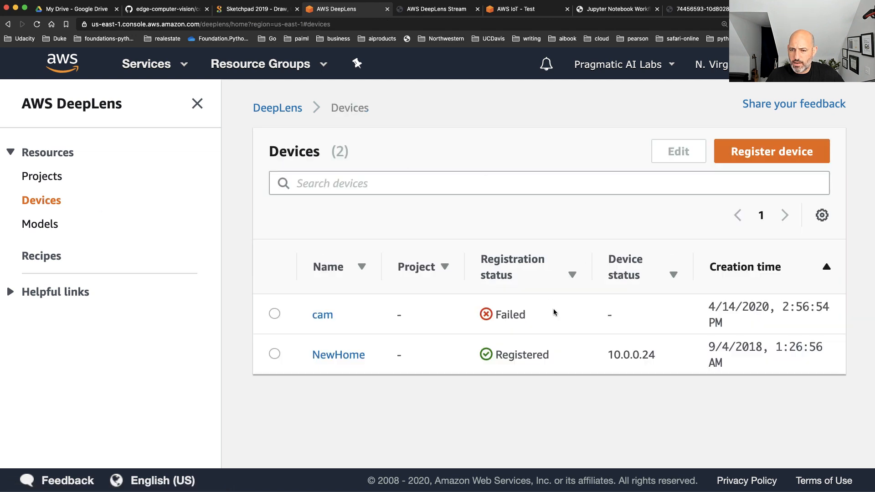
pyautogui.moveTo(613, 354); pyautogui.dragTo(655, 355)
pyautogui.click(343, 355)
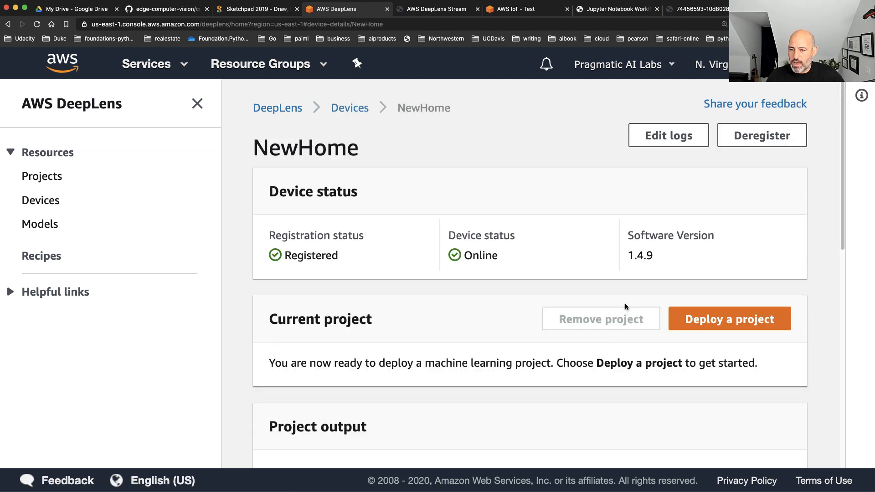
pyautogui.scroll(-3, 690, 377)
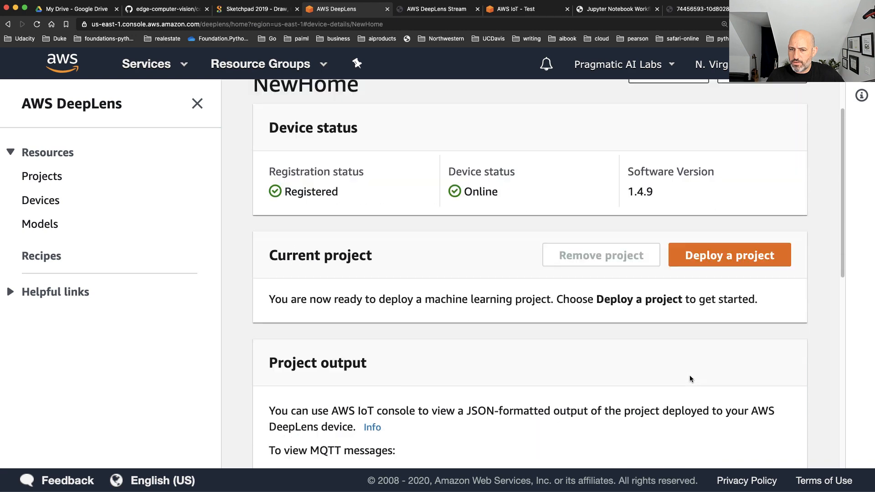
# Start deploying a project and choose Artistic-style-transfer-demo as the one to deploy to a device
pyautogui.click(727, 260)
pyautogui.scroll(-3, 504, 321)
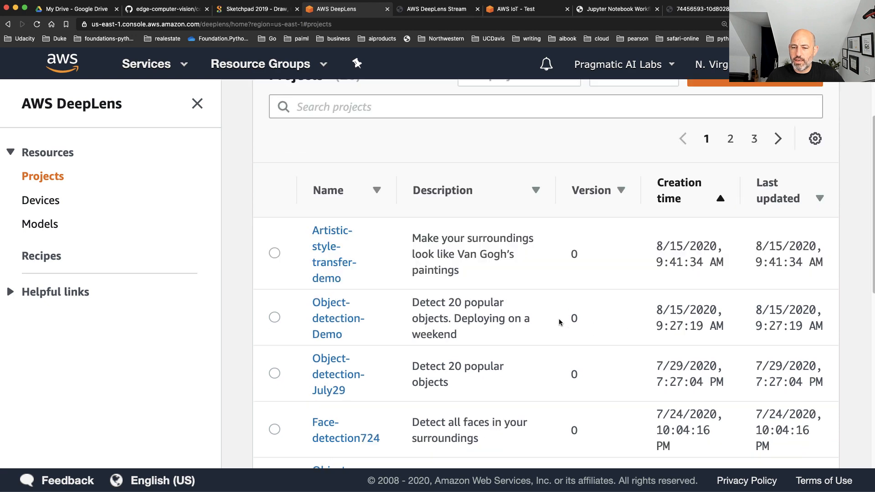
pyautogui.click(274, 253)
pyautogui.scroll(3, 591, 294)
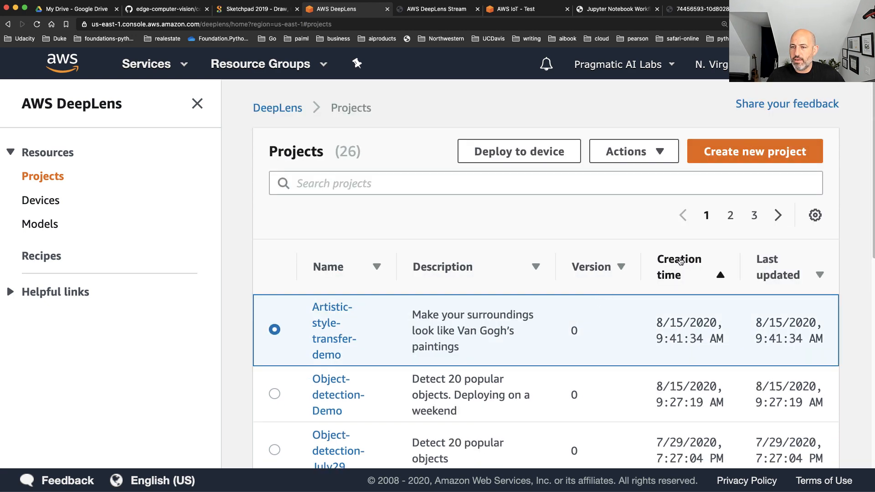
pyautogui.click(527, 155)
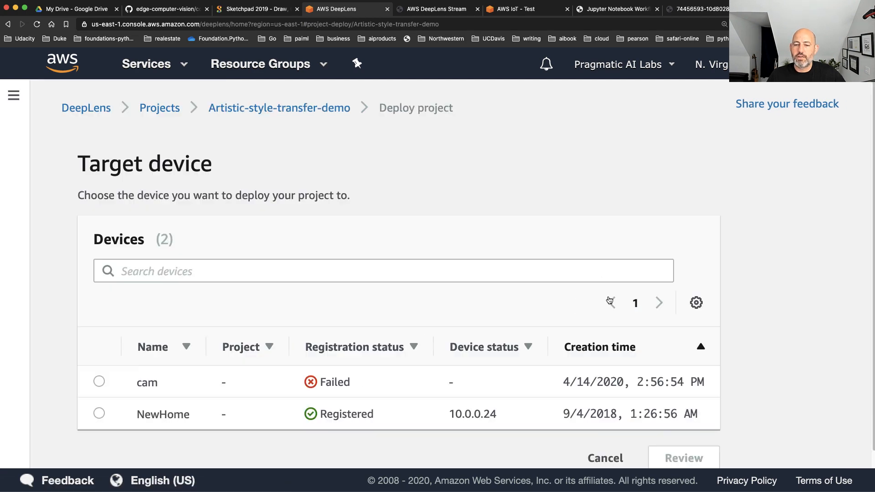
# Choose NewHome as the target device, review the deployment check and deploy the project
pyautogui.click(98, 412)
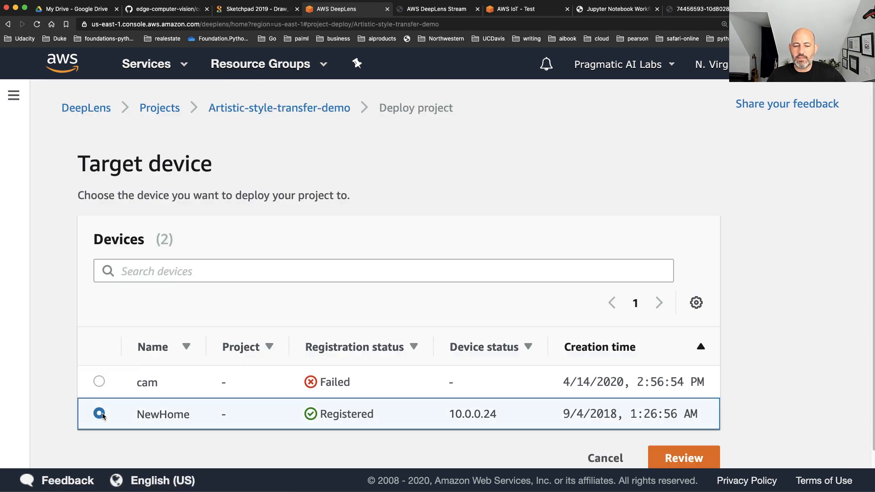
pyautogui.scroll(-1, 455, 401)
pyautogui.click(684, 440)
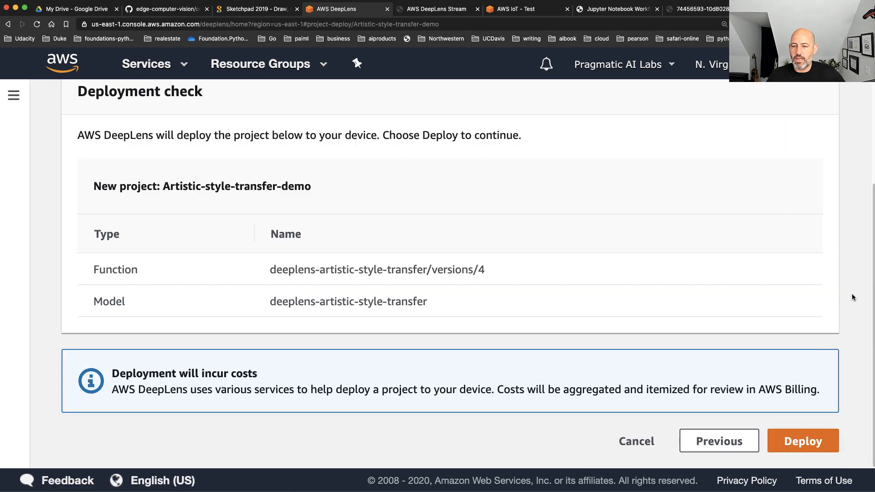
pyautogui.click(803, 440)
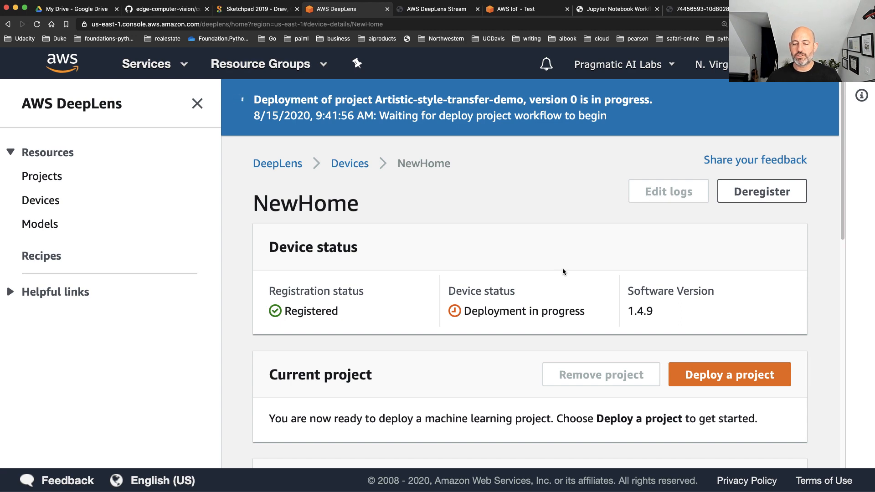
# Expand the NewHome video output instructions and select Chrome (Mac OS Sierra or higher) for the streaming certificate while the deployment runs
pyautogui.scroll(-5, 557, 270)
pyautogui.scroll(-2, 588, 331)
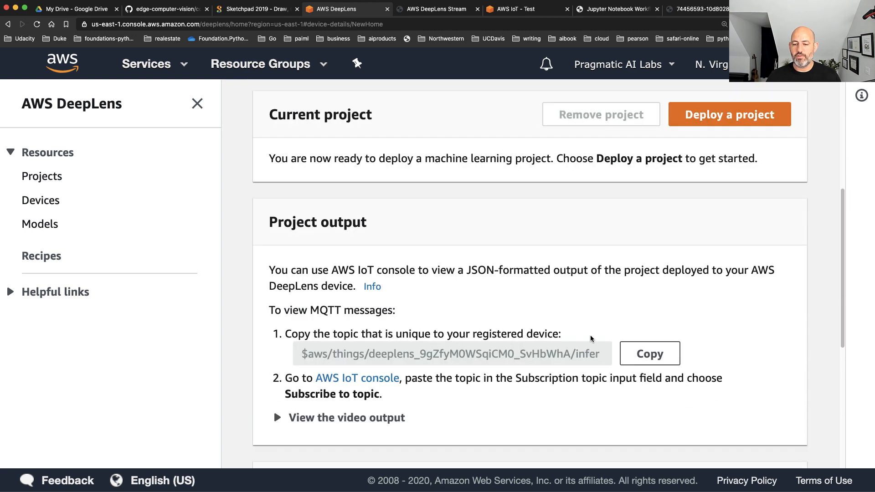
pyautogui.click(276, 415)
pyautogui.scroll(-3, 405, 415)
pyautogui.click(412, 403)
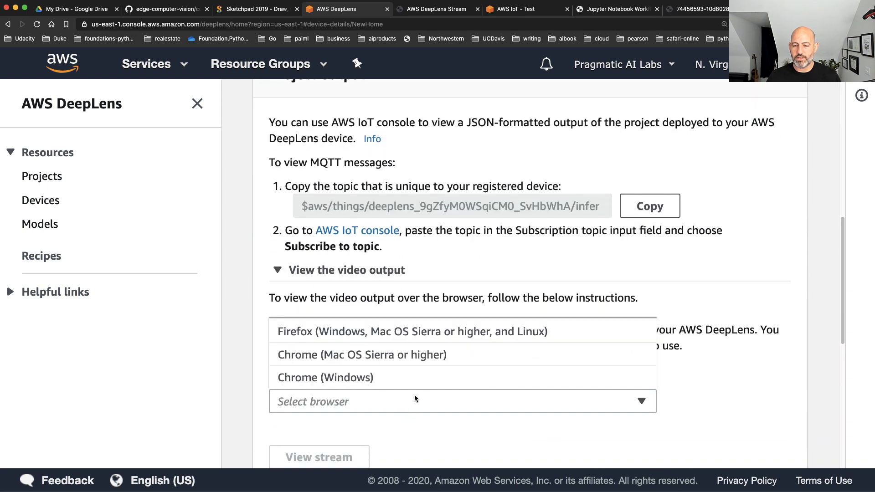
pyautogui.click(414, 354)
pyautogui.scroll(-4, 363, 442)
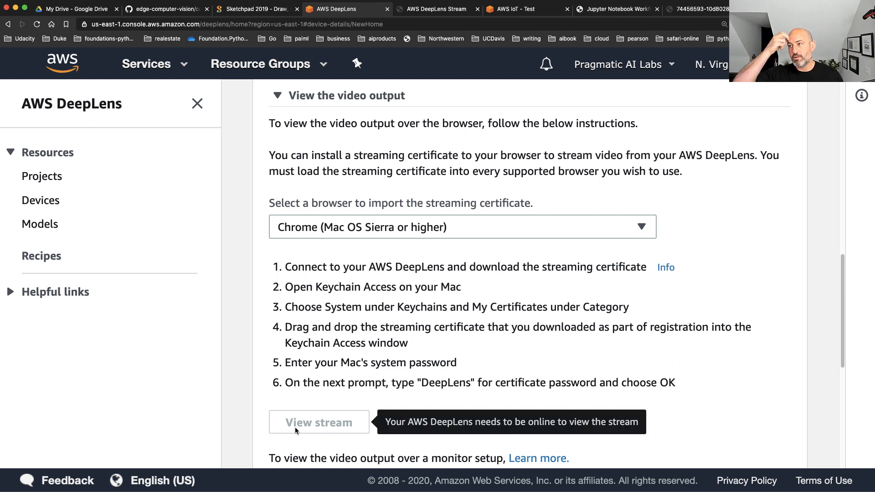
pyautogui.scroll(10, 663, 185)
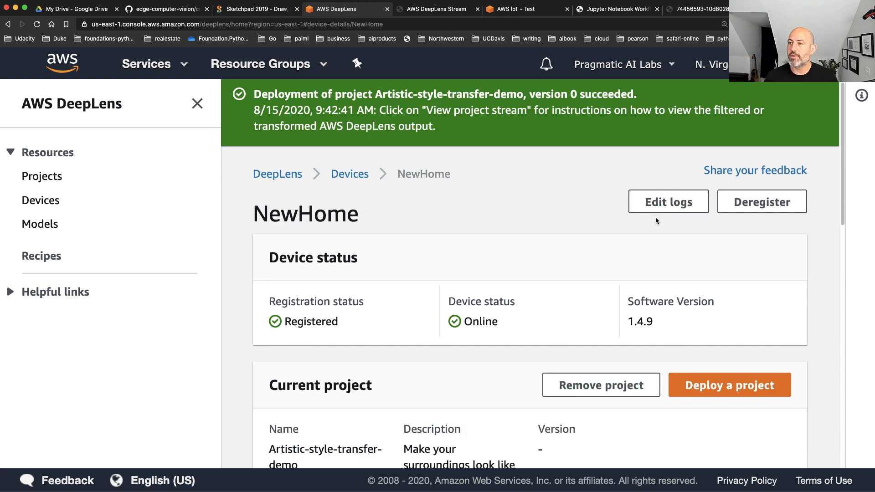
# Expand the video output section again, select Chrome (Mac OS Sierra or higher) as the browser and open the device's stream
pyautogui.scroll(-7, 553, 211)
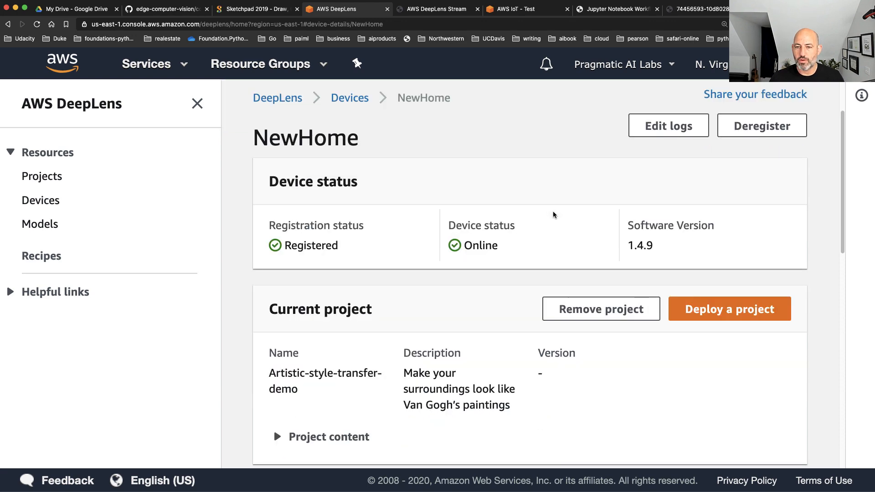
pyautogui.scroll(-4, 560, 213)
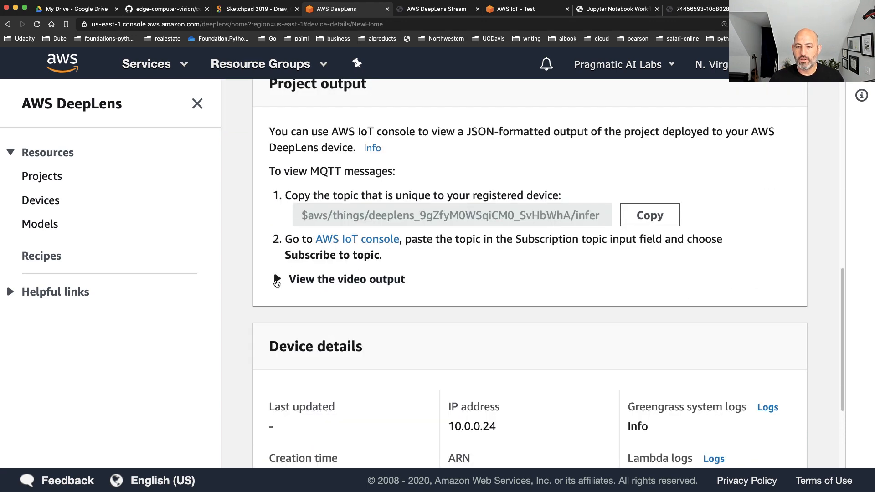
pyautogui.click(276, 279)
pyautogui.scroll(-2, 463, 328)
pyautogui.click(349, 340)
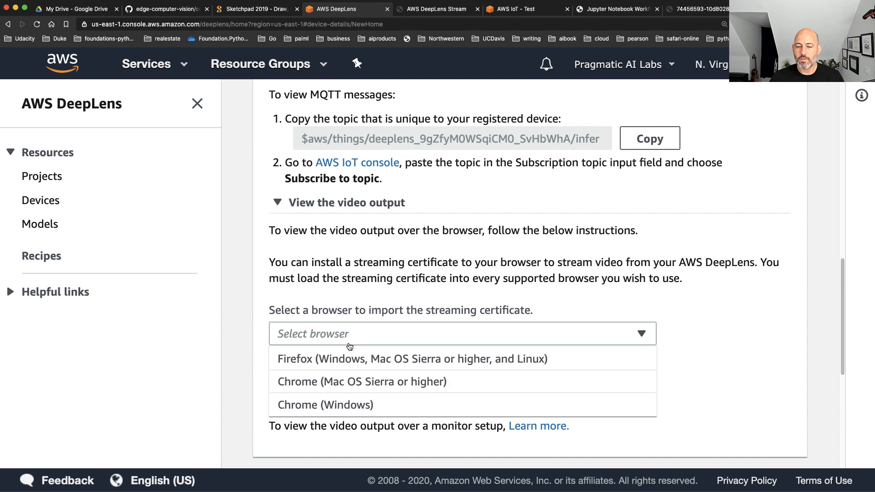
pyautogui.click(338, 382)
pyautogui.scroll(-4, 338, 385)
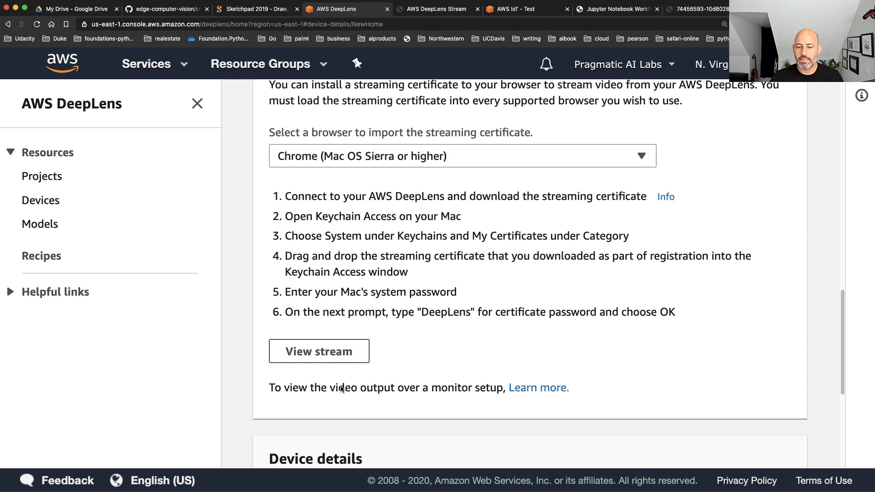
pyautogui.click(319, 351)
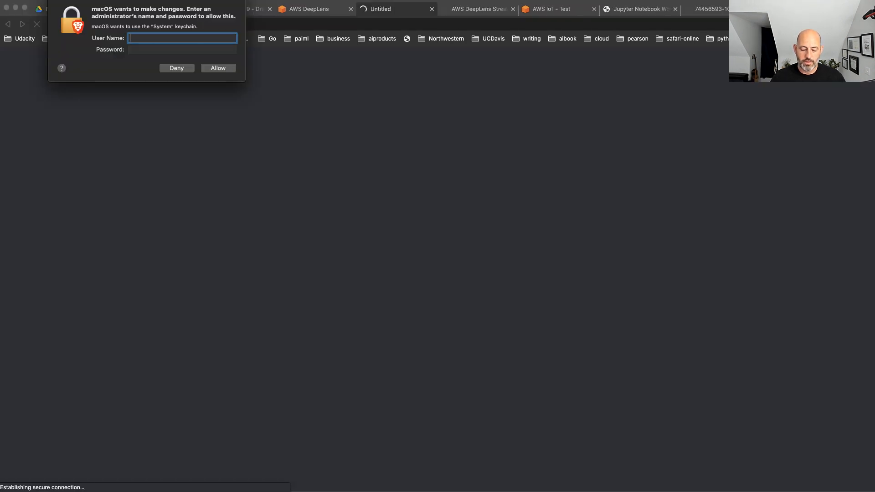
# Authorize the System keychain change by entering the administrator's user name and account password
pyautogui.write('noahgift')
pyautogui.press('Tab')
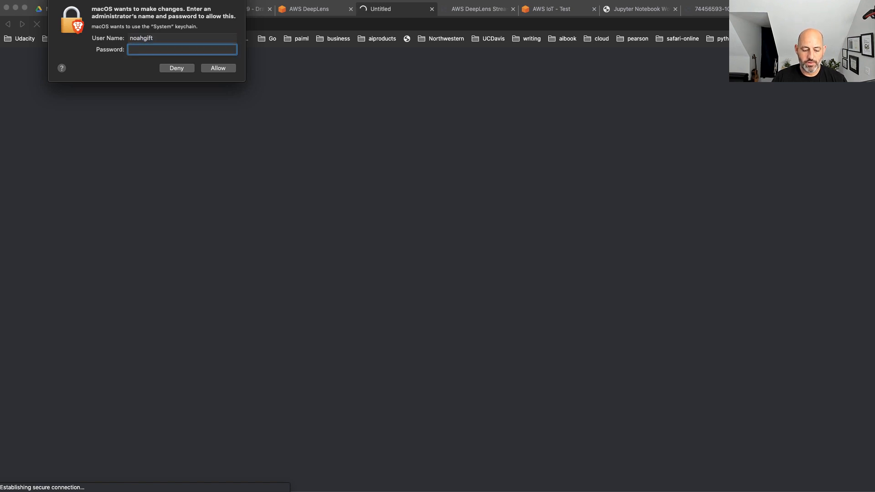
pyautogui.write('**********')
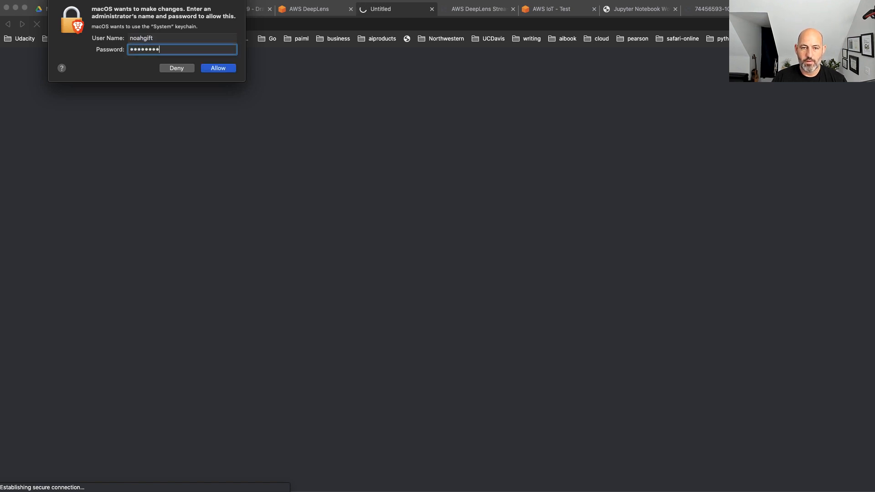
pyautogui.press('Return')
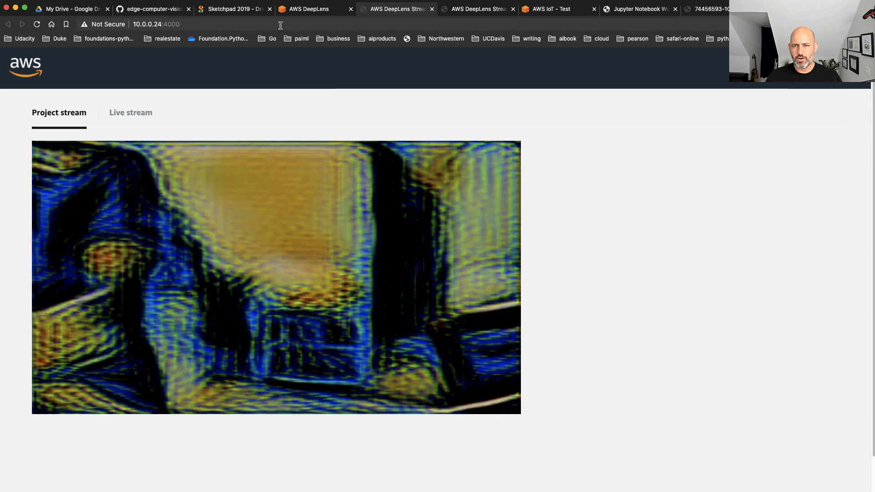
# Go back to the DeepLens console, open the Artistic-style-transfer-demo project and open its deeplens-artistic-style-transfer model
pyautogui.click(309, 8)
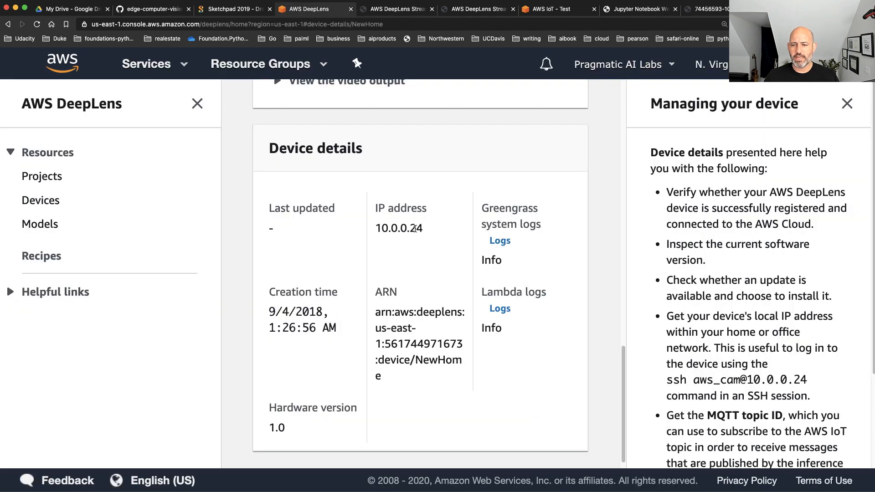
pyautogui.scroll(8, 416, 228)
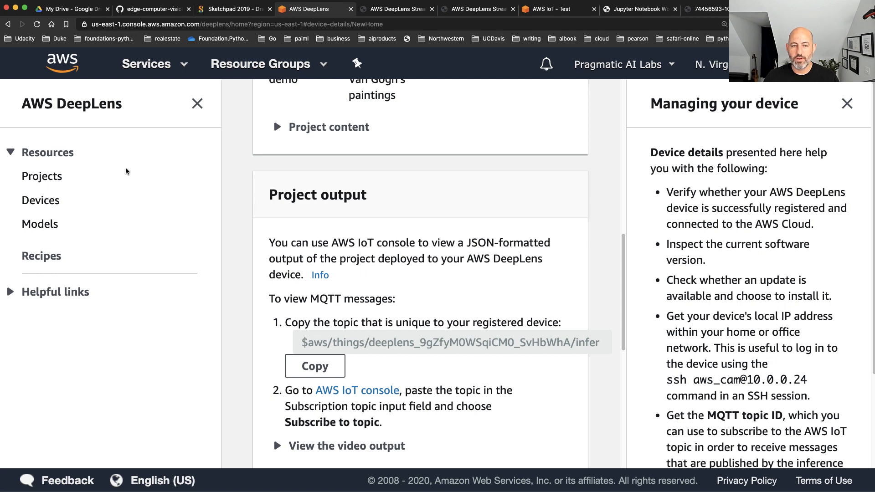
pyautogui.click(44, 178)
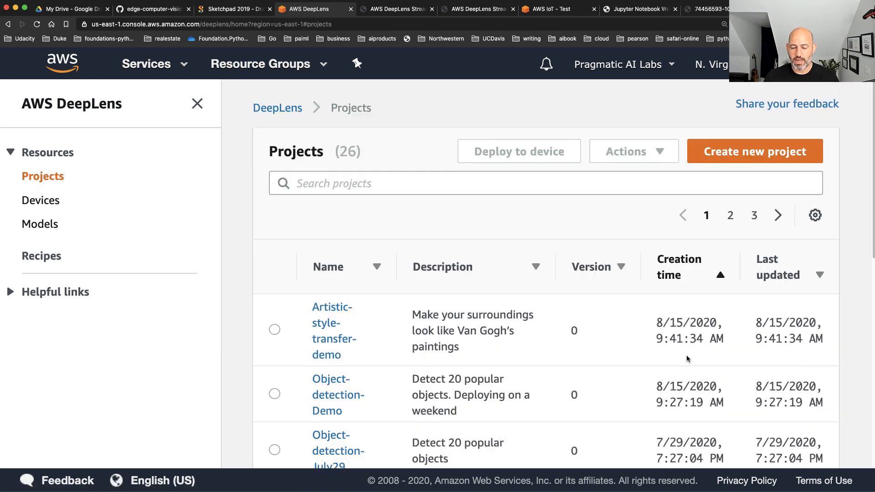
pyautogui.scroll(-2, 638, 319)
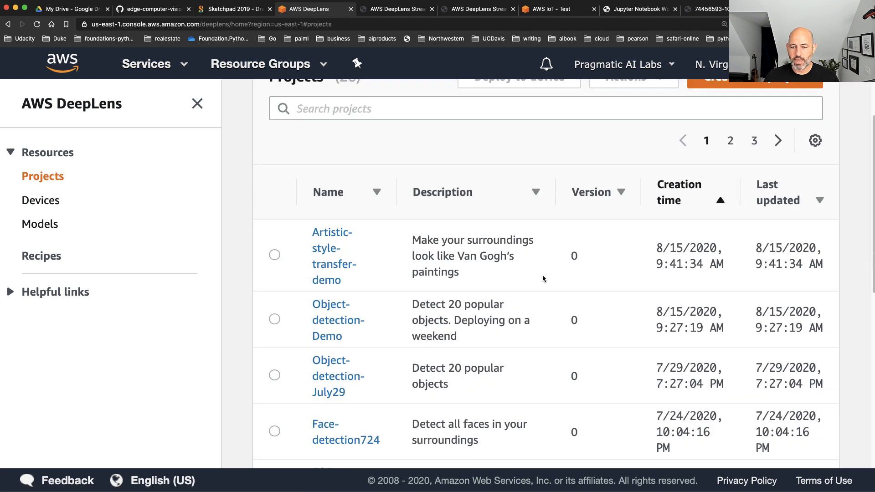
pyautogui.click(328, 256)
pyautogui.scroll(-1, 592, 264)
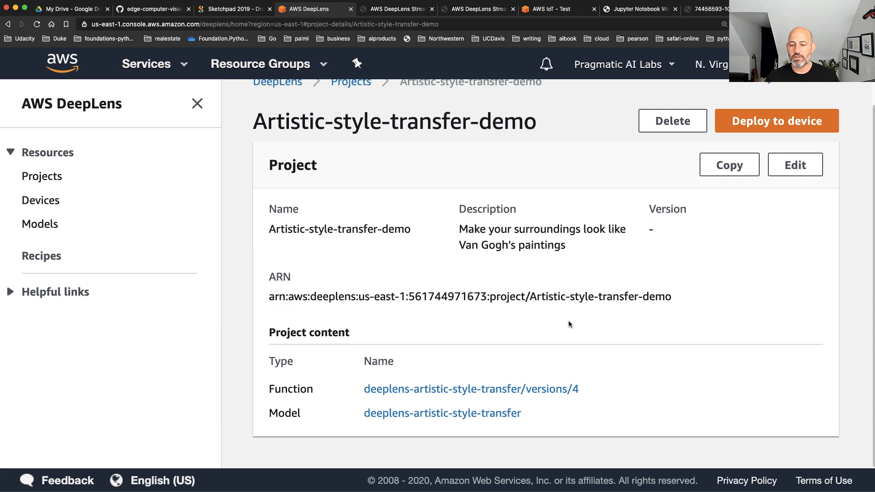
pyautogui.click(457, 415)
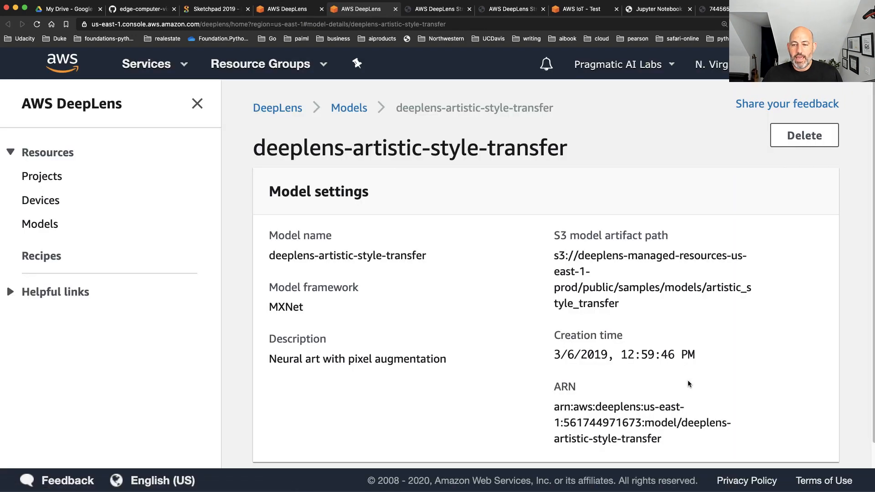
# Examine the model settings, highlighting the S3 model artifact path and the model framework
pyautogui.scroll(-1, 687, 379)
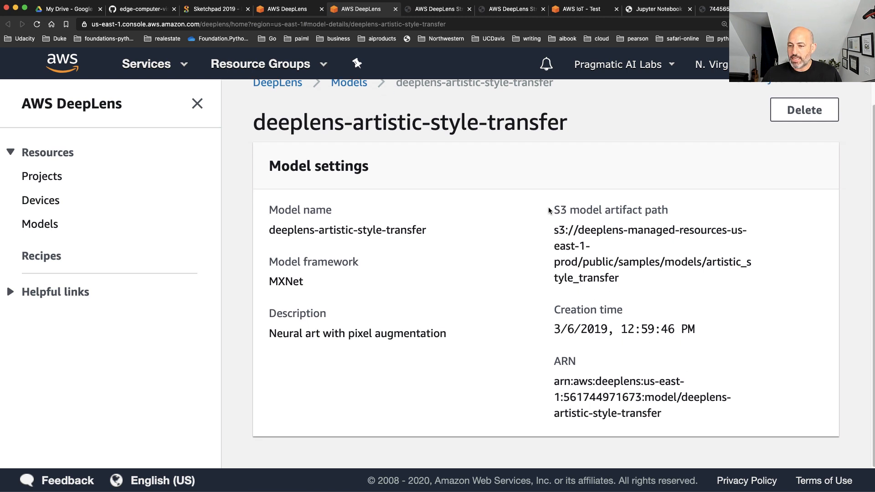
pyautogui.moveTo(549, 207); pyautogui.dragTo(711, 206)
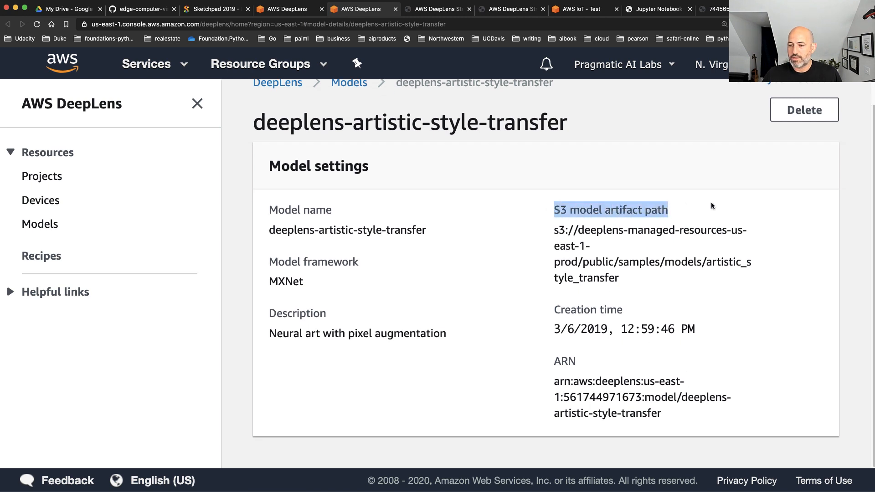
pyautogui.moveTo(555, 231); pyautogui.dragTo(621, 276)
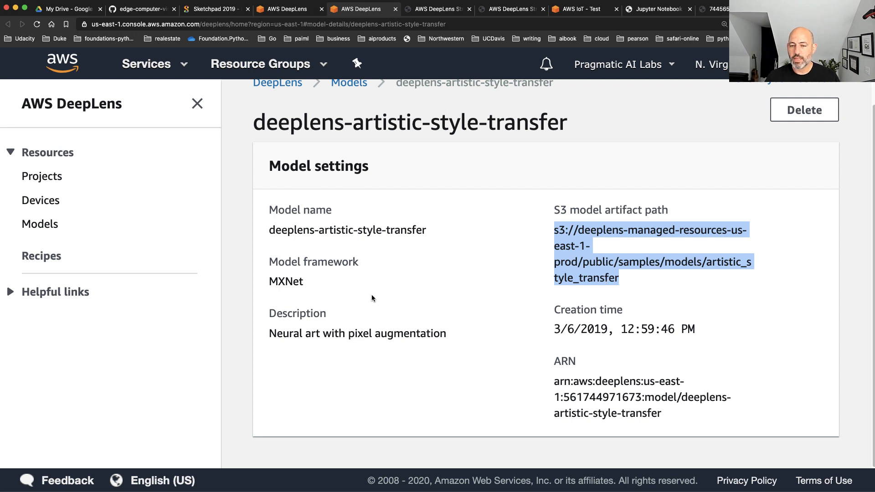
pyautogui.moveTo(305, 284); pyautogui.dragTo(267, 265)
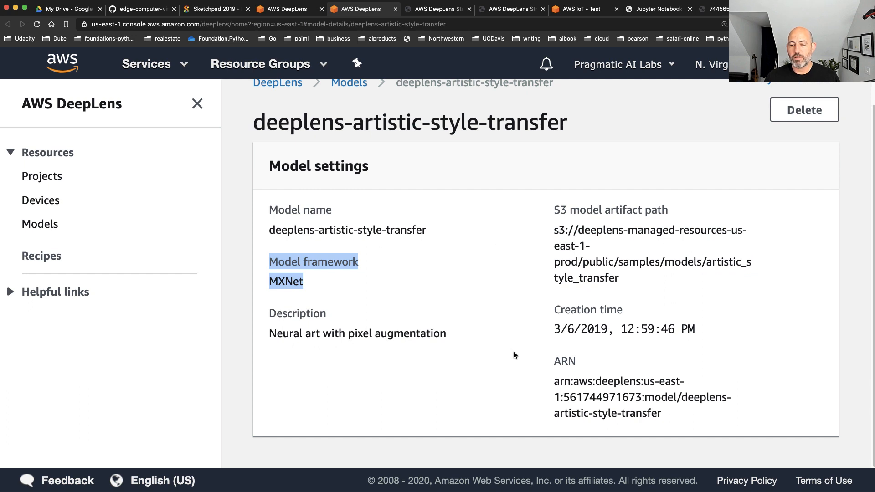
pyautogui.scroll(2, 515, 284)
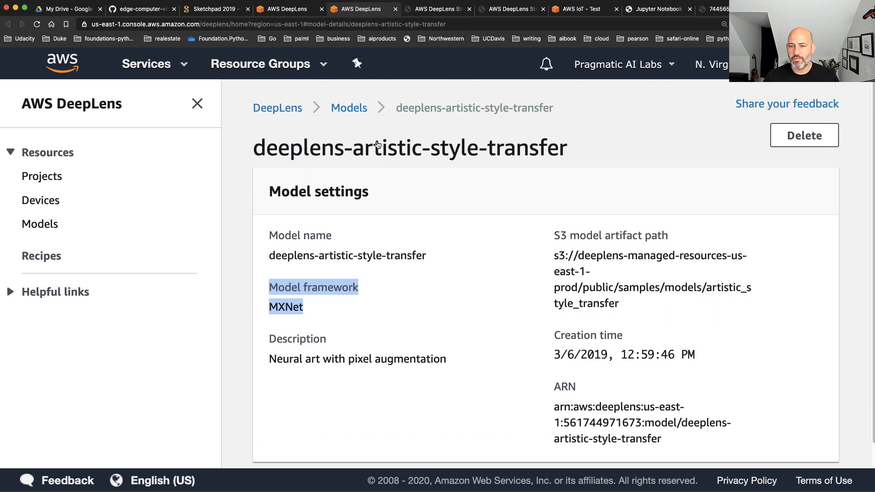
# Return to the Artistic-style-transfer-demo project through the project list and open its Lambda function, version 4
pyautogui.click(51, 179)
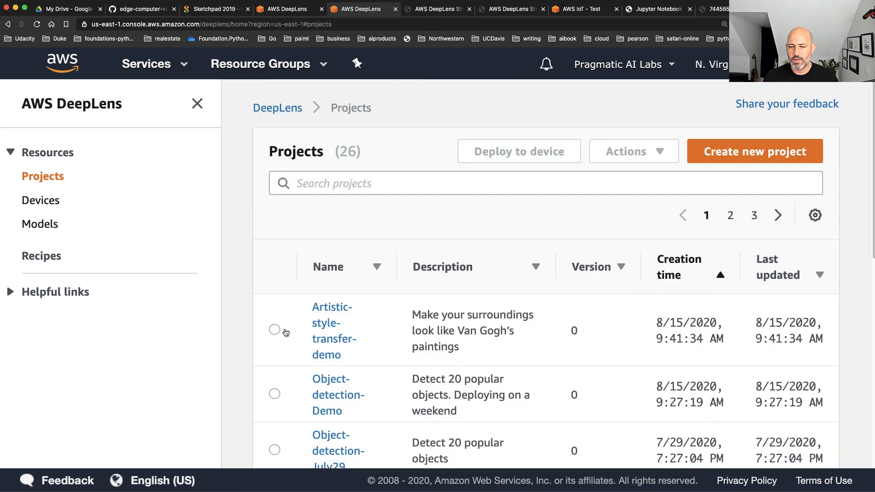
pyautogui.click(275, 329)
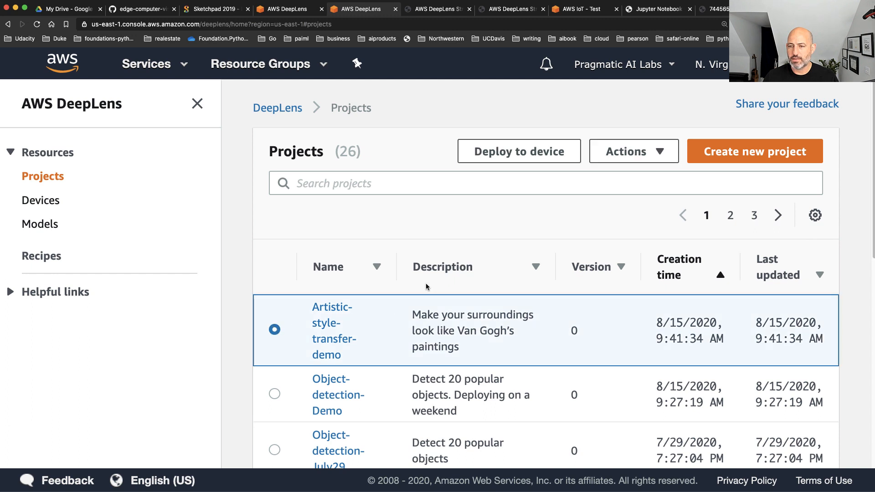
pyautogui.click(331, 330)
pyautogui.scroll(-1, 386, 316)
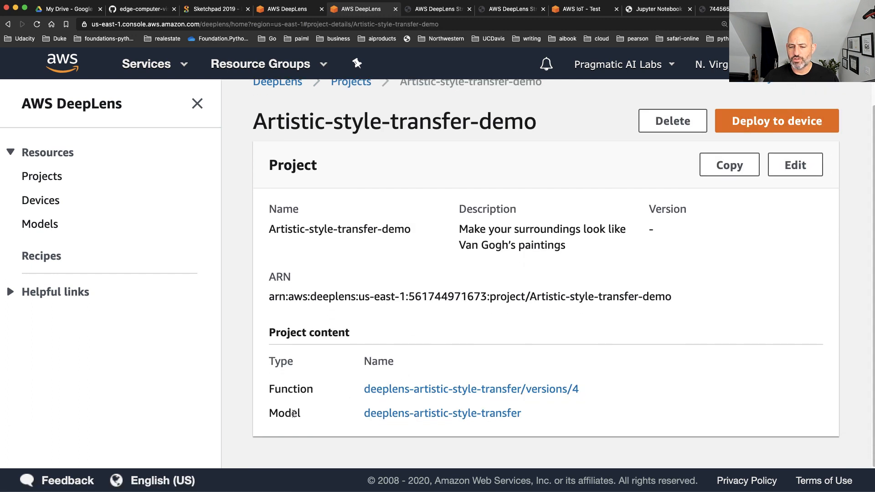
pyautogui.click(549, 390)
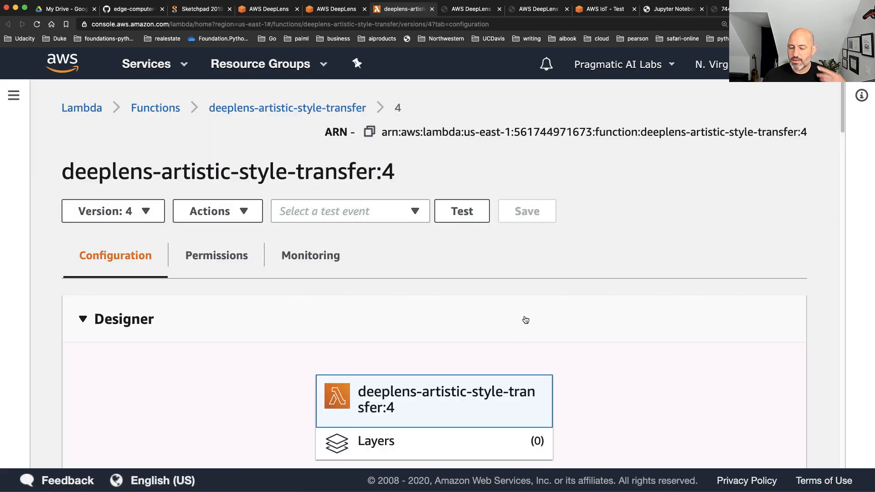
# Go to the Lambda function's code and resolve the code change conflict by using the remote version
pyautogui.scroll(-8, 525, 319)
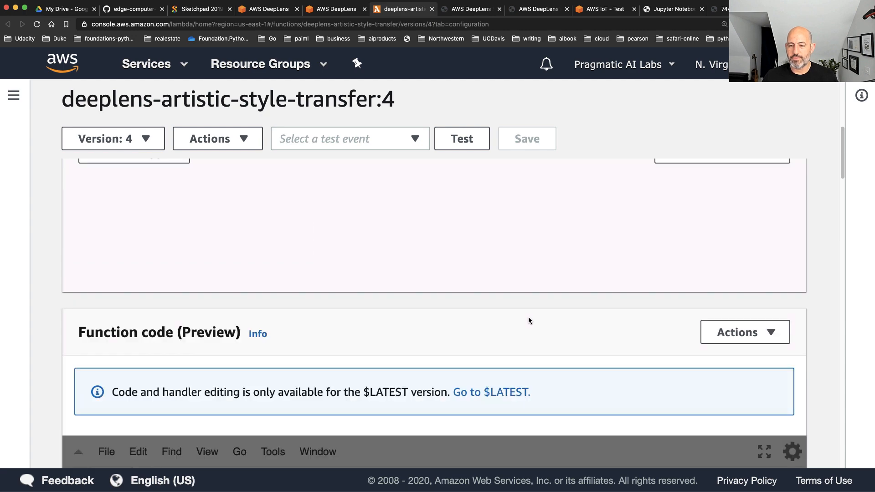
pyautogui.scroll(-5, 527, 319)
pyautogui.scroll(-2, 529, 322)
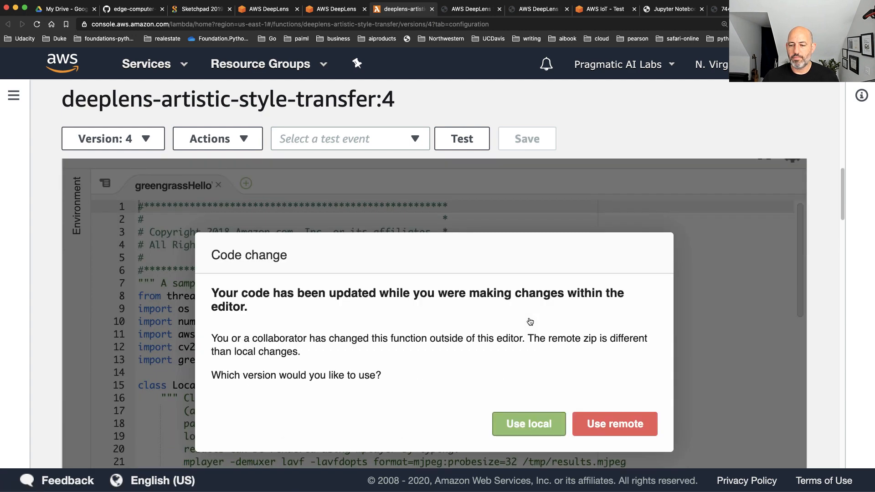
pyautogui.click(628, 426)
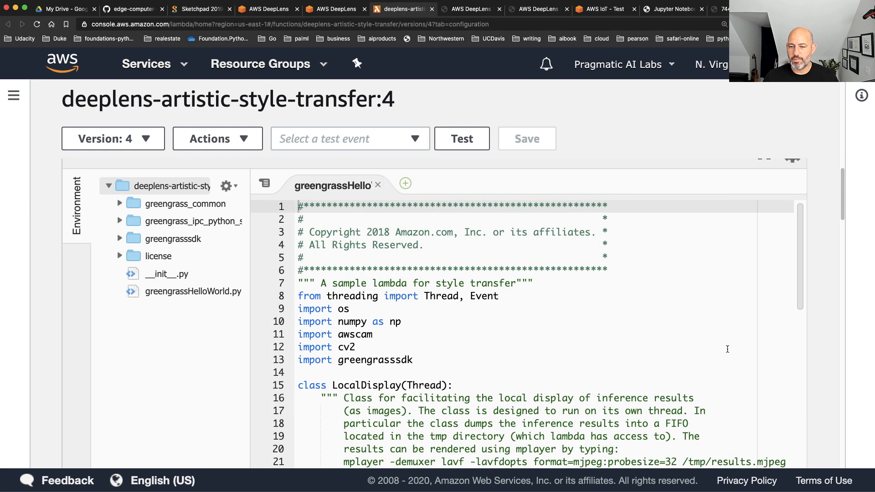
# Review the start of the style transfer code, highlighting the greengrasssdk import and the other import statements
pyautogui.scroll(-3, 728, 350)
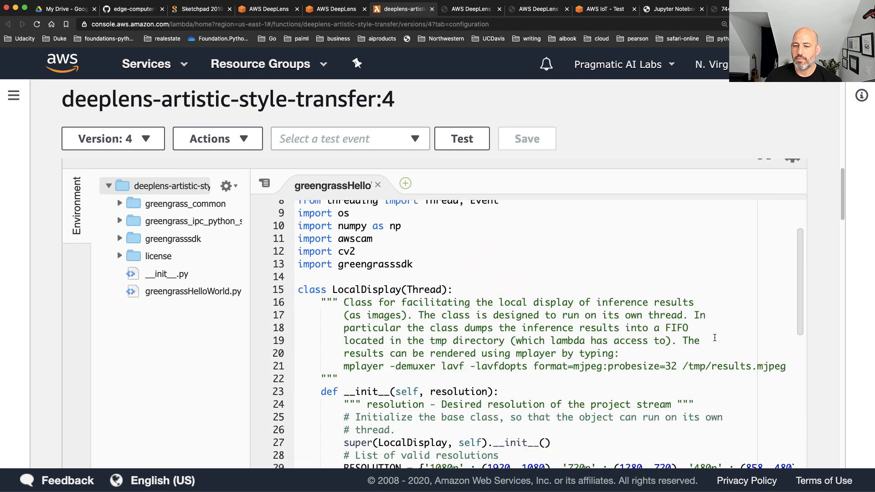
pyautogui.scroll(2, 715, 337)
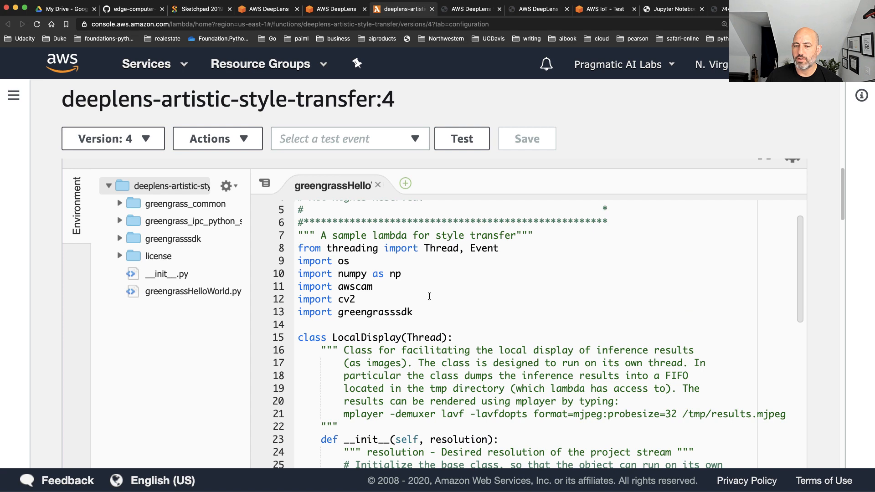
pyautogui.scroll(2, 429, 297)
pyautogui.moveTo(421, 361); pyautogui.dragTo(294, 361)
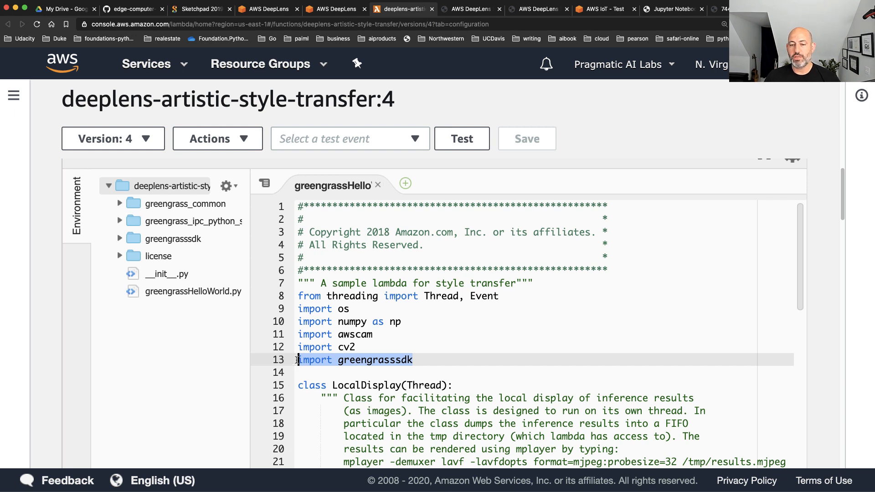
pyautogui.moveTo(356, 347); pyautogui.dragTo(308, 303)
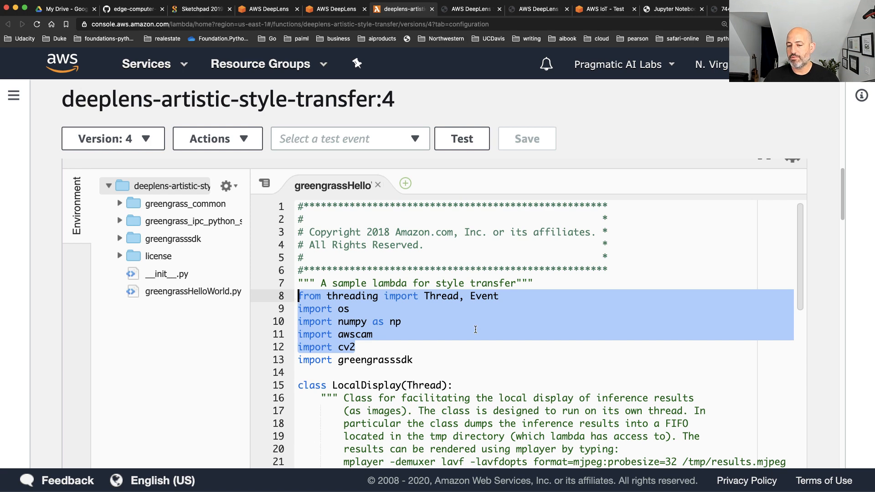
# Read through the LocalDisplay class and highlight the description of its set_frame_data method
pyautogui.scroll(-3, 475, 330)
pyautogui.scroll(-4, 475, 329)
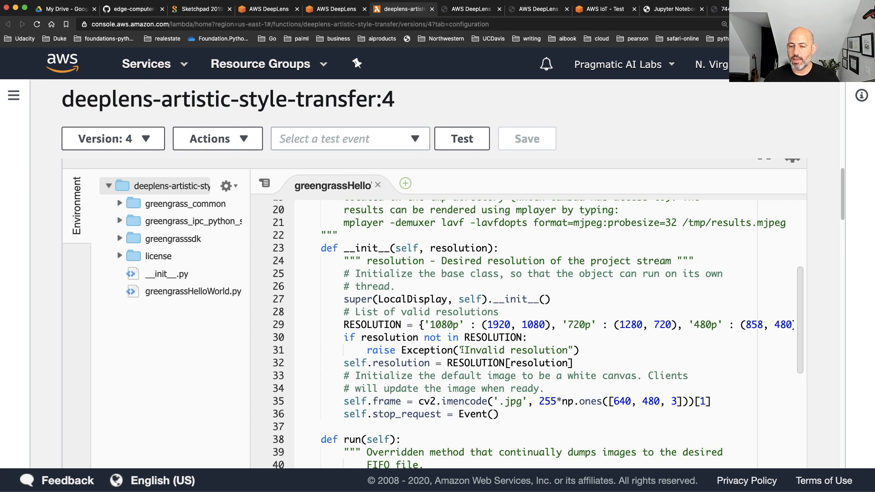
pyautogui.scroll(-5, 456, 345)
pyautogui.scroll(-7, 484, 371)
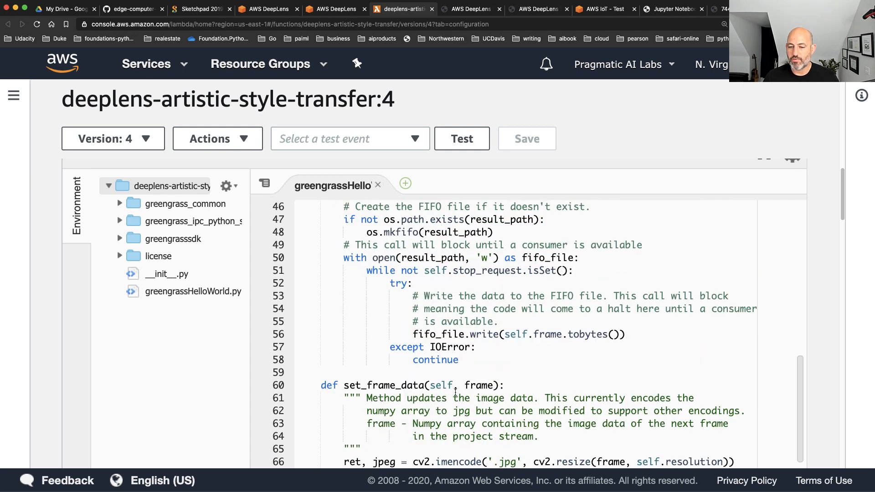
pyautogui.moveTo(362, 402); pyautogui.dragTo(745, 433)
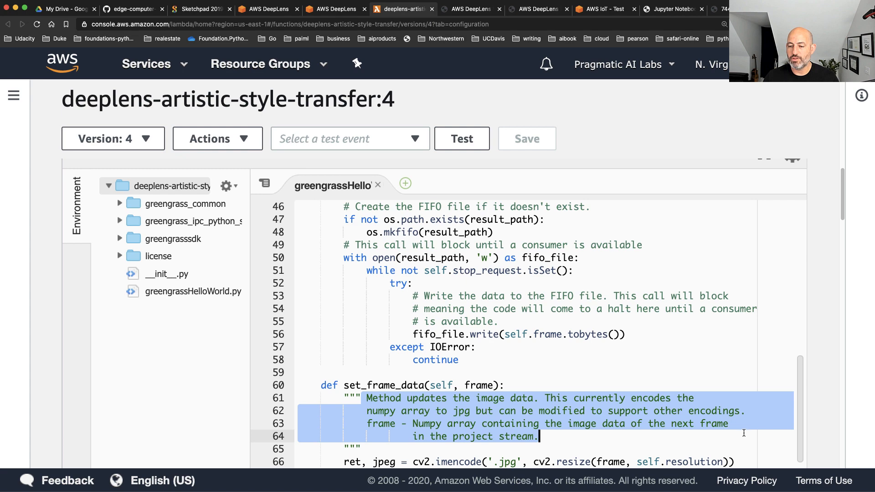
# Examine the greengrass_infinite_infer_run function, highlighting its definition line and reading its IoT client and model loading setup
pyautogui.scroll(-4, 742, 405)
pyautogui.scroll(-2, 737, 389)
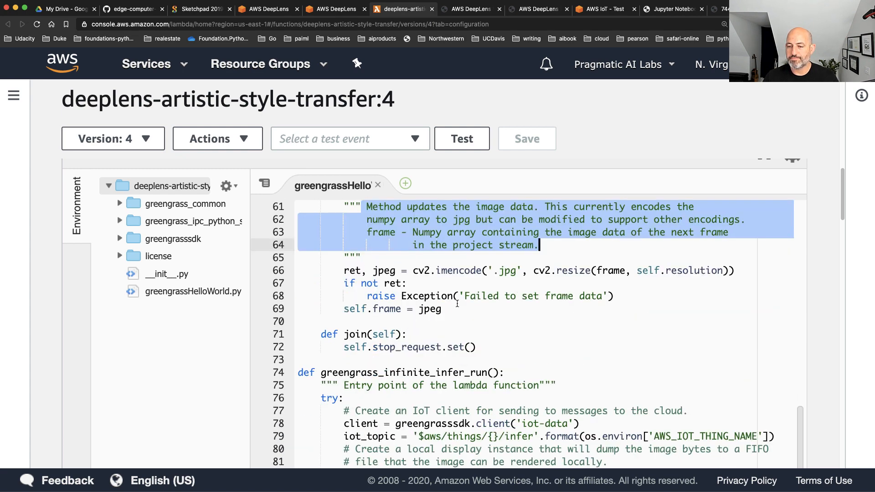
pyautogui.scroll(-4, 475, 303)
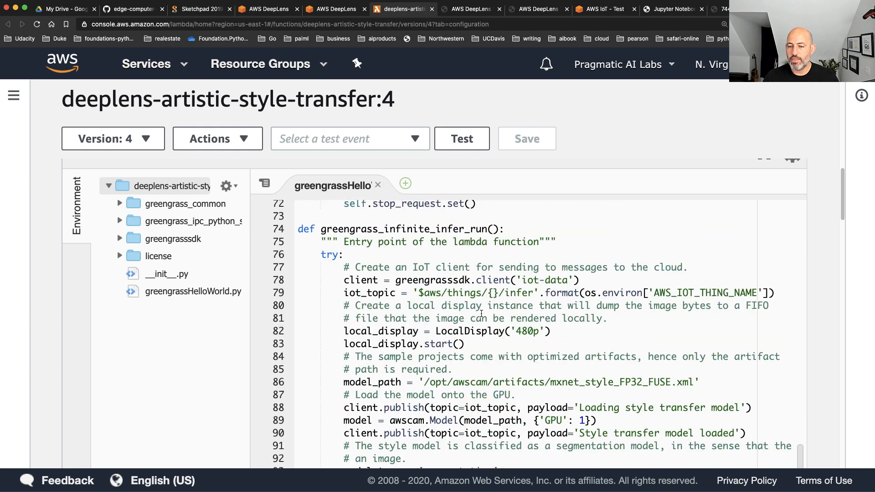
pyautogui.moveTo(521, 231); pyautogui.dragTo(287, 233)
pyautogui.scroll(-2, 497, 296)
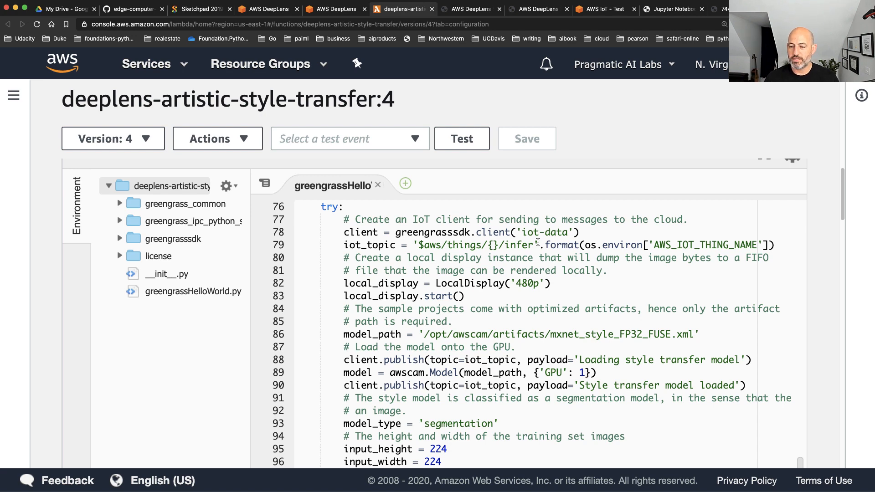
# Review the inference loop at the end of the code, highlighting the line that reshapes the parsed results
pyautogui.scroll(-3, 618, 343)
pyautogui.scroll(-8, 616, 344)
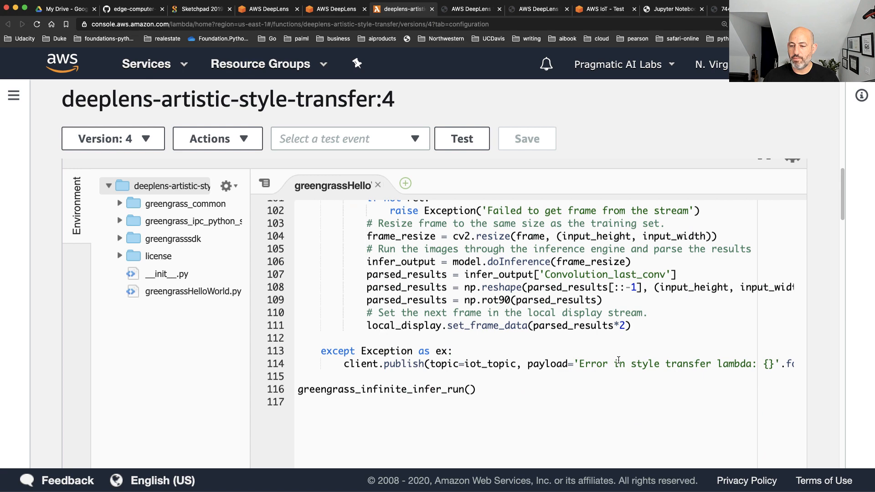
pyautogui.moveTo(360, 300); pyautogui.dragTo(489, 288)
pyautogui.scroll(3, 494, 293)
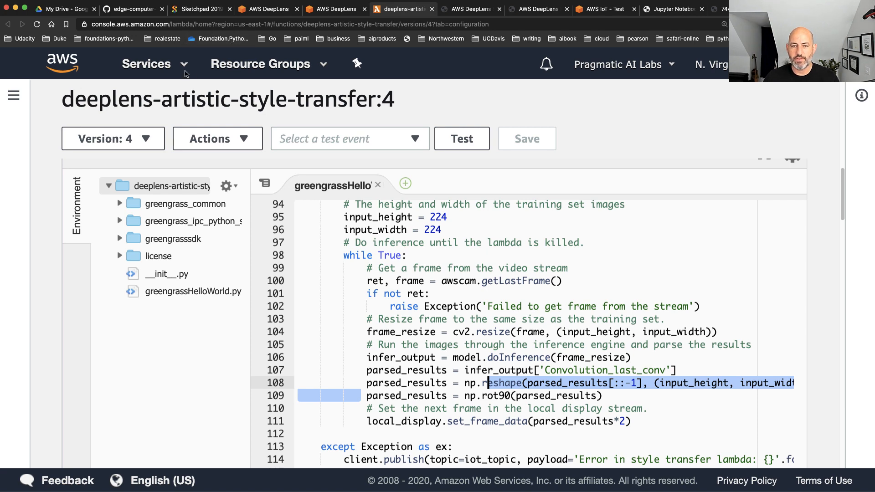
# Switch back to the DeepLens console and open the list of projects
pyautogui.click(337, 8)
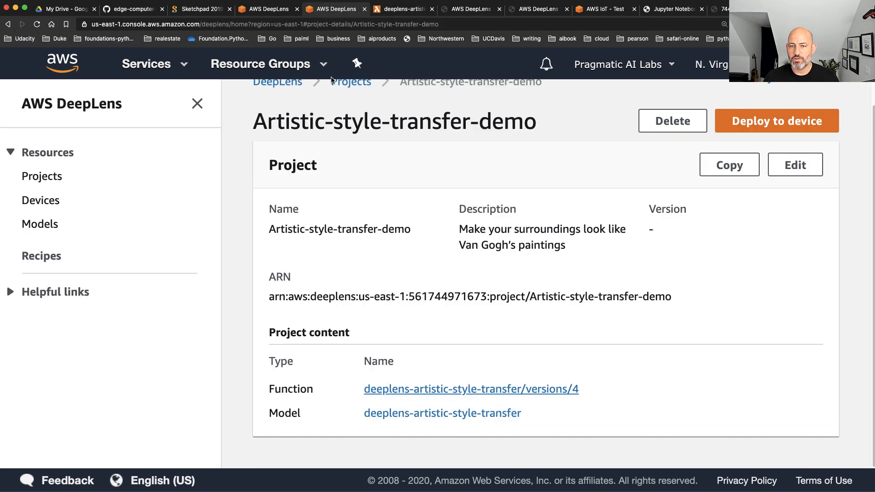
pyautogui.click(28, 179)
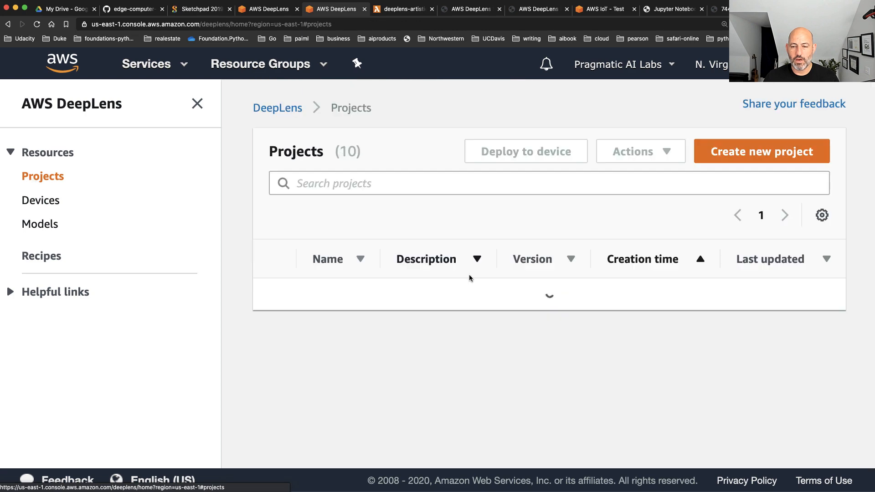
# Open the Object-detection-Demo project, follow its deeplens-object-detection/versions/7 function to Lambda, and bring up the function code
pyautogui.click(326, 397)
pyautogui.scroll(-1, 501, 333)
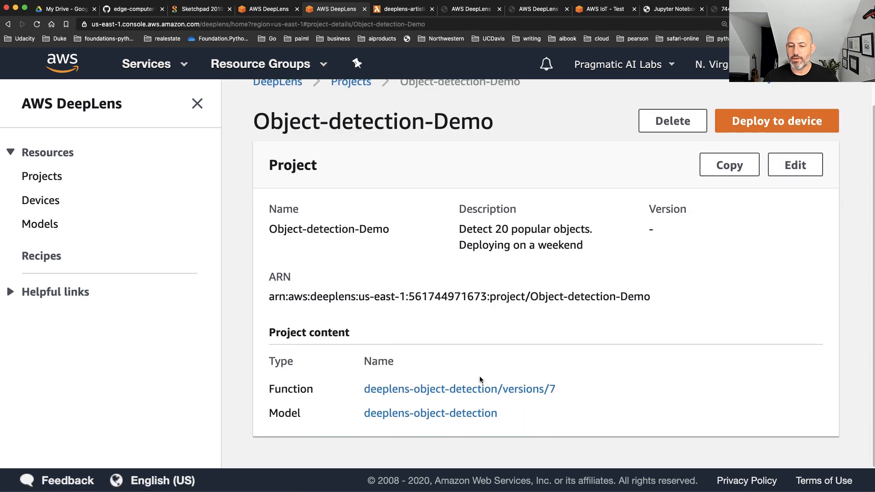
pyautogui.click(436, 391)
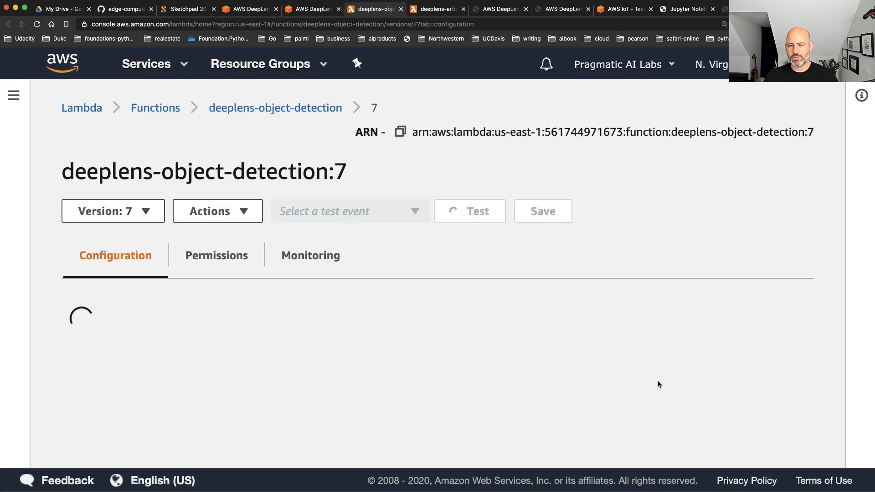
pyautogui.scroll(-4, 662, 353)
pyautogui.scroll(-10, 662, 357)
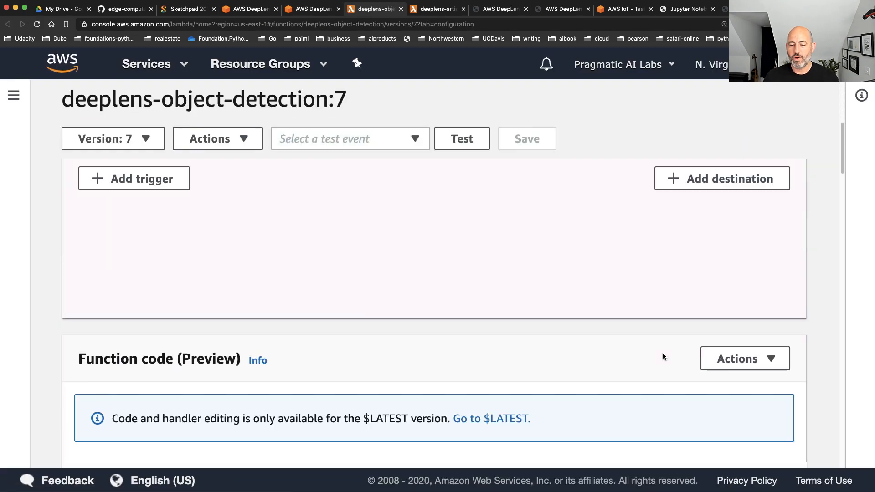
pyautogui.scroll(-4, 663, 354)
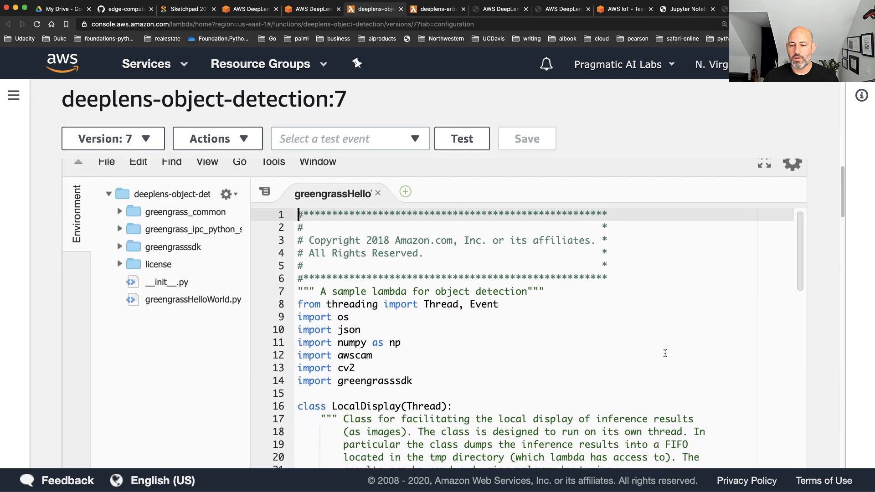
# Read the opening of the object detection code, highlighting the infinite_infer_run definition line and the output_map label dictionary
pyautogui.moveTo(503, 266); pyautogui.dragTo(315, 196)
pyautogui.scroll(-6, 410, 274)
pyautogui.scroll(-10, 409, 274)
pyautogui.scroll(-3, 409, 275)
pyautogui.moveTo(457, 215); pyautogui.dragTo(297, 216)
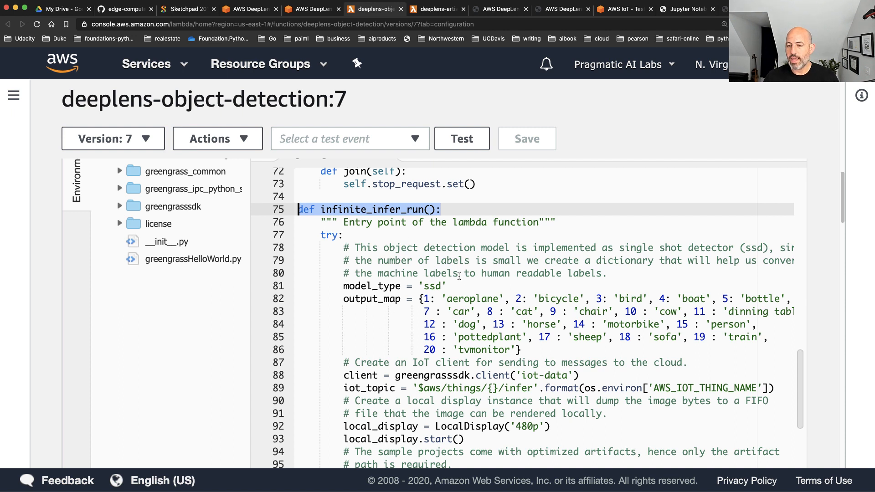
pyautogui.moveTo(342, 299); pyautogui.dragTo(588, 347)
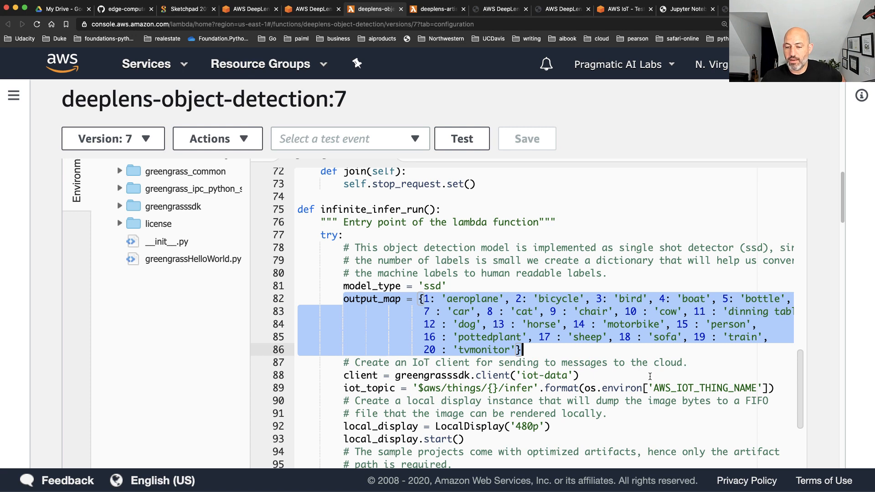
# Examine the client and model setup, highlighting the greengrasssdk IoT client line and the lines that load the model onto the GPU
pyautogui.scroll(-3, 647, 373)
pyautogui.moveTo(583, 280); pyautogui.dragTo(337, 283)
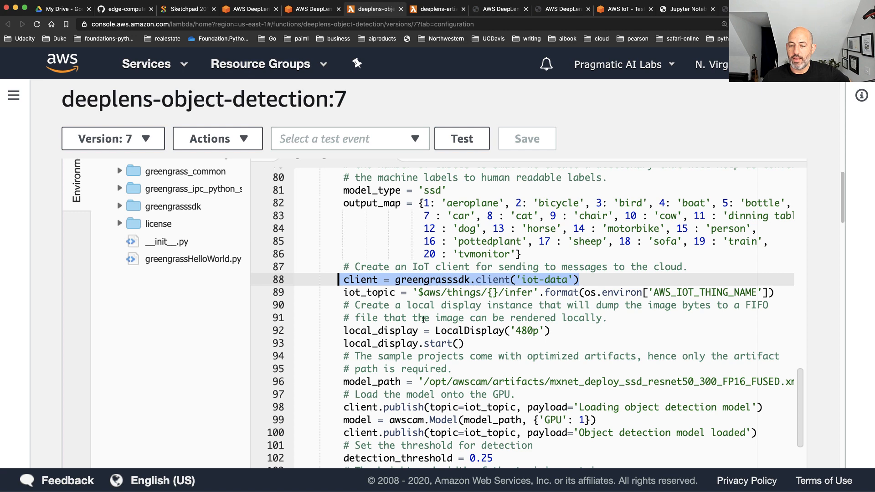
pyautogui.scroll(-3, 424, 319)
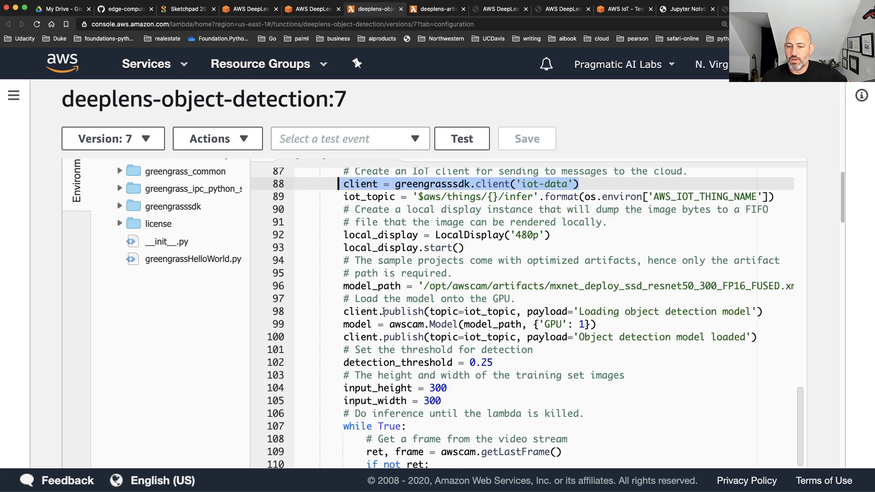
pyautogui.moveTo(343, 313); pyautogui.dragTo(781, 320)
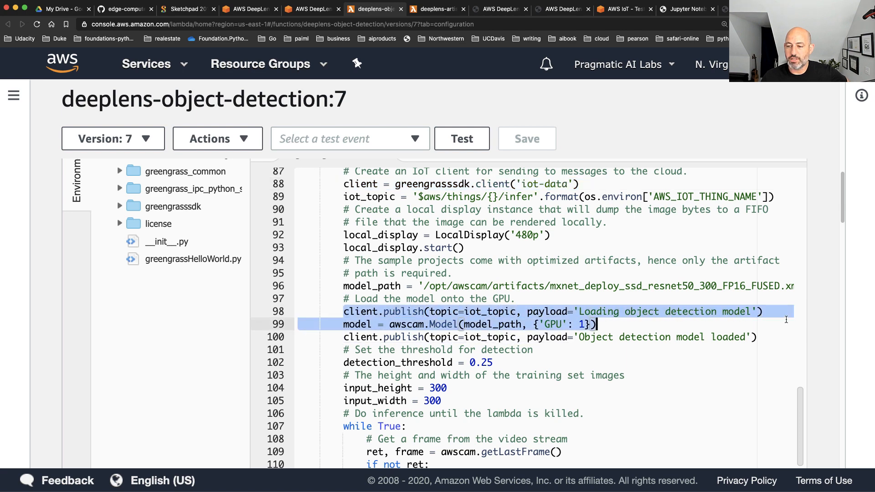
# Review the inference loop through to the end of the code and highlight the line iterating over parsed_inference_results[model_type]
pyautogui.scroll(-2, 725, 362)
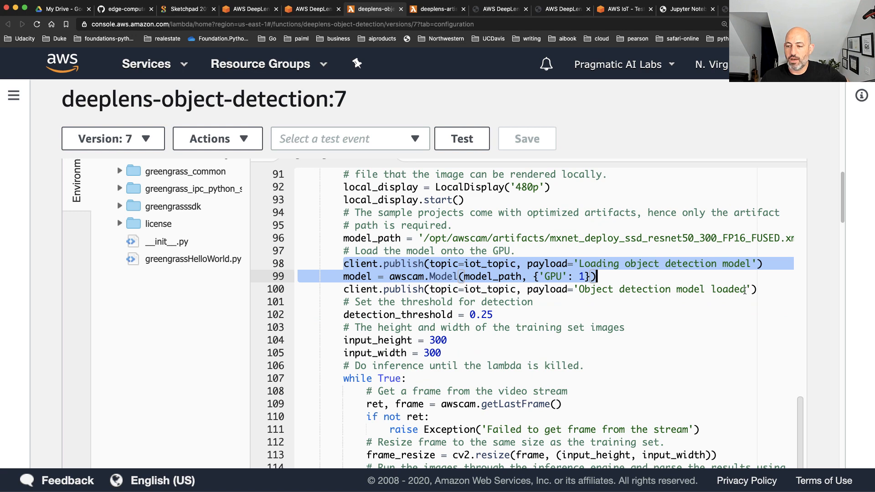
pyautogui.scroll(-5, 735, 290)
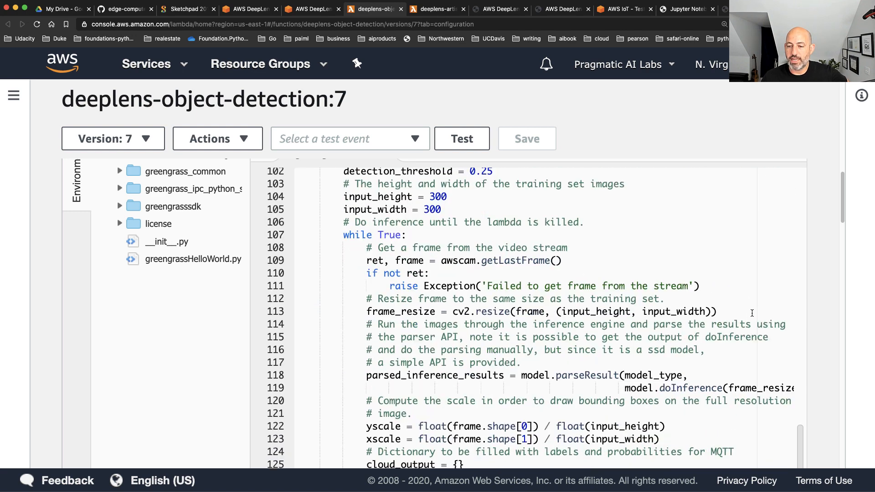
pyautogui.scroll(-12, 752, 313)
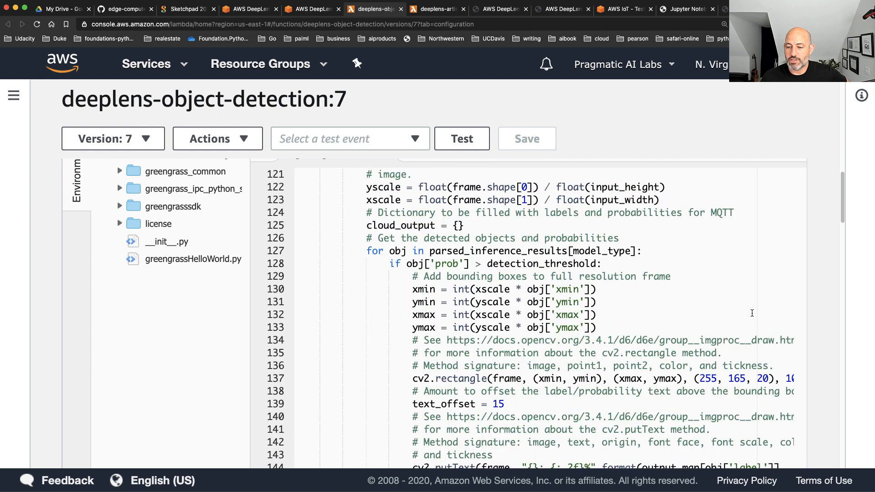
pyautogui.scroll(-5, 751, 313)
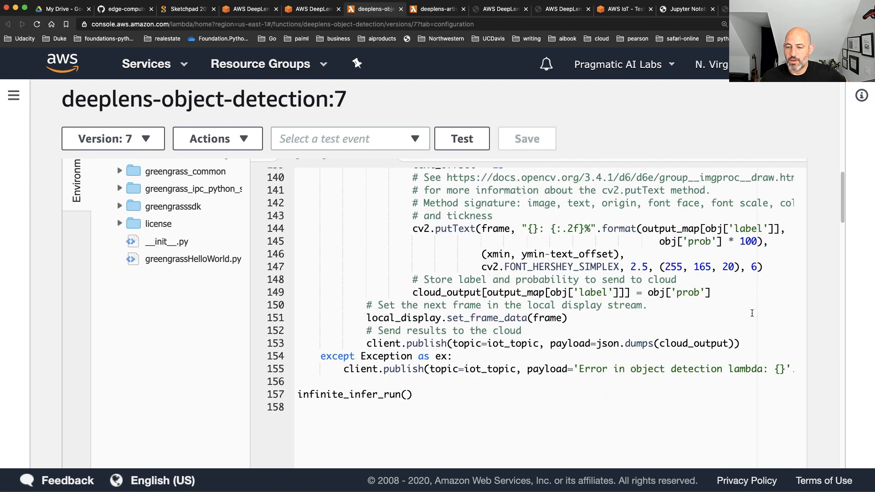
pyautogui.scroll(2, 752, 313)
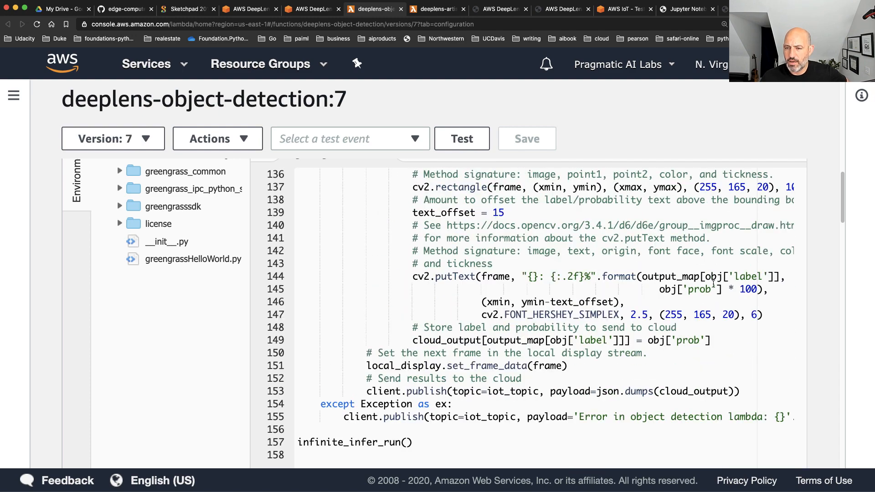
pyautogui.scroll(2, 602, 327)
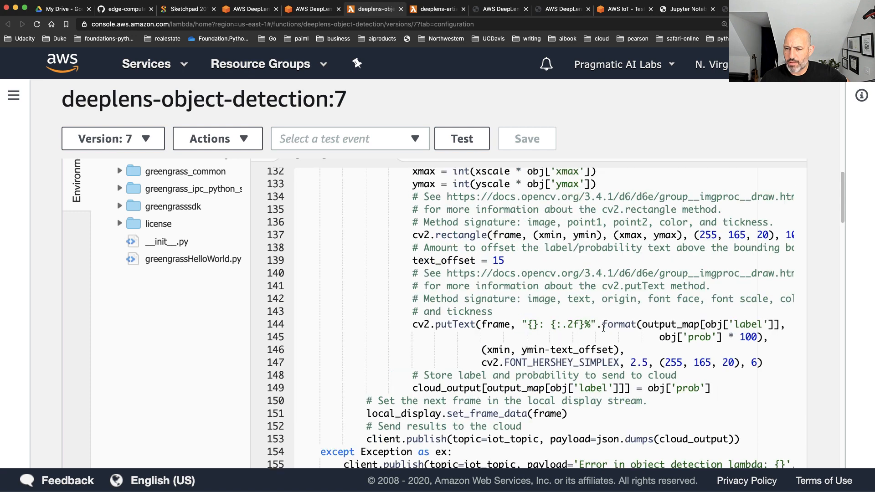
pyautogui.scroll(3, 603, 327)
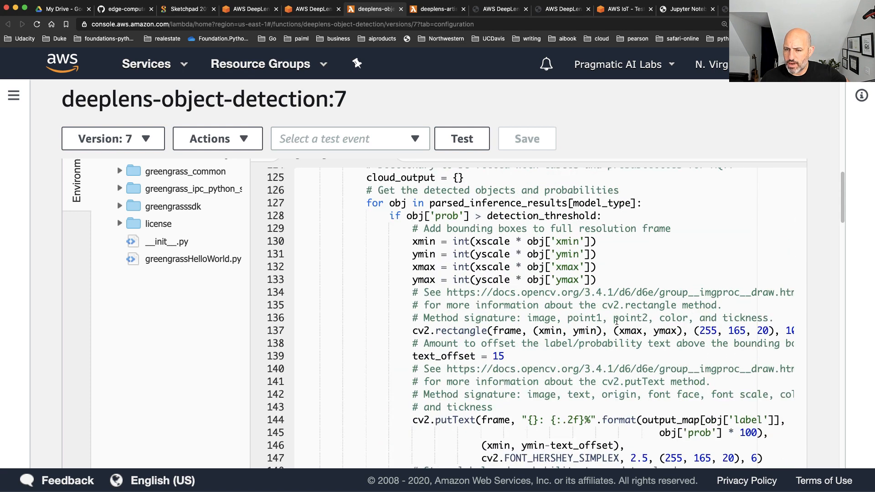
pyautogui.moveTo(393, 208); pyautogui.dragTo(642, 203)
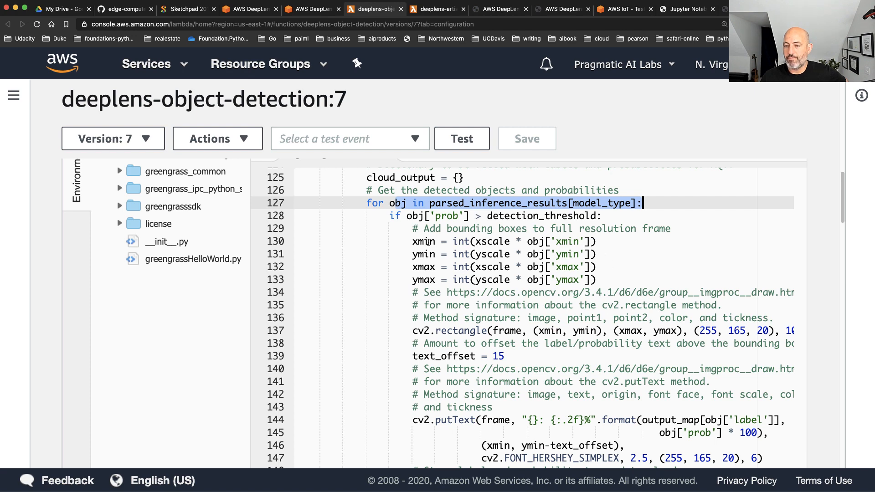
# Examine the label drawing and cloud output code, highlighting the client.publish line that sends cloud_output to the IoT topic
pyautogui.scroll(-5, 498, 359)
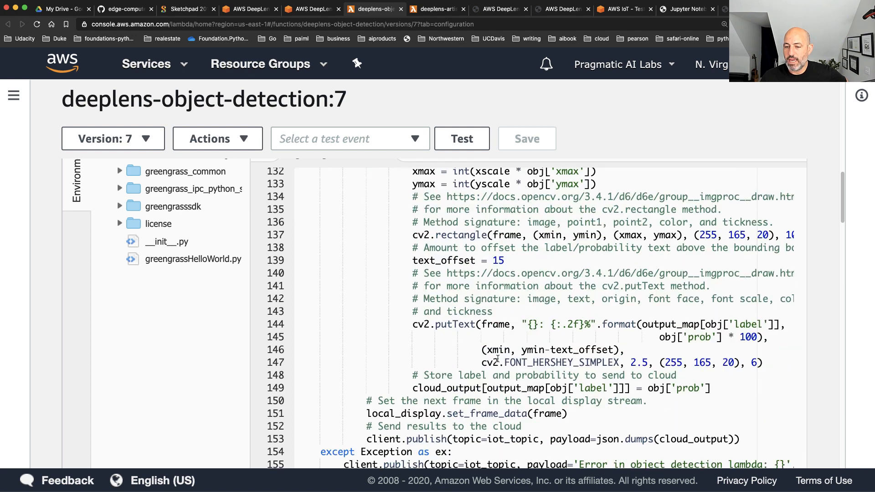
pyautogui.scroll(-2, 497, 358)
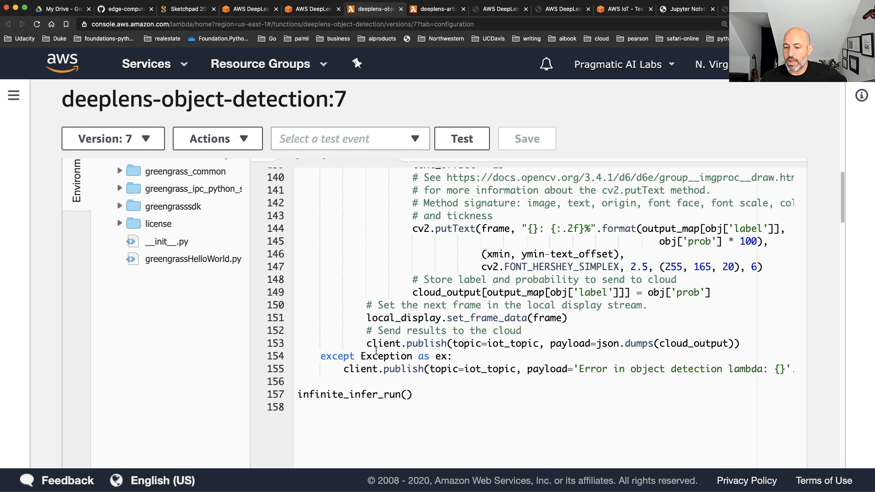
pyautogui.moveTo(366, 344); pyautogui.dragTo(743, 347)
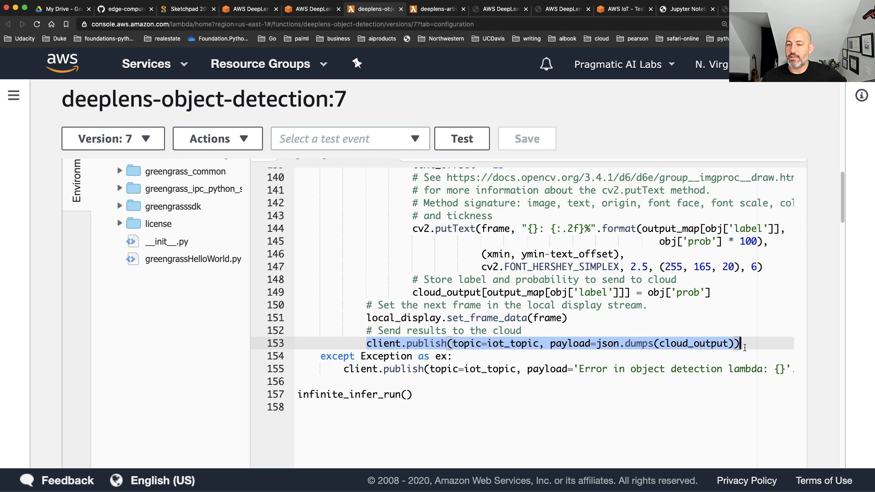
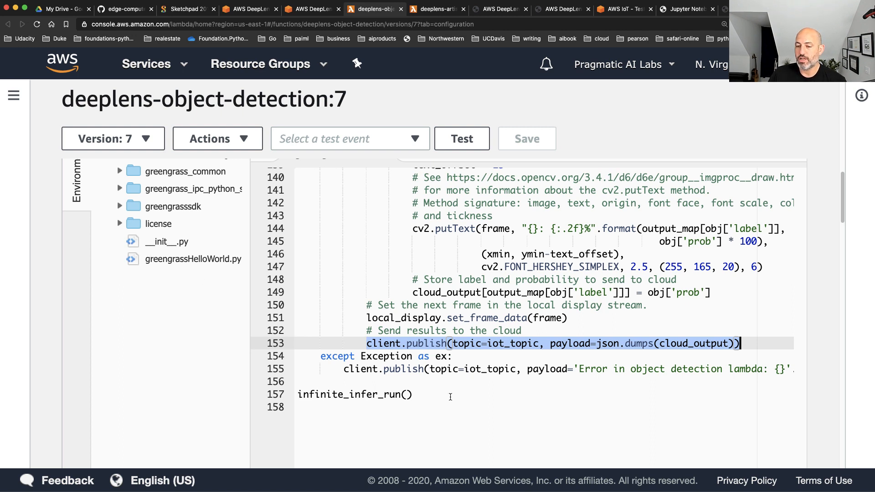
# Review the object detection code once more, from the bounding-box drawing section up to the file header and back to its end
pyautogui.click(571, 325)
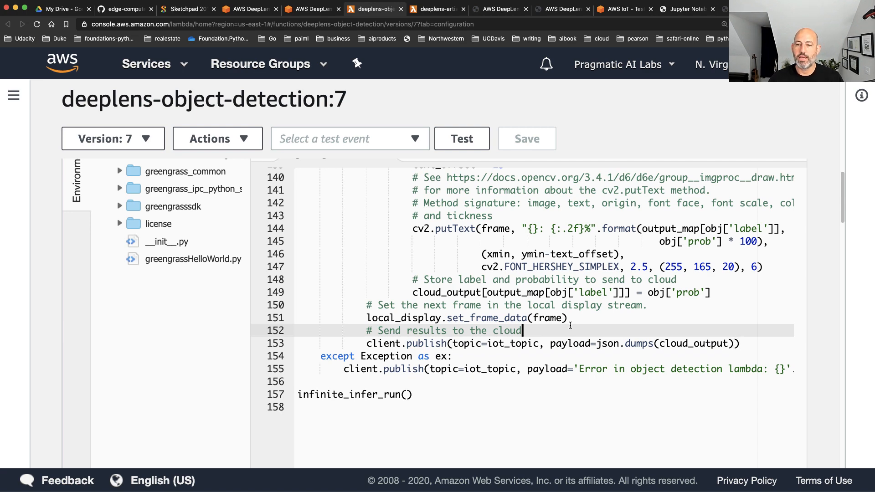
pyautogui.scroll(-2, 455, 357)
pyautogui.scroll(20, 473, 337)
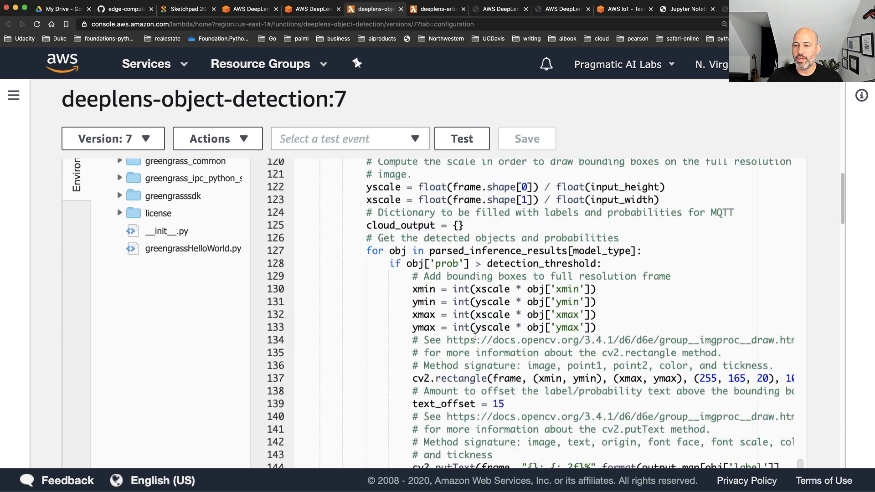
pyautogui.scroll(6, 479, 329)
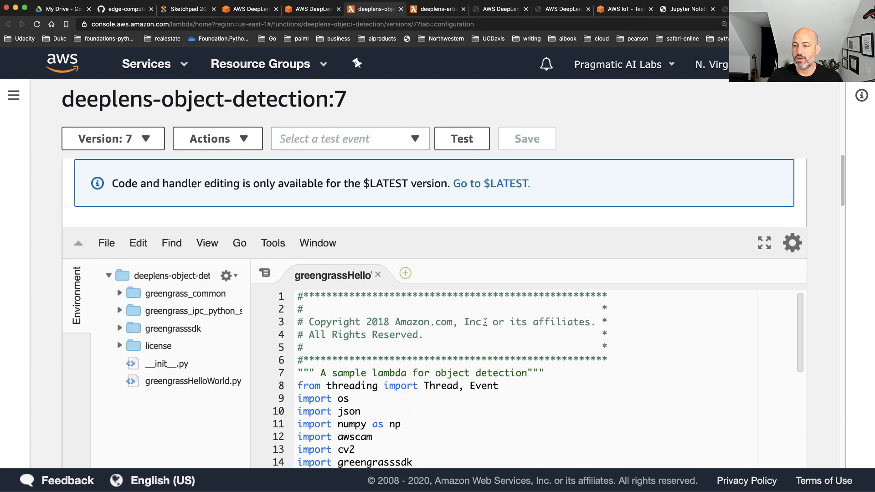
pyautogui.scroll(3, 486, 324)
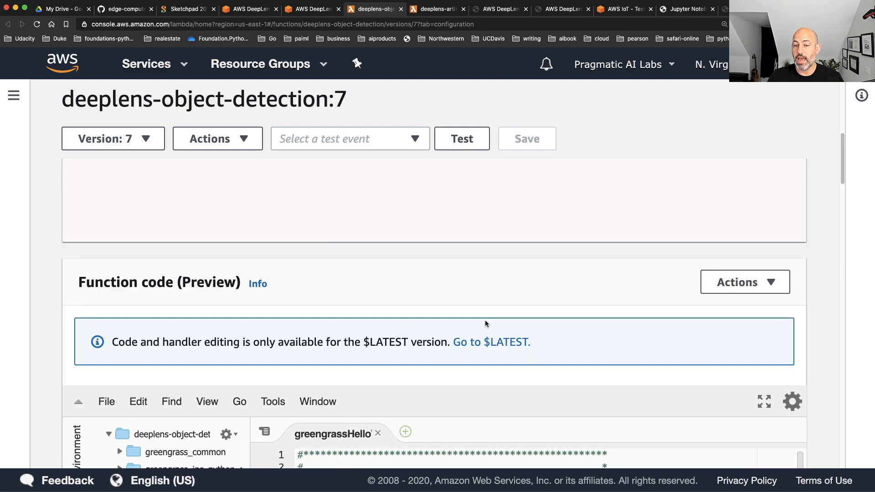
pyautogui.scroll(-20, 484, 323)
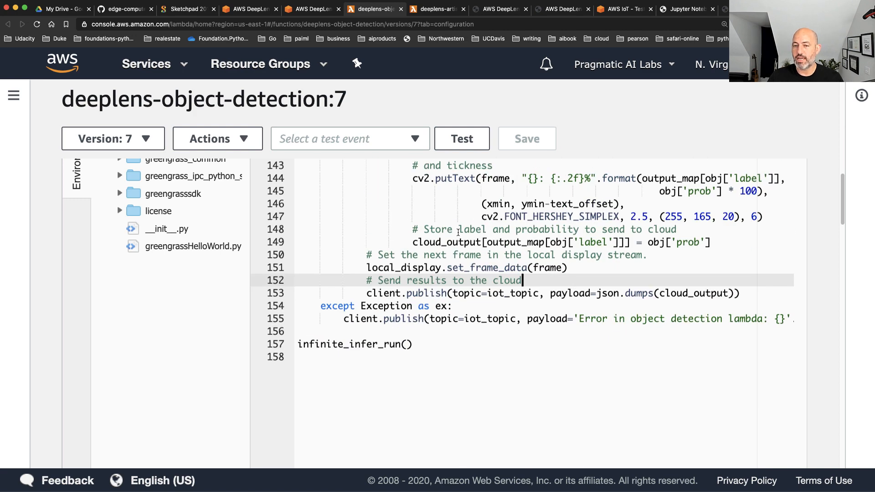
# Export version 7 of the object detection function by downloading its deployment package as a zip archive to the Desktop
pyautogui.click(231, 133)
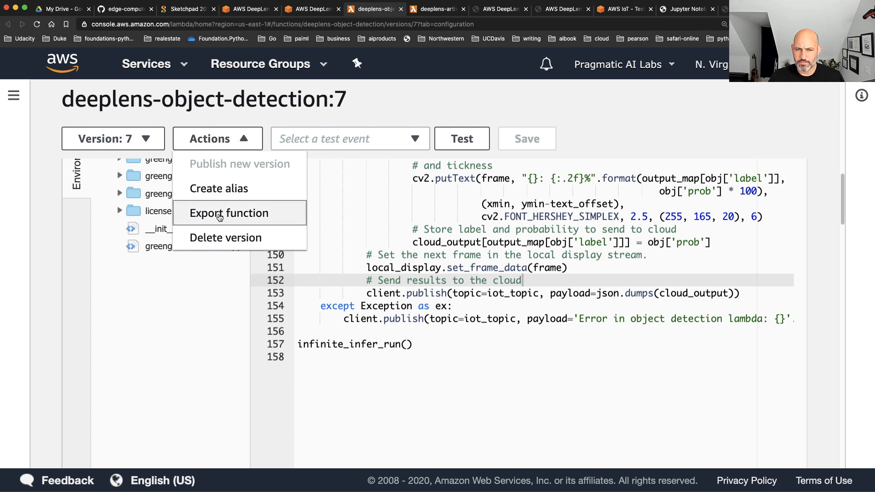
pyautogui.click(137, 145)
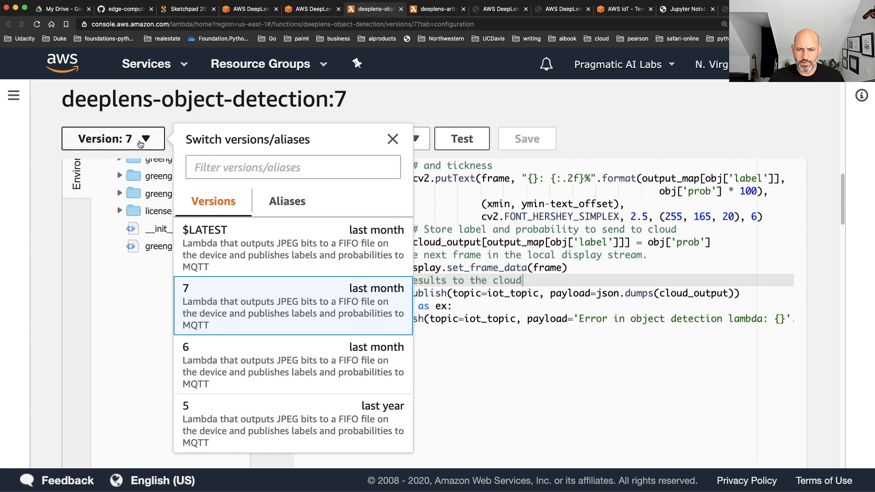
pyautogui.click(247, 125)
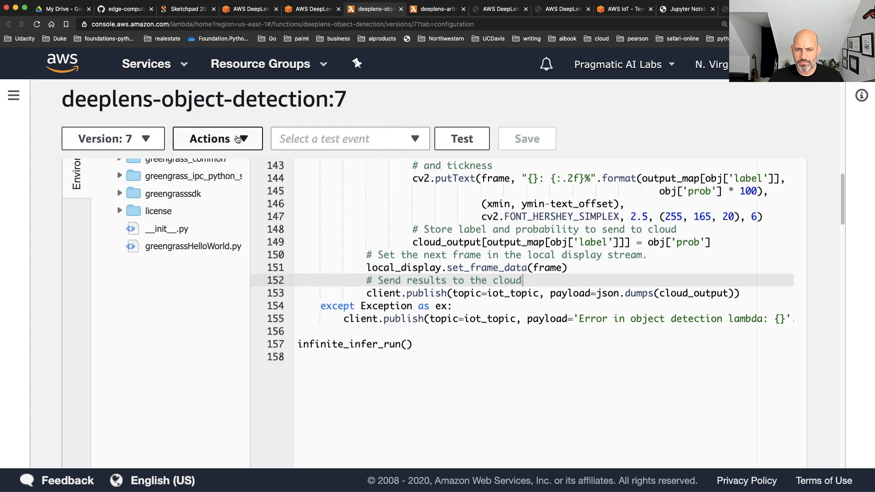
pyautogui.click(240, 138)
pyautogui.click(216, 222)
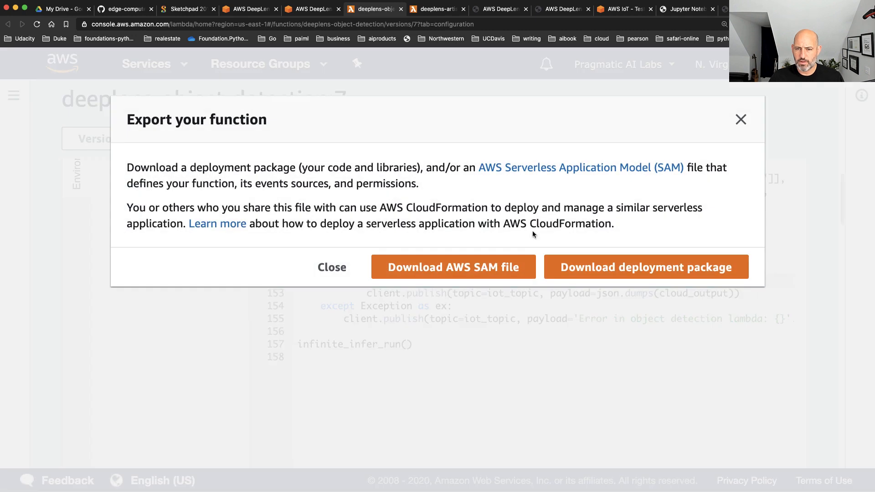
pyautogui.click(673, 270)
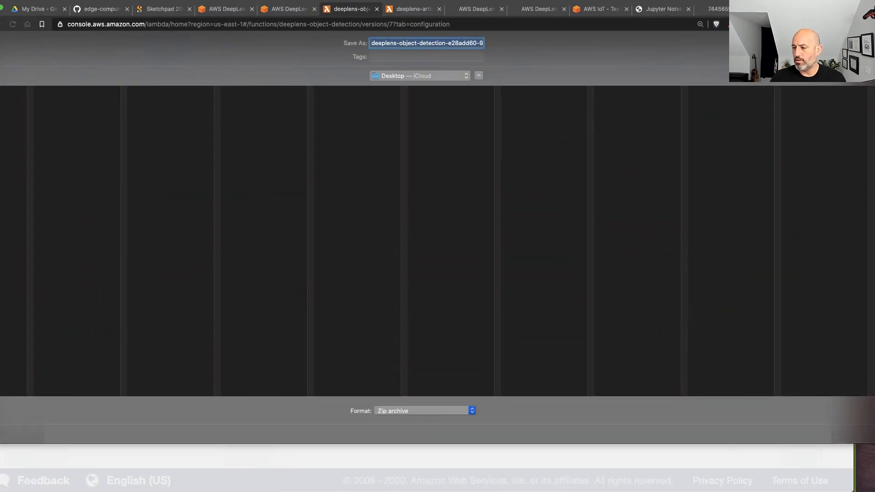
pyautogui.press('Return')
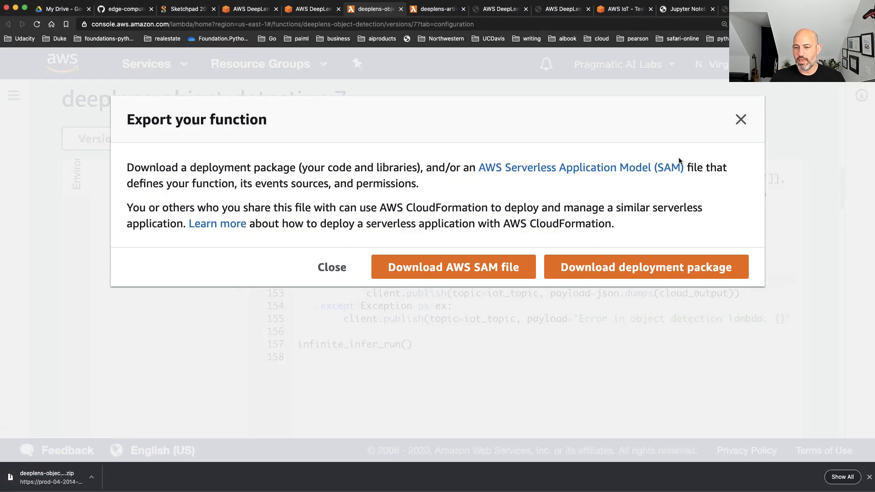
pyautogui.click(737, 118)
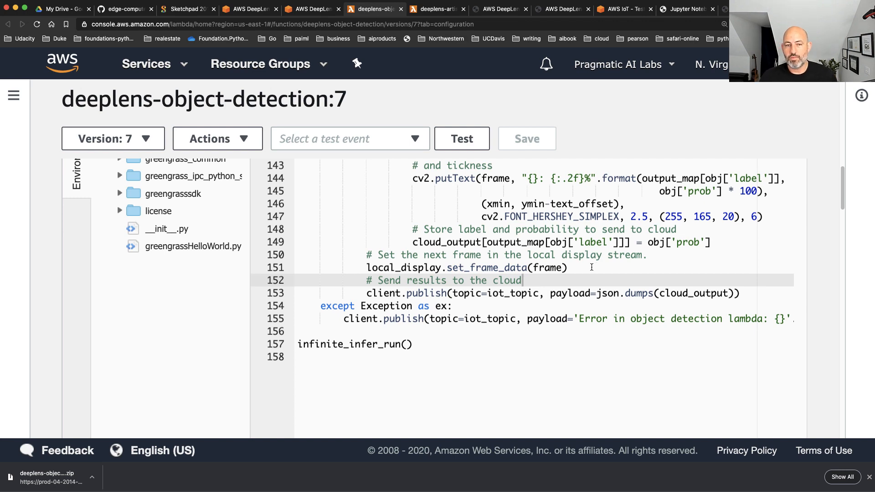
# Go from the AWS console home to the Lambda functions list and start creating a new function
pyautogui.click(63, 61)
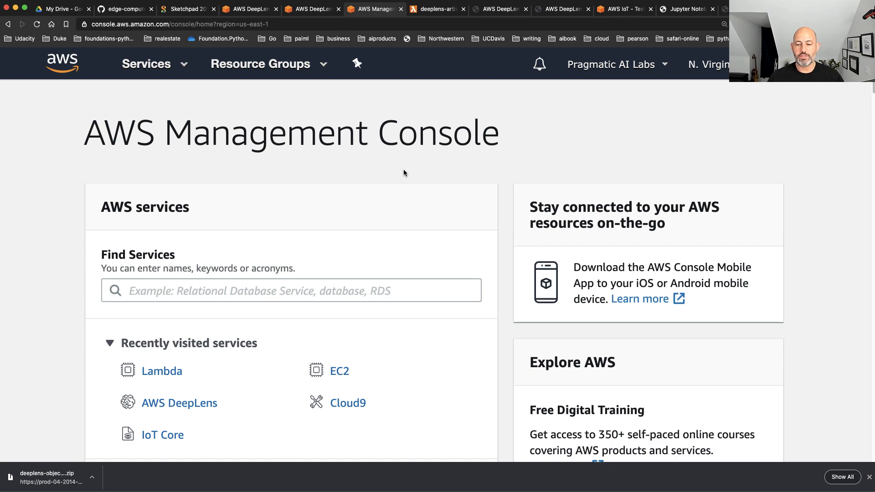
pyautogui.click(168, 289)
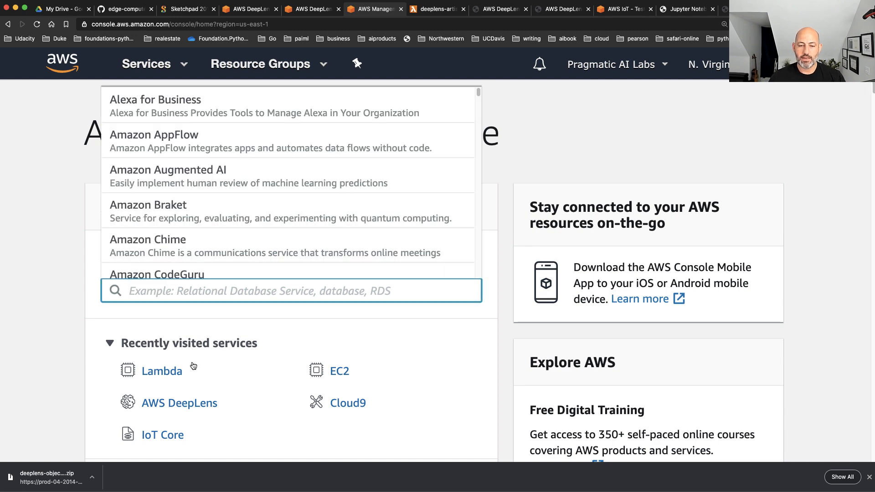
pyautogui.click(161, 371)
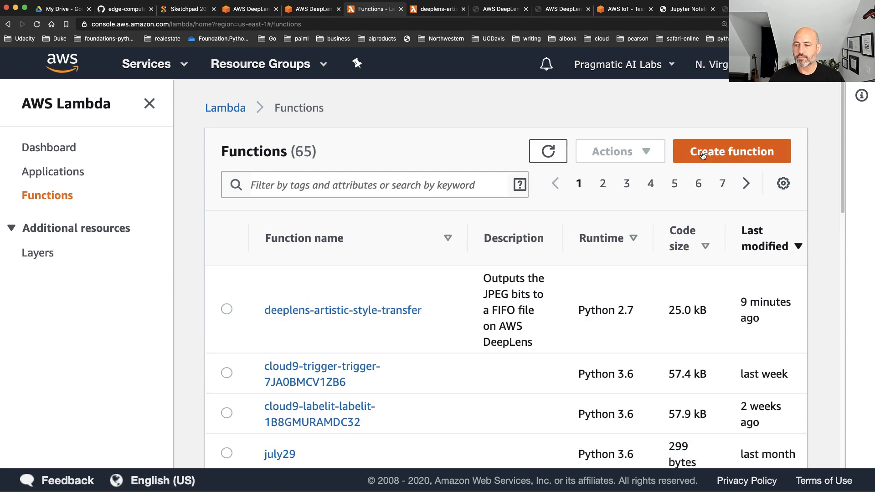
pyautogui.click(702, 153)
# Fill in the from-scratch function's basic information with the name simple-lambda and the Python 3.8 runtime
pyautogui.scroll(-1, 609, 308)
pyautogui.scroll(-2, 609, 308)
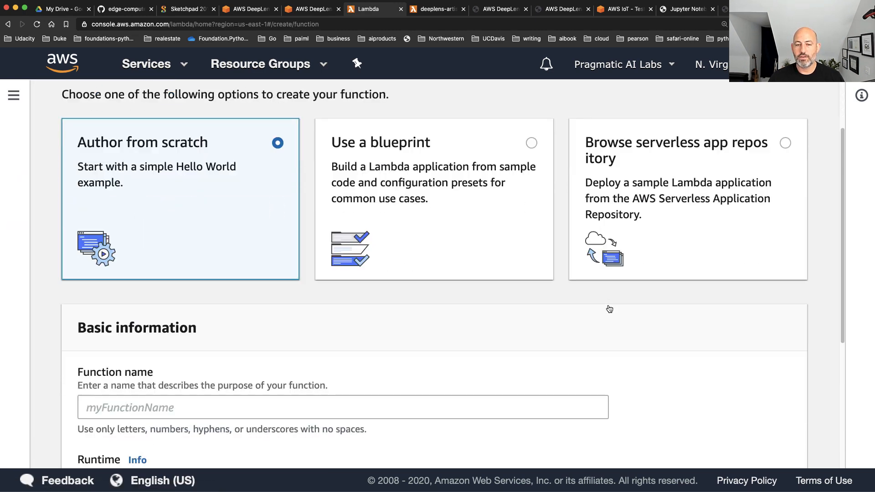
pyautogui.scroll(-1, 609, 308)
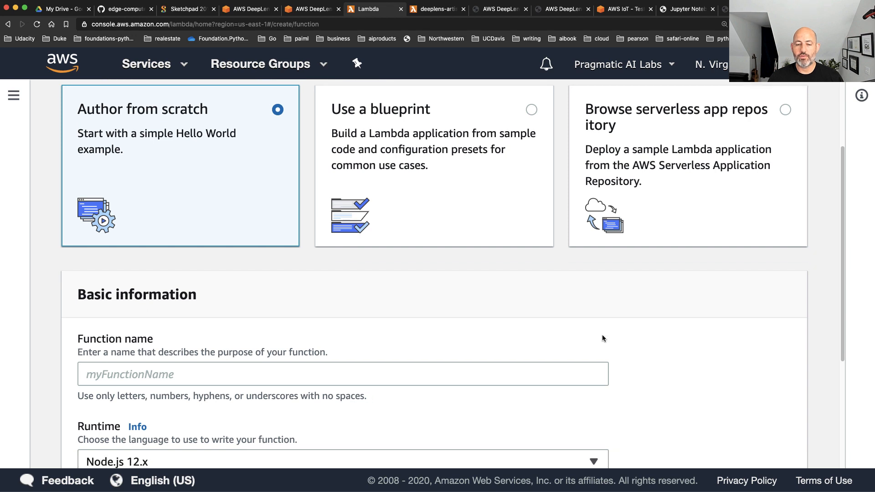
pyautogui.click(273, 371)
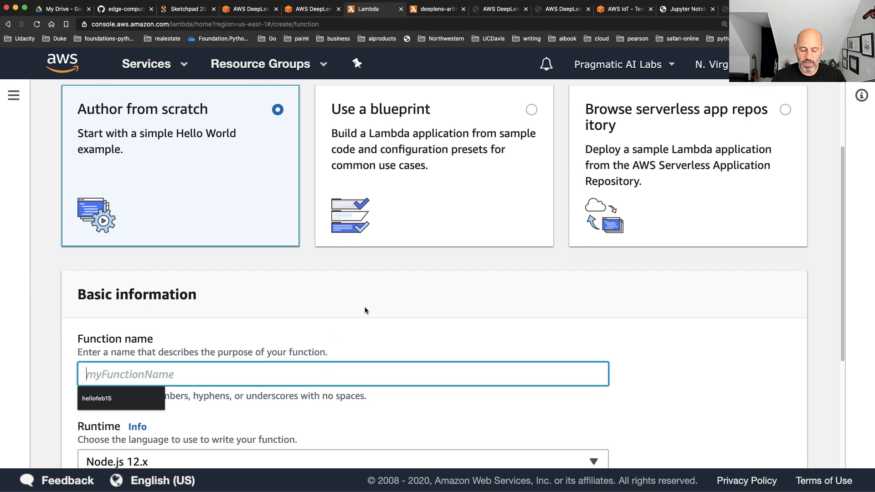
pyautogui.write('simp')
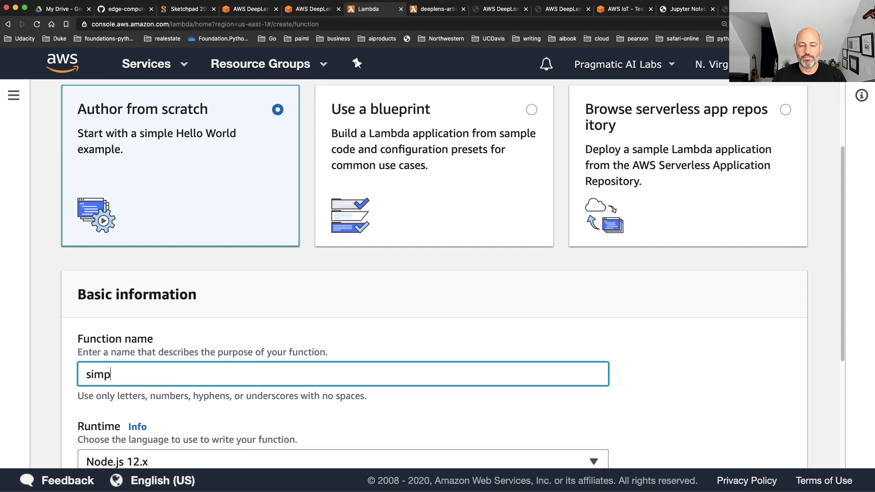
pyautogui.write('le-lambda')
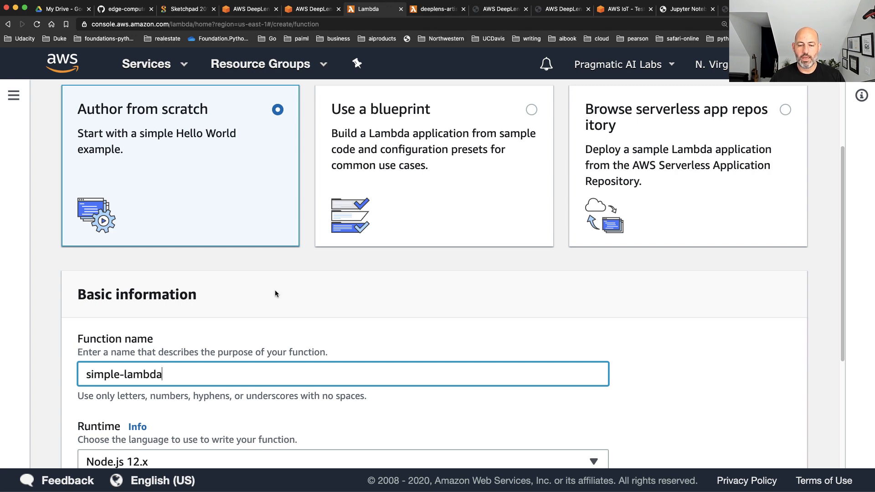
pyautogui.scroll(-5, 274, 293)
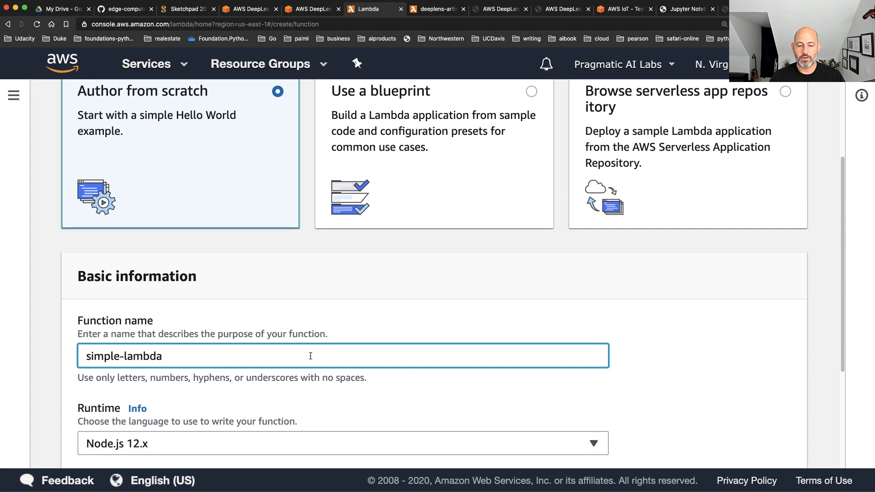
pyautogui.click(179, 297)
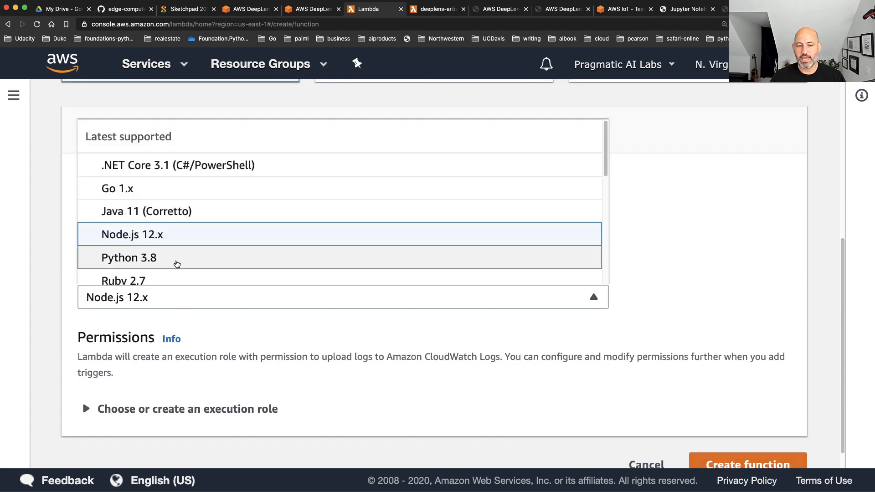
pyautogui.click(174, 258)
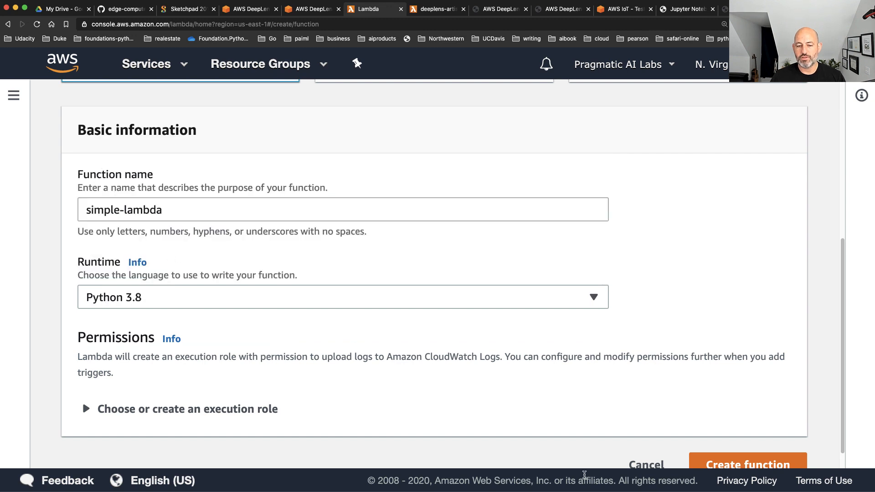
pyautogui.scroll(-1, 392, 416)
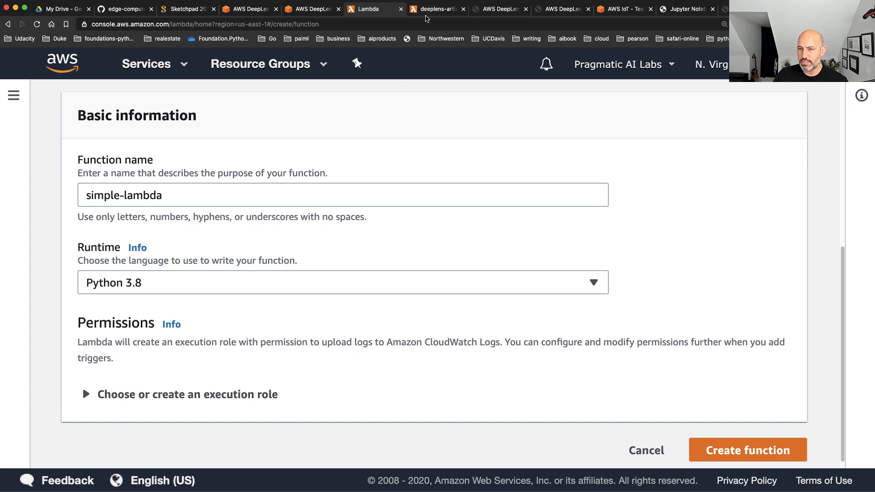
# Examine the configuration page of the deeplens-artistic-style-transfer function, including its basic settings, aliases, environment variables and designer
pyautogui.hotkey('ctrl', 'Tab')
pyautogui.scroll(-5, 71, 318)
pyautogui.scroll(-15, 48, 335)
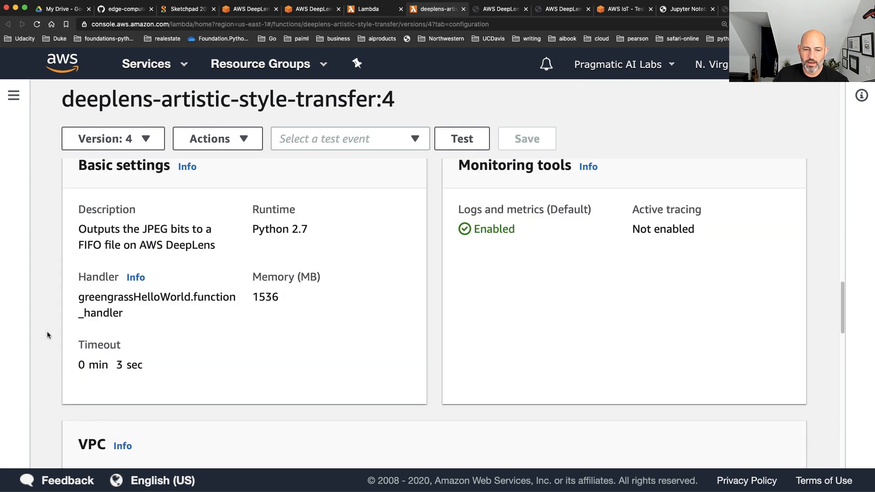
pyautogui.scroll(-10, 47, 335)
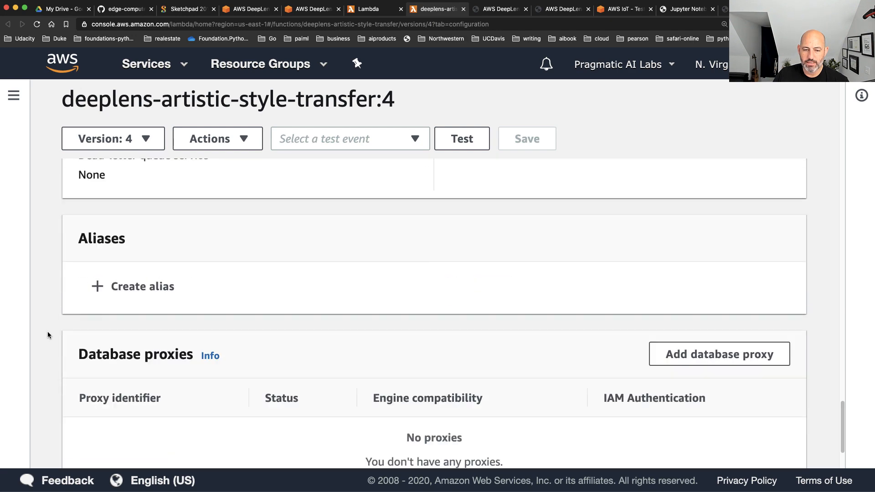
pyautogui.scroll(5, 47, 333)
pyautogui.scroll(10, 47, 333)
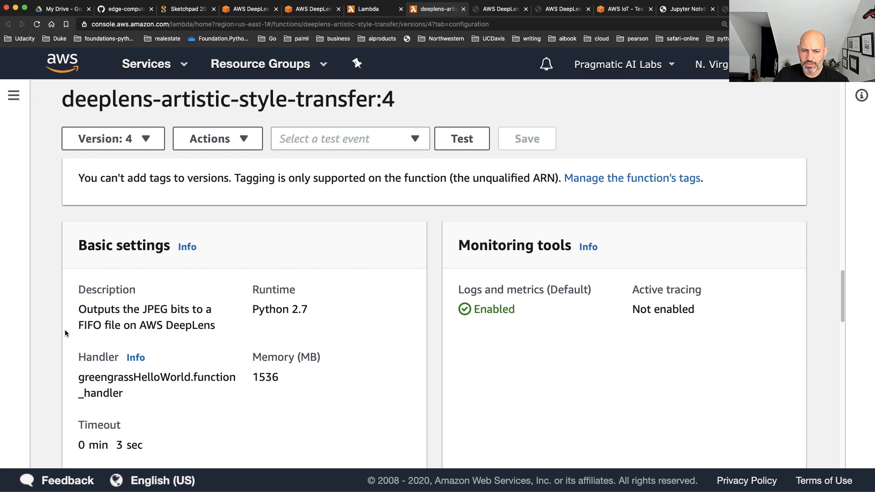
pyautogui.scroll(10, 96, 355)
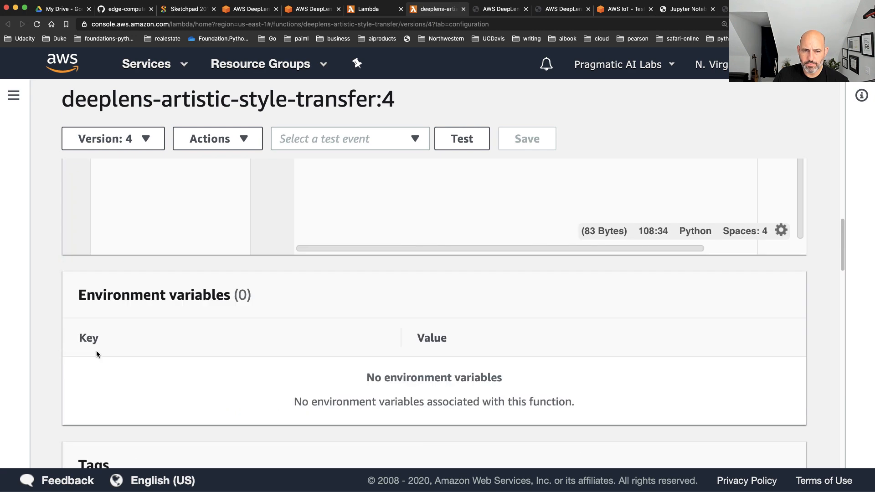
pyautogui.scroll(10, 96, 353)
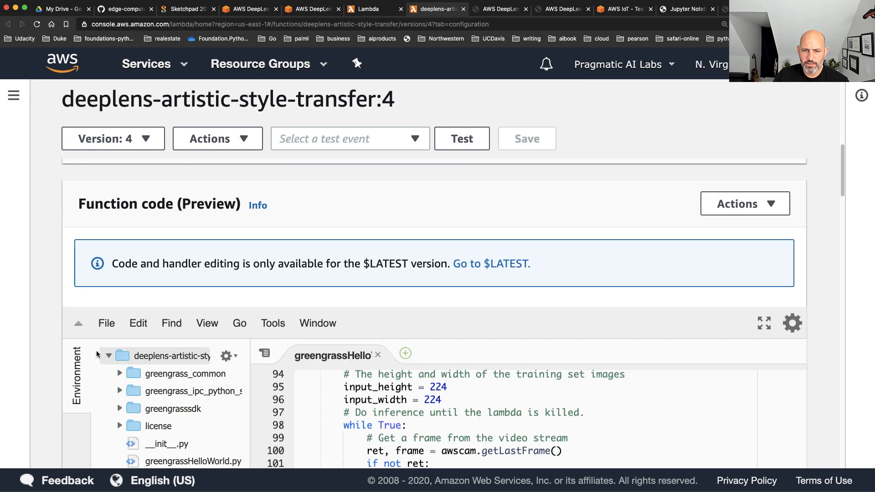
pyautogui.scroll(5, 96, 354)
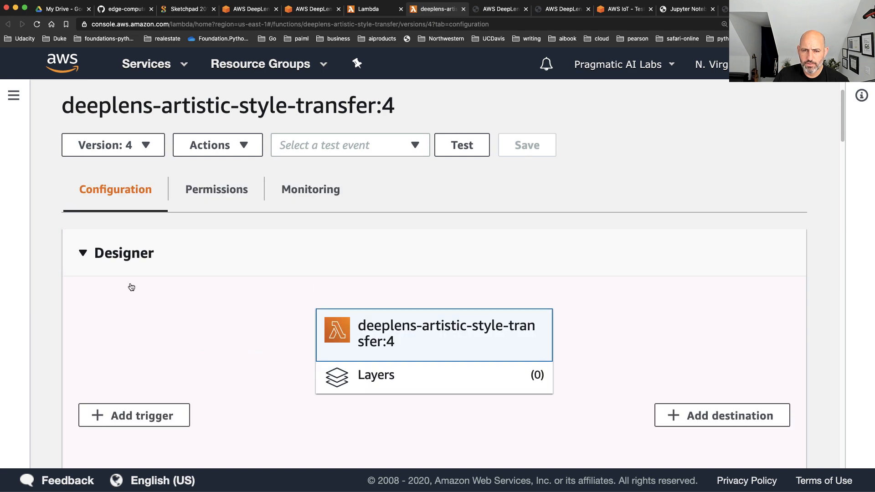
# View the style transfer function's permissions and open its AWSDeepLensLambdaRole execution role in IAM
pyautogui.click(208, 190)
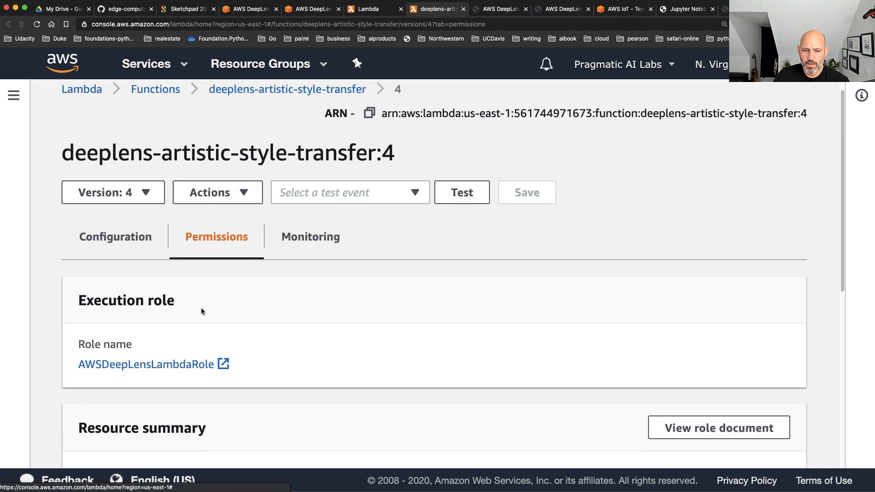
pyautogui.scroll(-2, 137, 312)
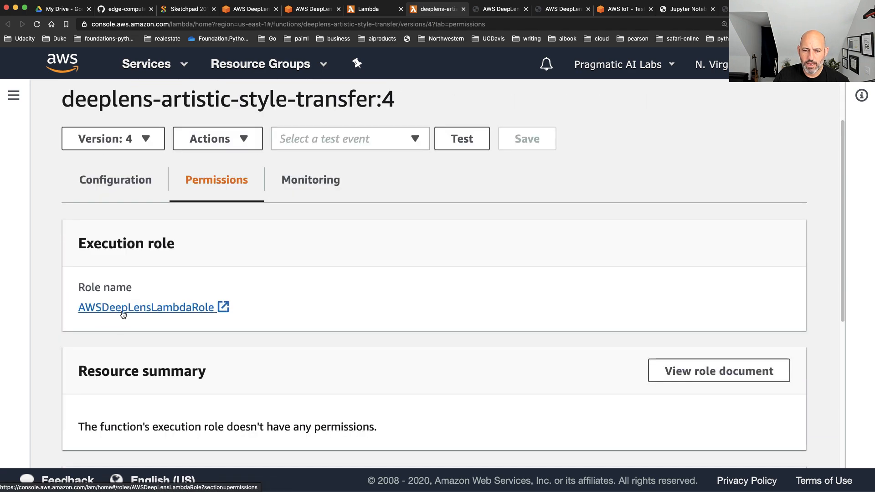
pyautogui.click(150, 309)
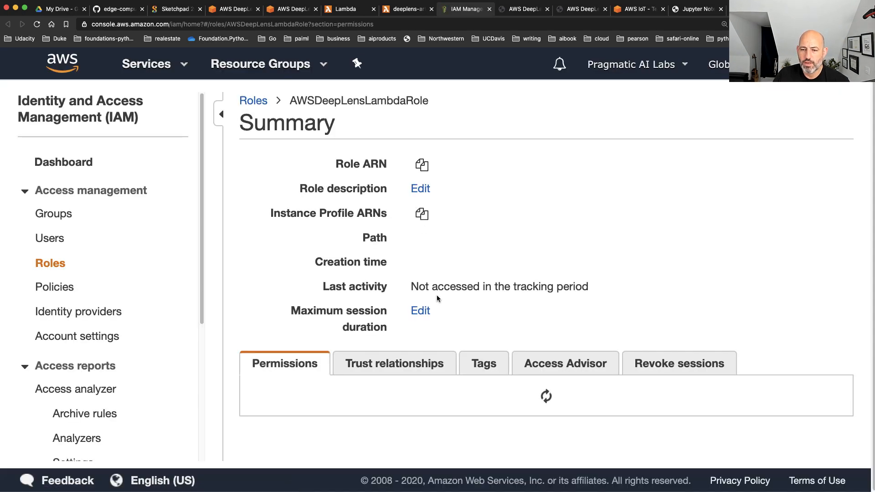
# Inspect the role's permissions policies and permissions boundary, and display its trust relationships
pyautogui.scroll(-5, 469, 302)
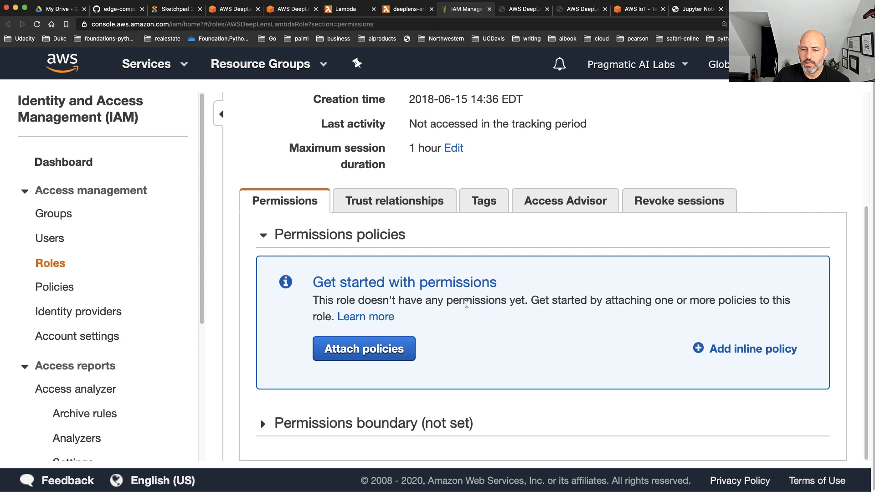
pyautogui.click(263, 424)
pyautogui.scroll(-3, 277, 414)
pyautogui.scroll(3, 289, 274)
pyautogui.click(394, 166)
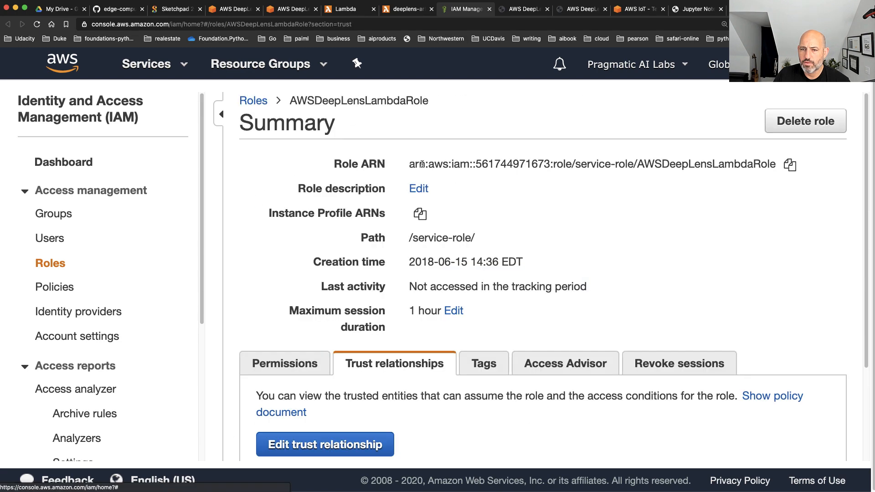
# Review the role's trust relationships and its Access Advisor report on allowed services
pyautogui.scroll(-2, 446, 240)
pyautogui.scroll(-2, 448, 241)
pyautogui.scroll(4, 451, 242)
pyautogui.click(581, 364)
pyautogui.scroll(-4, 583, 344)
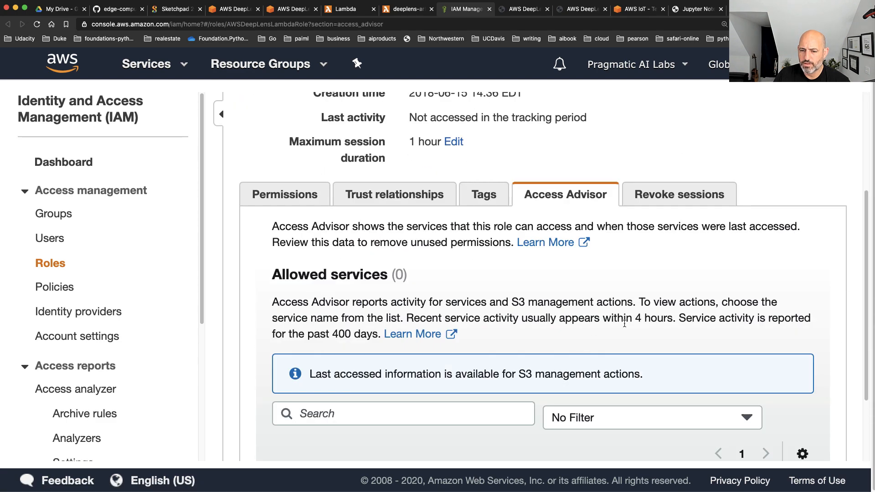
pyautogui.scroll(-3, 572, 310)
pyautogui.scroll(6, 573, 310)
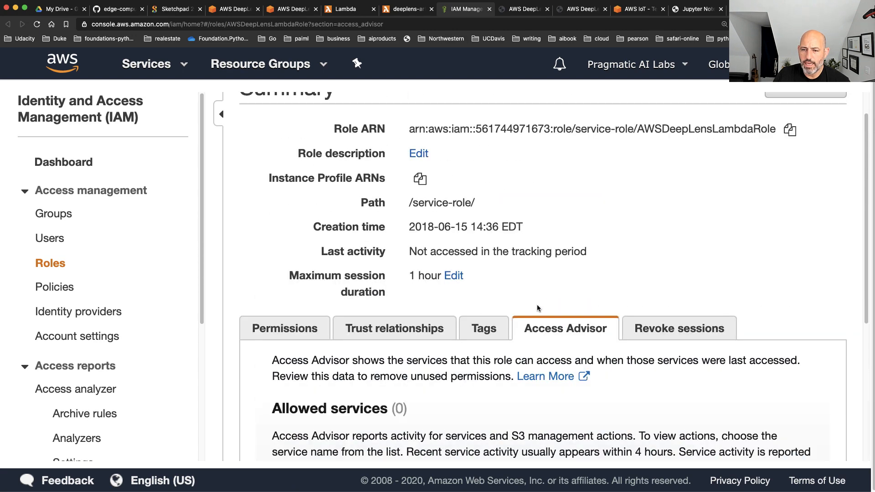
# Recheck the role's permissions policies and boundary, and highlight the first part of its Role ARN
pyautogui.click(325, 326)
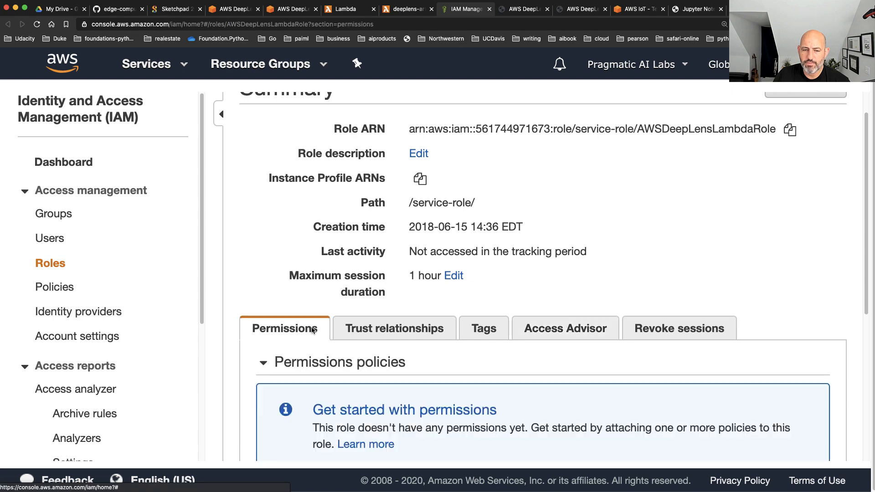
pyautogui.scroll(-6, 540, 302)
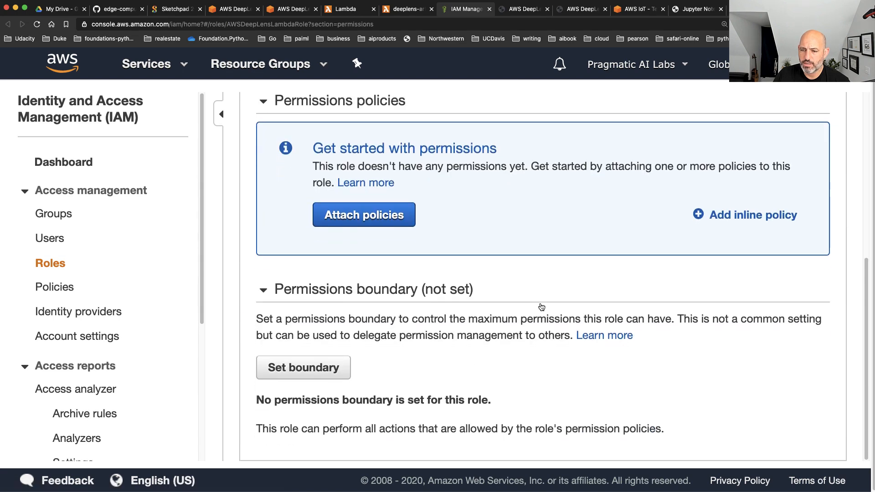
pyautogui.scroll(4, 543, 305)
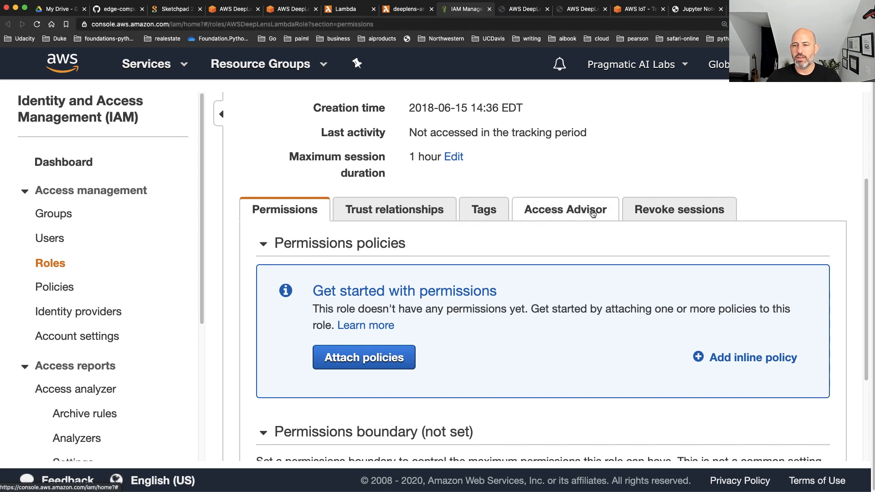
pyautogui.scroll(5, 666, 227)
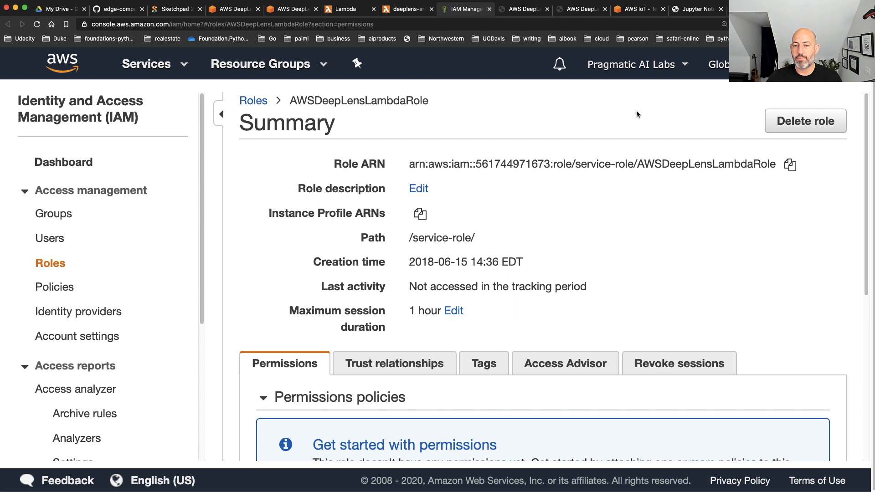
pyautogui.moveTo(409, 165); pyautogui.dragTo(574, 157)
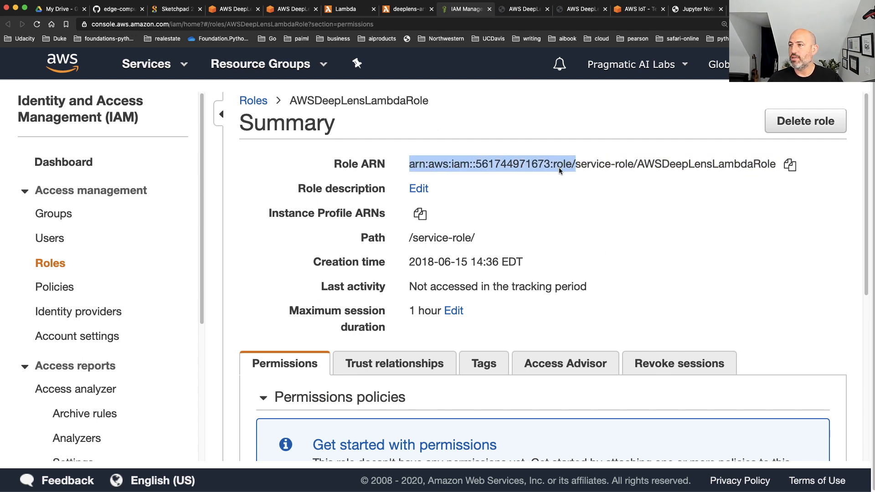
# Create the simple-lambda function with the Python 3.8 runtime and bring up its function code
pyautogui.click(358, 10)
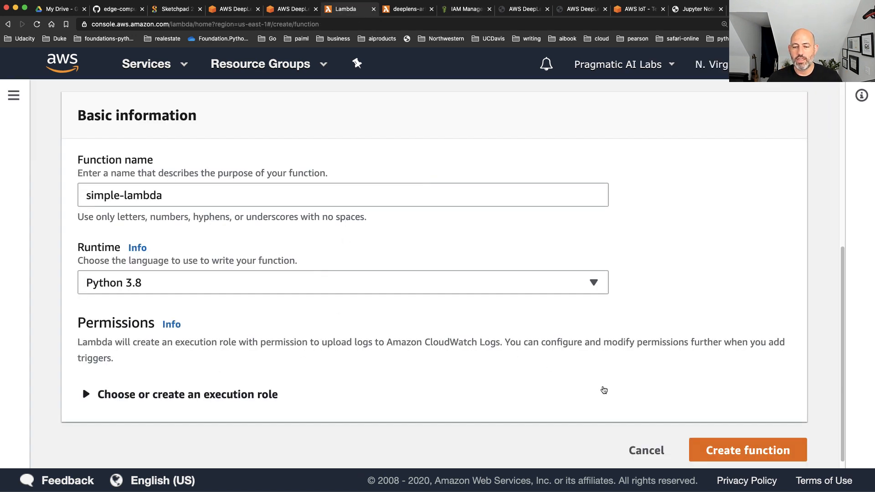
pyautogui.click(779, 461)
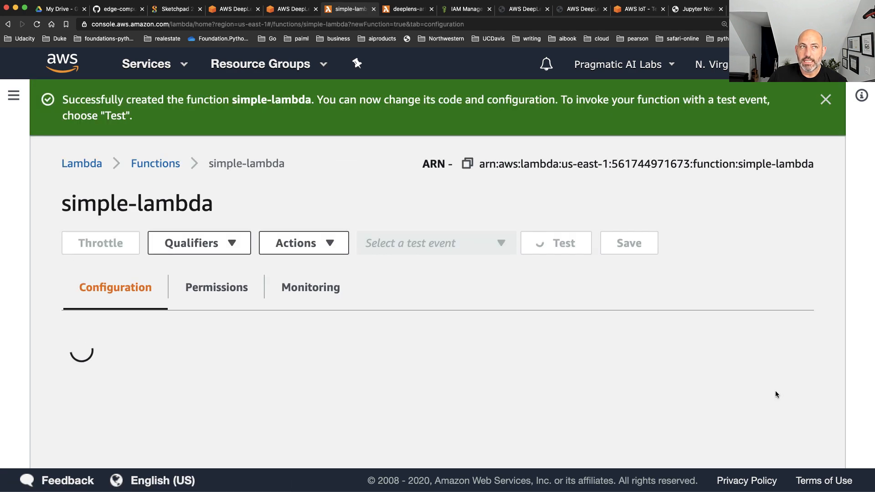
pyautogui.scroll(-4, 626, 258)
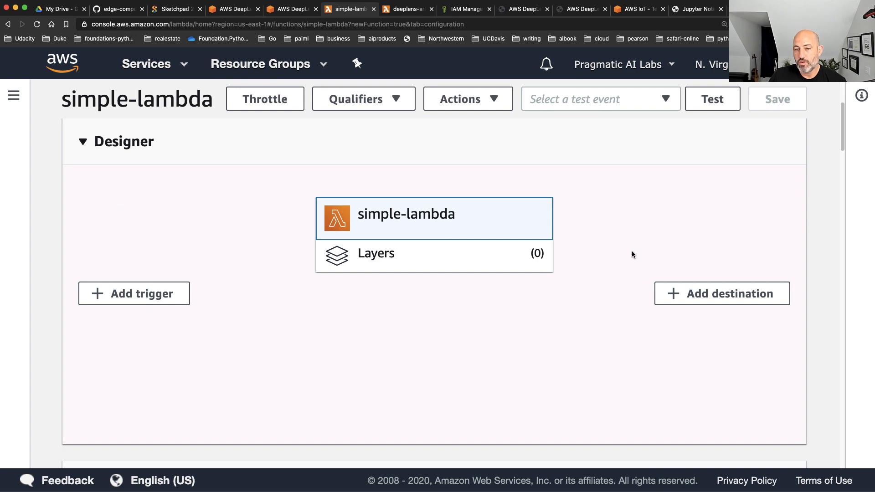
pyautogui.scroll(-8, 632, 253)
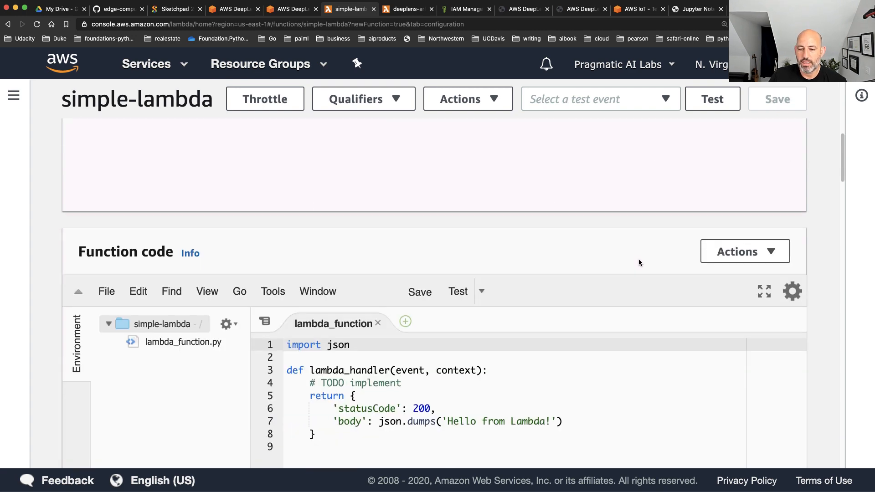
# Clear the TODO comment's text in lambda_function.py and delete the json import line above the handler
pyautogui.moveTo(345, 384); pyautogui.dragTo(169, 180)
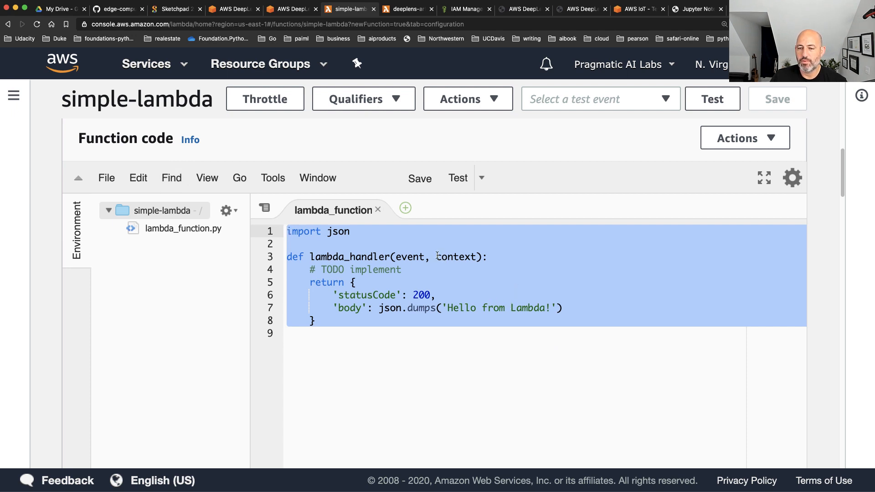
pyautogui.click(442, 268)
pyautogui.press('BackSpace')
pyautogui.press('BackSpace')
pyautogui.press('BackSpace')
pyautogui.press('BackSpace')
pyautogui.press('BackSpace')
pyautogui.press('BackSpace')
pyautogui.press('BackSpace')
pyautogui.press('BackSpace')
pyautogui.press('BackSpace')
pyautogui.press('BackSpace')
pyautogui.press('BackSpace')
pyautogui.press('BackSpace')
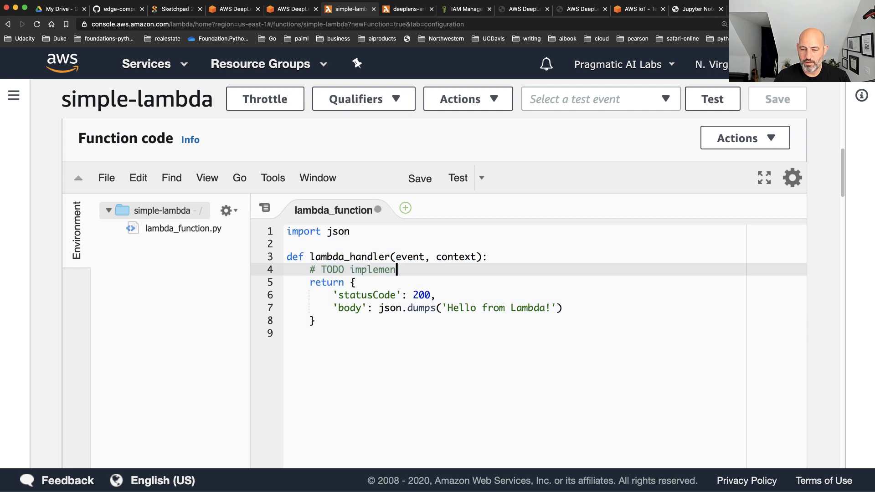
pyautogui.press('BackSpace')
pyautogui.press('BackSpace')
pyautogui.press('BackSpace')
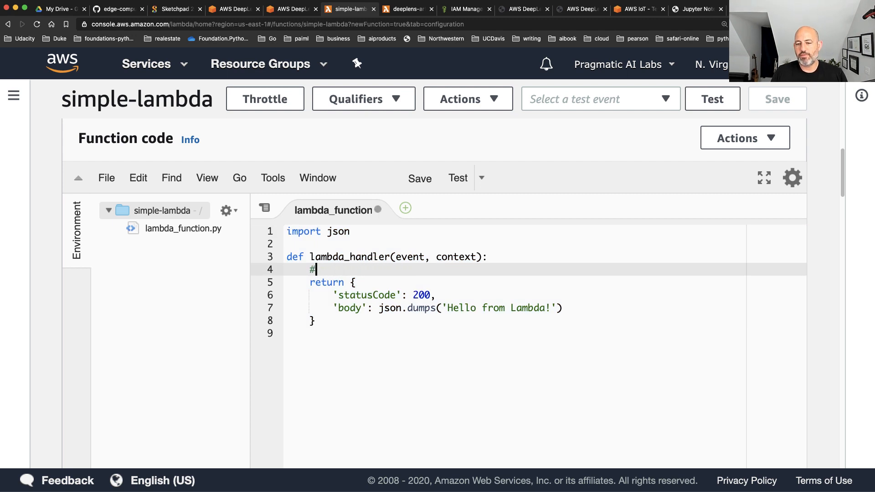
pyautogui.press('Up')
pyautogui.press('Up')
pyautogui.press('BackSpace')
pyautogui.press('BackSpace')
pyautogui.press('BackSpace')
pyautogui.press('BackSpace')
pyautogui.press('BackSpace')
pyautogui.press('BackSpace')
pyautogui.press('BackSpace')
pyautogui.press('BackSpace')
pyautogui.press('BackSpace')
pyautogui.press('BackSpace')
pyautogui.press('BackSpace')
pyautogui.press('BackSpace')
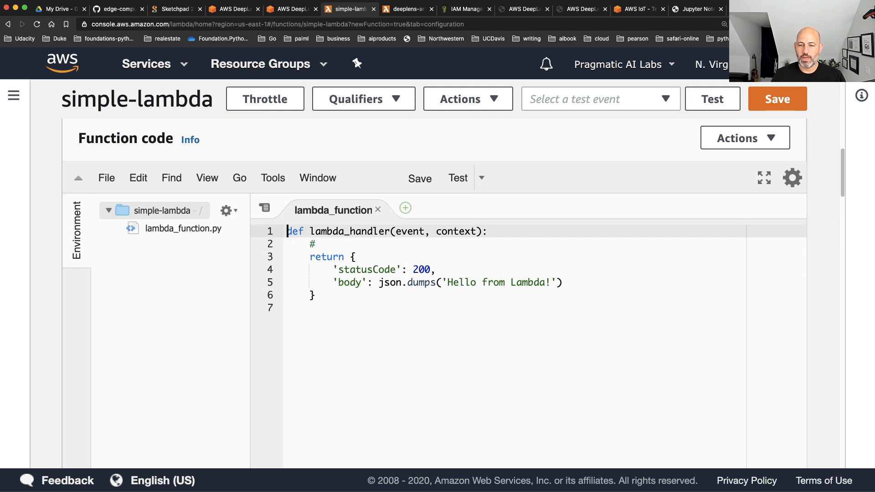
# Add the docstring """The is a template for Deep Lense Prediction""" above the lambda_handler function
pyautogui.press('Return')
pyautogui.press('Up')
pyautogui.write('"""The is a ')
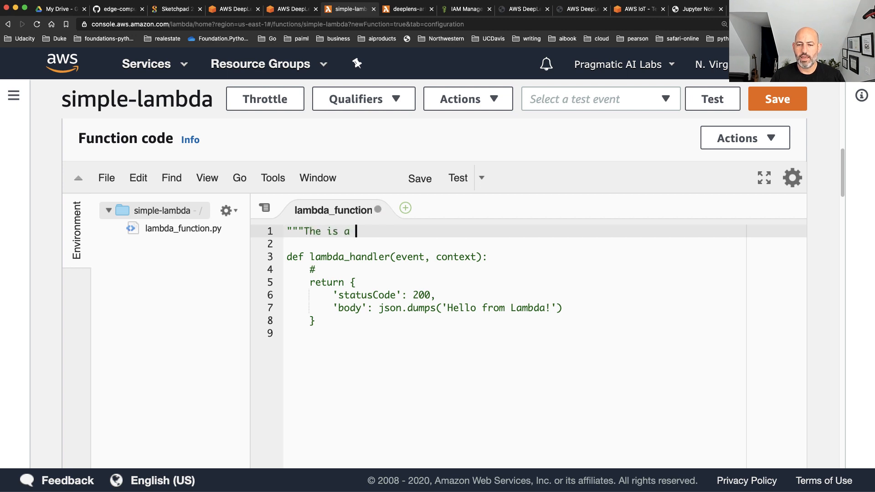
pyautogui.write('template for ')
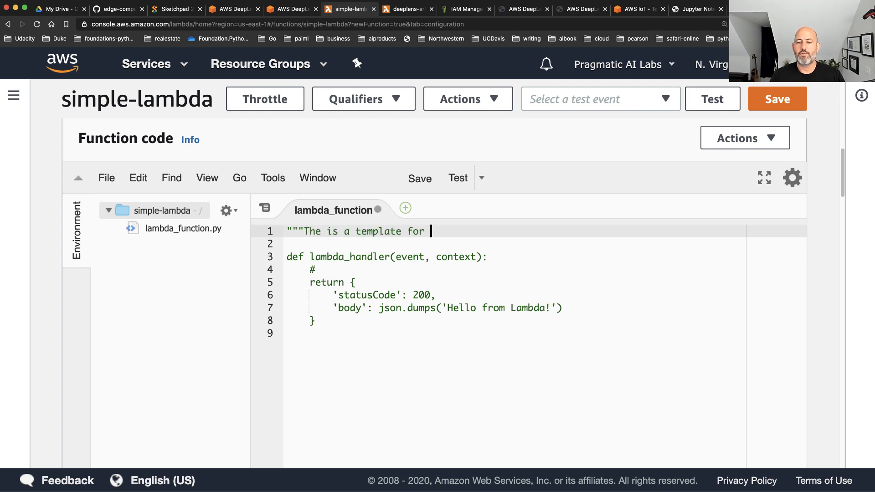
pyautogui.write('Deep')
pyautogui.press('BackSpace')
pyautogui.write('p Lense ')
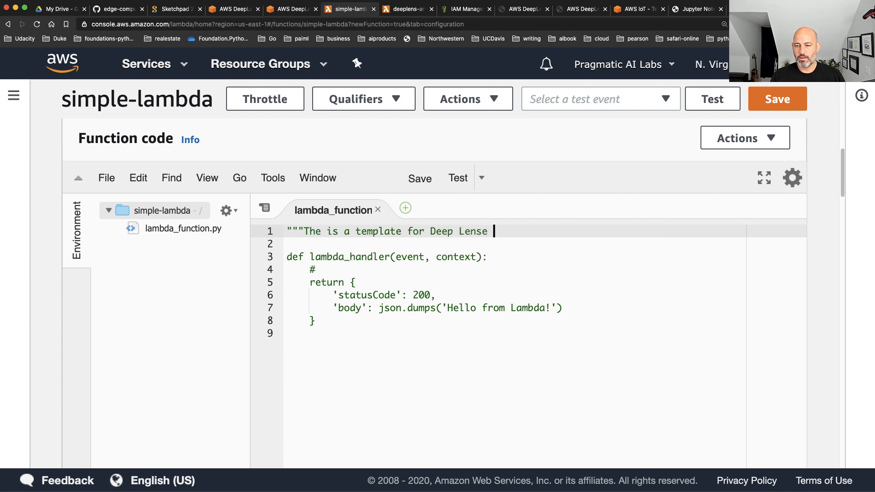
pyautogui.write('Prediction""')
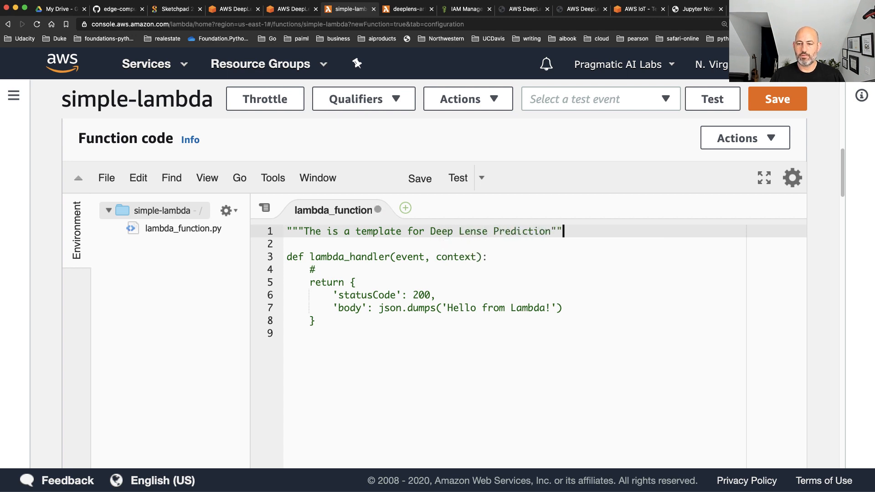
# Complete the handler's comment as "#This is business logic" and delete the return block below it
pyautogui.press('Down')
pyautogui.press('Down')
pyautogui.press('Down')
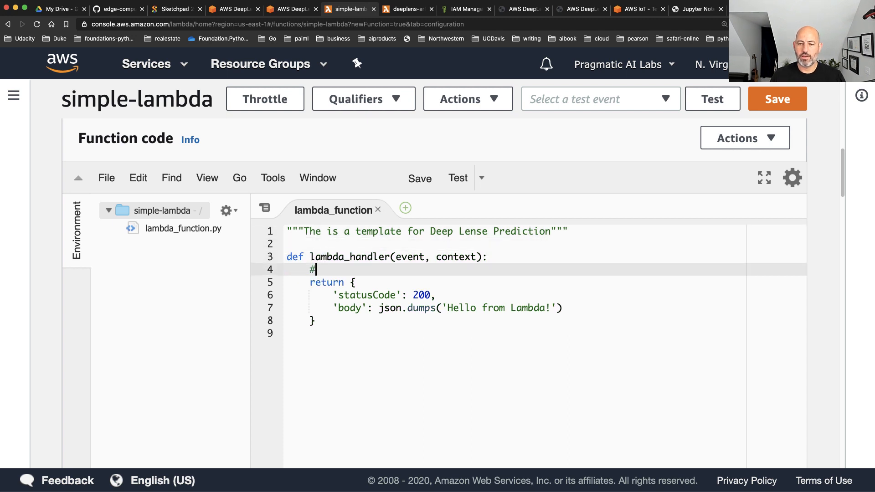
pyautogui.write('T')
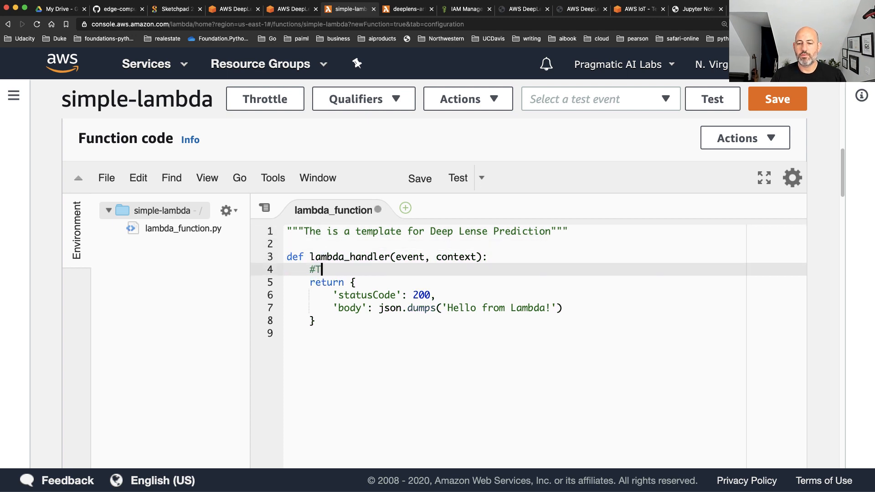
pyautogui.write('his is business logic')
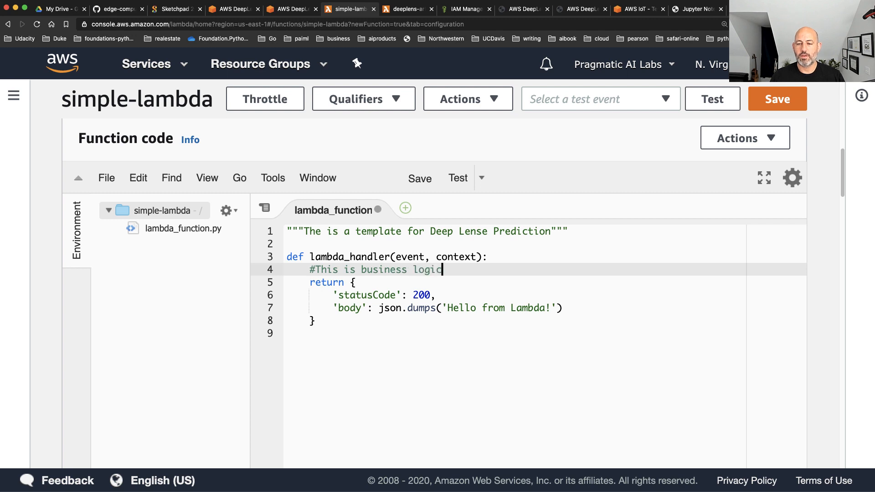
pyautogui.press('Down')
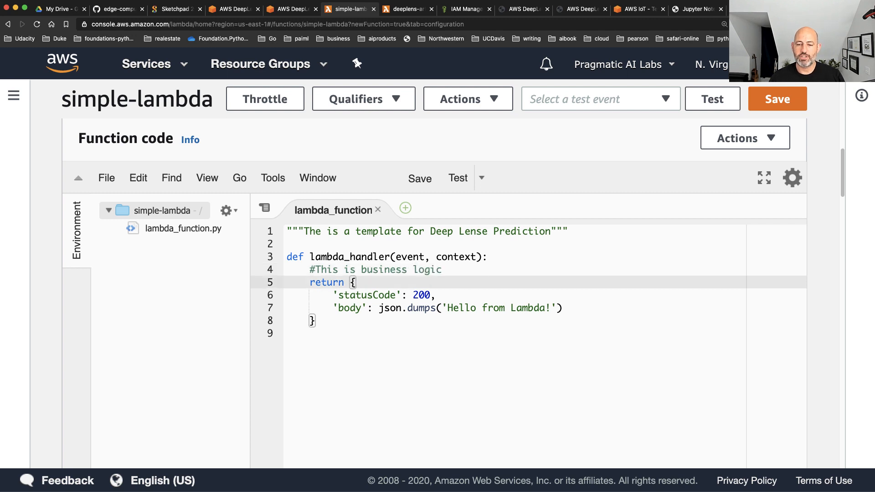
pyautogui.moveTo(311, 283); pyautogui.dragTo(367, 328)
pyautogui.press('BackSpace')
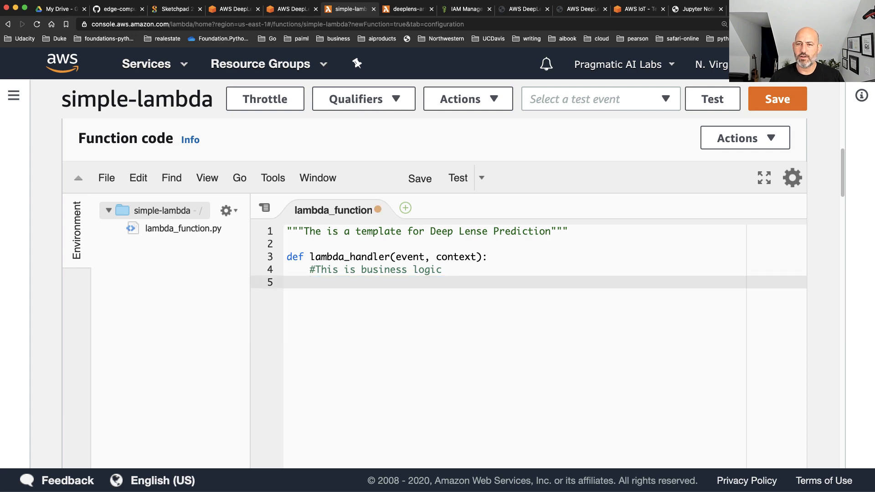
# Look through the Lambda functions list, including the simple-lambda entry, and return to the style transfer function
pyautogui.click(400, 11)
pyautogui.scroll(3, 206, 159)
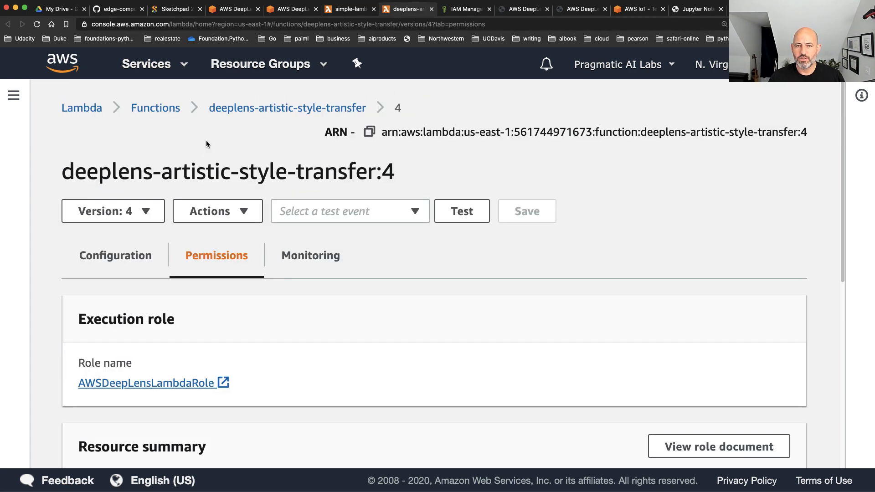
pyautogui.click(155, 107)
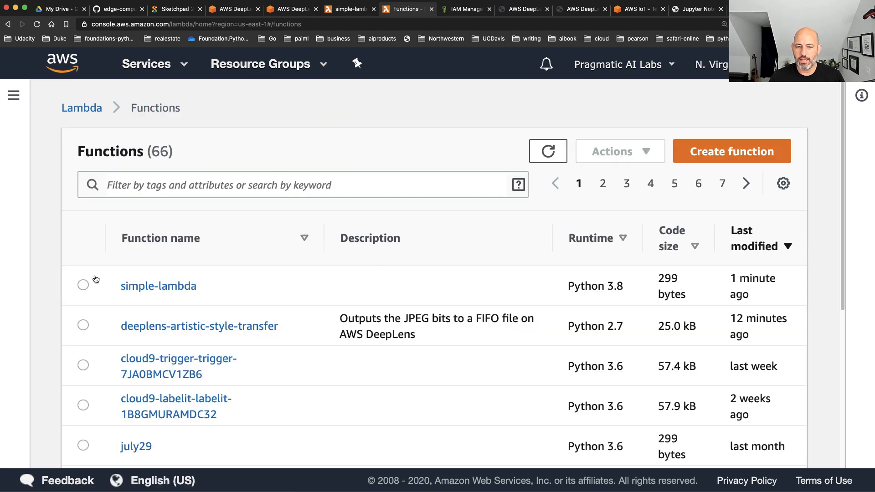
pyautogui.click(152, 285)
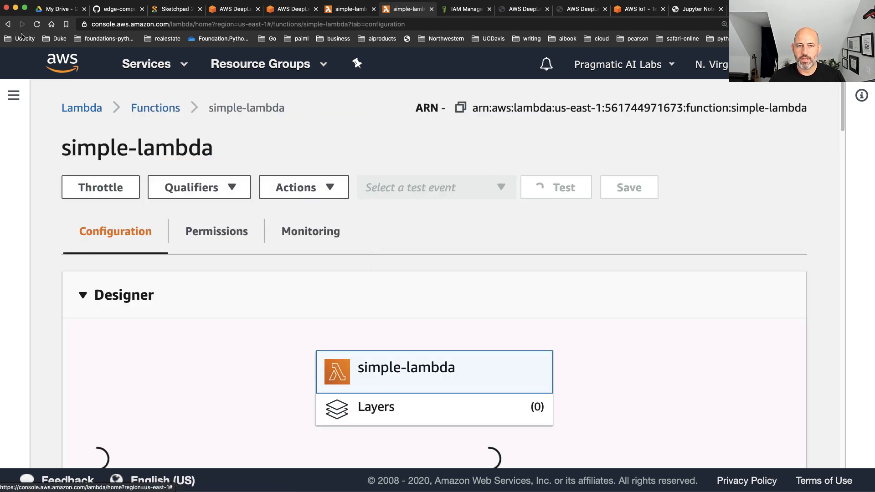
pyautogui.click(7, 24)
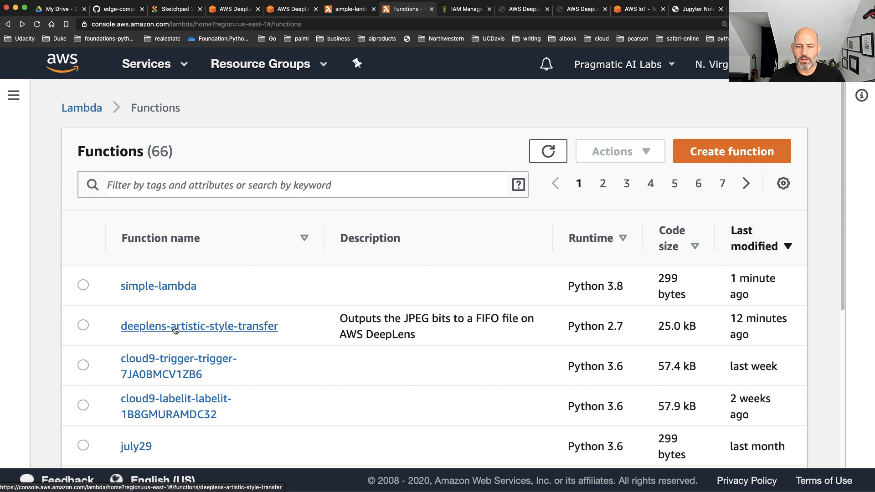
pyautogui.scroll(-1, 179, 380)
pyautogui.scroll(1, 178, 327)
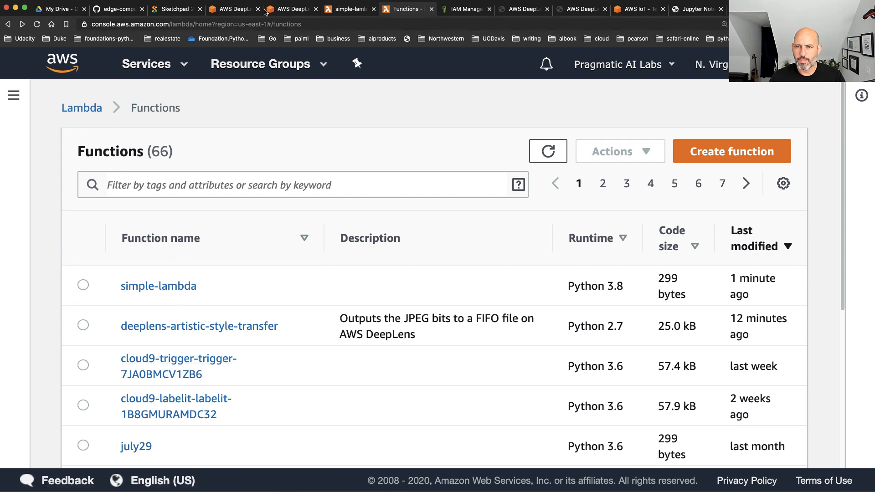
pyautogui.click(8, 24)
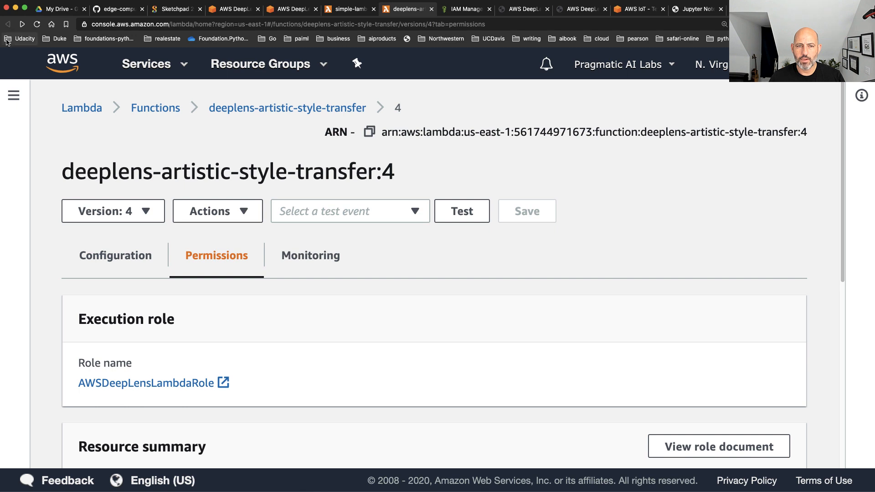
# Close the style transfer function, open version 7 of deeplens-object-detection from the Object-detection-Demo project, and examine its code
pyautogui.click(431, 9)
pyautogui.click(297, 9)
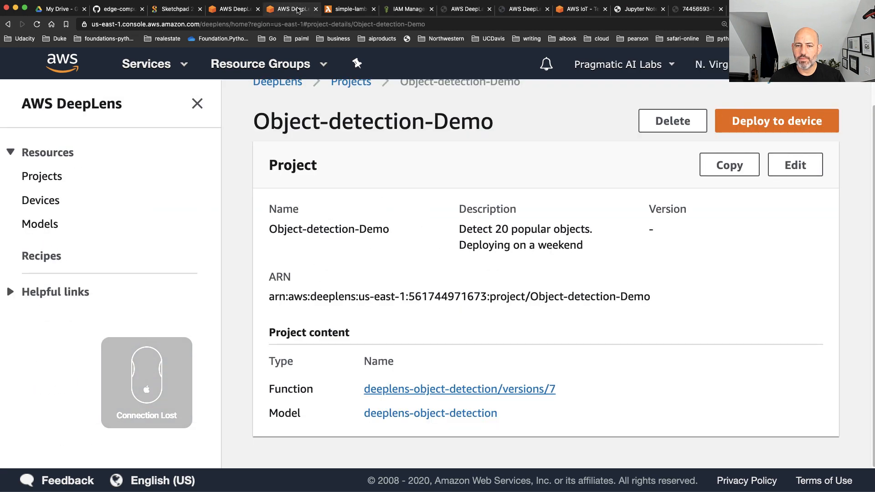
pyautogui.click(435, 389)
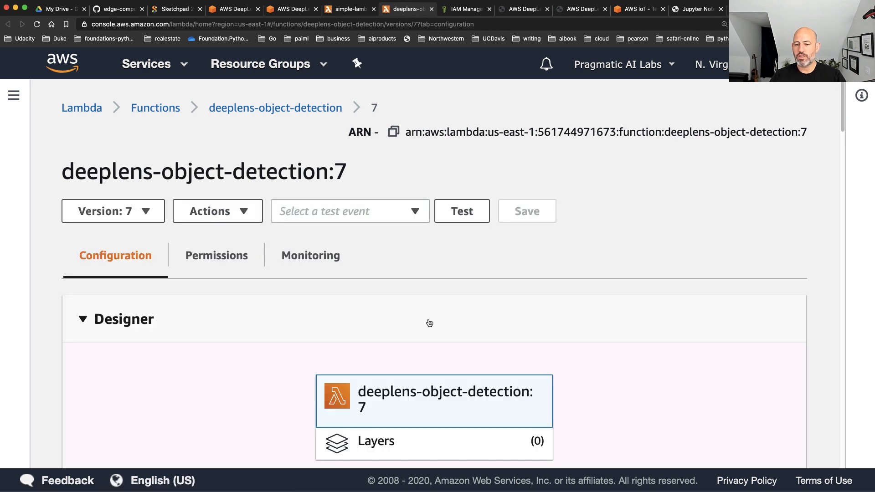
pyautogui.scroll(-10, 314, 325)
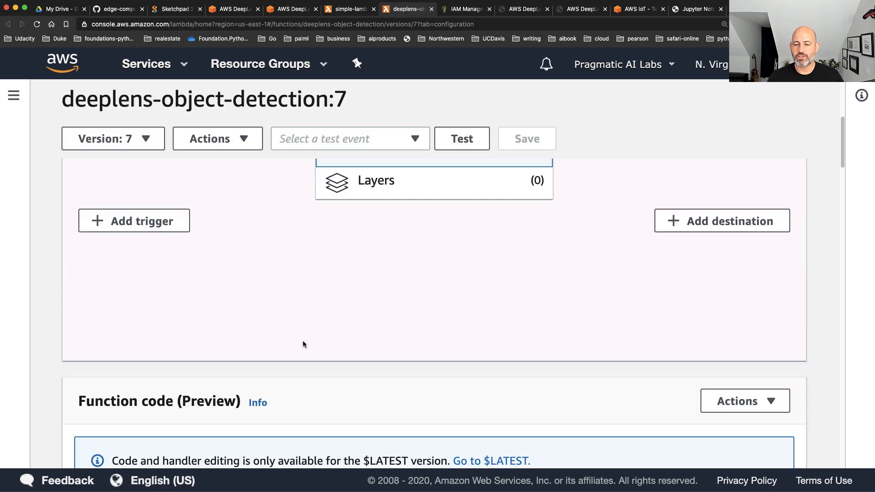
pyautogui.scroll(-4, 432, 311)
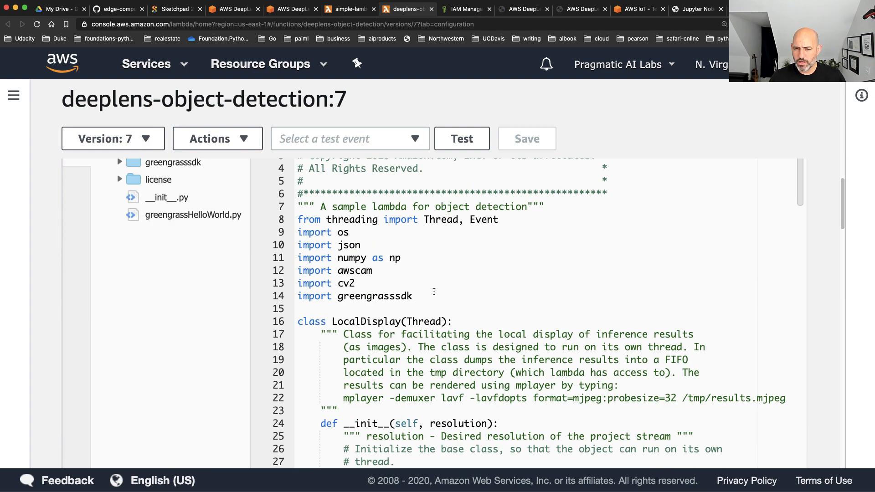
# Examine the deeplens-object-detection code, including the infinite_infer_run entry point, its inference loop, the LocalDisplay class and the imports
pyautogui.scroll(-15, 442, 295)
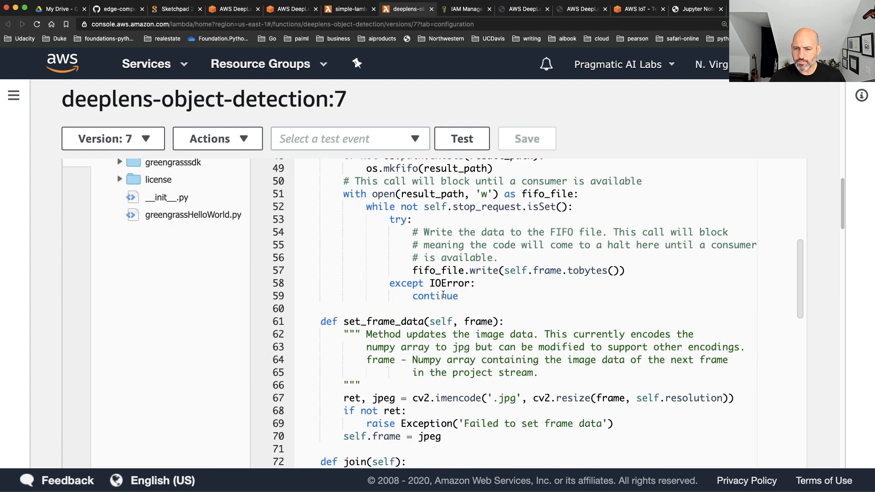
pyautogui.scroll(-20, 443, 294)
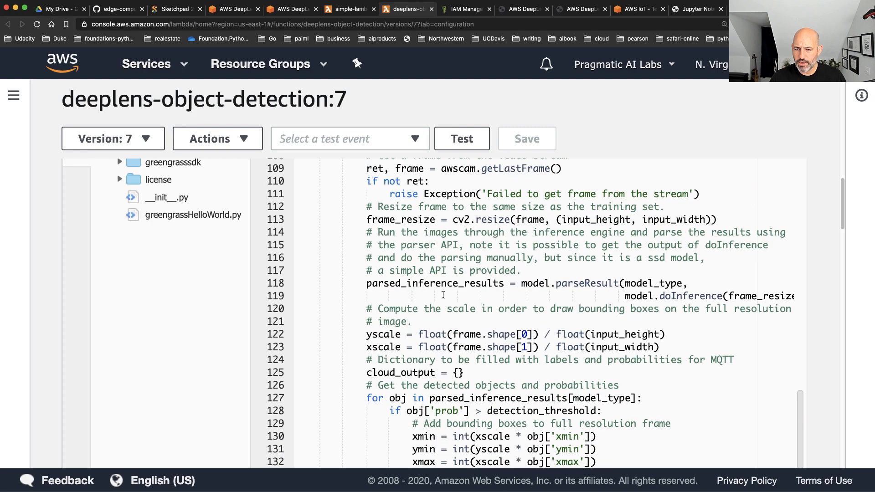
pyautogui.scroll(20, 443, 295)
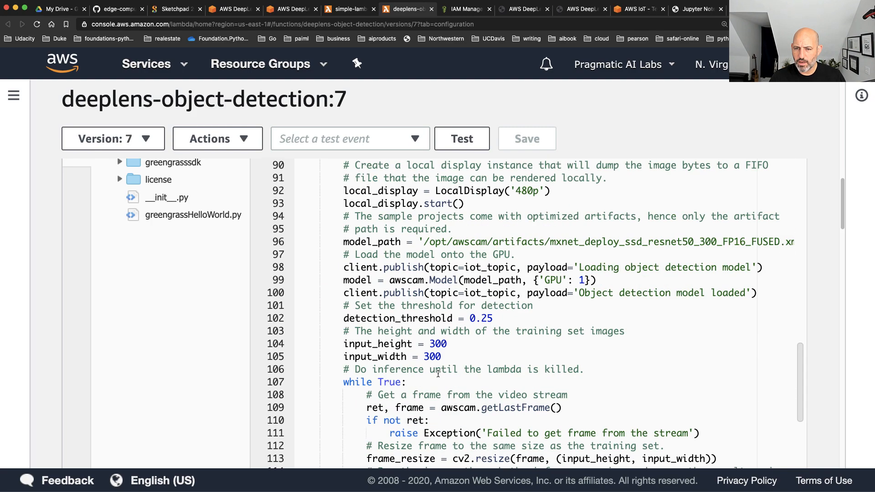
pyautogui.moveTo(463, 274); pyautogui.dragTo(274, 266)
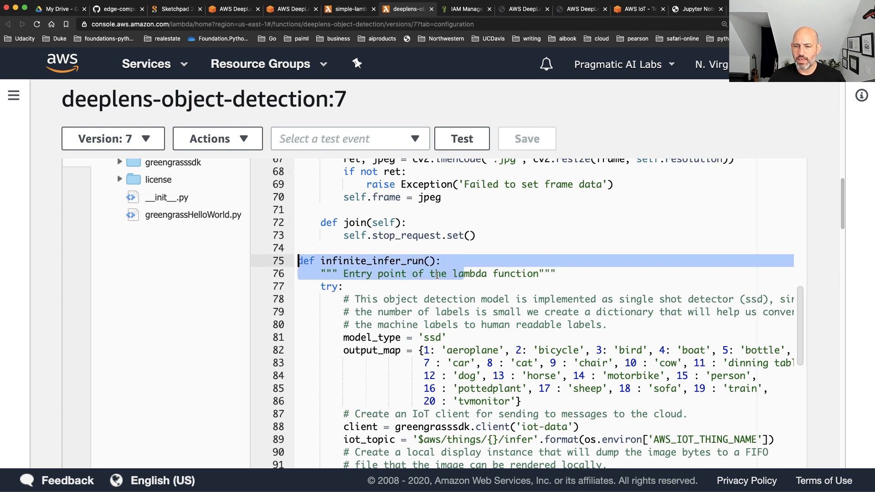
pyautogui.scroll(4, 437, 275)
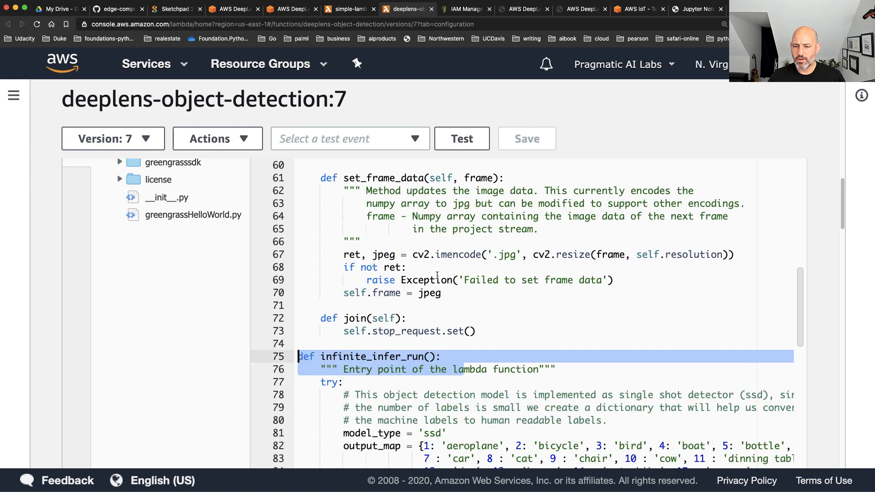
pyautogui.scroll(20, 437, 275)
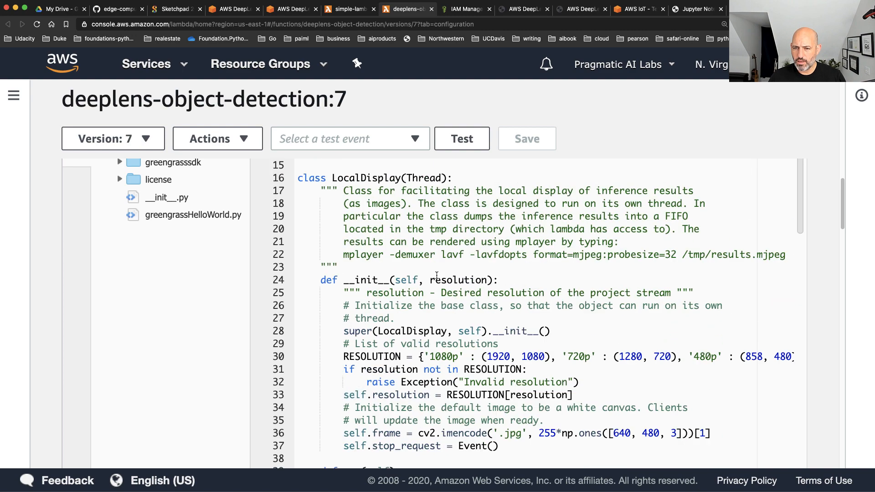
pyautogui.scroll(5, 436, 275)
pyautogui.scroll(3, 437, 275)
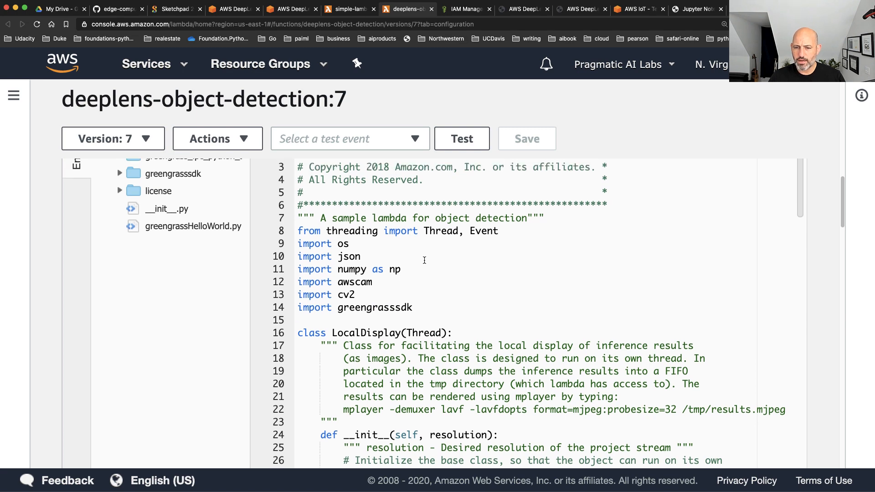
# Return to the simple-lambda function and add the condition if event["bird"]: below the business logic comment
pyautogui.click(349, 8)
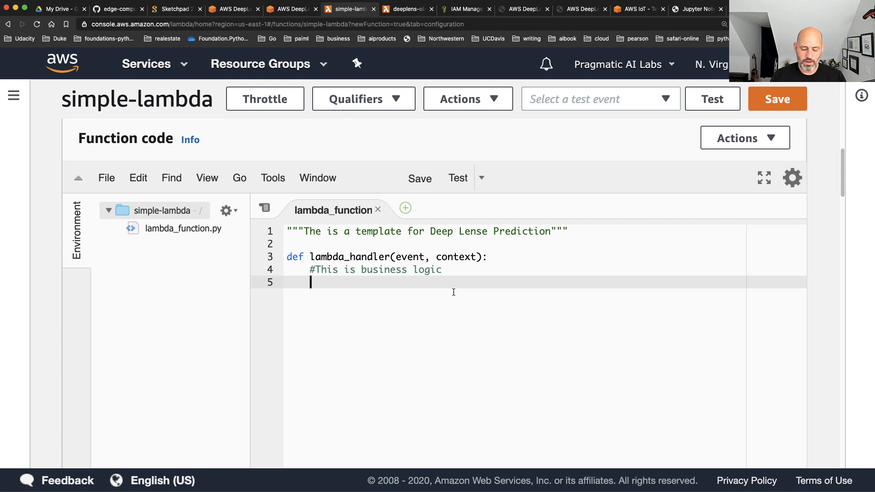
pyautogui.write('if event[')
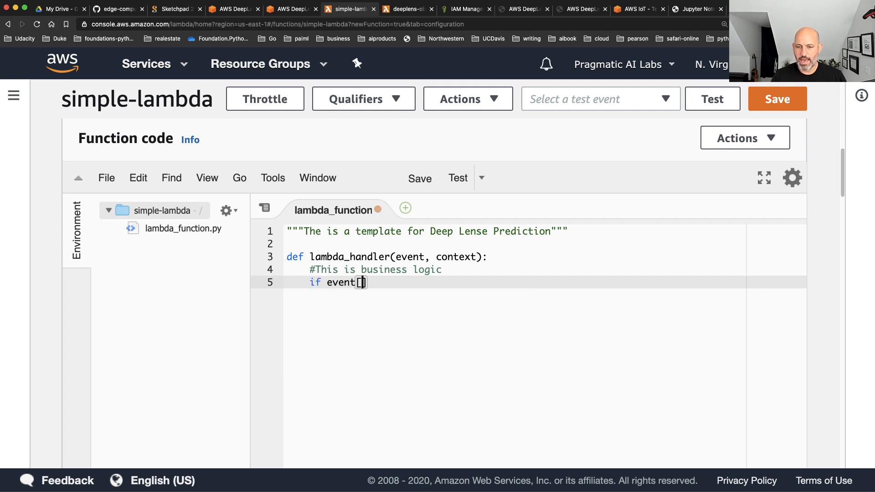
pyautogui.write('"')
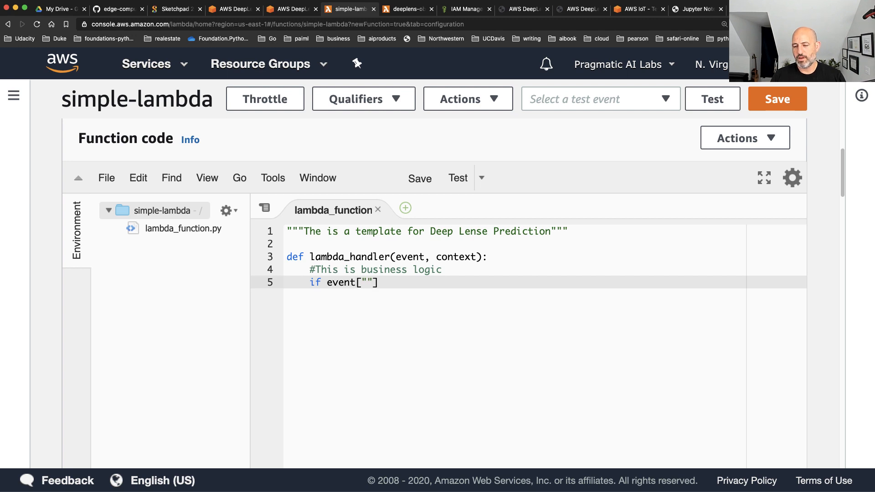
pyautogui.write('bird"]:')
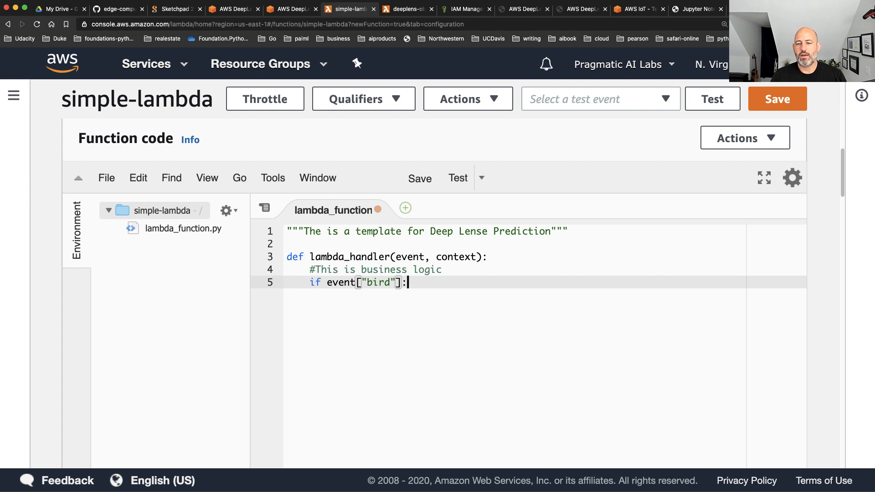
# Add return "{100%: Parrot}" inside the bird condition and save the function
pyautogui.press('Return')
pyautogui.write('retu')
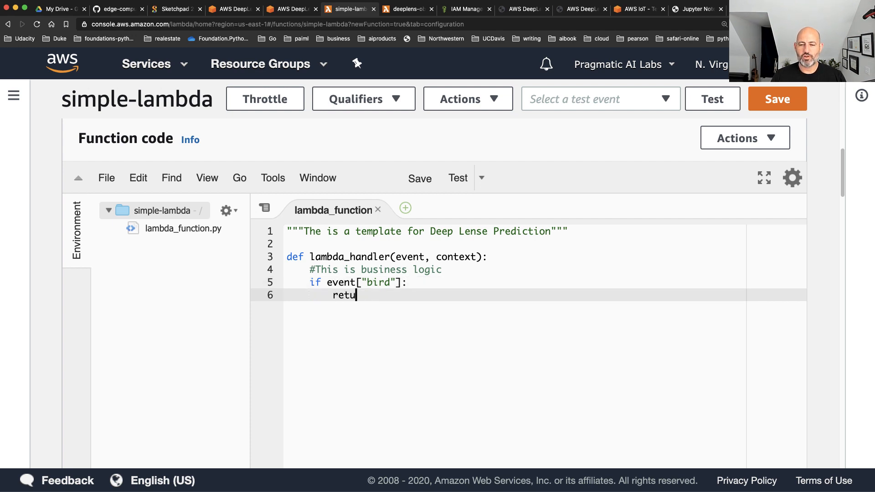
pyautogui.write('rn ""')
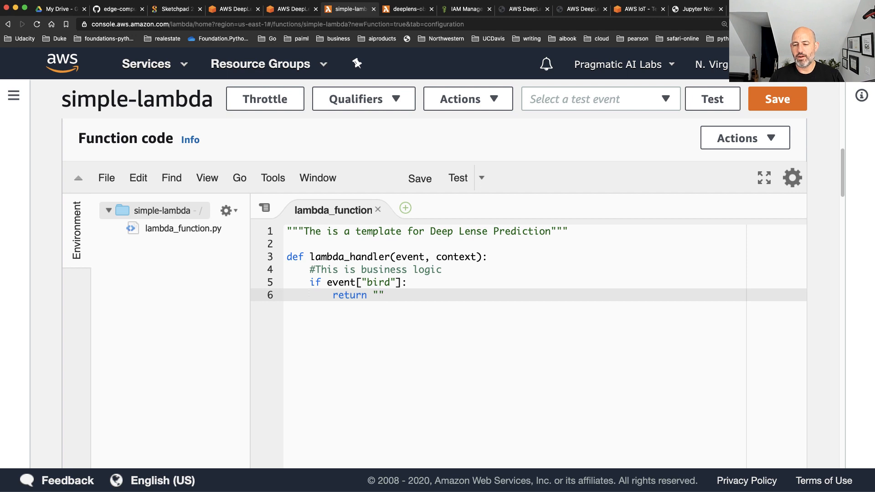
pyautogui.press('Left')
pyautogui.write('{')
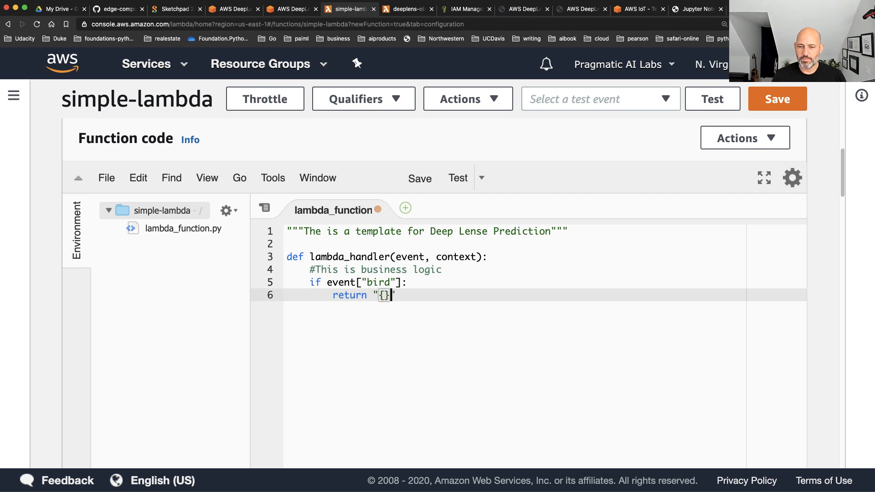
pyautogui.write('1')
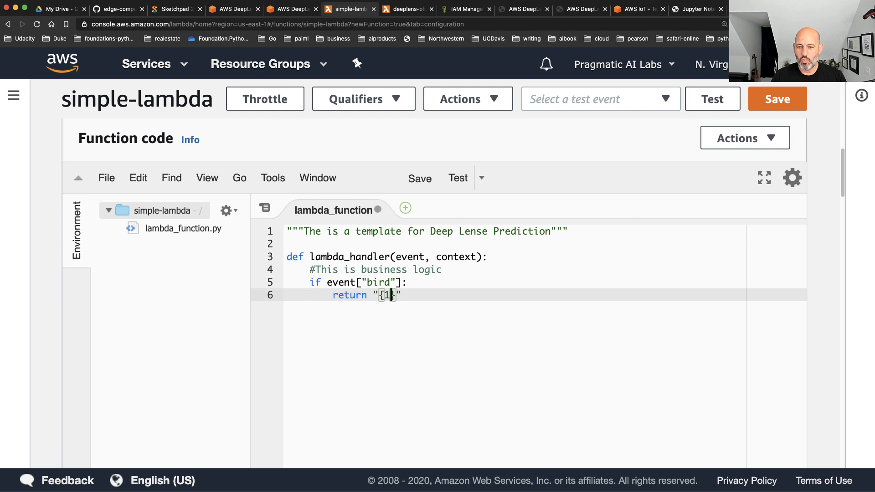
pyautogui.write('00')
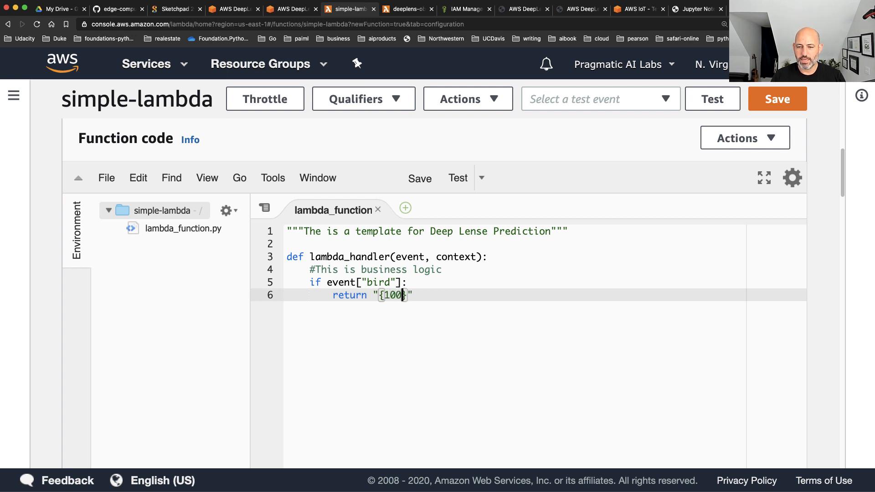
pyautogui.write(':')
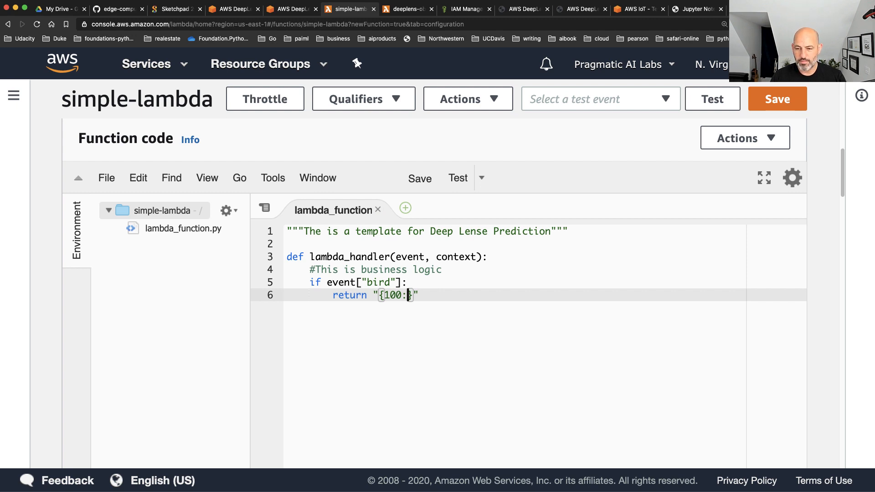
pyautogui.press('Left')
pyautogui.write('%')
pyautogui.press('Right')
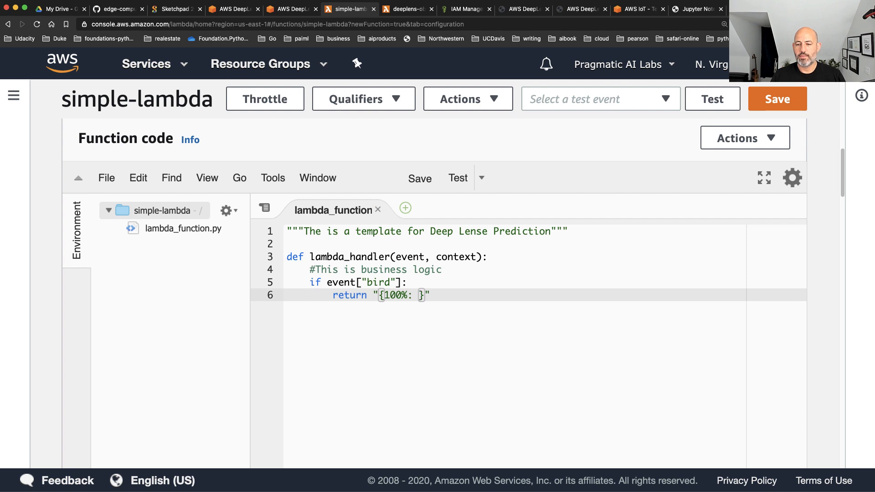
pyautogui.write('Parrot')
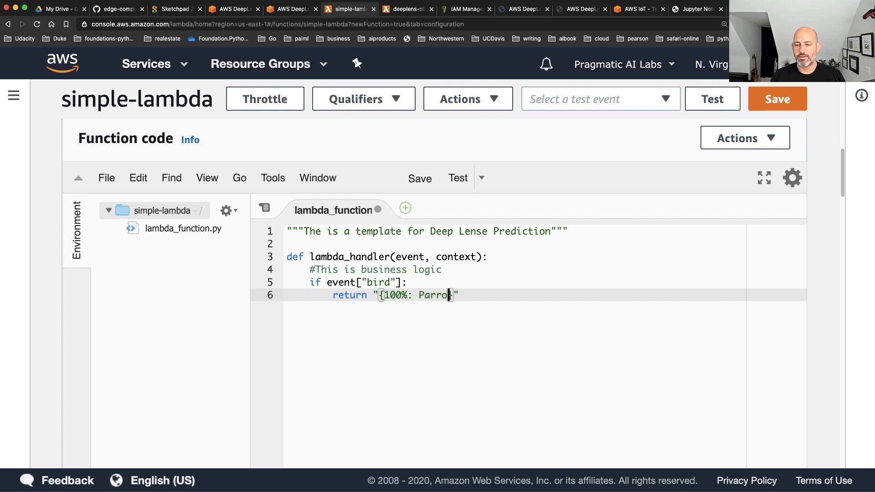
pyautogui.press('Right')
pyautogui.hotkey('ctrl', 's')
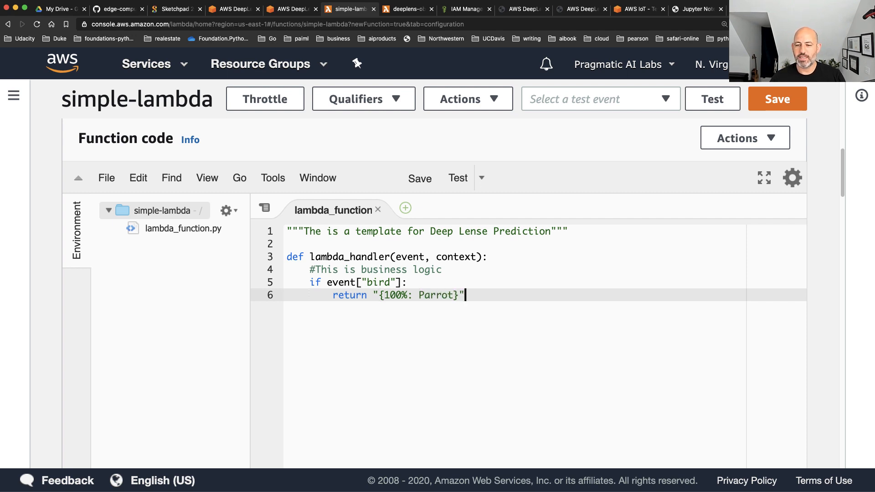
pyautogui.click(775, 100)
# Start a new test event for simple-lambda from the hello-world template and name it testpredict
pyautogui.click(655, 101)
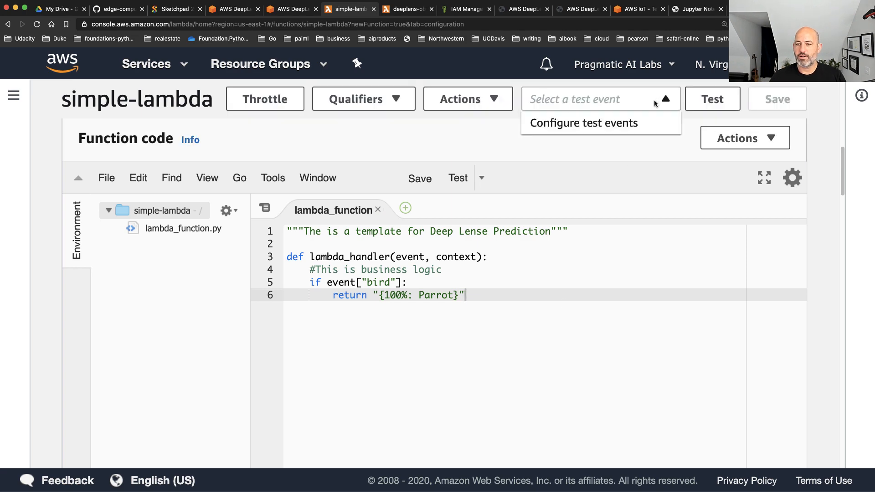
pyautogui.click(622, 124)
pyautogui.click(240, 345)
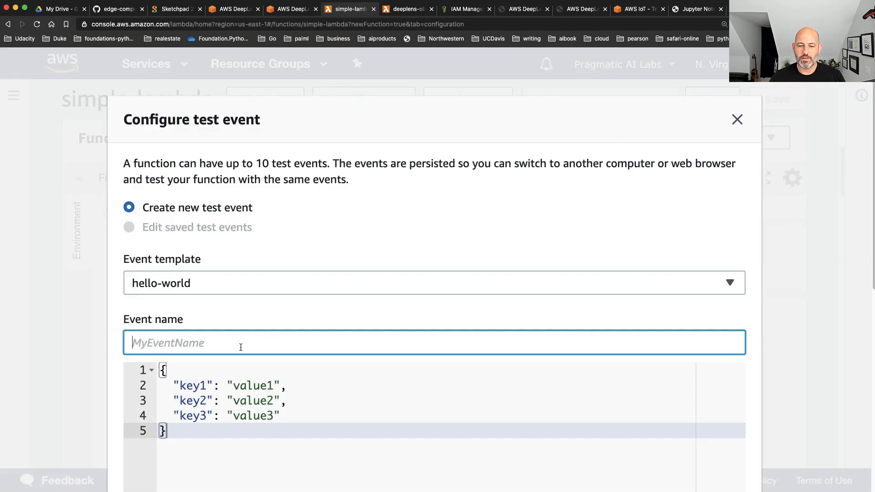
pyautogui.write('test-')
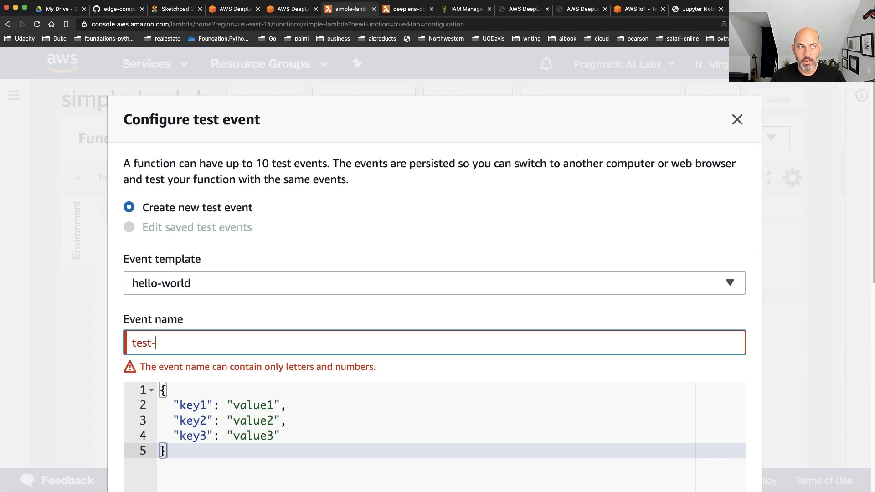
pyautogui.write('predict')
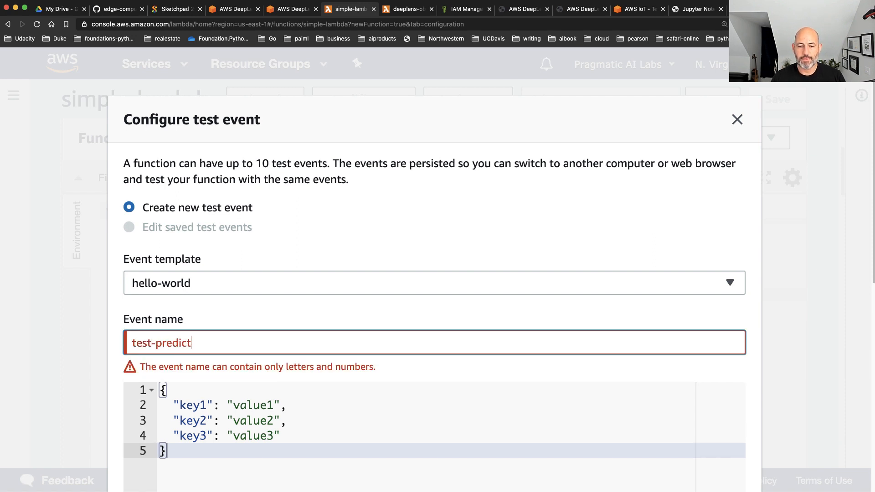
pyautogui.press('Left')
pyautogui.press('Left')
pyautogui.press('Left')
pyautogui.press('Left')
pyautogui.press('BackSpace')
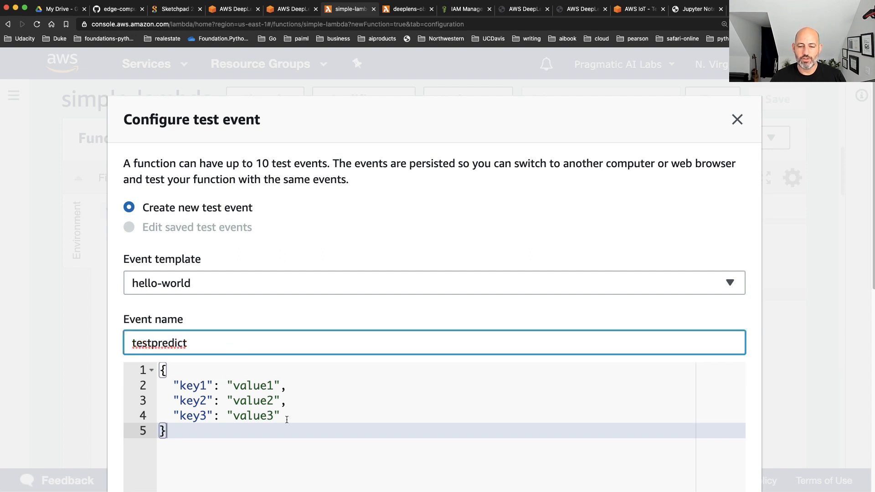
# Remove the three sample key-value pairs from the event's JSON, leaving empty braces, and create the test event
pyautogui.moveTo(286, 415); pyautogui.dragTo(94, 385)
pyautogui.press('BackSpace')
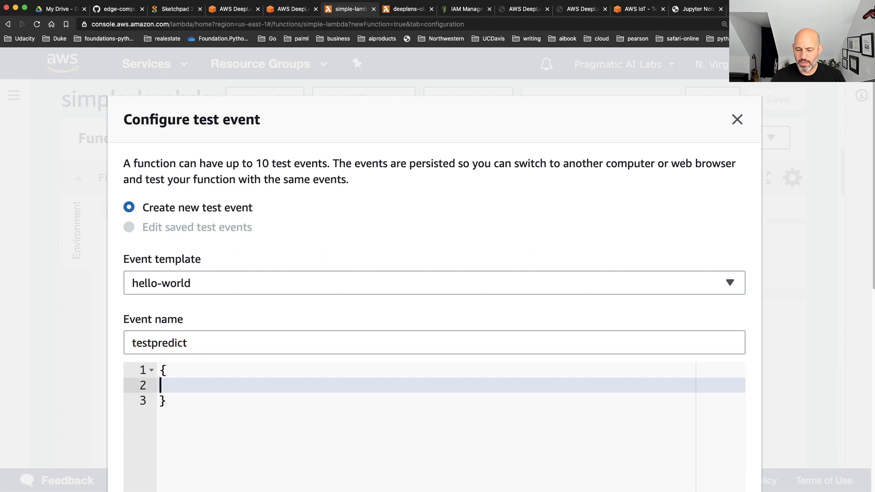
pyautogui.write('"')
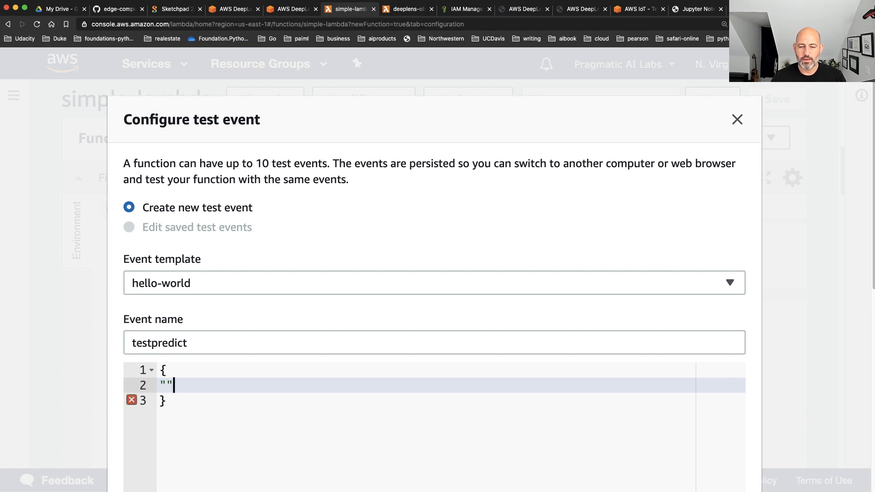
pyautogui.press('BackSpace')
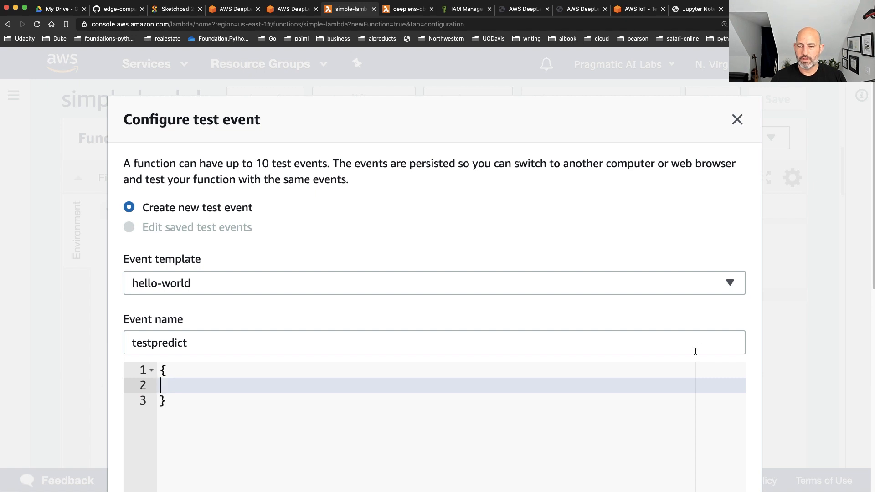
pyautogui.scroll(-10, 652, 332)
pyautogui.click(709, 427)
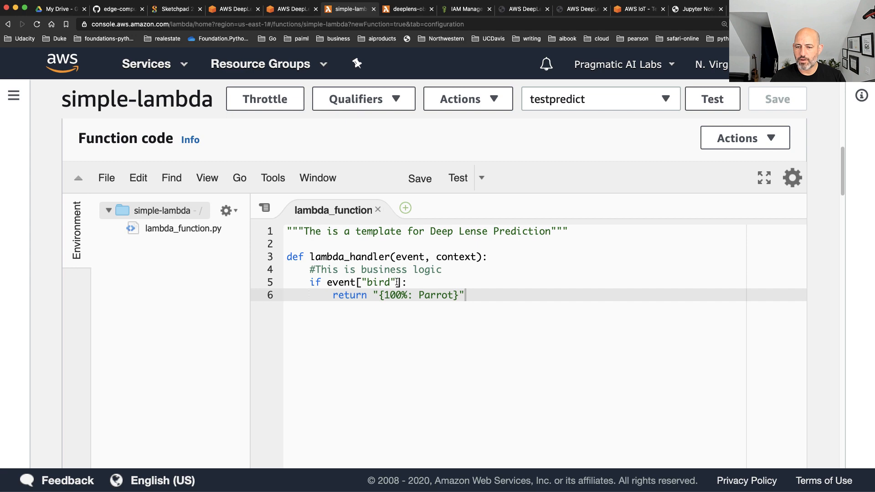
# Copy "bird" from the handler's condition and reopen the testpredict event to enter "bird":"parrot" between its braces
pyautogui.moveTo(397, 282); pyautogui.dragTo(363, 282)
pyautogui.press('super+c')
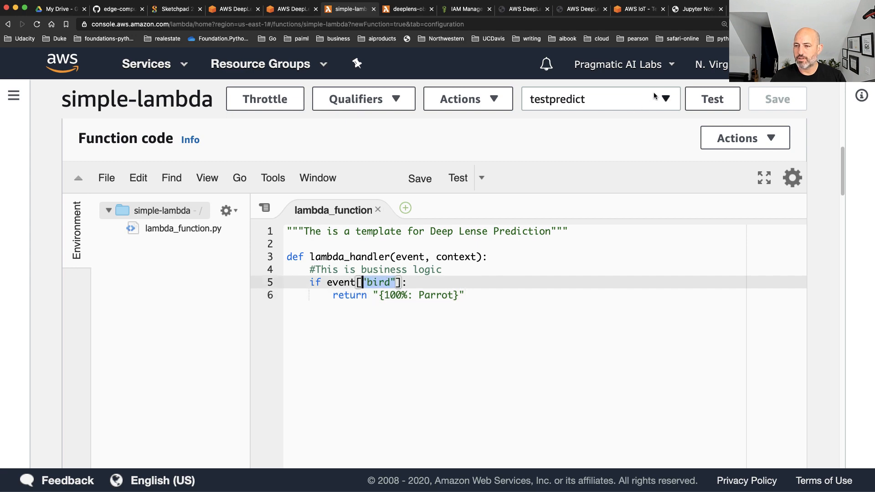
pyautogui.click(655, 96)
pyautogui.click(592, 178)
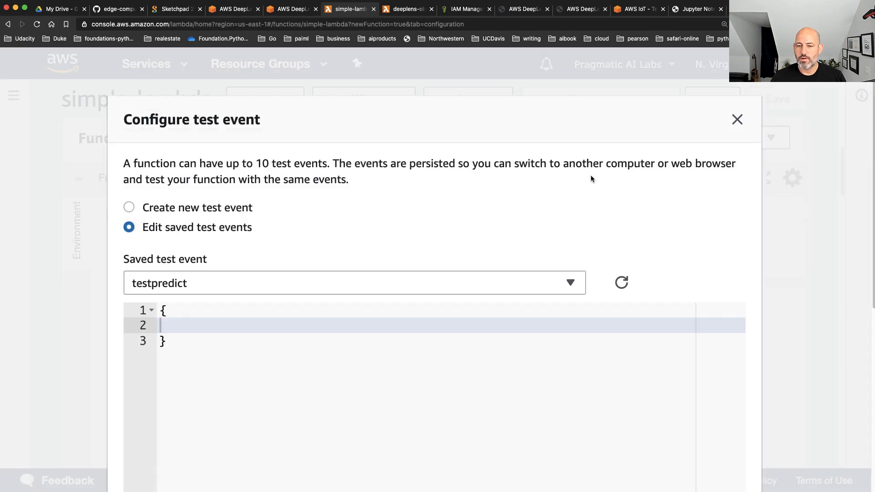
pyautogui.press('super+v')
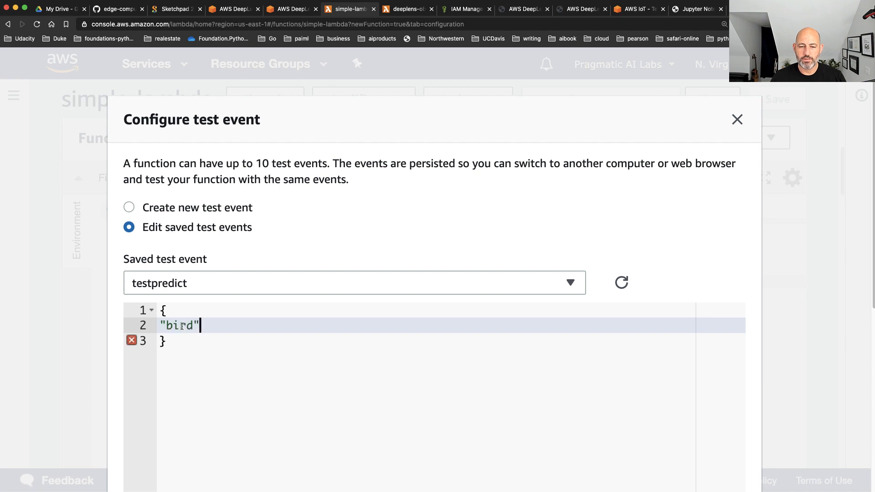
pyautogui.write(':"')
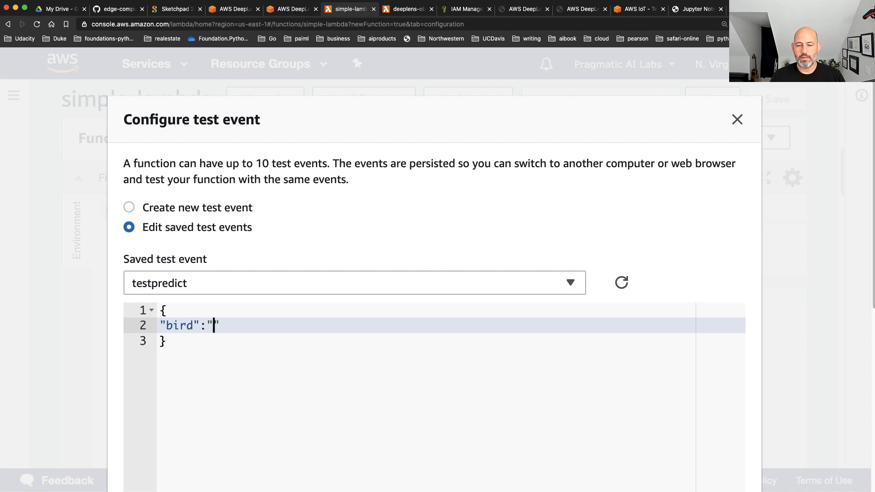
pyautogui.write('par')
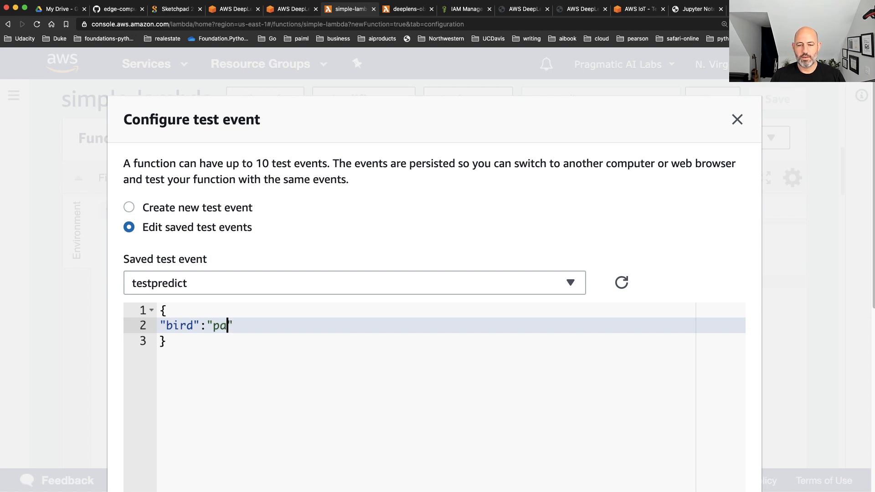
pyautogui.write('rot')
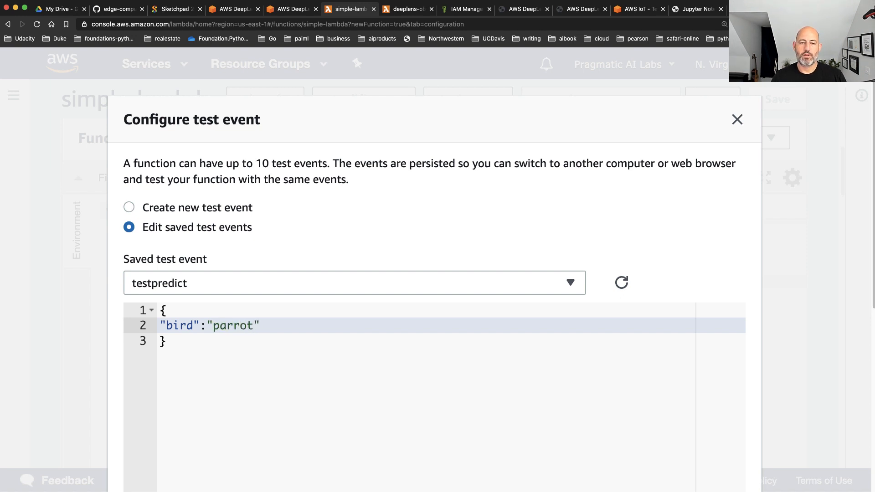
# Save the testpredict event, run simple-lambda's test with it, and highlight the response in the execution results
pyautogui.scroll(-10, 764, 318)
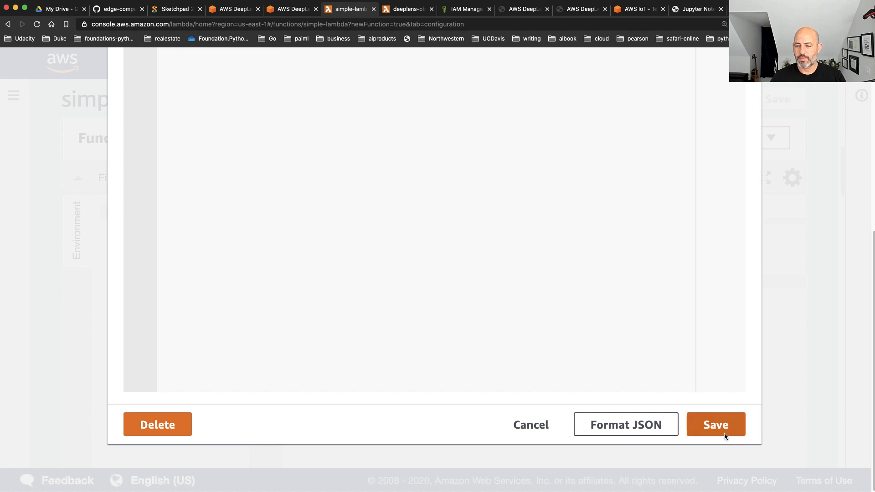
pyautogui.click(724, 435)
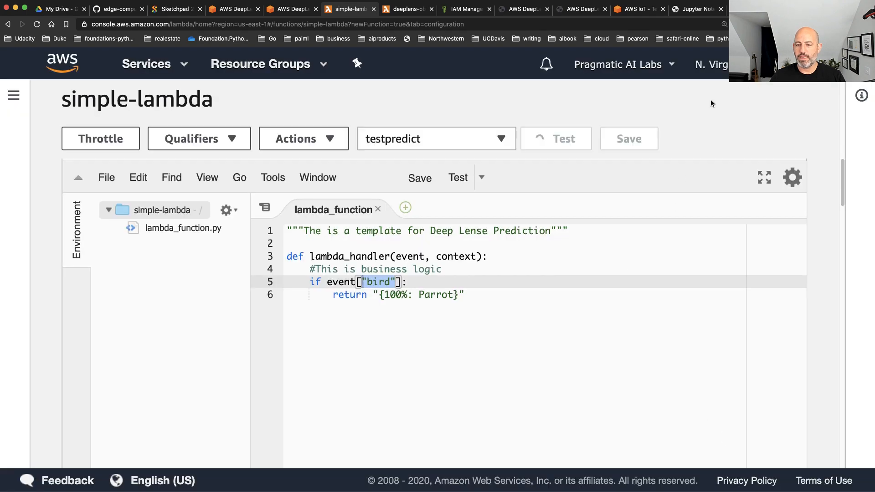
pyautogui.moveTo(345, 326); pyautogui.dragTo(248, 304)
pyautogui.scroll(3, 447, 211)
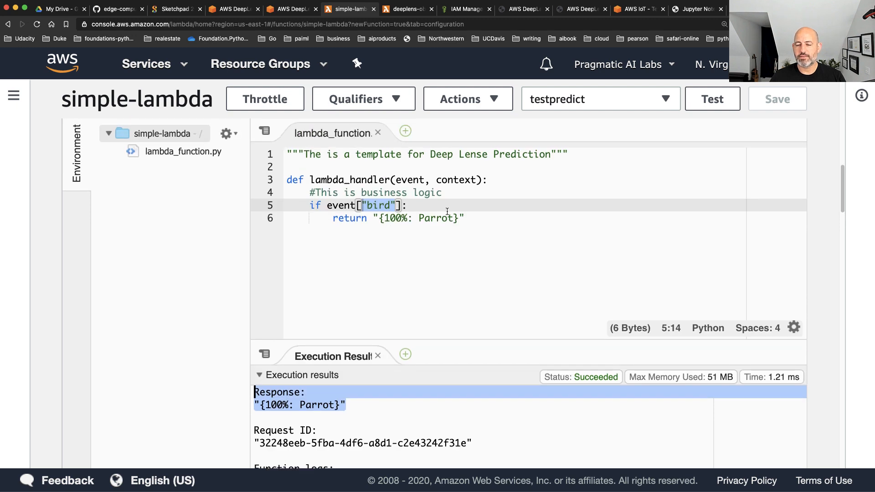
pyautogui.scroll(1, 447, 211)
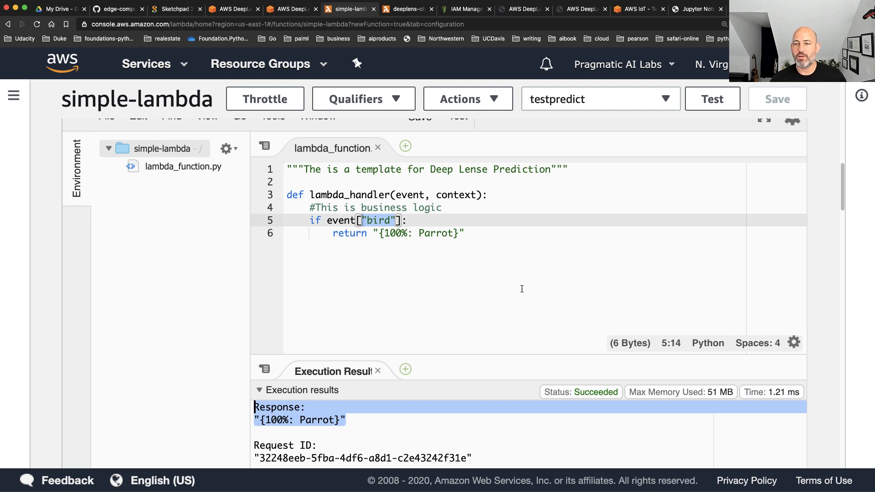
# Return to the DeepLens project list and start a new project using the blank project option
pyautogui.click(280, 10)
pyautogui.scroll(3, 379, 274)
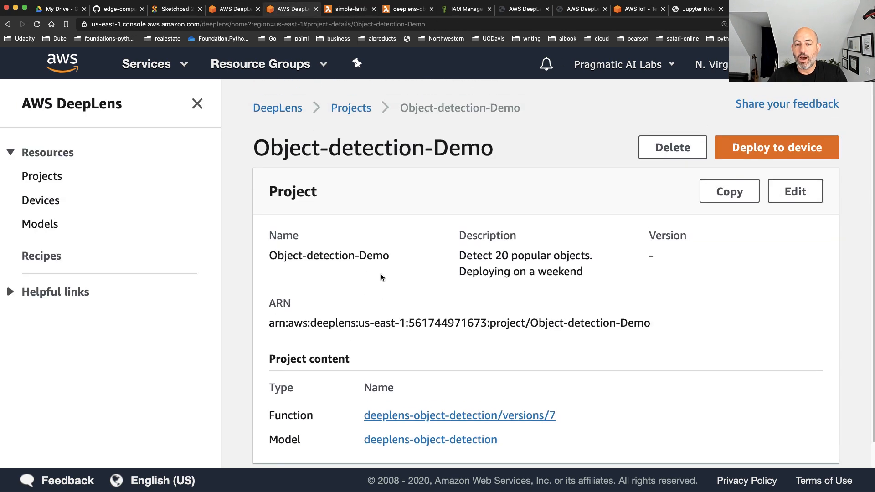
pyautogui.click(288, 108)
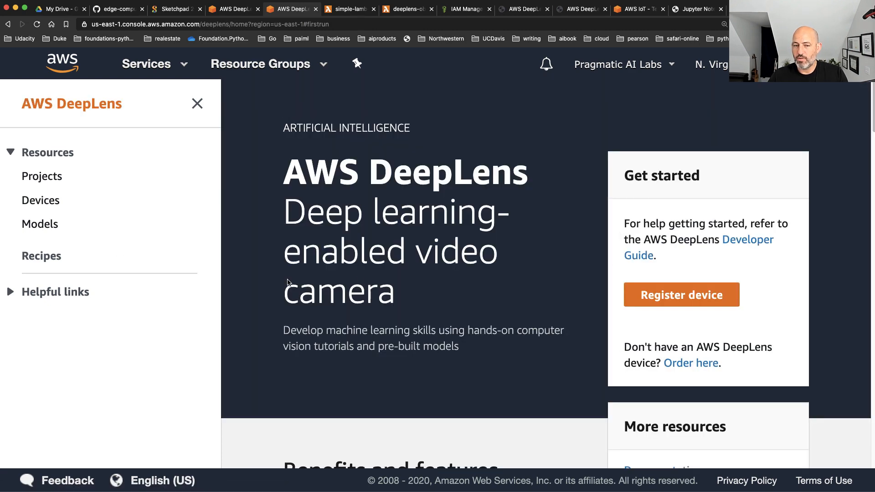
pyautogui.click(28, 177)
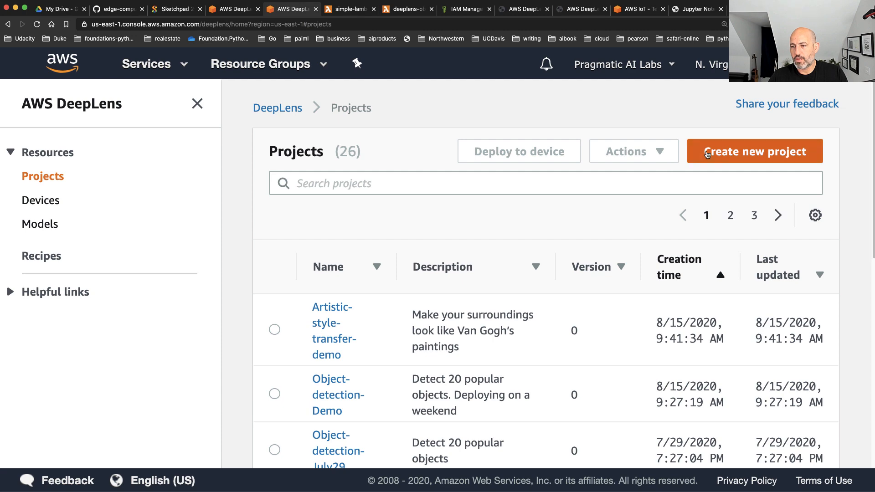
pyautogui.click(755, 151)
pyautogui.scroll(-5, 462, 318)
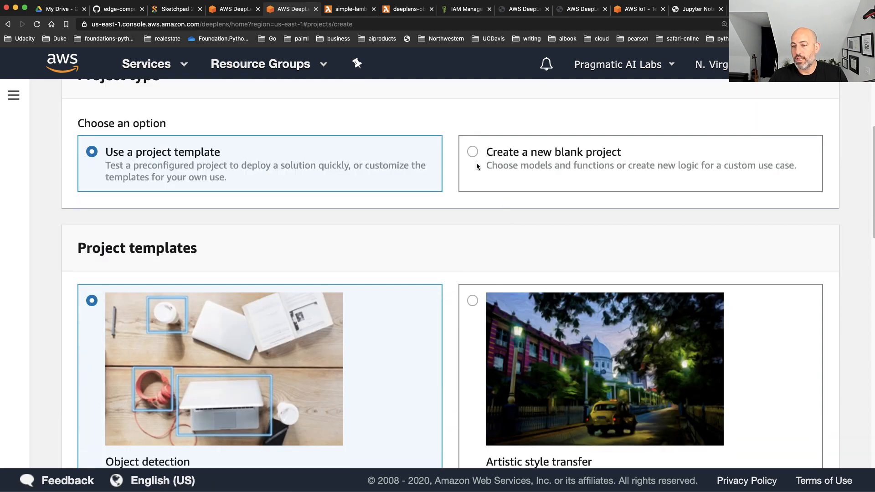
pyautogui.click(474, 153)
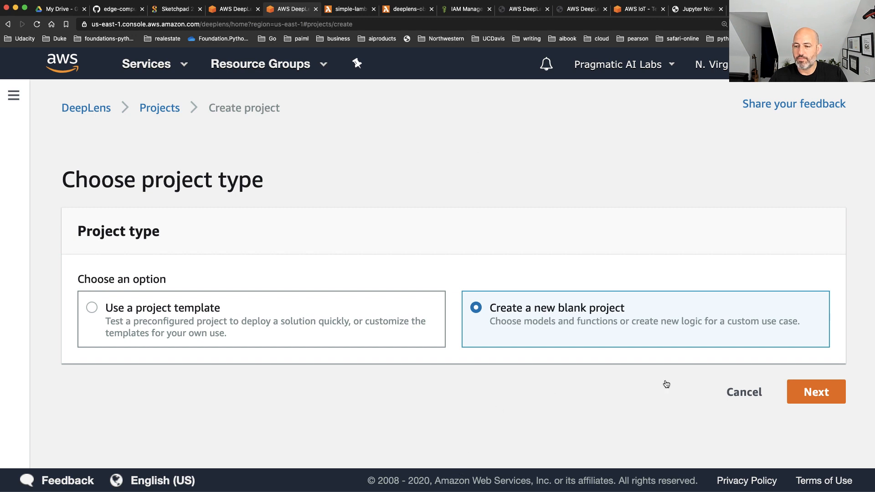
pyautogui.click(821, 400)
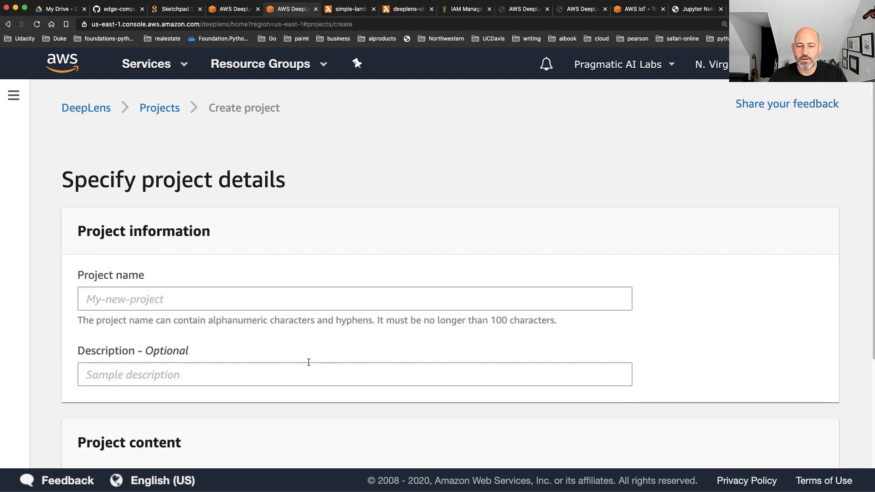
# Name the new DeepLens project From-Scratch
pyautogui.click(147, 299)
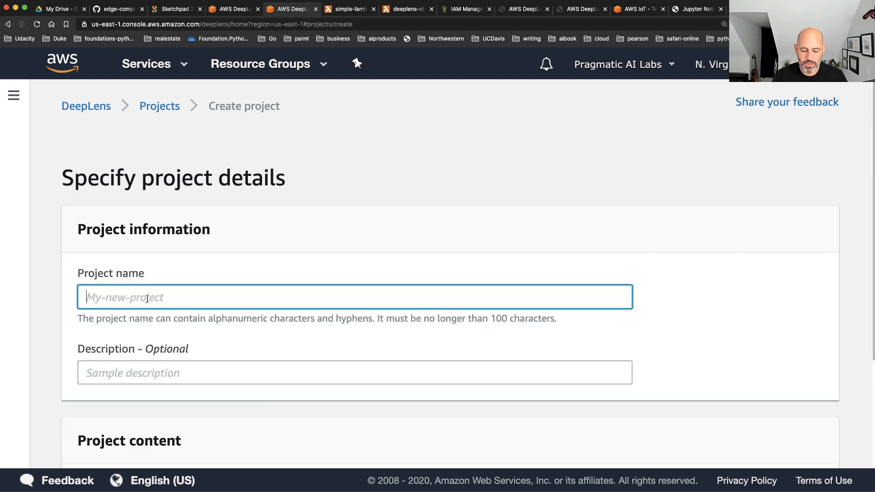
pyautogui.write('From-Scratch')
# Look through the models available to add to the project and open the form for importing a SageMaker-trained model
pyautogui.scroll(-3, 160, 286)
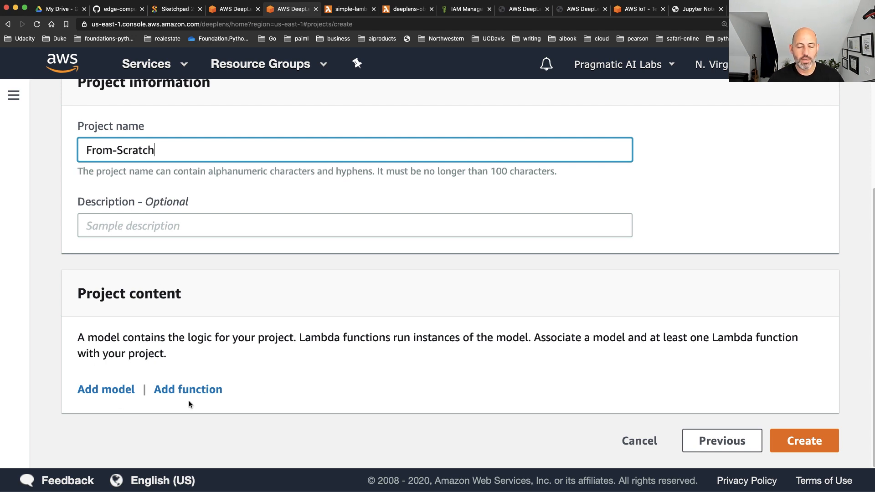
pyautogui.click(109, 391)
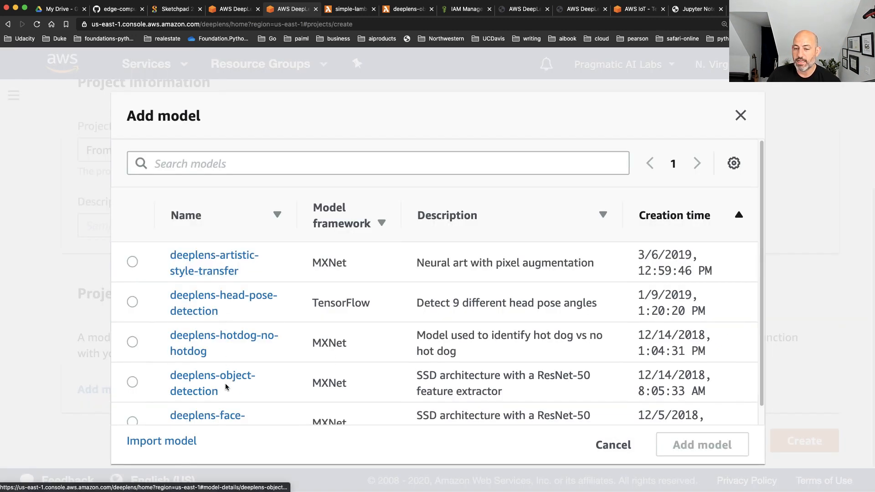
pyautogui.scroll(-1, 225, 387)
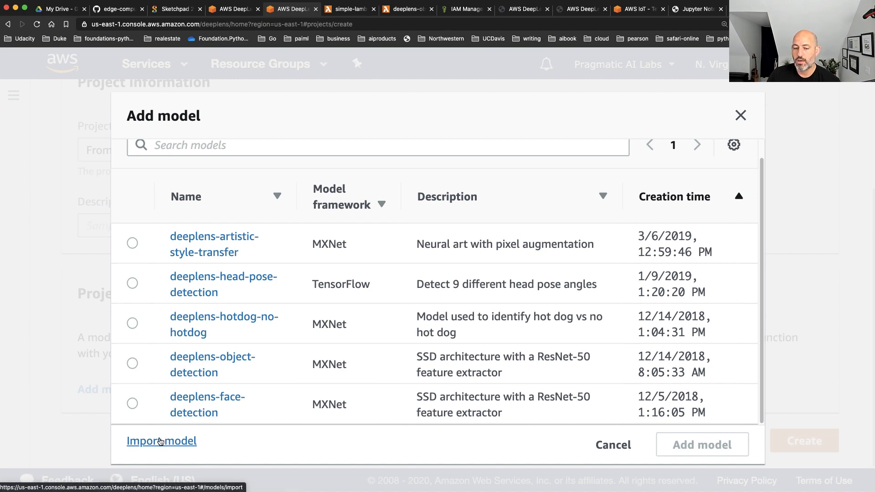
pyautogui.click(161, 441)
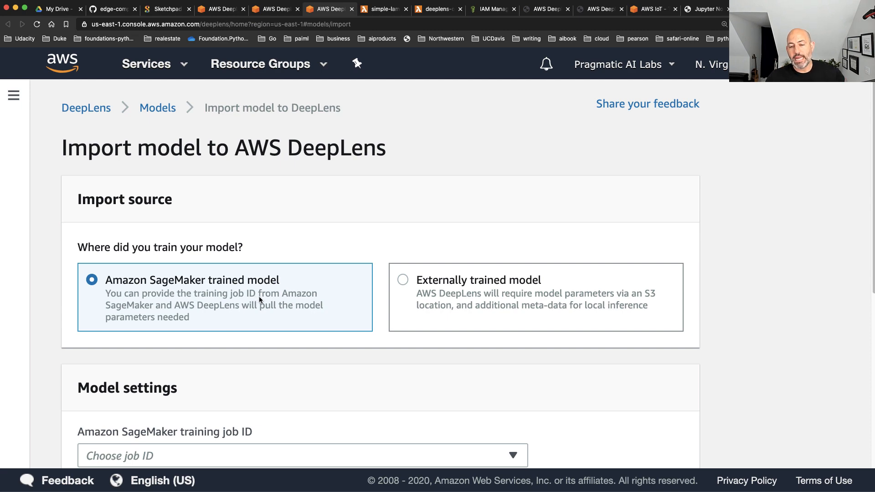
pyautogui.scroll(-5, 269, 314)
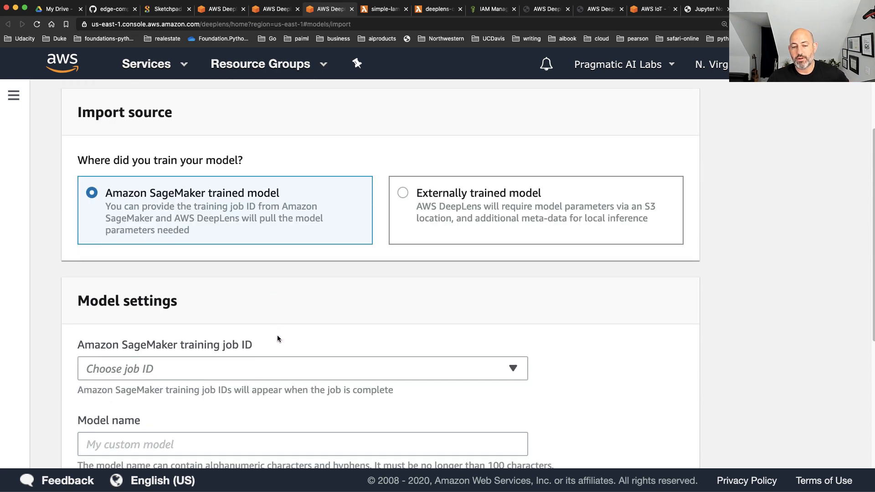
pyautogui.scroll(-5, 273, 337)
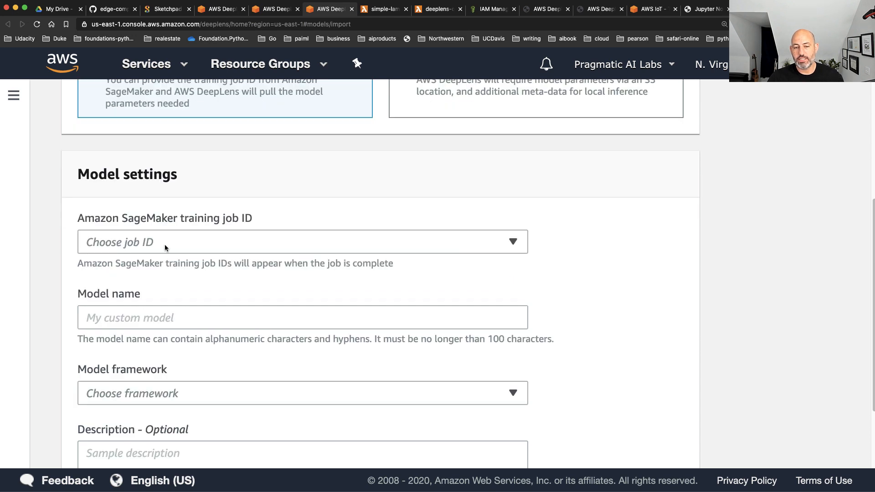
pyautogui.click(165, 247)
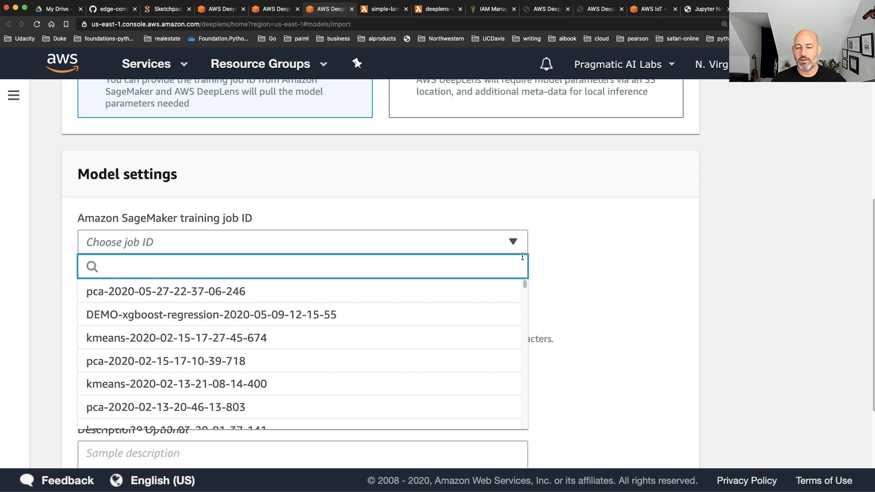
pyautogui.scroll(-3, 244, 360)
pyautogui.scroll(4, 244, 358)
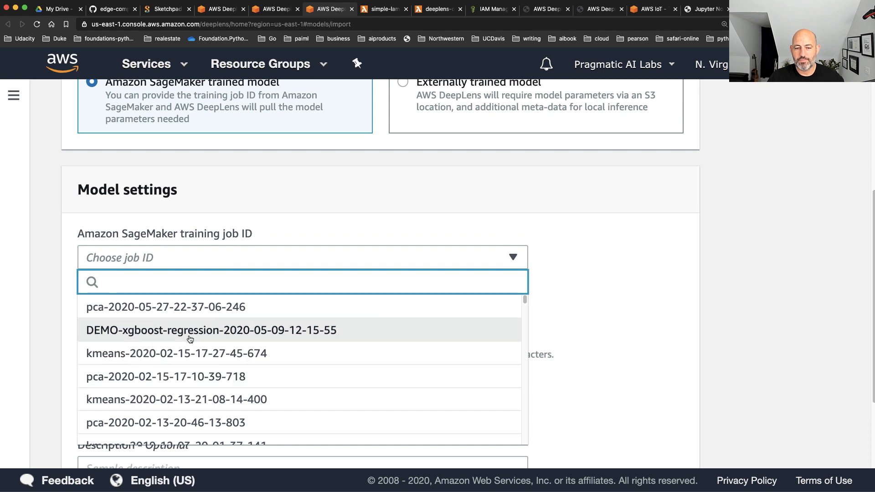
pyautogui.click(477, 305)
pyautogui.scroll(-1, 559, 314)
pyautogui.scroll(-3, 559, 317)
pyautogui.click(251, 259)
pyautogui.write('hellofeb15')
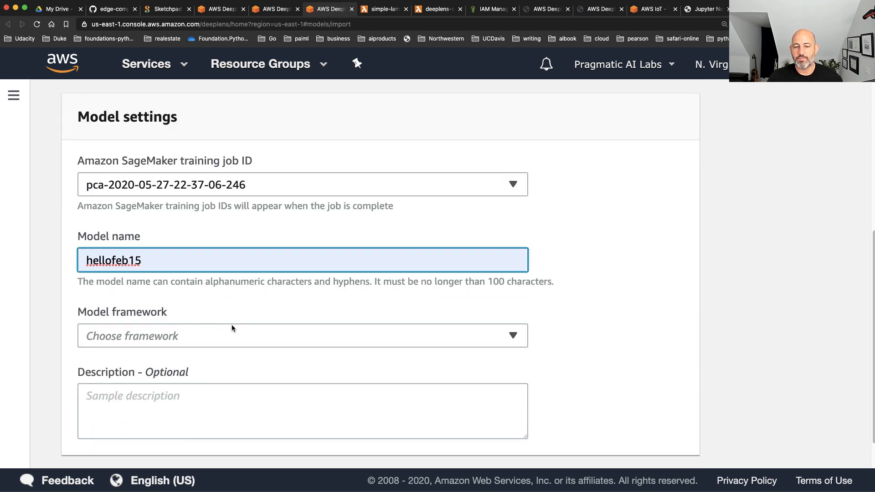
# Set the model's framework to MXNet and its description to "Here is my object detection prototype", and cancel the import
pyautogui.scroll(-1, 231, 326)
pyautogui.click(215, 320)
pyautogui.click(103, 342)
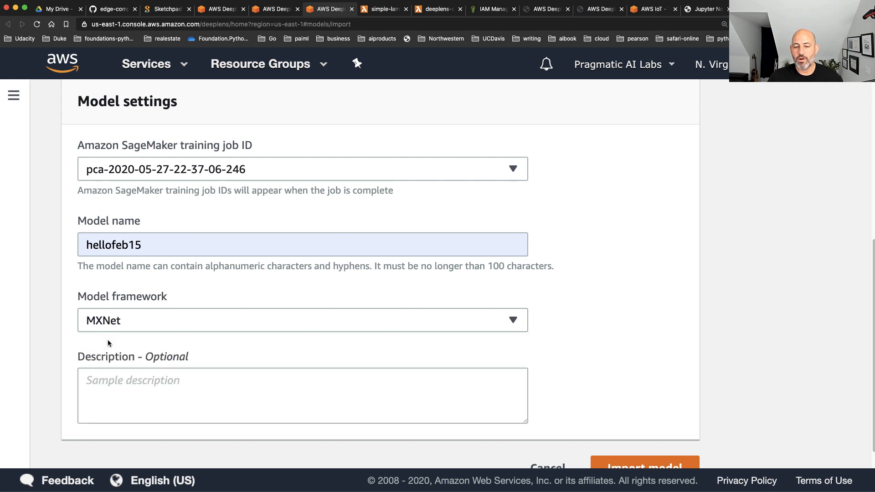
pyautogui.scroll(-1, 493, 310)
pyautogui.click(263, 363)
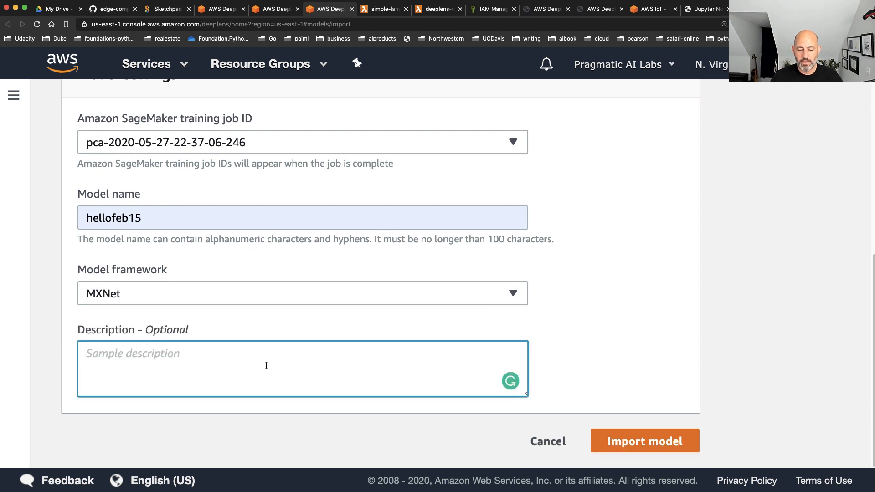
pyautogui.write('Here is ')
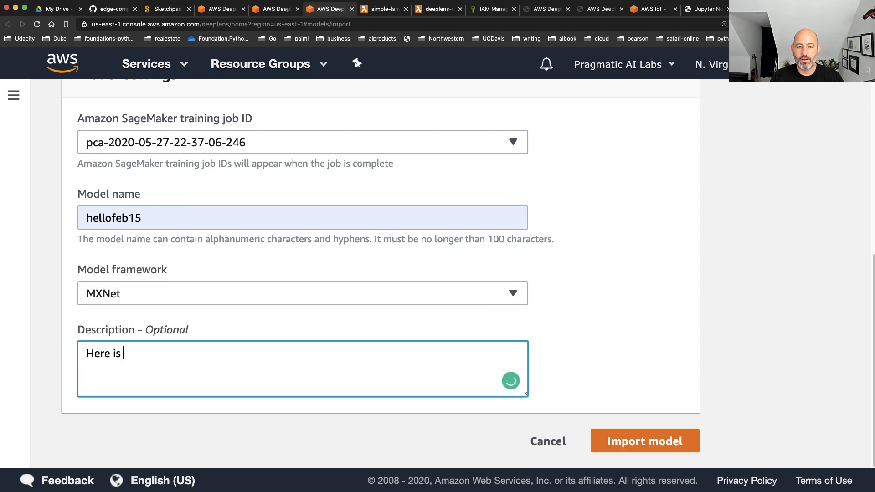
pyautogui.write('my object')
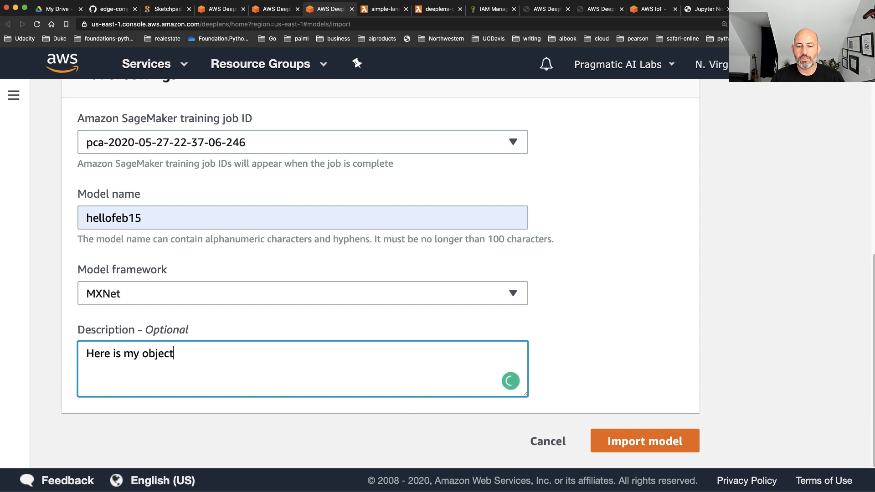
pyautogui.write(' detection prototype')
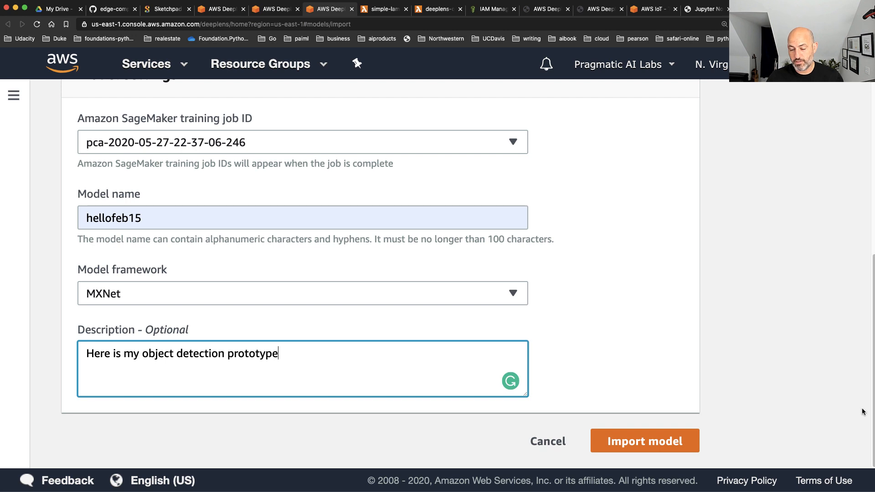
pyautogui.click(535, 448)
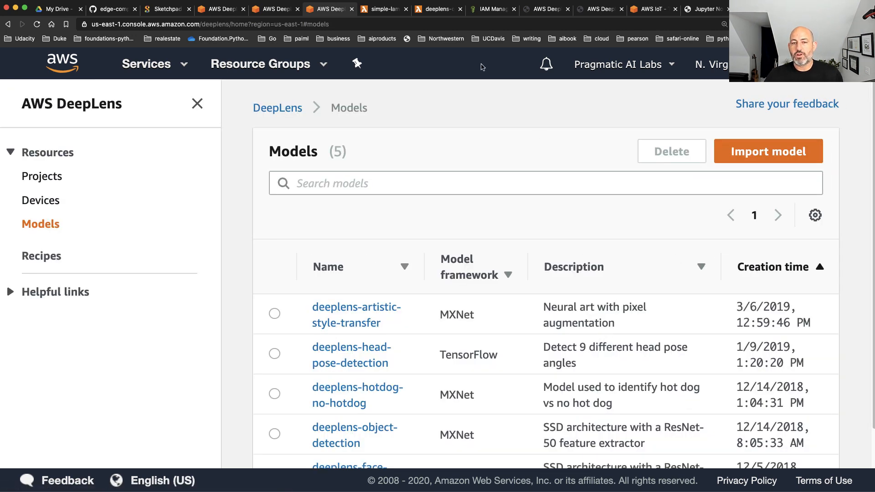
# Go to the AWS Management Console home page, search the services for "sage" and open Amazon SageMaker
pyautogui.click(219, 13)
pyautogui.click(63, 68)
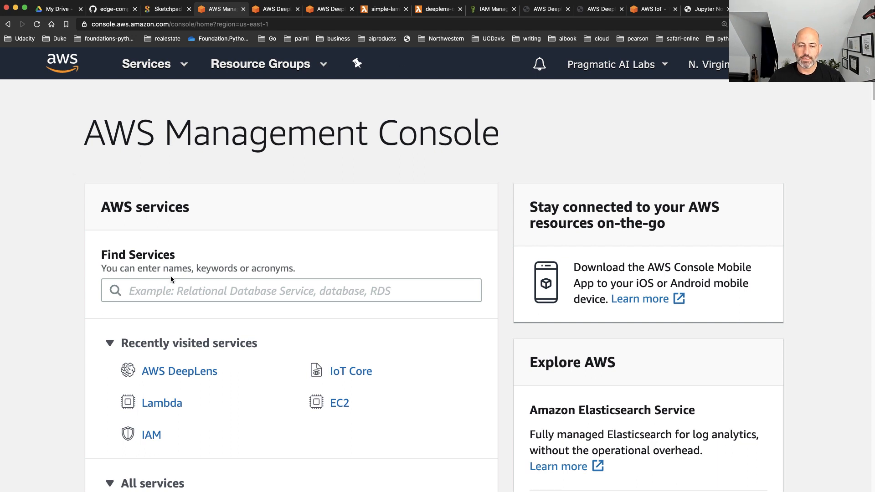
pyautogui.click(170, 287)
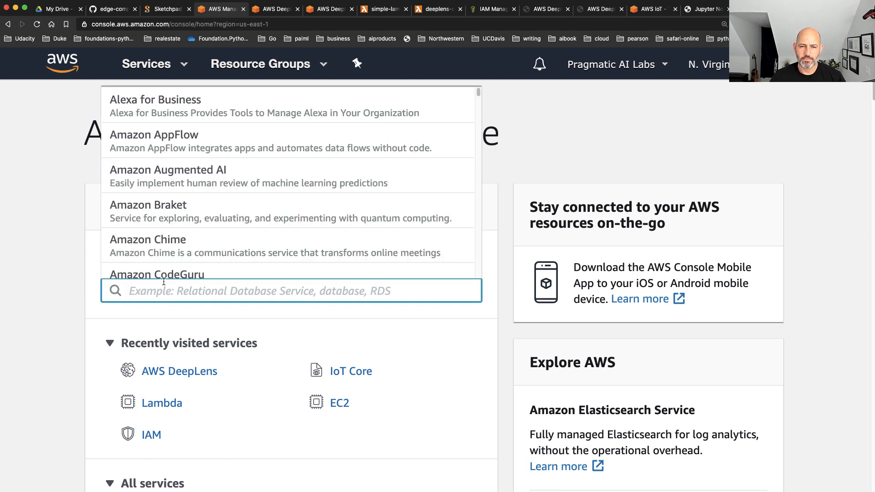
pyautogui.write('sage')
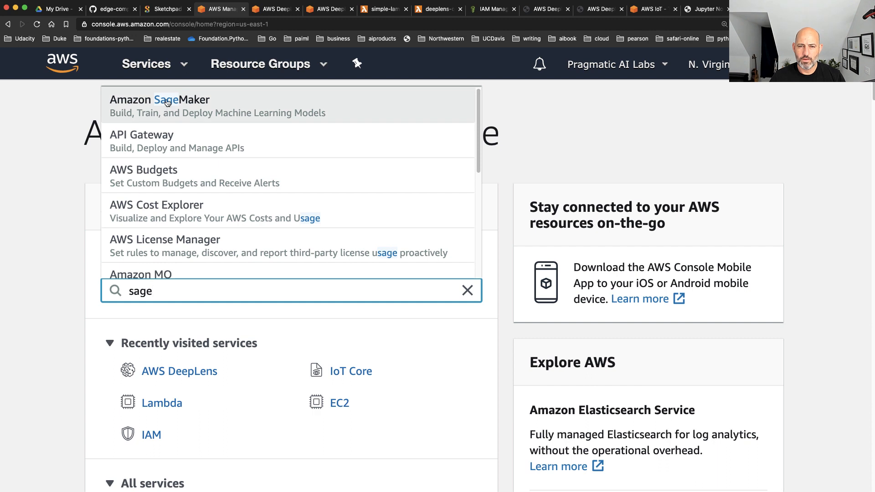
pyautogui.click(166, 101)
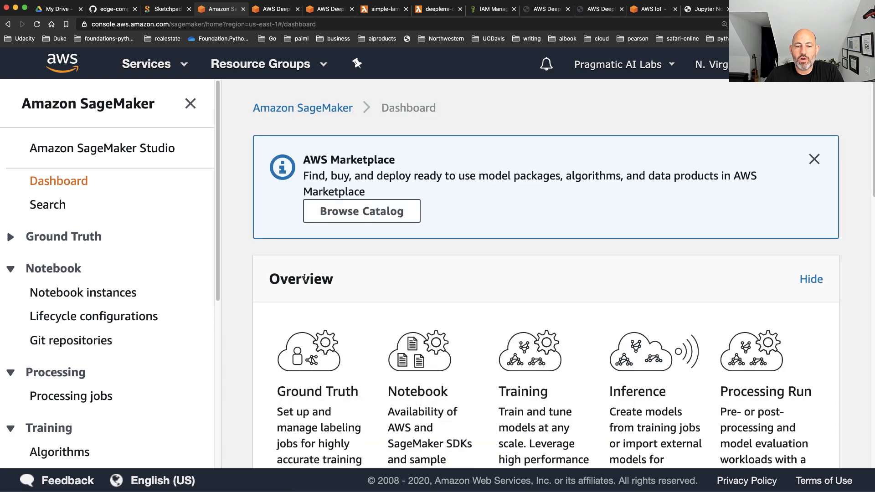
# Dismiss the AWS Marketplace notice and start creating a new SageMaker notebook instance
pyautogui.click(816, 160)
pyautogui.scroll(-2, 822, 169)
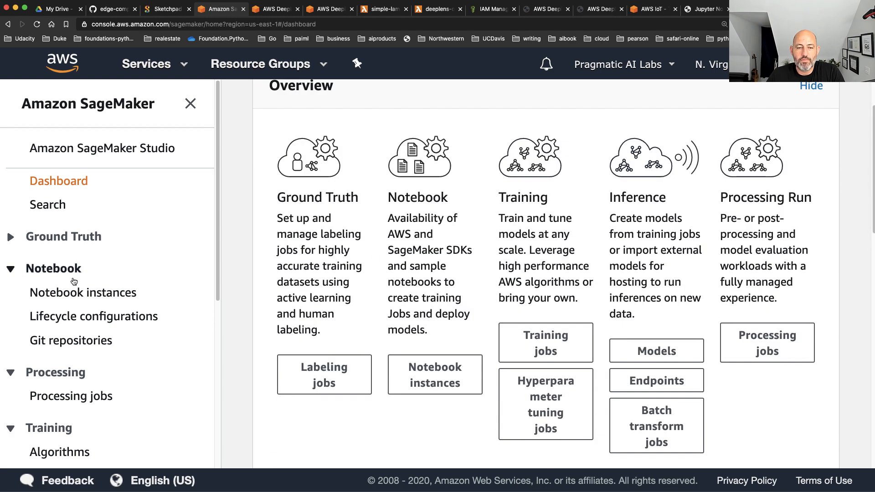
pyautogui.click(60, 292)
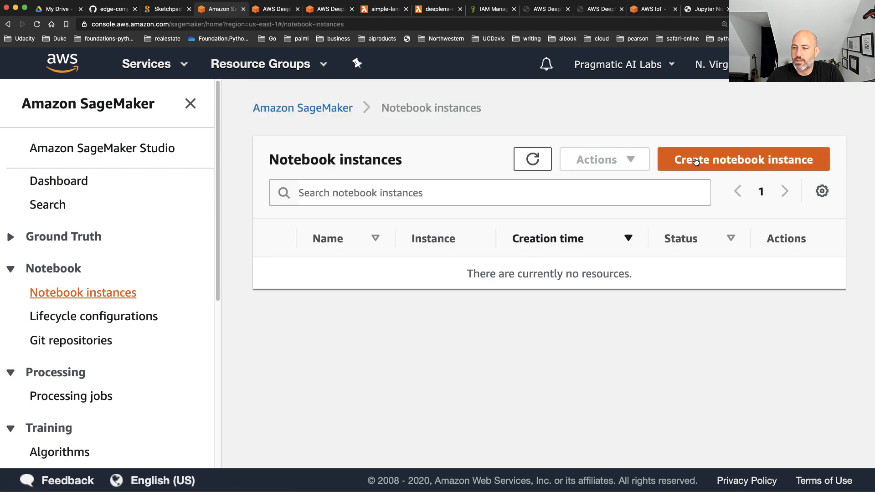
pyautogui.click(771, 147)
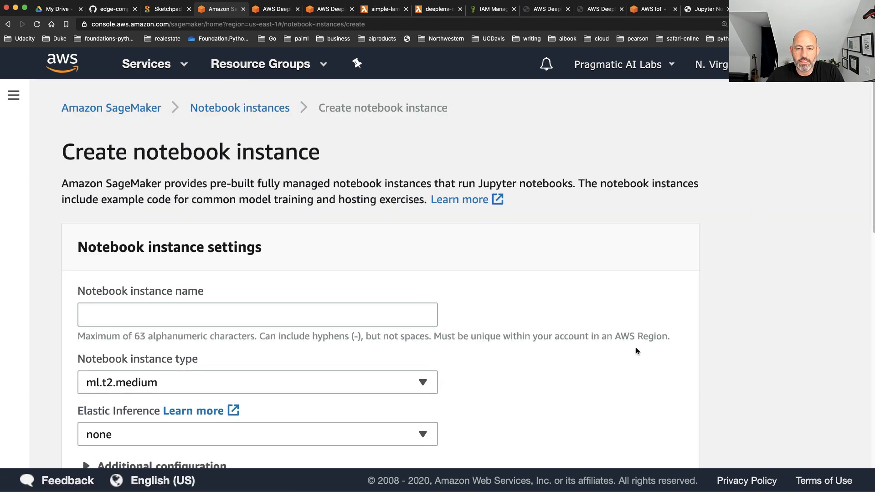
# Name the notebook instance deeplense-protype
pyautogui.scroll(-2, 636, 351)
pyautogui.click(274, 224)
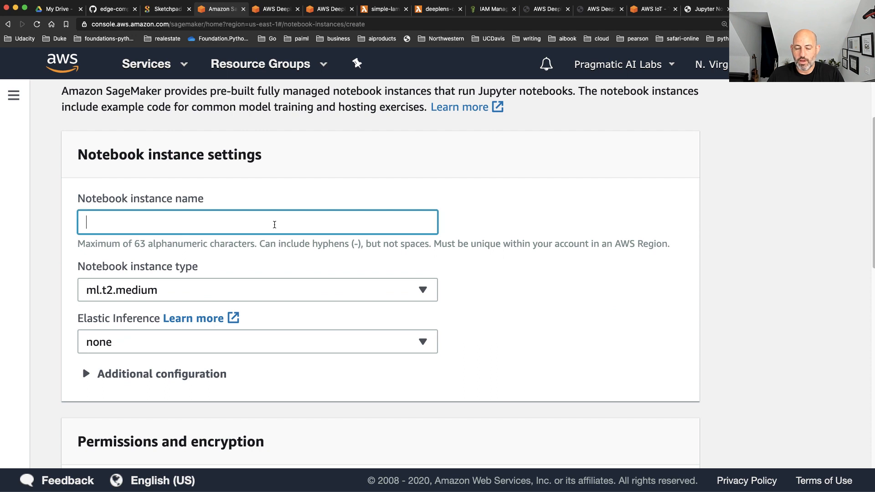
pyautogui.write('deeplense-protype')
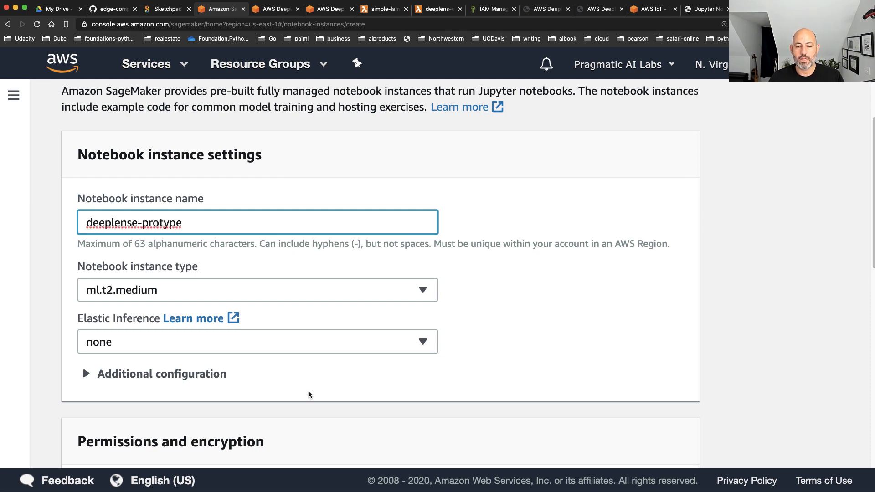
pyautogui.scroll(-10, 252, 365)
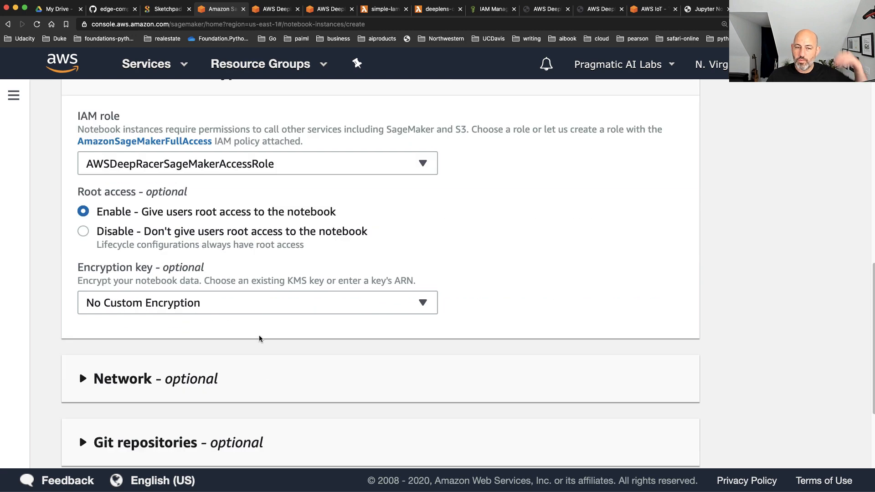
pyautogui.click(296, 169)
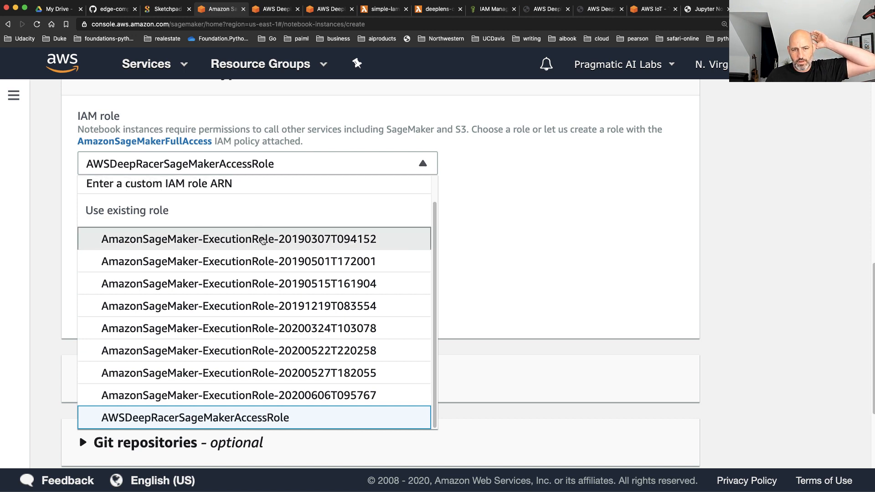
pyautogui.click(494, 213)
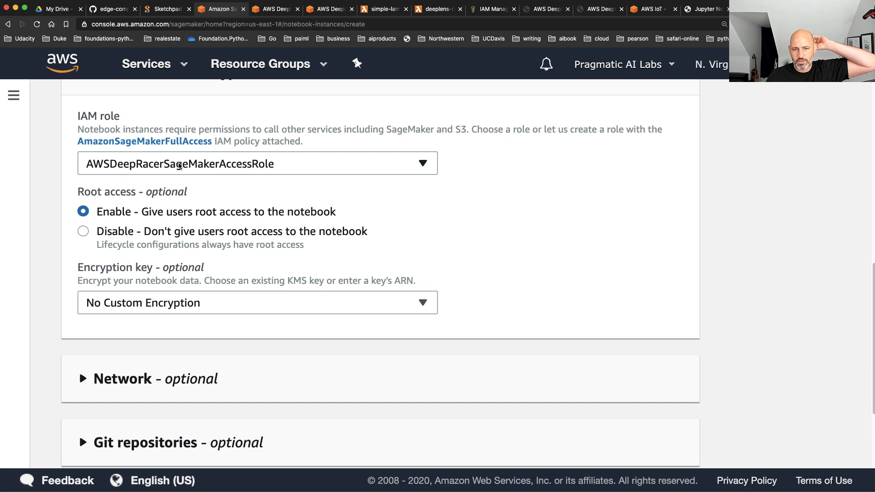
pyautogui.click(177, 164)
pyautogui.scroll(-2, 296, 218)
pyautogui.scroll(5, 332, 233)
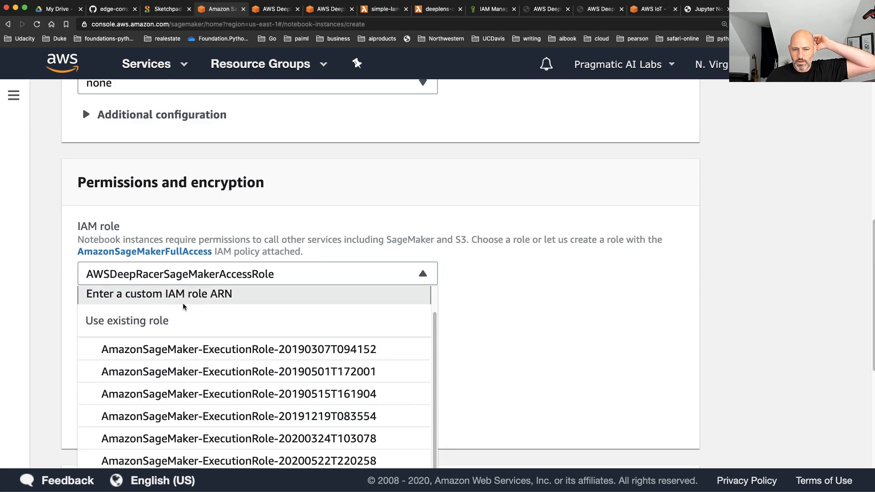
pyautogui.click(168, 292)
pyautogui.click(195, 325)
pyautogui.scroll(-2, 469, 356)
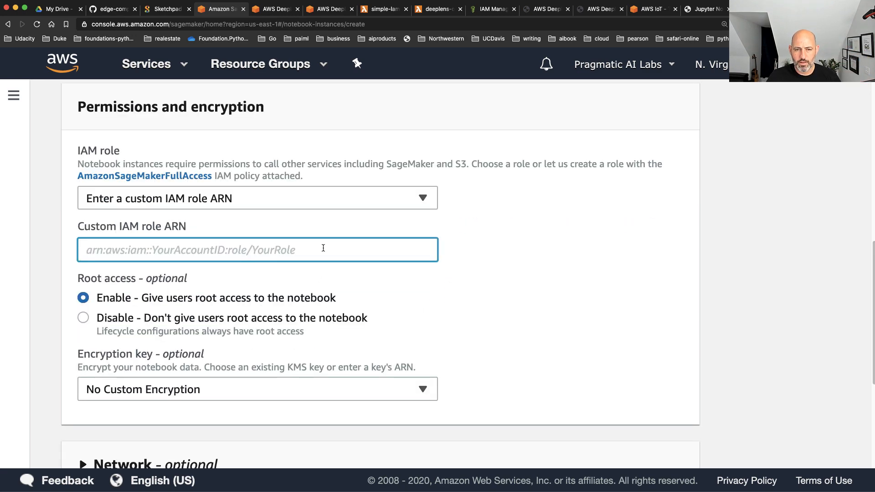
# Assign the existing IAM role AmazonSageMaker-ExecutionRole-20190307T094152 and create the notebook instance
pyautogui.click(297, 199)
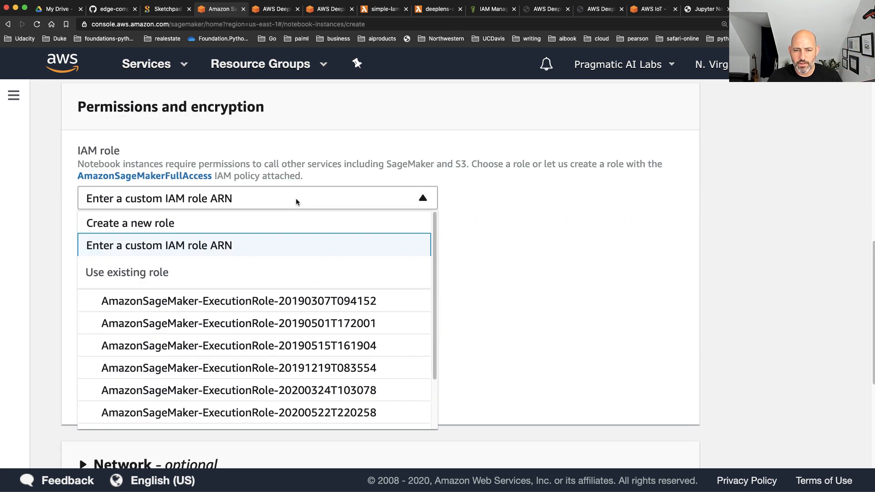
pyautogui.click(237, 303)
pyautogui.scroll(-1, 538, 288)
pyautogui.scroll(-4, 537, 289)
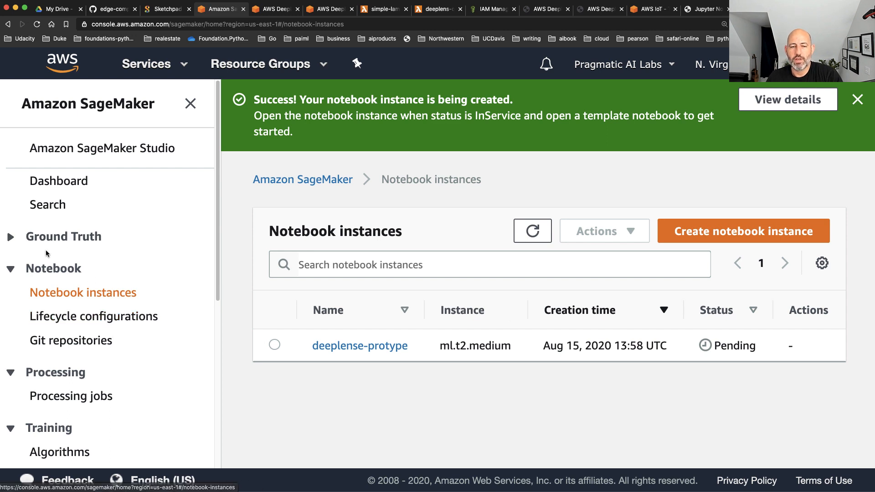
# Collapse the Notebook, Processing, Training and Inference groups in the SageMaker navigation
pyautogui.click(10, 269)
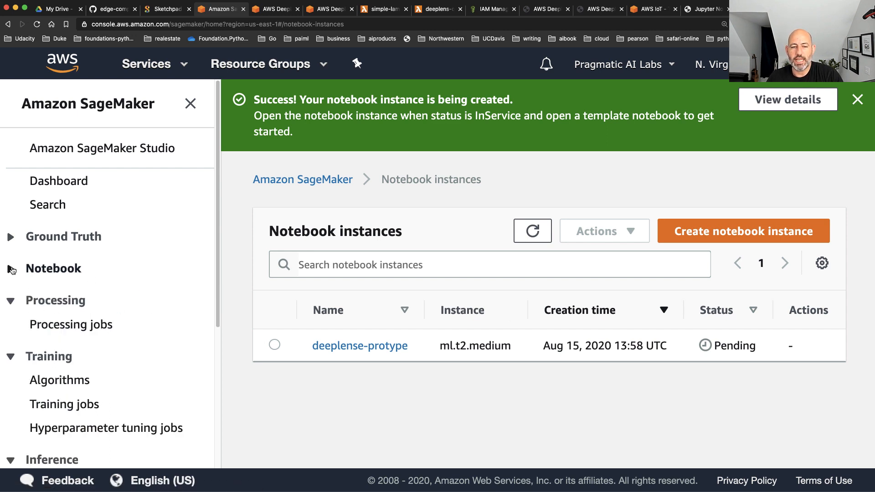
pyautogui.click(14, 303)
pyautogui.click(11, 333)
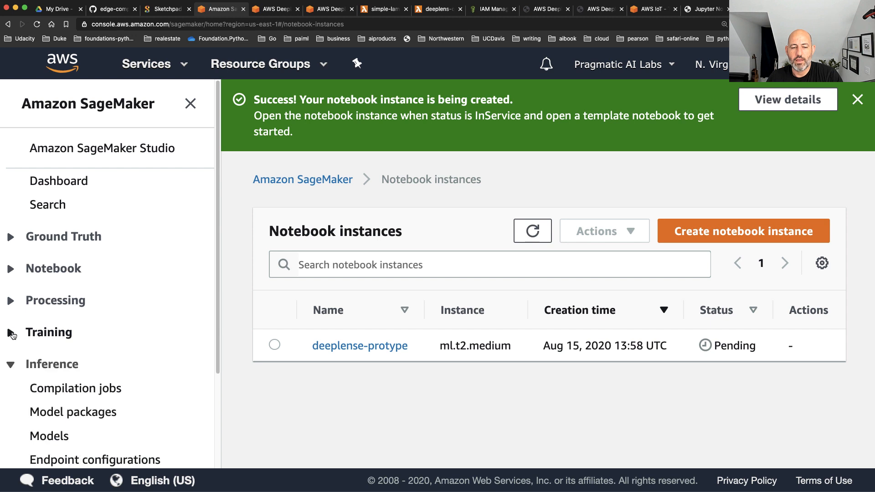
pyautogui.click(11, 367)
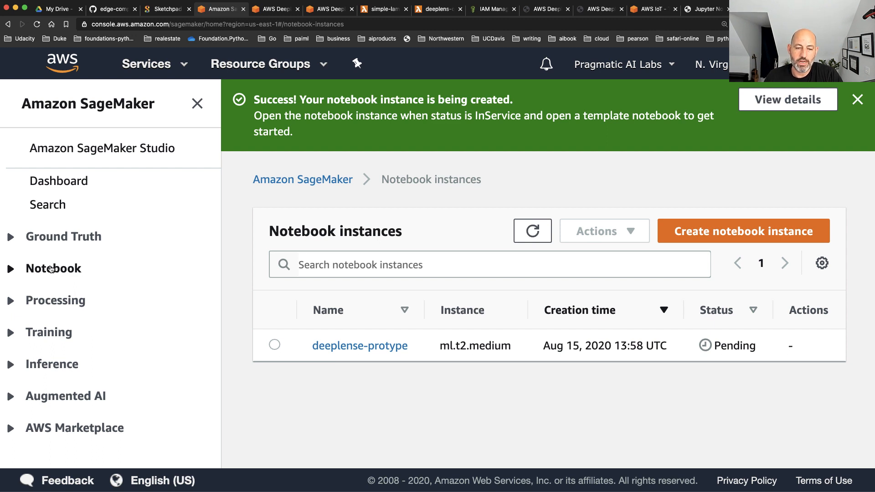
# View the list of SageMaker processing jobs, and collapse the Processing group again
pyautogui.click(13, 303)
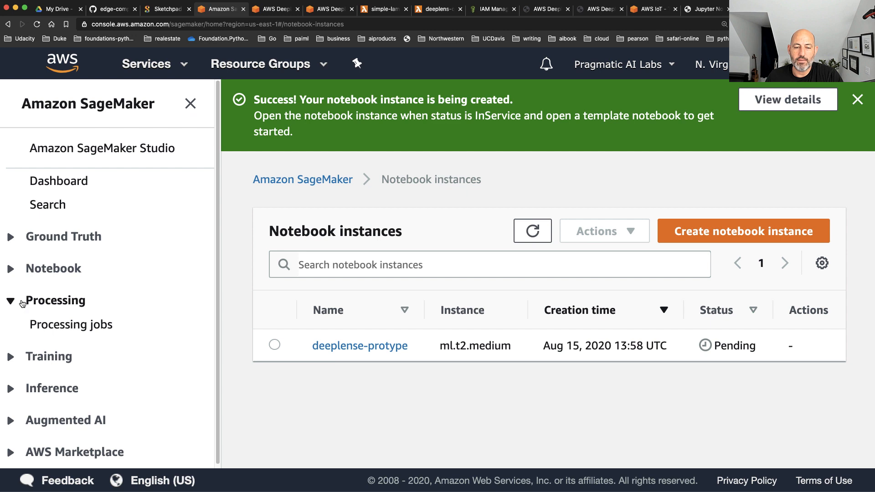
pyautogui.click(82, 327)
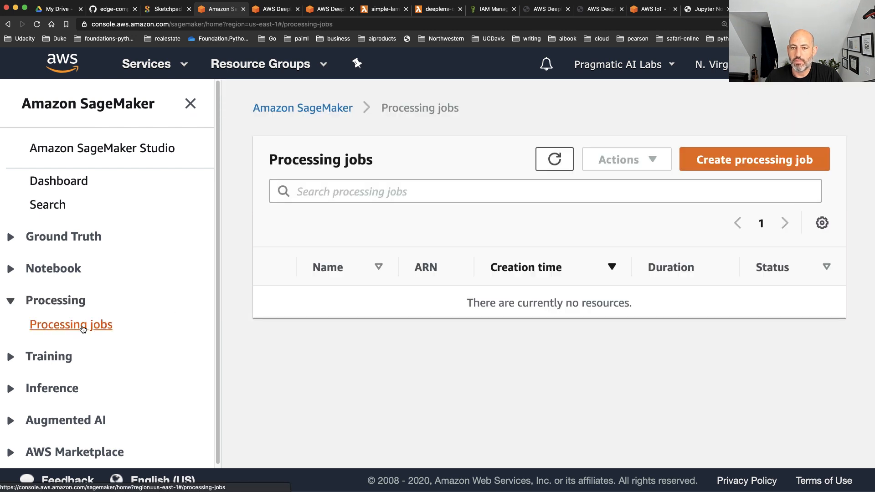
pyautogui.click(12, 301)
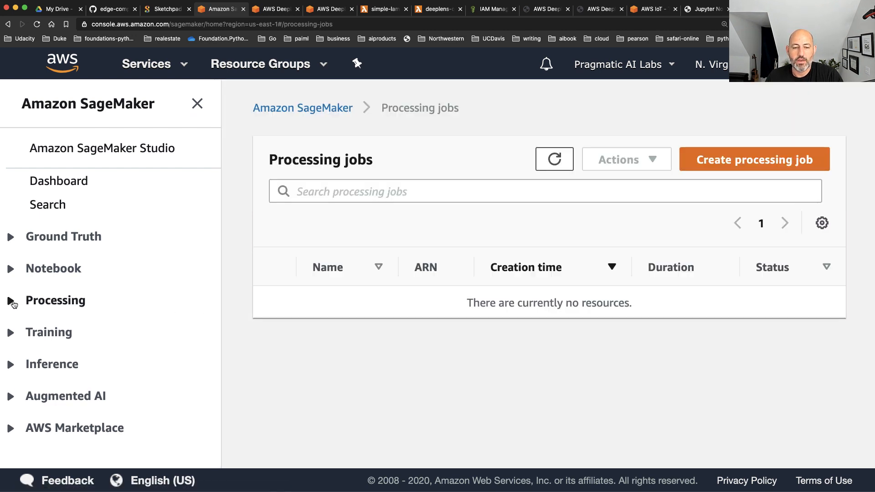
# Expand the Training group and open the list of training jobs
pyautogui.click(11, 332)
pyautogui.scroll(-1, 54, 340)
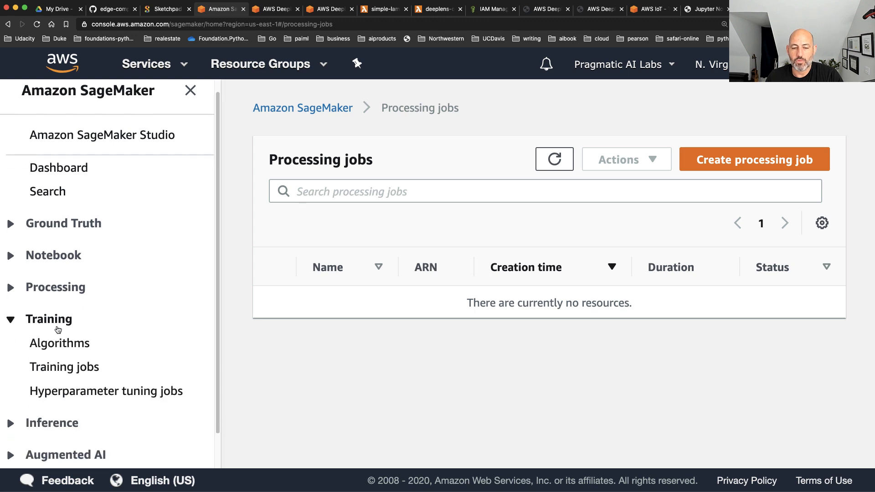
pyautogui.click(49, 369)
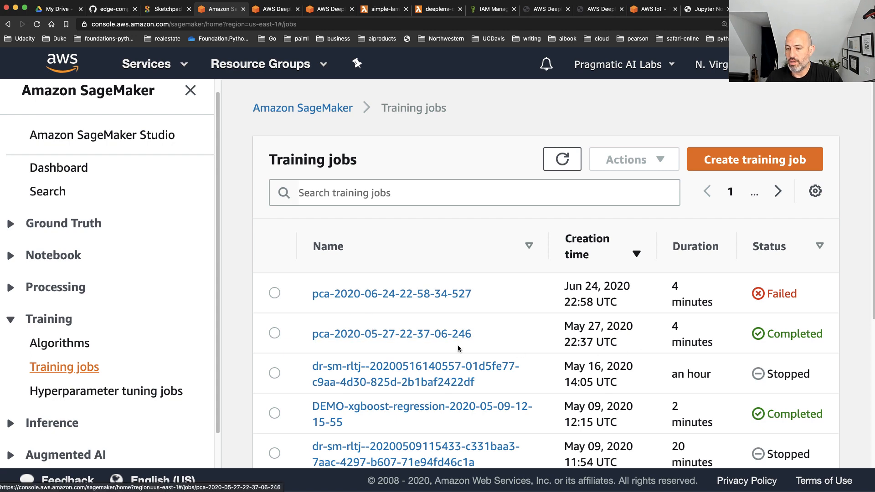
pyautogui.click(343, 335)
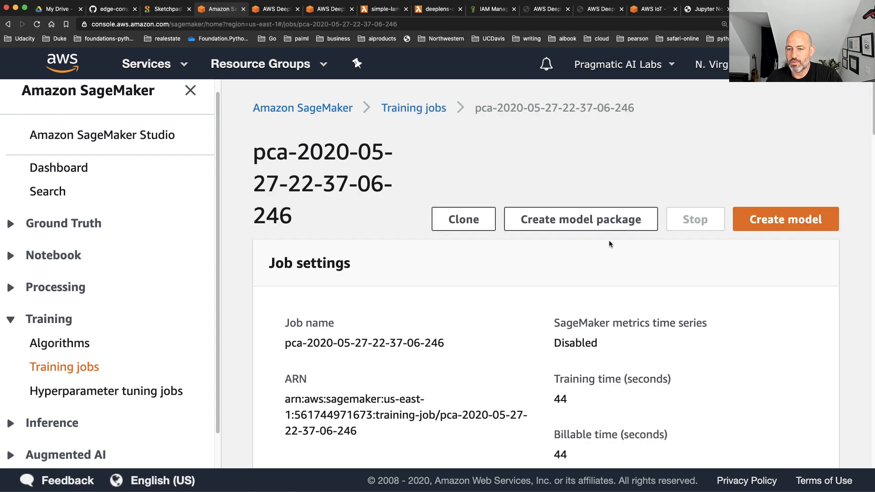
pyautogui.scroll(-1, 543, 279)
pyautogui.scroll(-5, 542, 276)
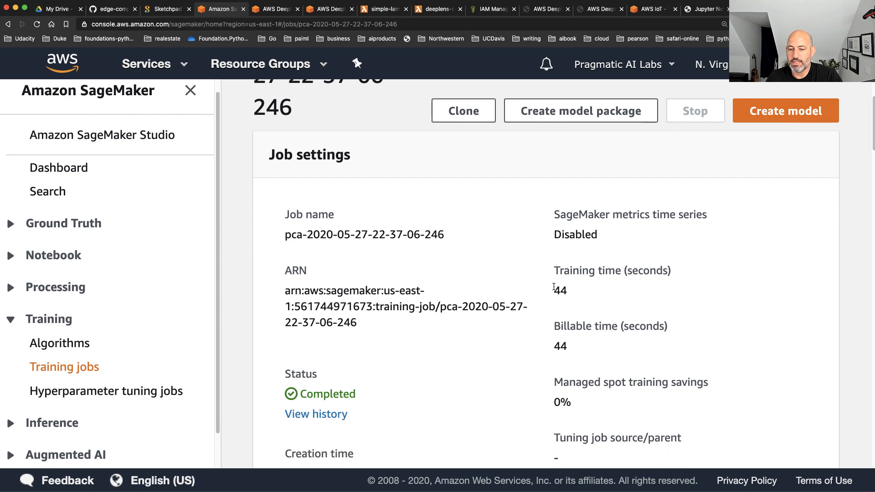
pyautogui.moveTo(551, 272); pyautogui.dragTo(583, 301)
pyautogui.scroll(-9, 592, 301)
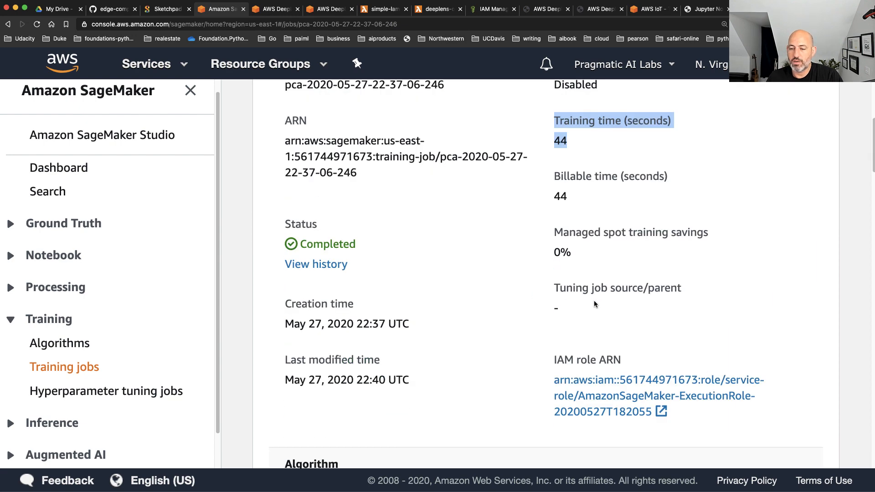
pyautogui.scroll(-3, 592, 302)
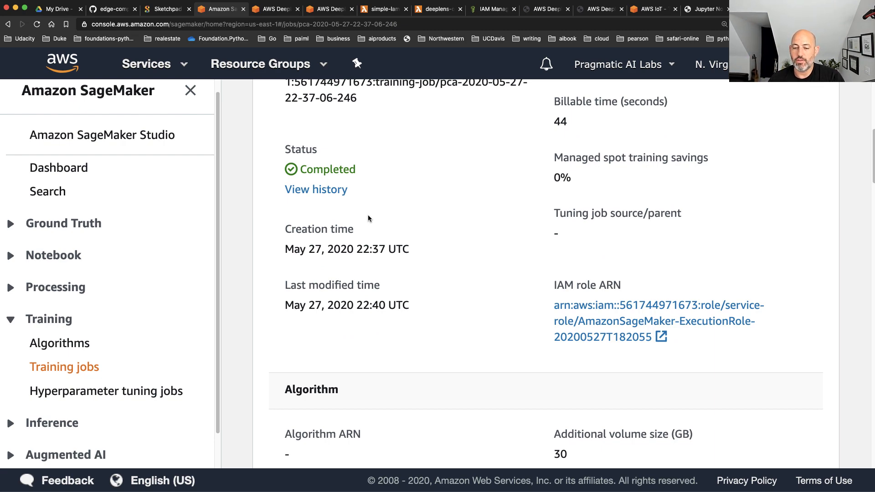
pyautogui.scroll(-10, 368, 218)
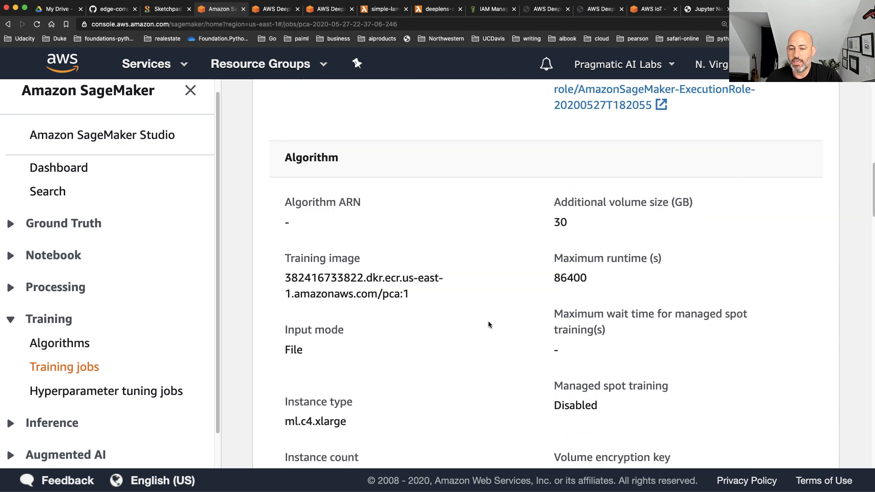
pyautogui.moveTo(441, 301); pyautogui.dragTo(285, 253)
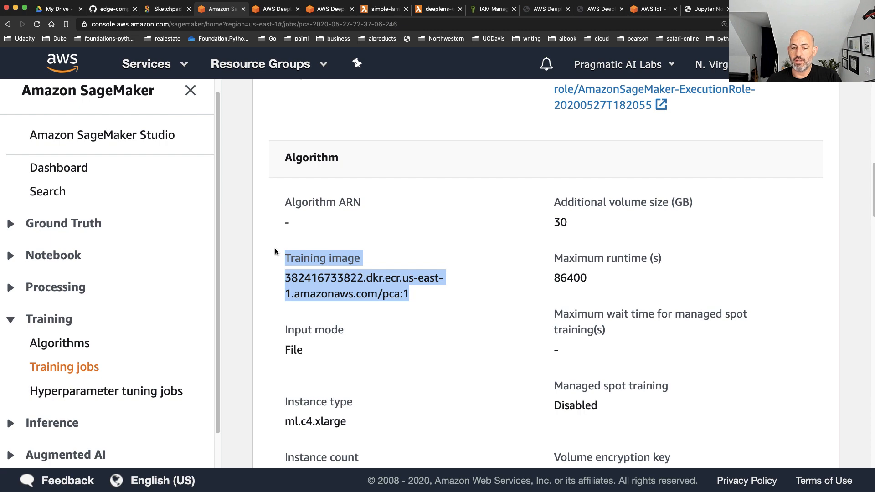
# Review the training job's input data configuration, output data configuration with its S3 output path, and hyperparameters
pyautogui.scroll(-10, 434, 276)
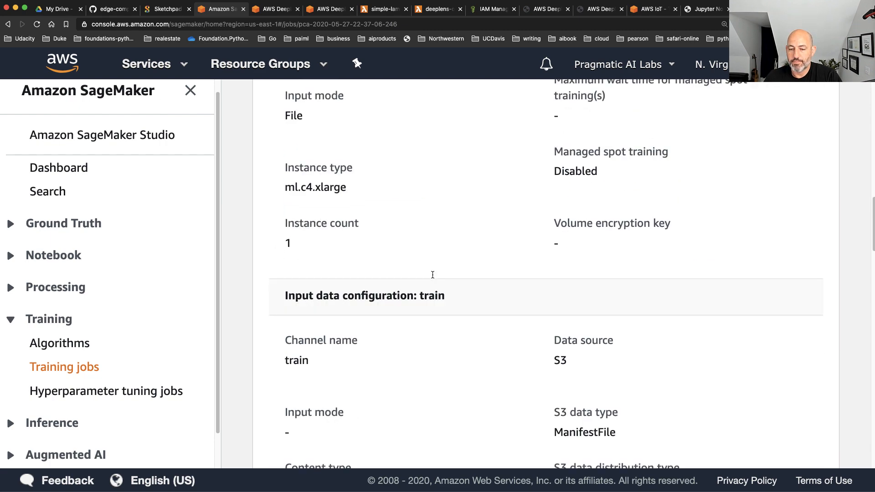
pyautogui.scroll(-6, 433, 278)
pyautogui.scroll(-2, 434, 278)
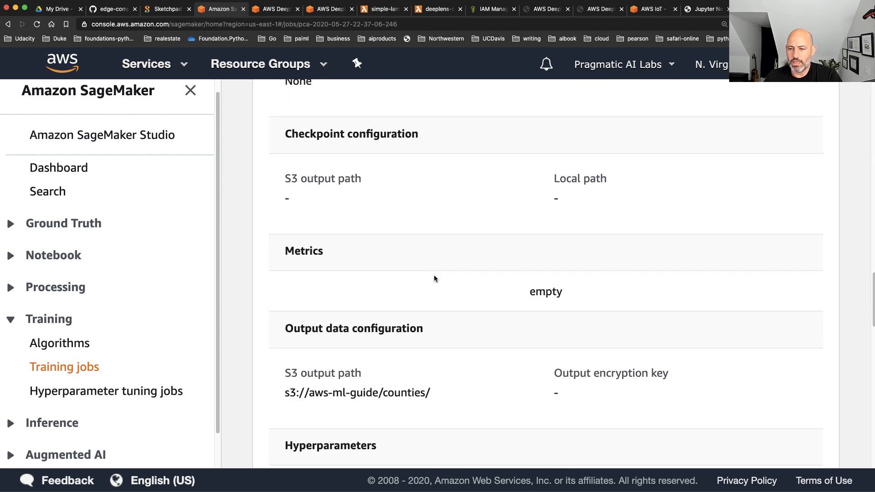
pyautogui.scroll(-1, 434, 279)
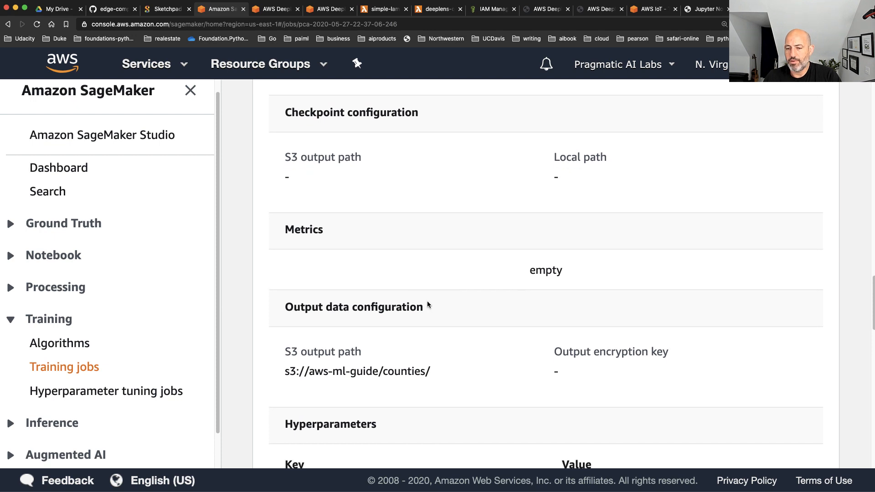
pyautogui.moveTo(425, 301); pyautogui.dragTo(310, 297)
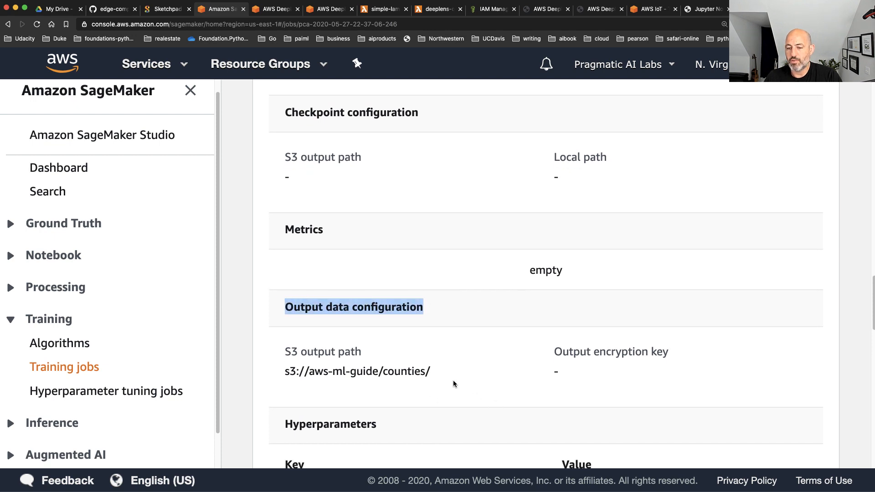
pyautogui.moveTo(456, 388); pyautogui.dragTo(279, 369)
pyautogui.click(269, 341)
pyautogui.scroll(-5, 282, 343)
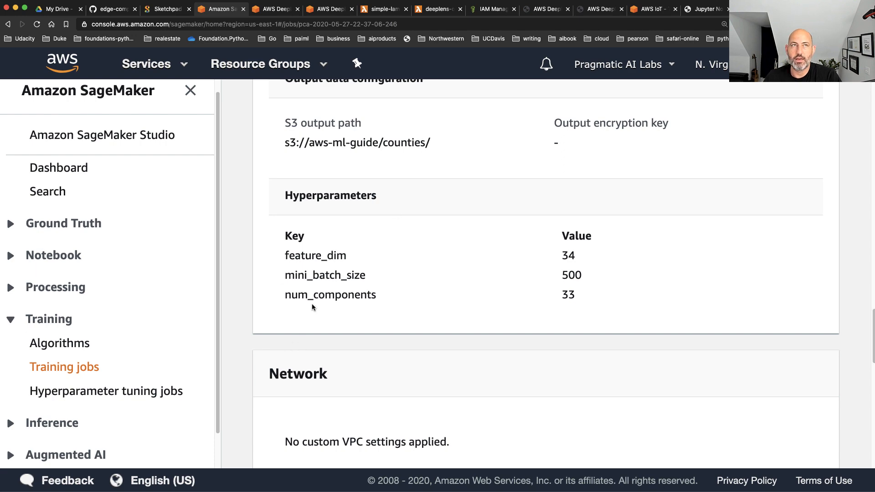
# Review the training job's monitoring options and highlight its S3 model artifact location
pyautogui.scroll(-8, 312, 306)
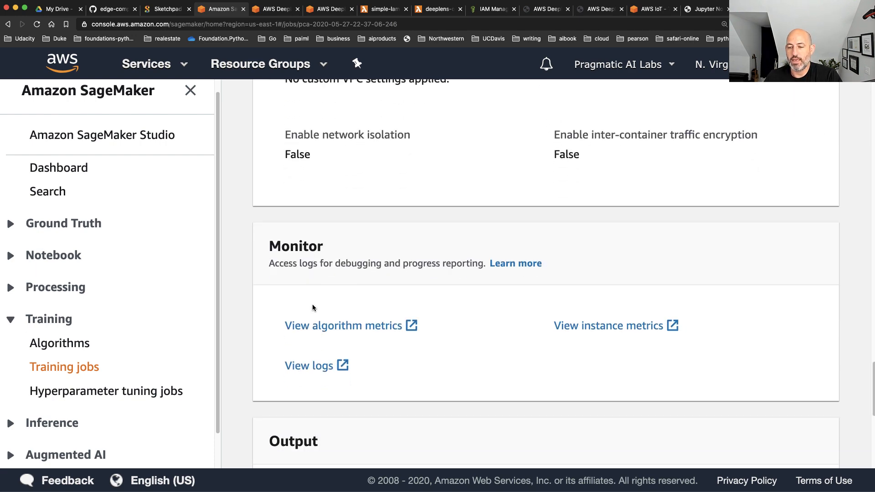
pyautogui.scroll(-2, 313, 307)
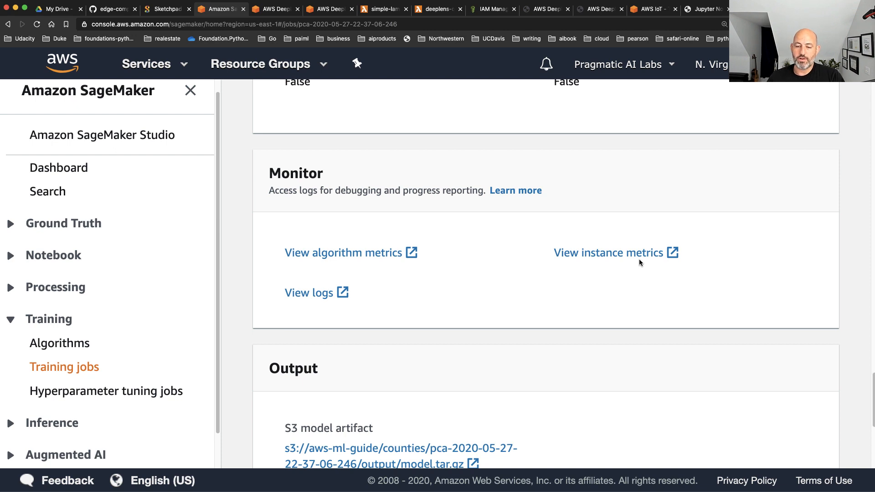
pyautogui.scroll(-1, 638, 262)
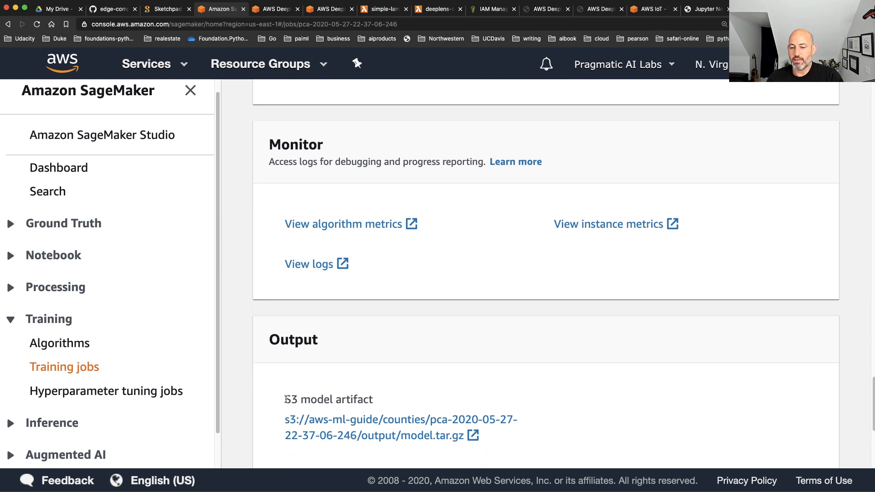
pyautogui.moveTo(285, 399); pyautogui.dragTo(526, 428)
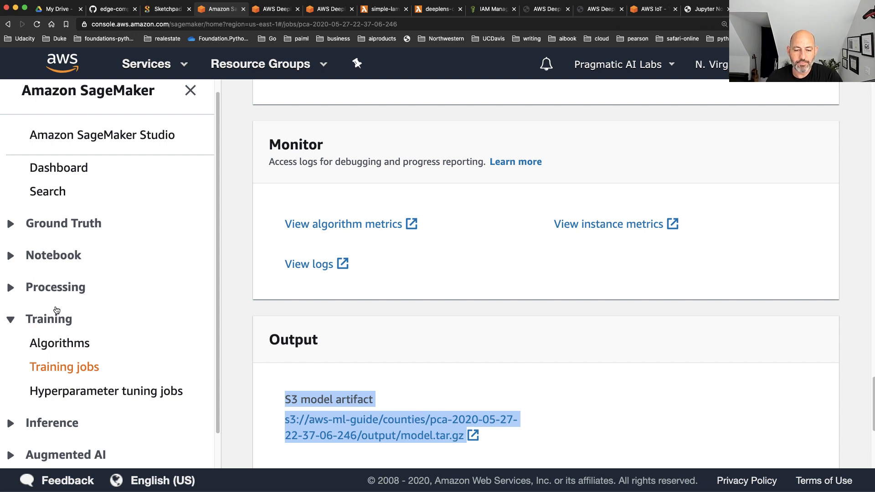
# Expand the Inference group, open the Models list and look through the existing models
pyautogui.scroll(-1, 72, 304)
pyautogui.scroll(-2, 74, 304)
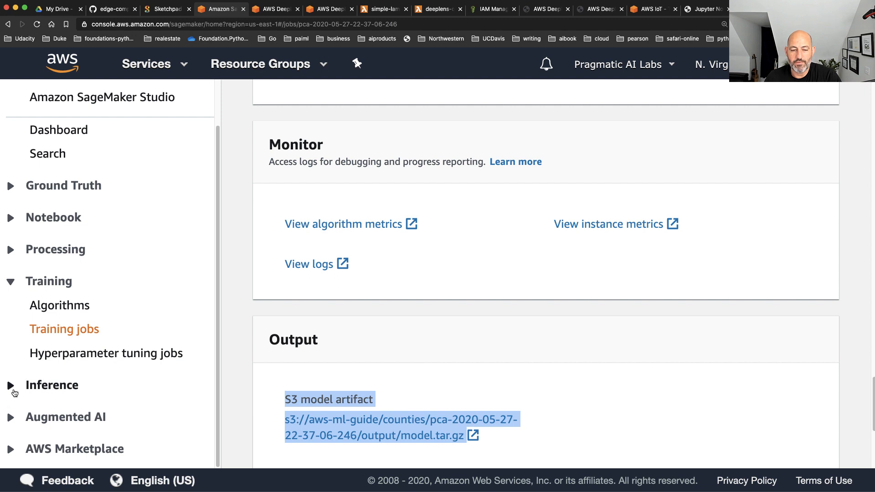
pyautogui.click(48, 385)
pyautogui.scroll(-4, 193, 377)
pyautogui.scroll(-3, 195, 382)
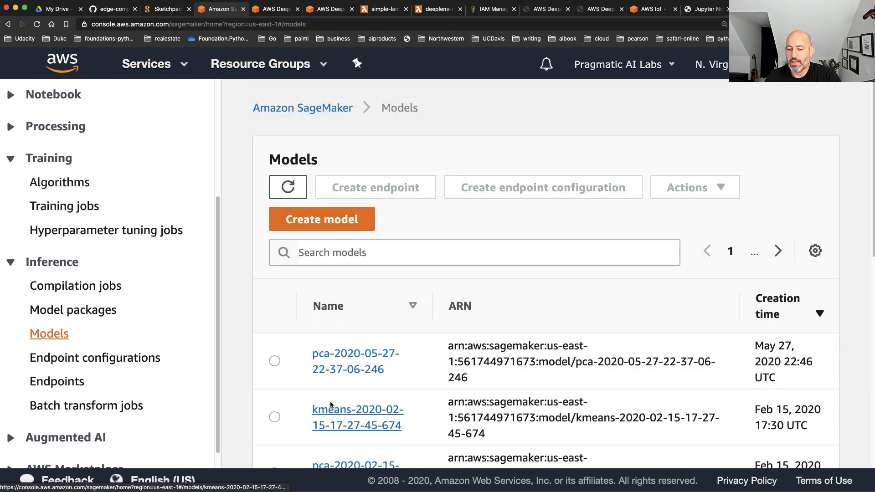
pyautogui.scroll(-4, 294, 409)
pyautogui.scroll(-4, 331, 405)
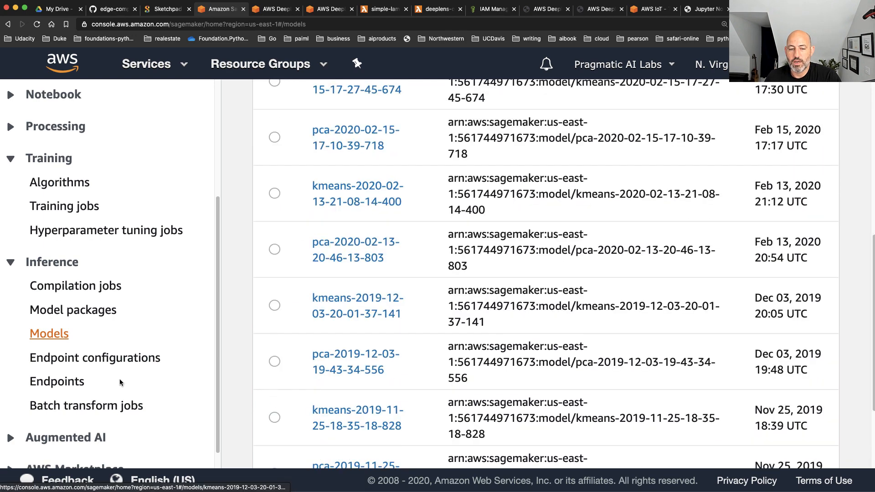
# Open the list of SageMaker inference endpoints
pyautogui.click(64, 382)
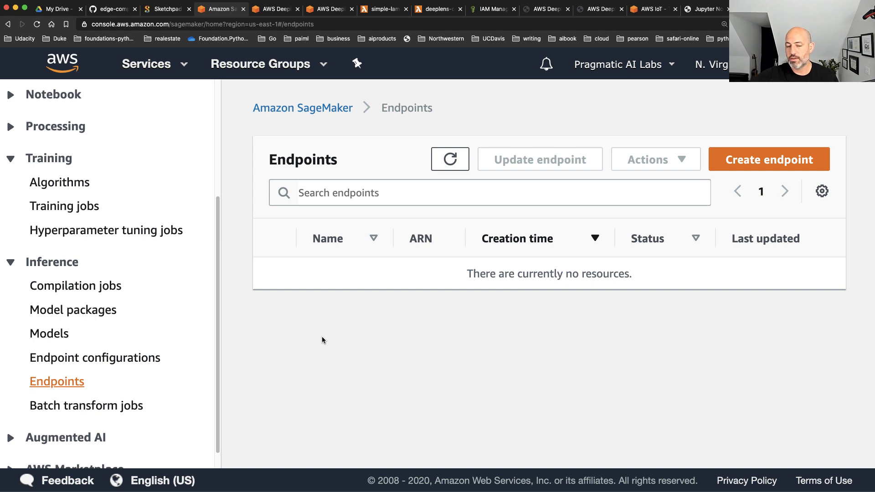
pyautogui.scroll(-1, 211, 337)
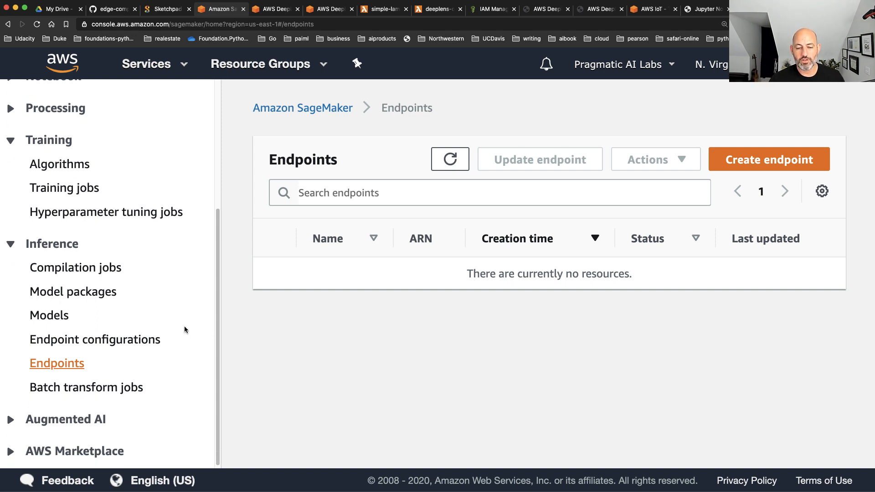
# Expand the Augmented AI group, open Human review workflows and read how the workflows and human loops work
pyautogui.click(33, 418)
pyautogui.scroll(-3, 33, 420)
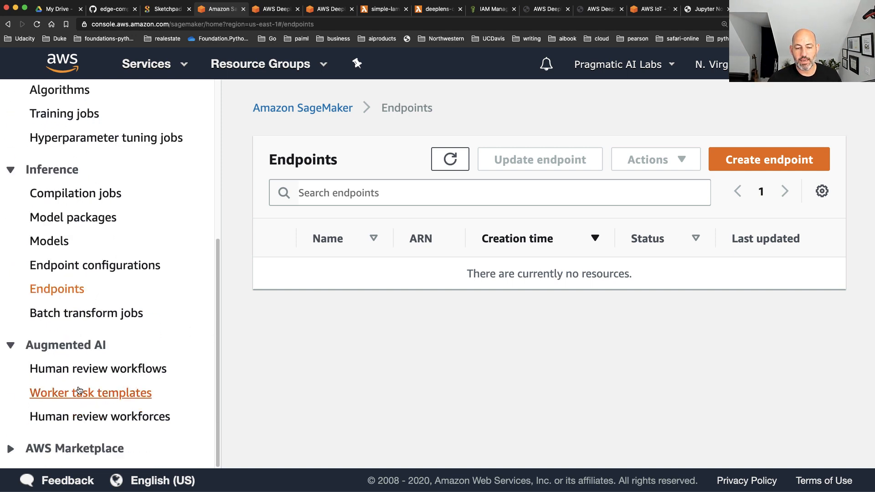
pyautogui.click(109, 381)
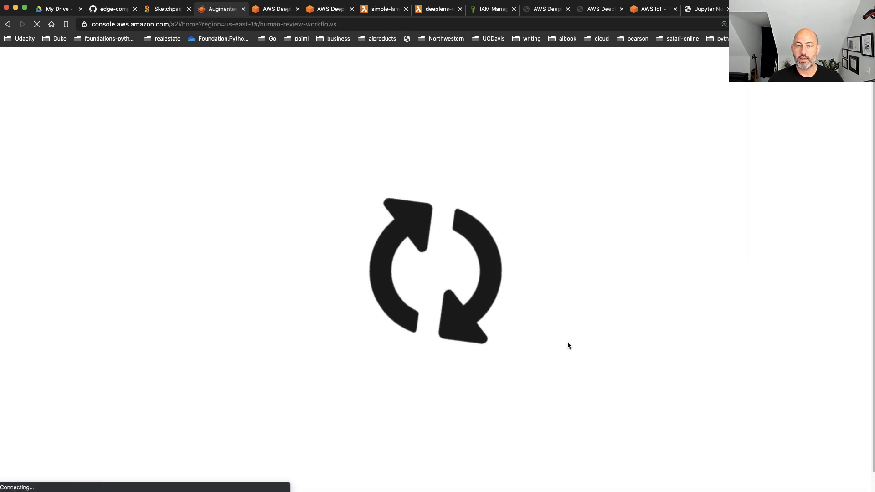
pyautogui.scroll(-3, 674, 307)
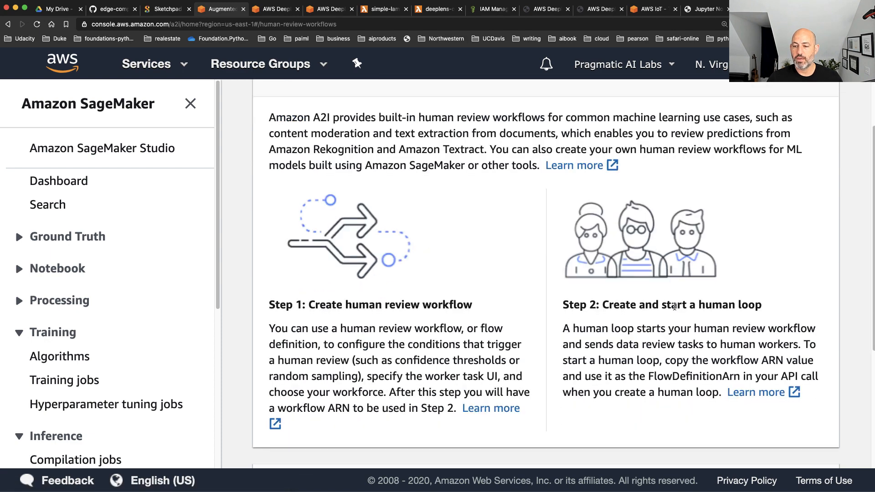
pyautogui.scroll(-2, 674, 307)
pyautogui.scroll(-3, 647, 300)
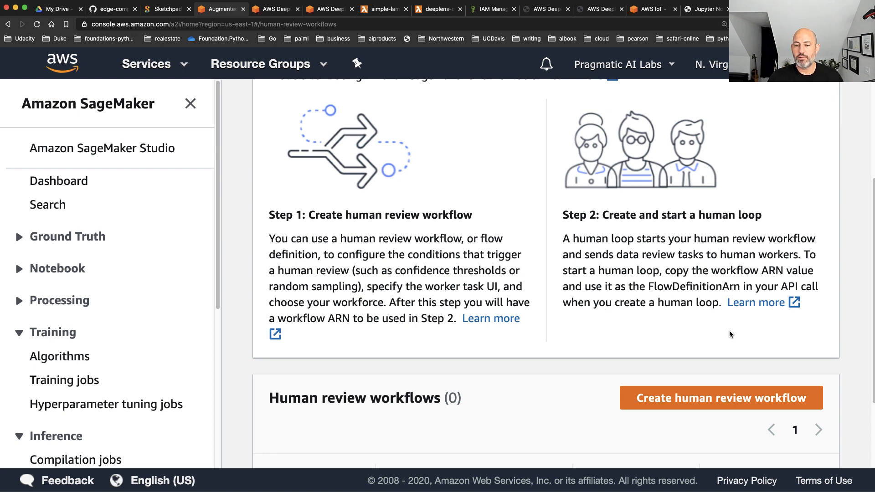
pyautogui.scroll(-4, 729, 334)
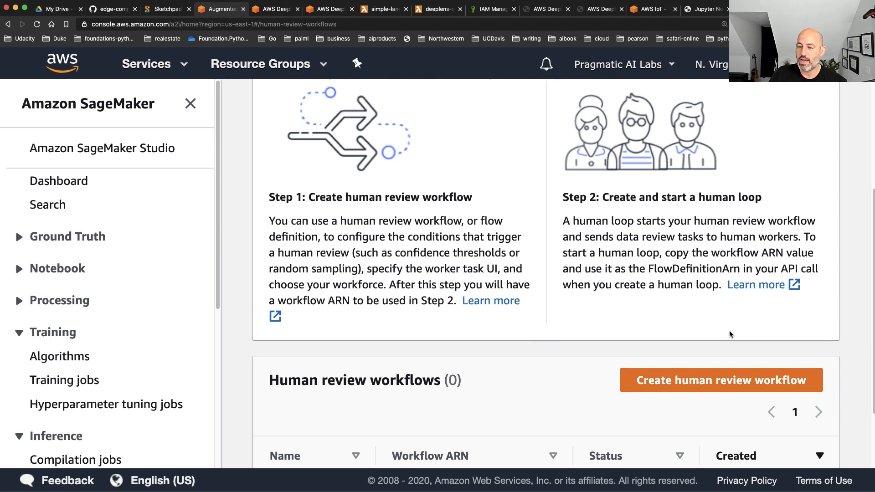
pyautogui.scroll(10, 689, 320)
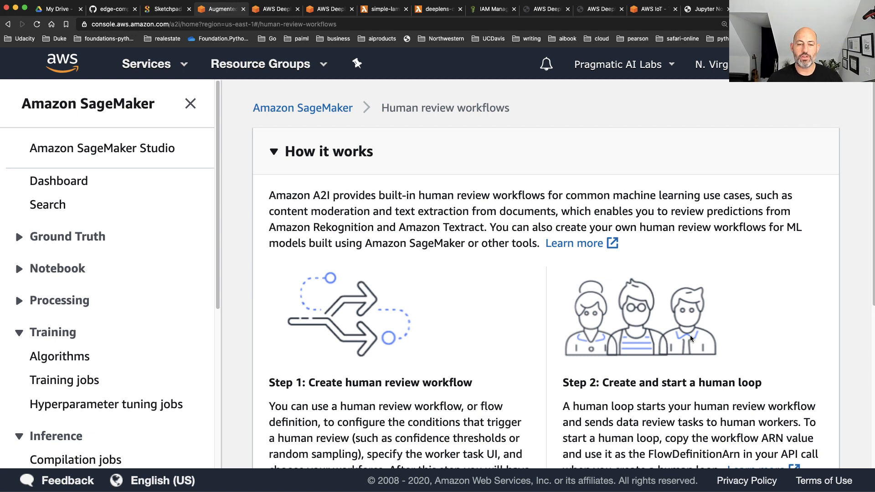
# Look over the remaining SageMaker sections and open the SageMaker Search page
pyautogui.scroll(-6, 63, 319)
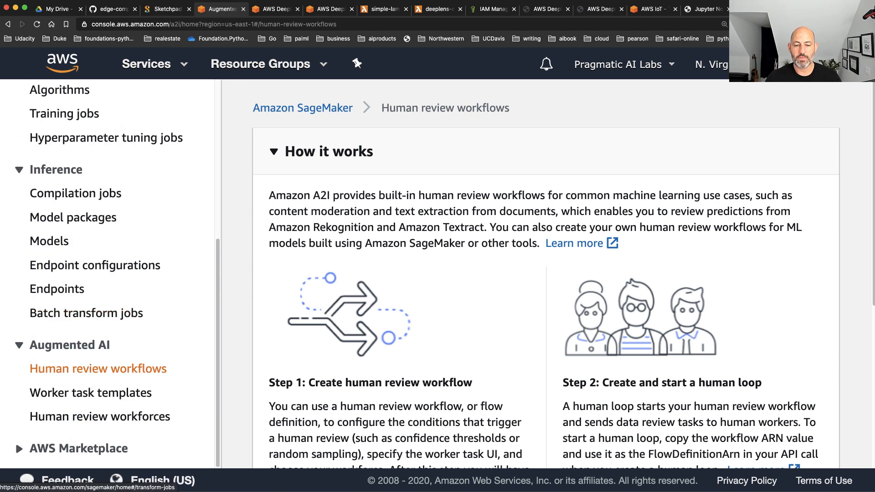
pyautogui.scroll(3, 161, 314)
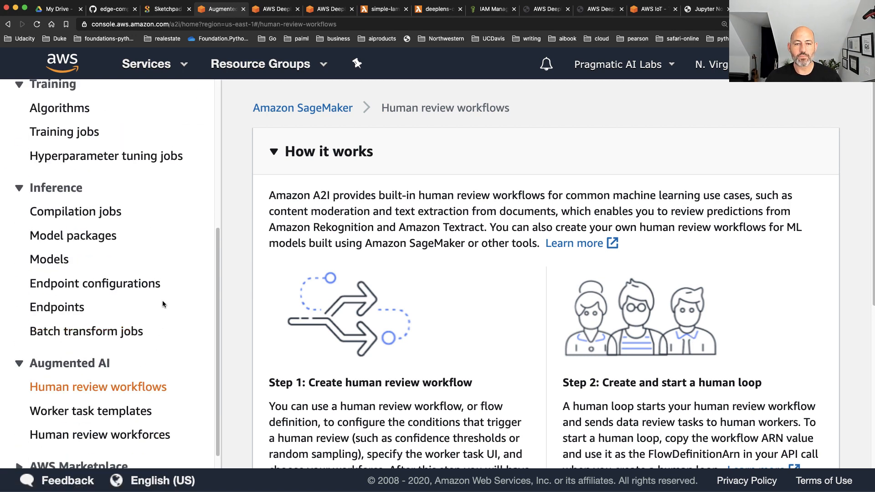
pyautogui.scroll(5, 115, 314)
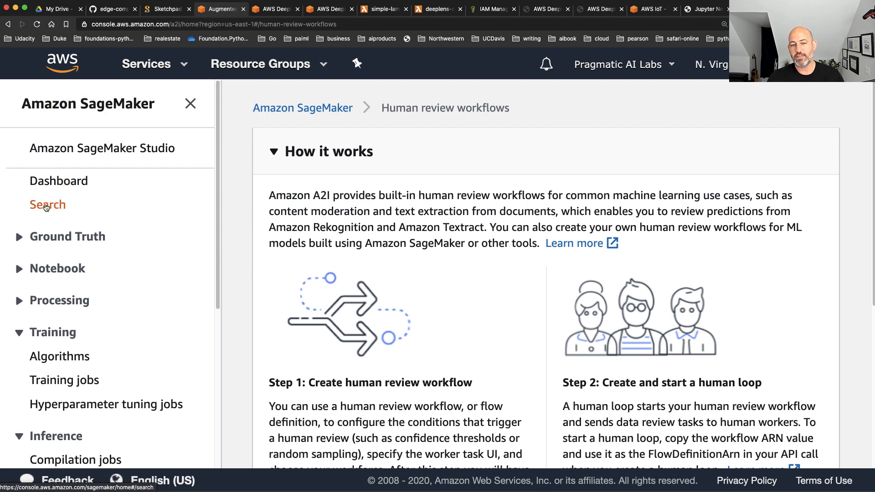
pyautogui.click(46, 205)
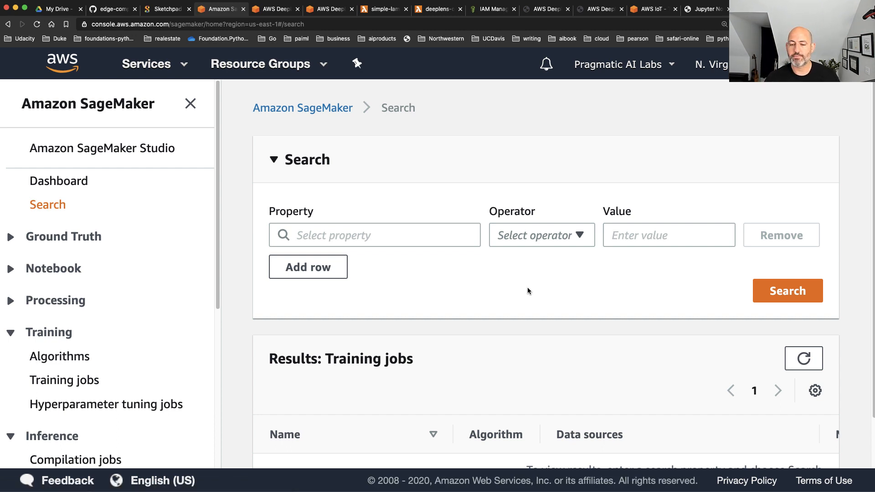
# Look through the searchable resource attributes and choose TrainingJobStatus as the search property
pyautogui.click(385, 231)
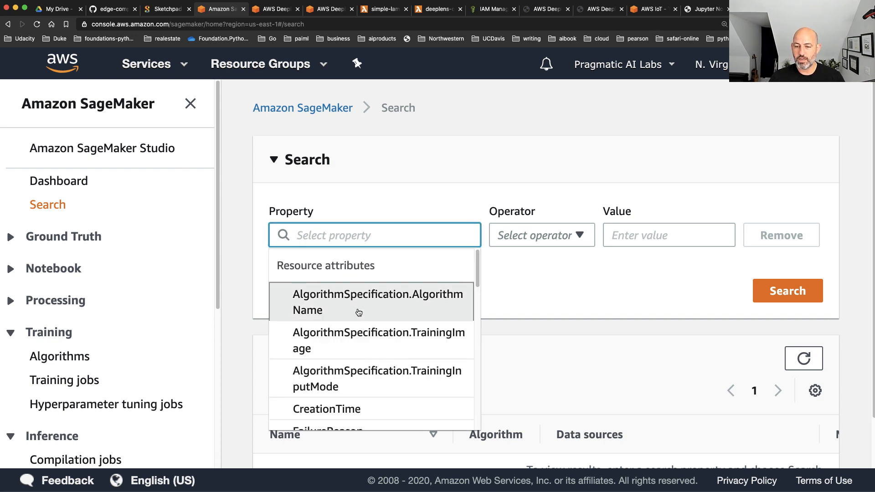
pyautogui.scroll(-5, 359, 310)
pyautogui.scroll(-5, 360, 310)
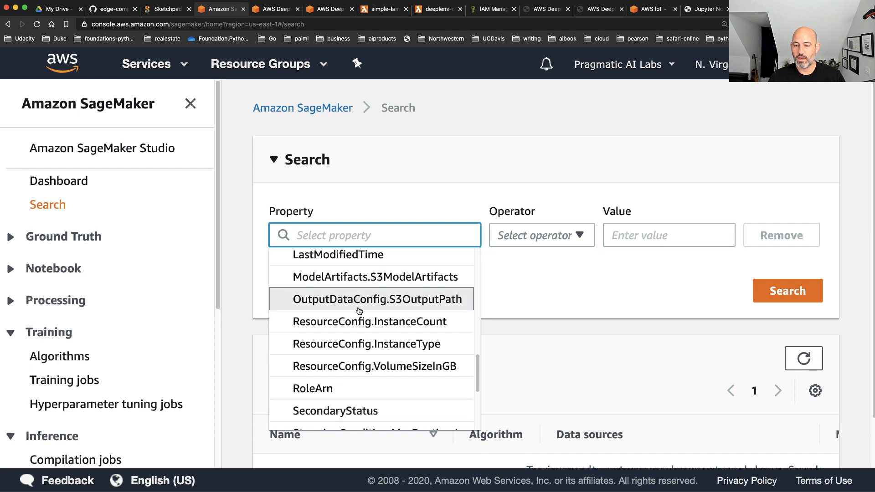
pyautogui.scroll(6, 359, 310)
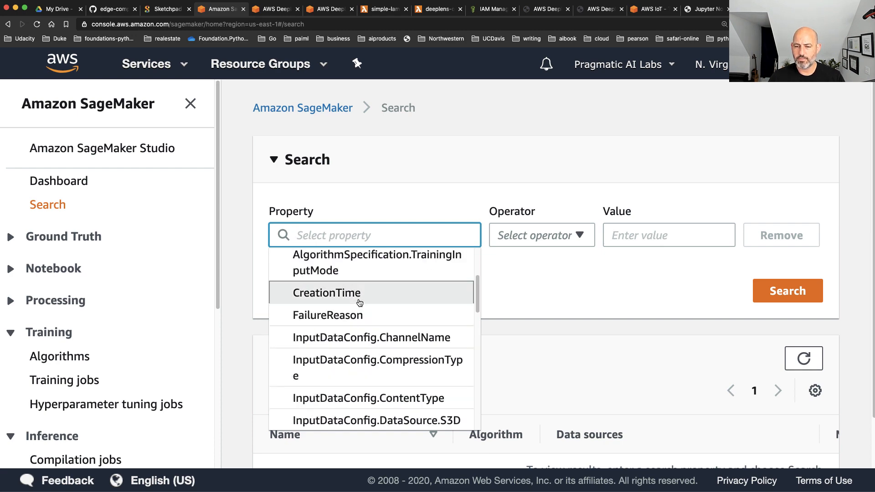
pyautogui.scroll(-8, 360, 302)
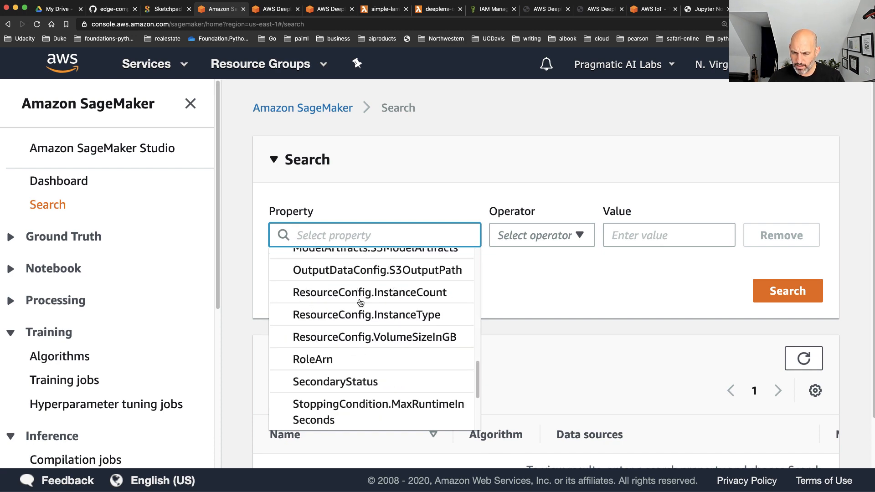
pyautogui.scroll(-3, 359, 302)
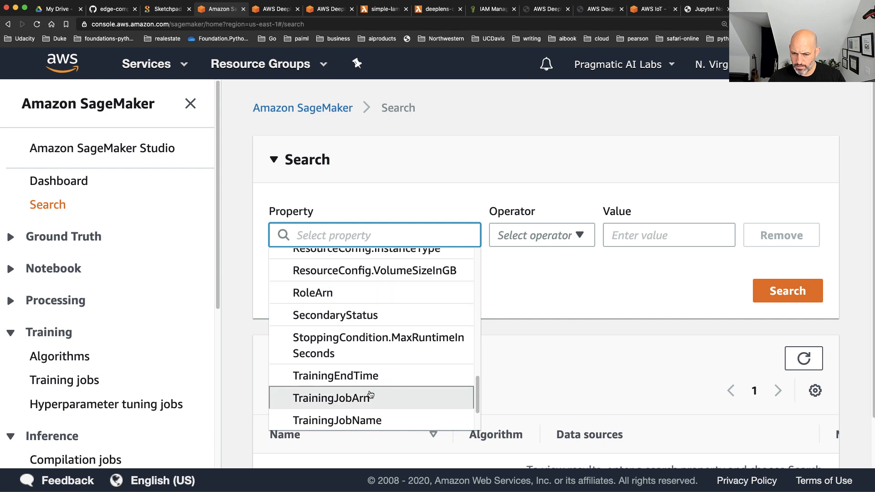
pyautogui.scroll(-2, 370, 394)
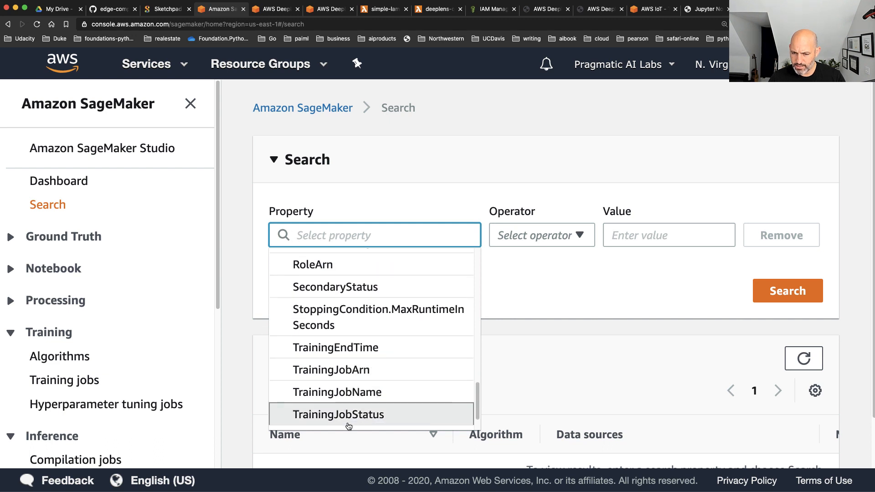
pyautogui.click(351, 415)
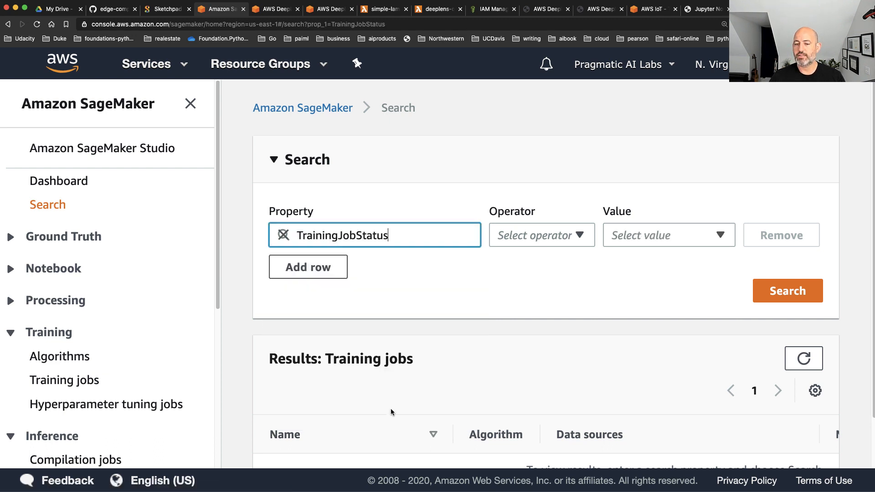
# Search for training jobs whose status equals Failed and look over the results
pyautogui.click(545, 232)
pyautogui.click(536, 260)
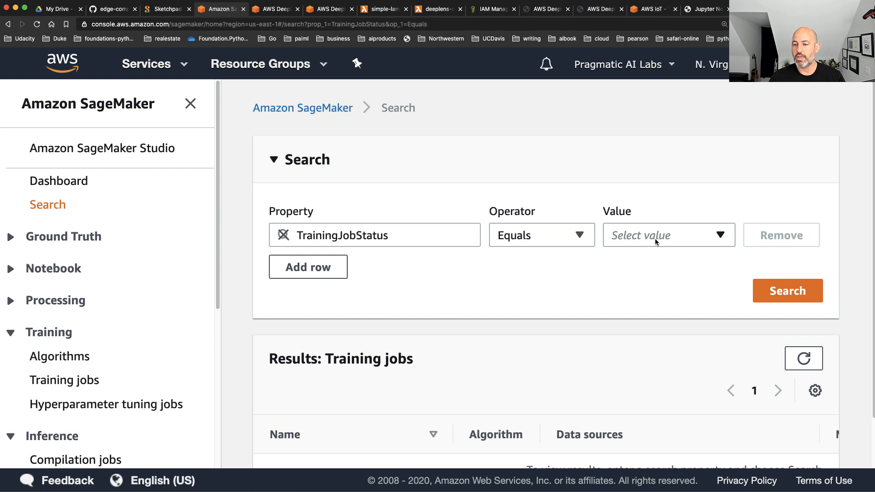
pyautogui.click(661, 237)
pyautogui.click(638, 306)
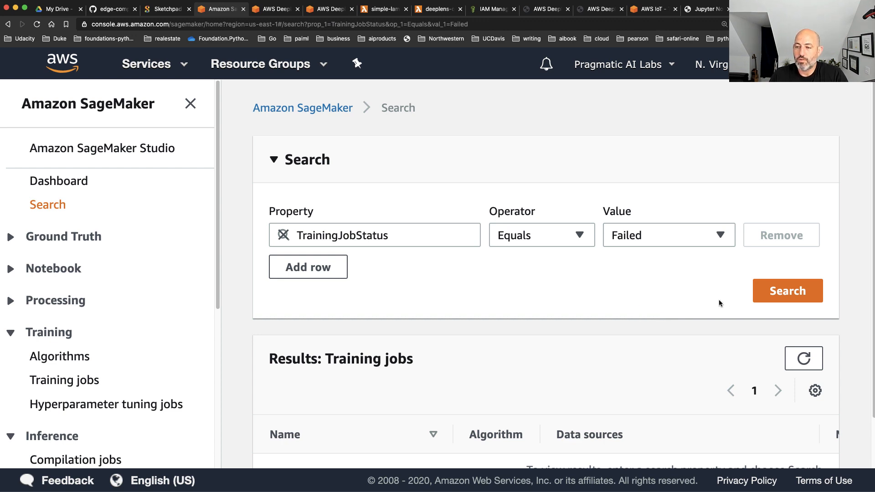
pyautogui.click(790, 291)
pyautogui.scroll(-5, 648, 315)
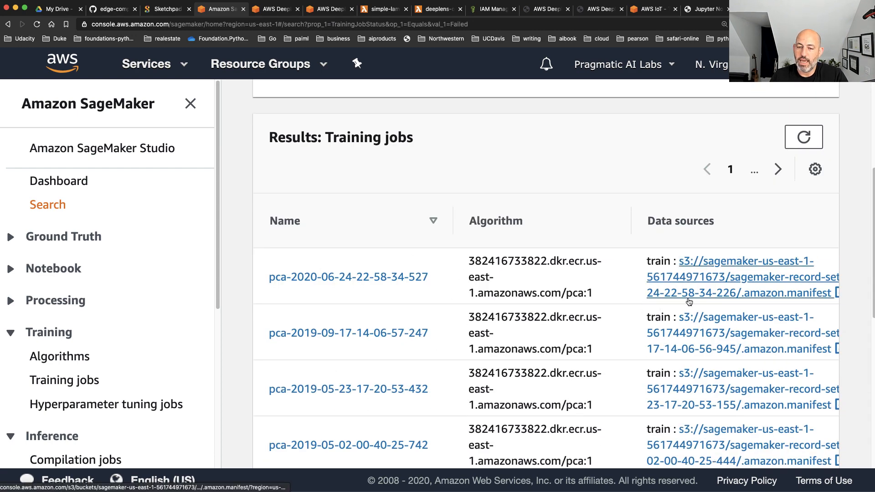
pyautogui.scroll(3, 526, 229)
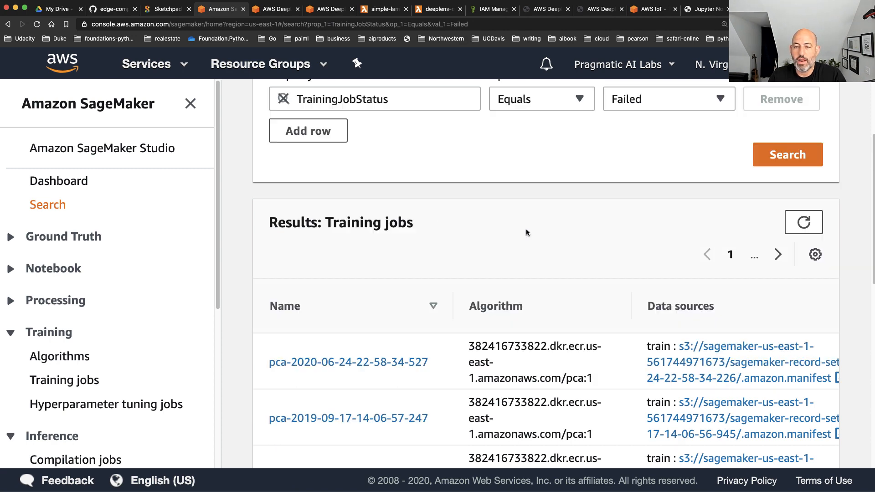
# Change the status value to Completed, rerun the training job search and look over the results
pyautogui.click(675, 136)
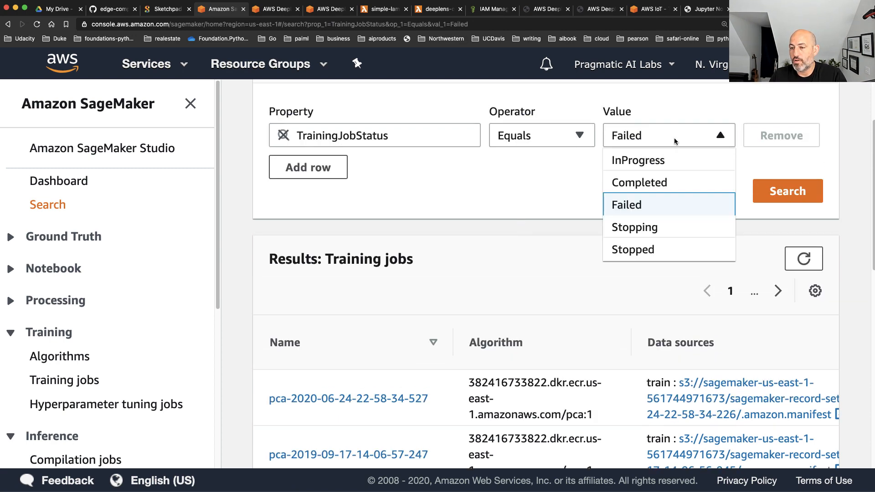
pyautogui.click(654, 183)
pyautogui.click(654, 183)
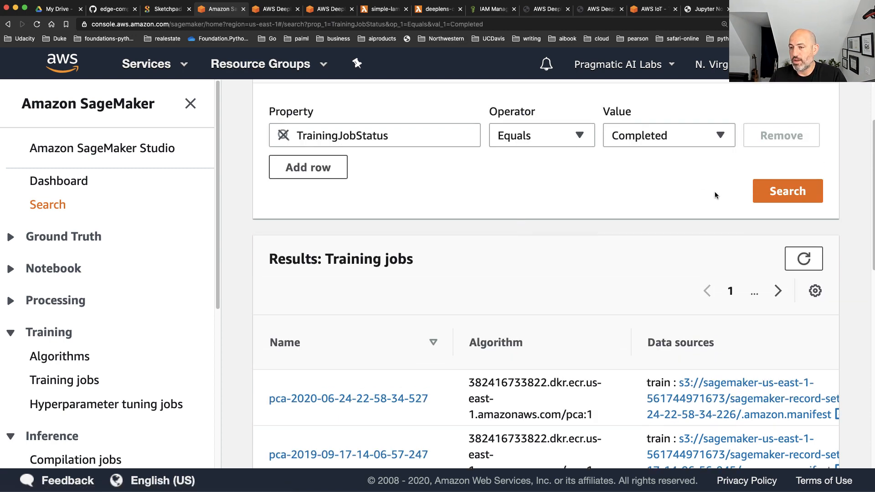
pyautogui.click(791, 197)
pyautogui.scroll(-6, 629, 317)
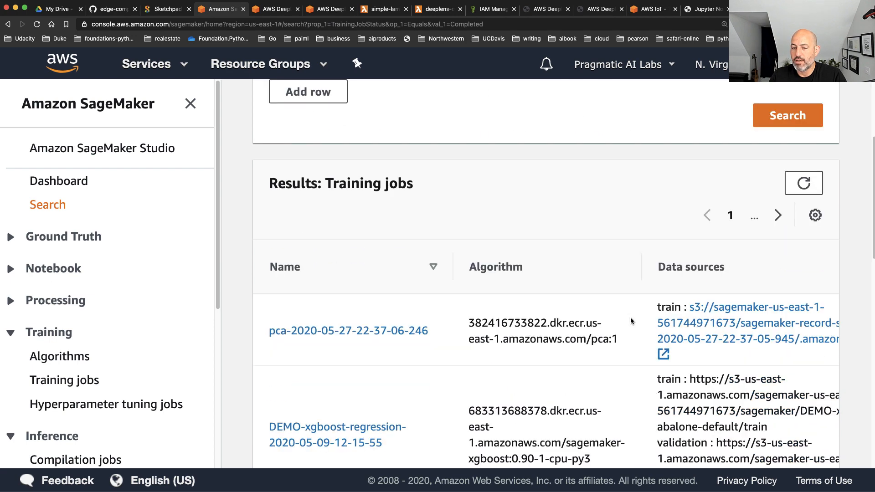
pyautogui.scroll(8, 632, 319)
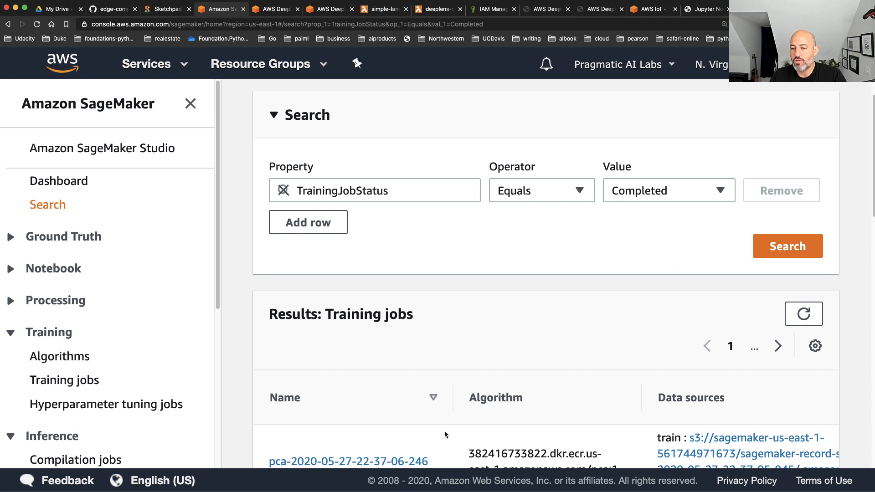
pyautogui.scroll(-1, 468, 272)
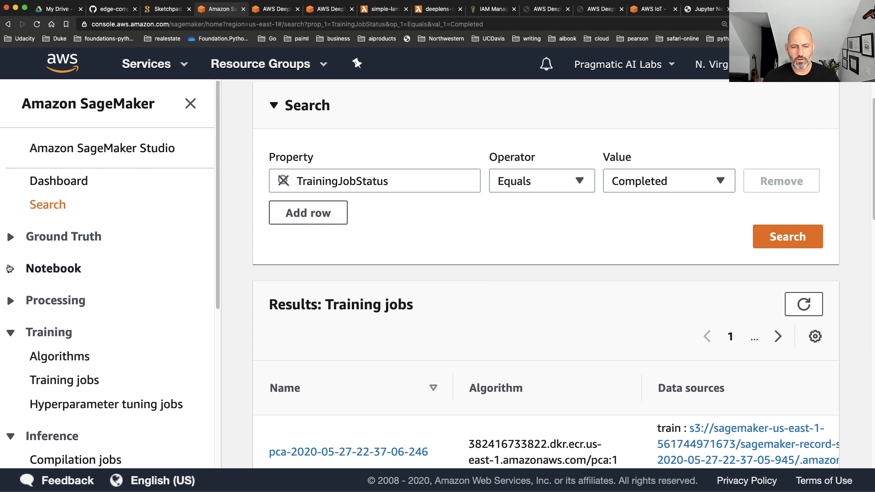
# Show the notebook instances with the navigation collapsed, open deeplense-protype in Jupyter and enlarge the page for readability
pyautogui.click(41, 269)
pyautogui.click(55, 300)
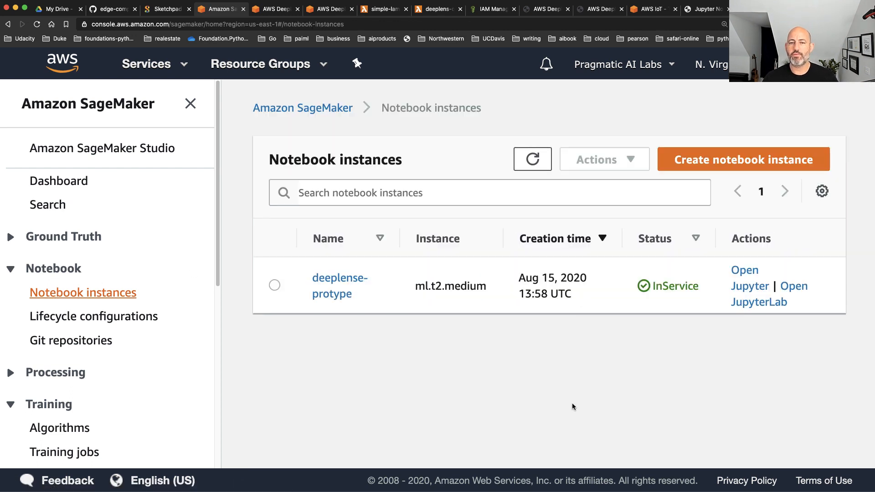
pyautogui.click(190, 104)
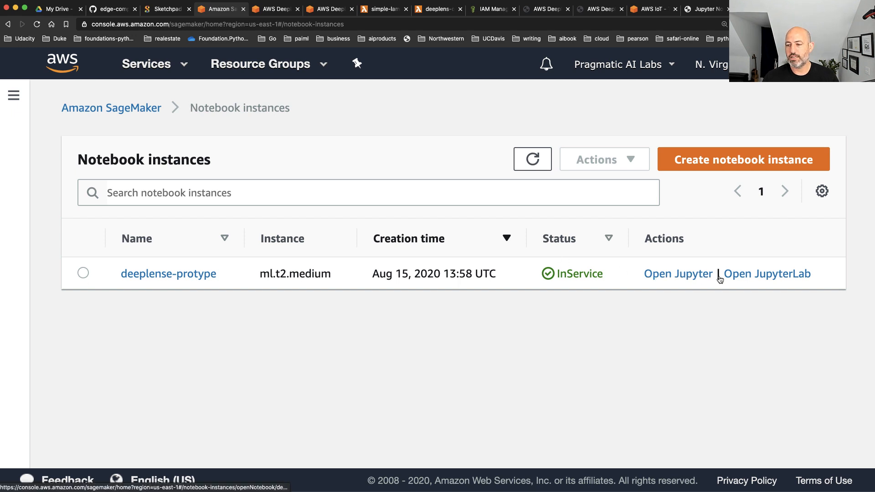
pyautogui.click(677, 274)
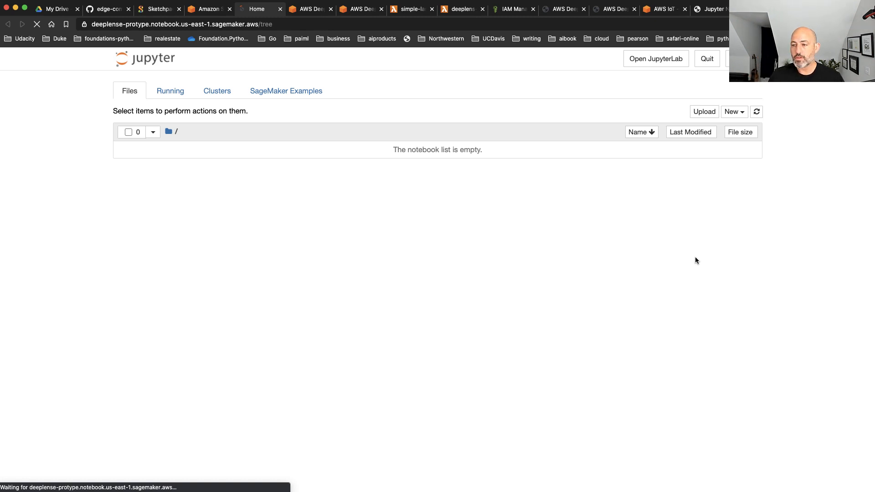
pyautogui.press('super+plus')
pyautogui.press('super+plus')
pyautogui.press('super+plus')
pyautogui.press('super+plus')
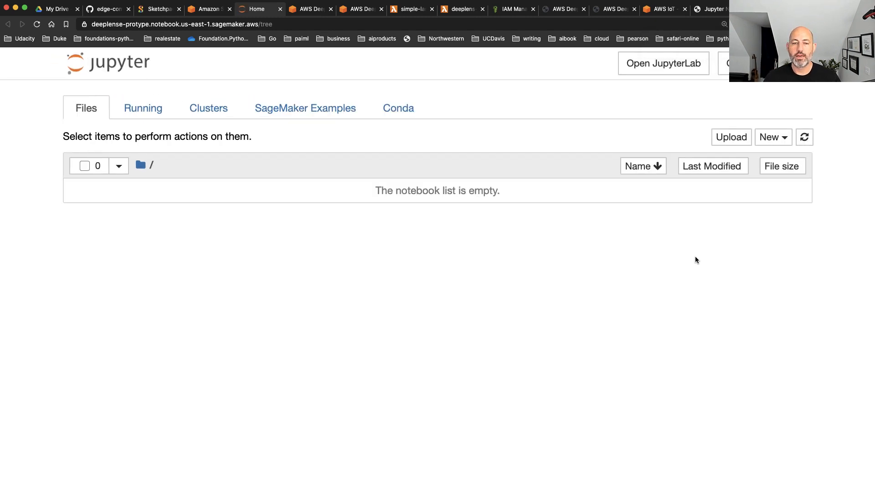
# Create a notebook with the conda_amazonei_tensorflow_p36 kernel and rename it deeplense-train
pyautogui.click(771, 140)
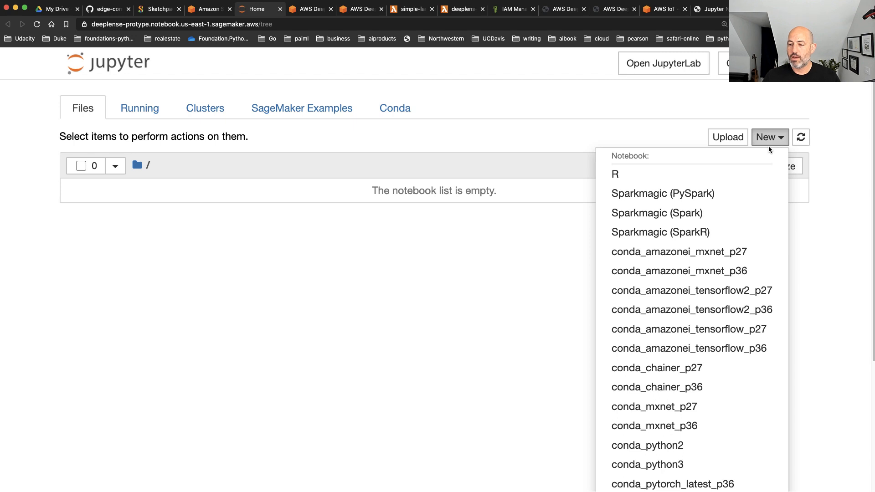
pyautogui.click(714, 349)
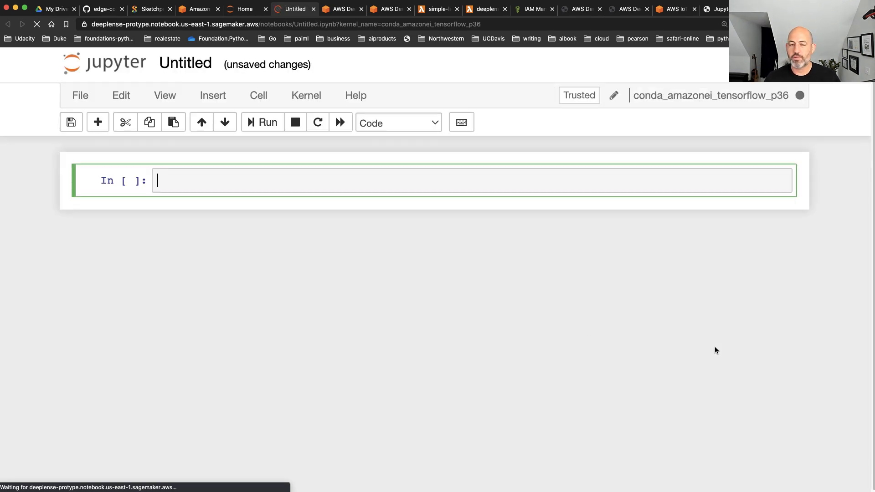
pyautogui.click(204, 61)
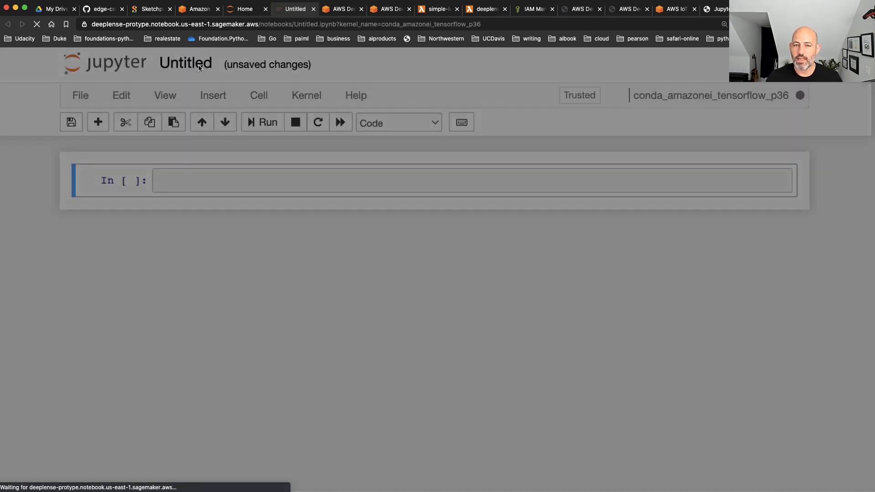
pyautogui.write('deeplens')
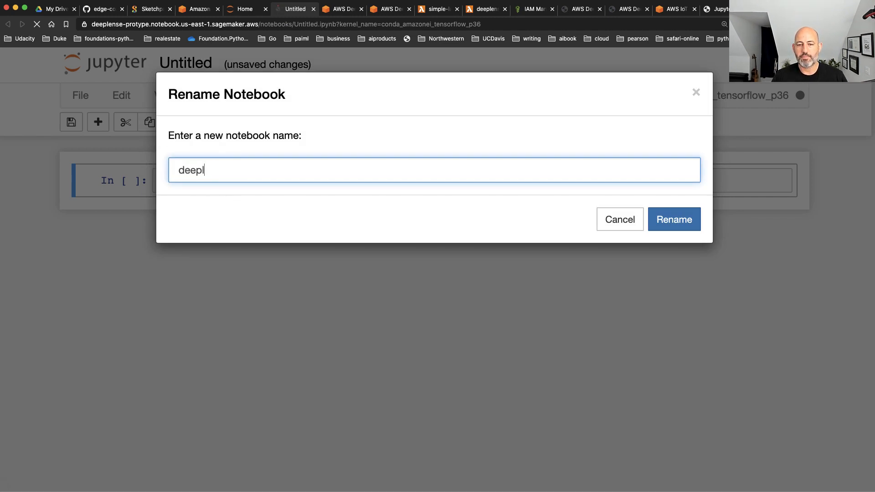
pyautogui.write('train')
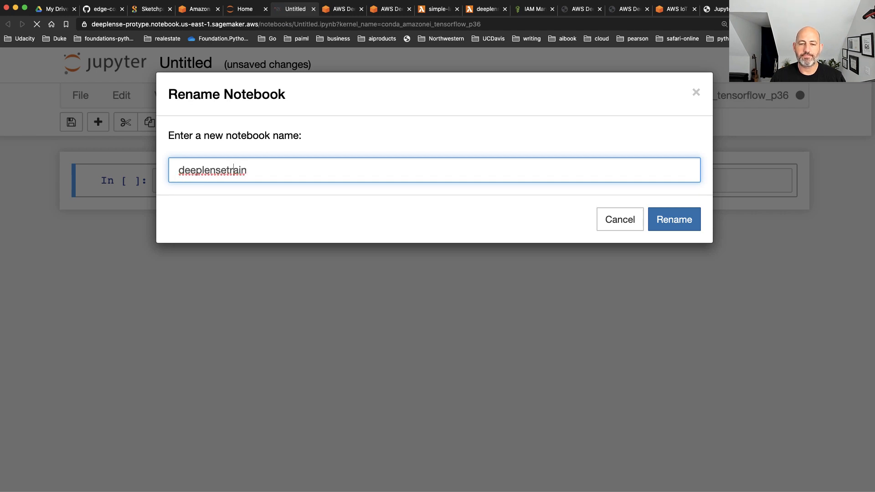
pyautogui.click(222, 170)
pyautogui.write('-')
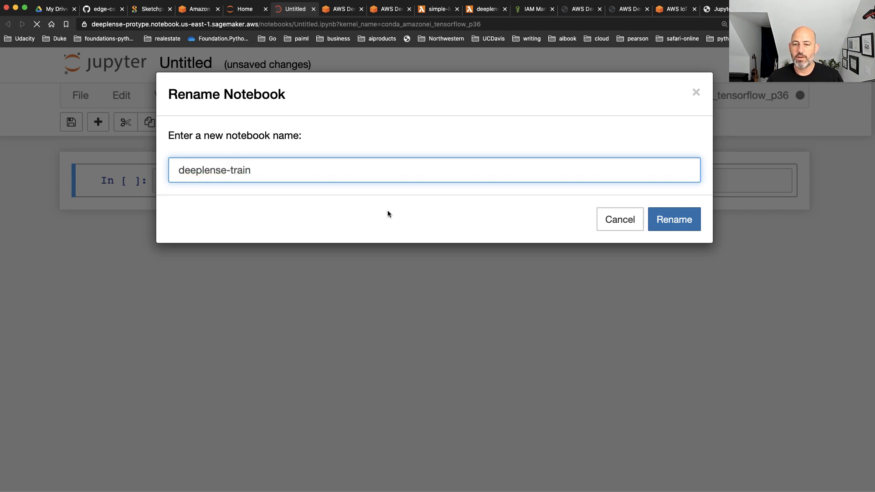
pyautogui.click(678, 225)
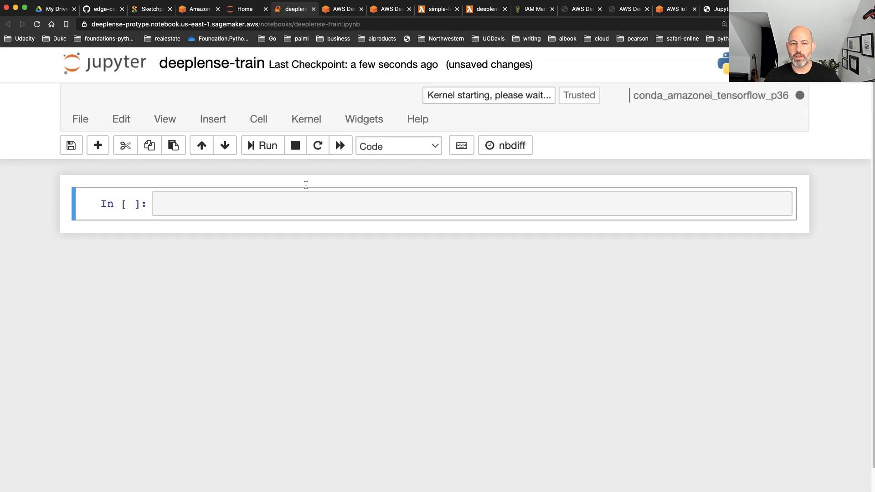
# Enter "import tensorflow as tf" in the first cell and run it
pyautogui.click(282, 200)
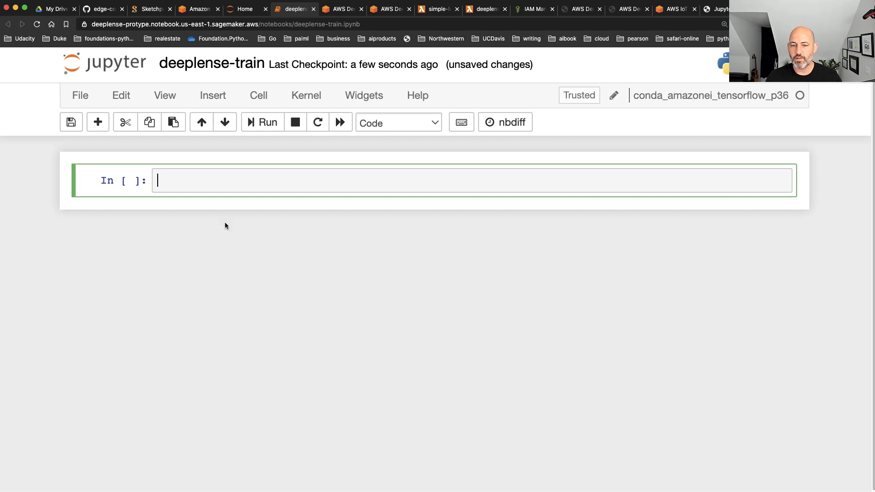
pyautogui.write('import')
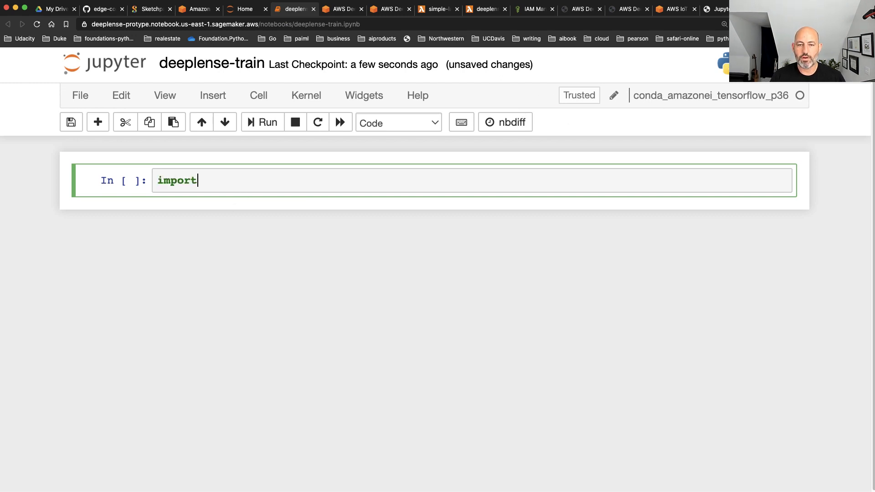
pyautogui.write(' tensorfl')
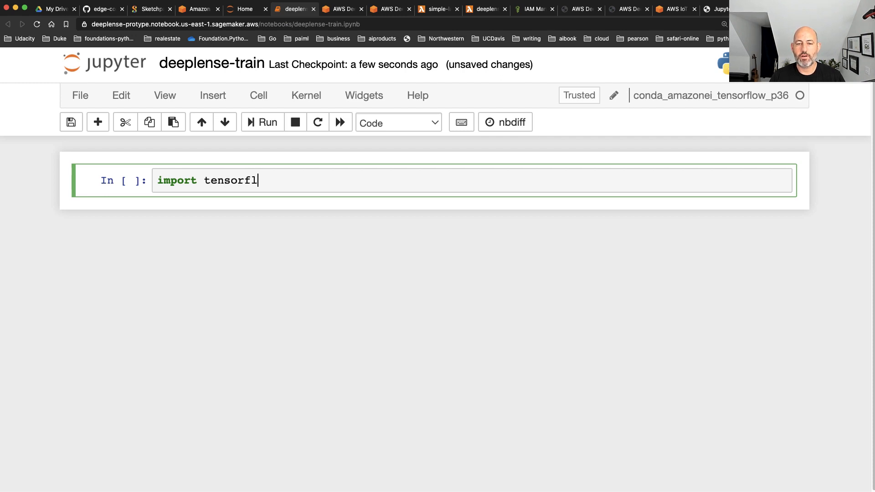
pyautogui.write('ow as tf')
pyautogui.hotkey('shift', 'Return')
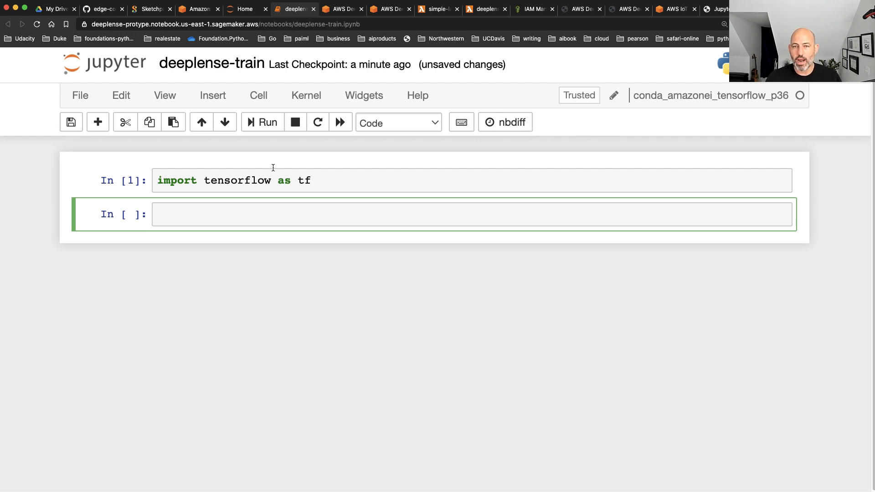
# Close the deeplense-train notebook, discarding unsaved changes, and show the collection of SageMaker Examples
pyautogui.click(313, 9)
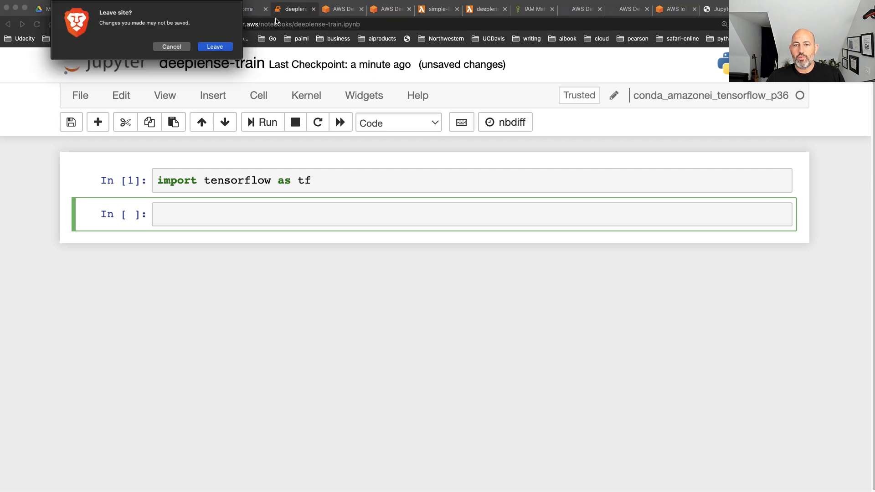
pyautogui.click(222, 48)
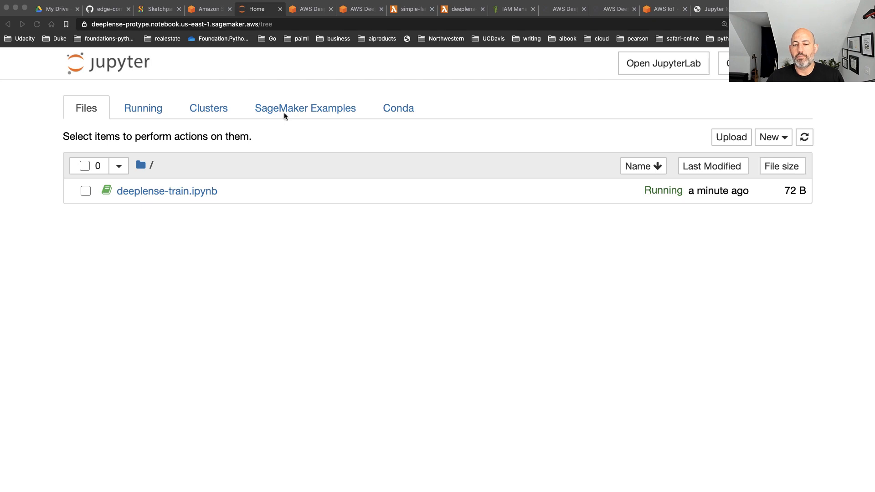
pyautogui.click(288, 89)
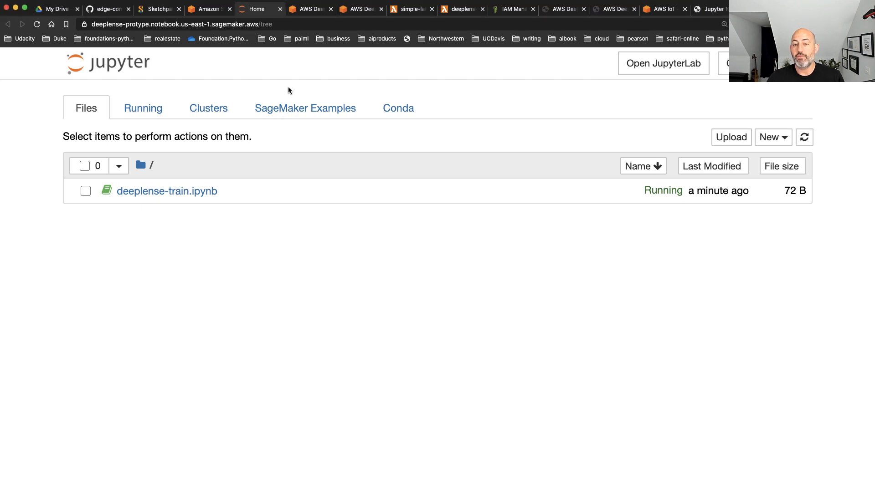
pyautogui.click(288, 110)
pyautogui.click(103, 172)
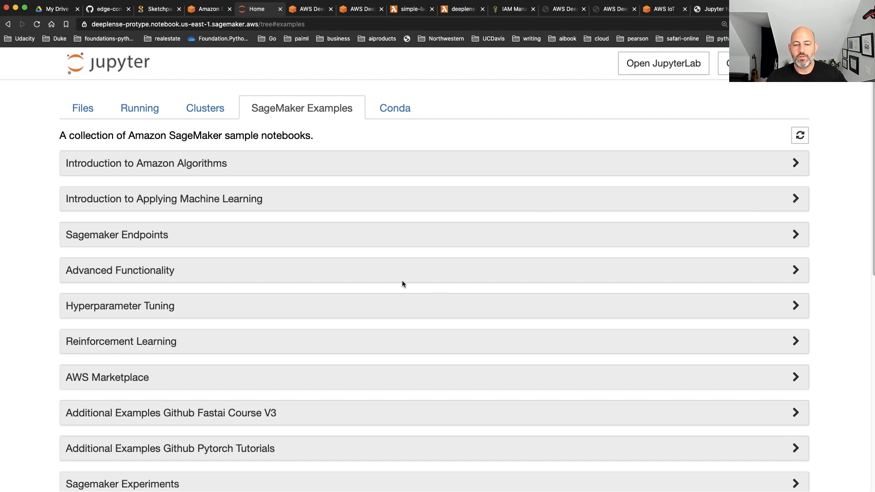
# Look through the sample notebook categories, expand Autopilot to view its notebooks and collapse it again
pyautogui.scroll(-3, 343, 313)
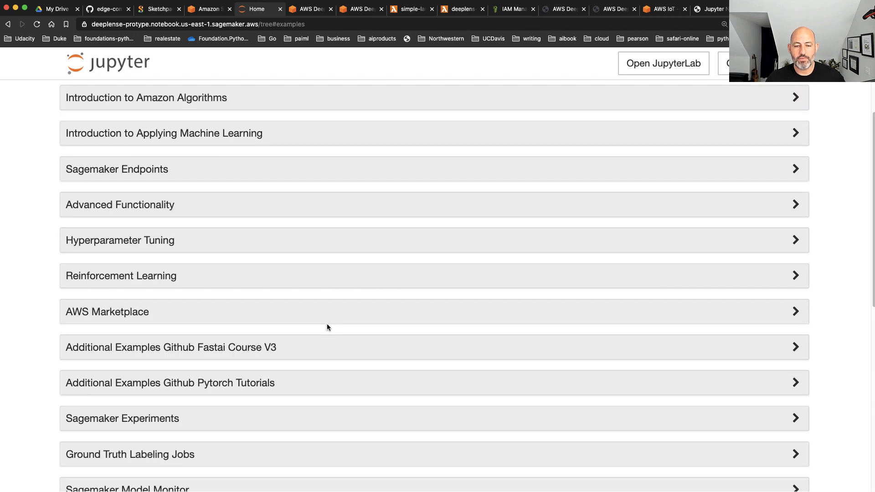
pyautogui.scroll(-3, 327, 324)
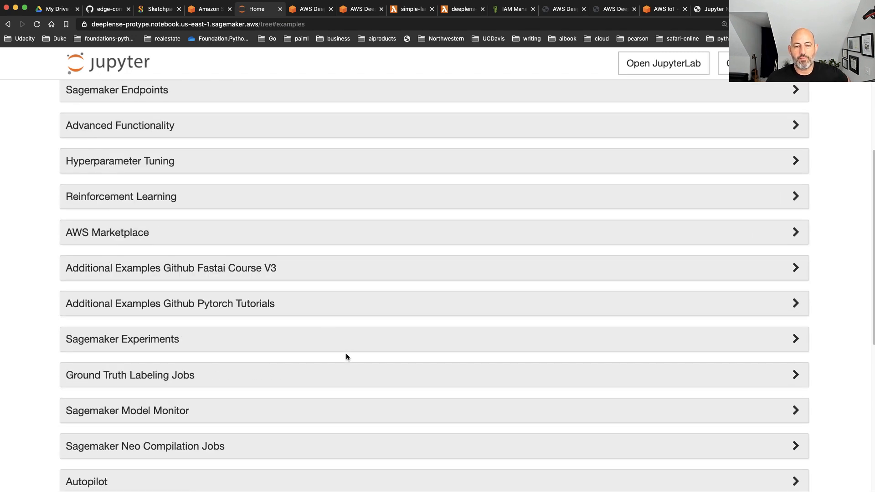
pyautogui.scroll(-4, 342, 353)
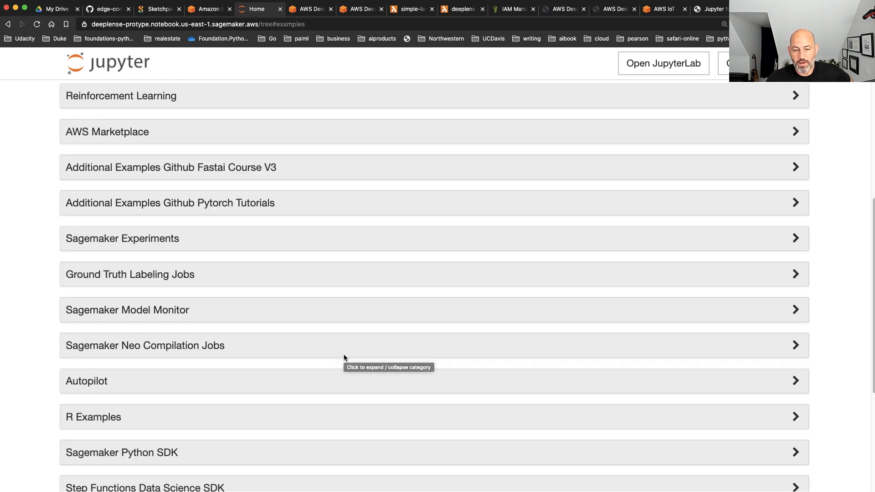
pyautogui.scroll(-2, 344, 358)
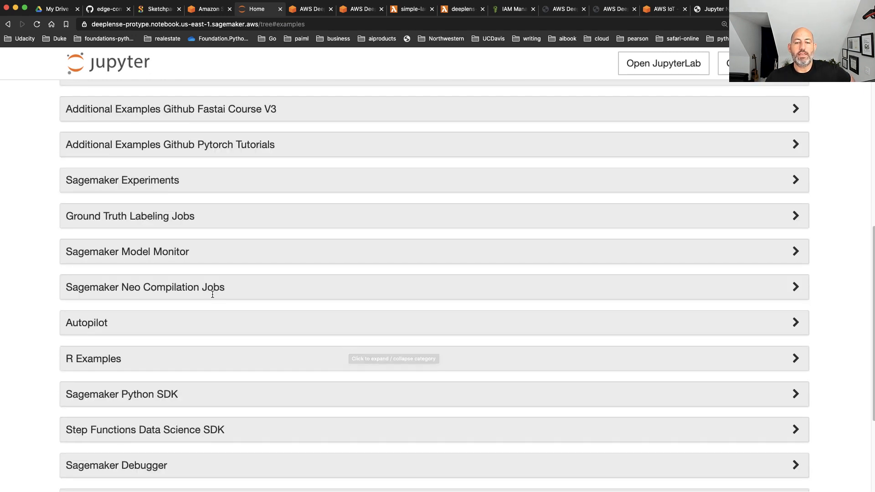
pyautogui.scroll(-1, 198, 292)
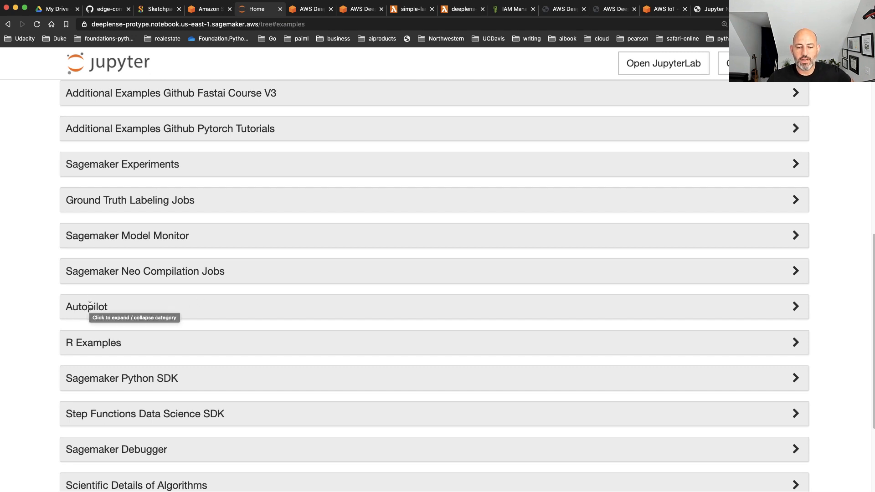
pyautogui.scroll(-6, 90, 306)
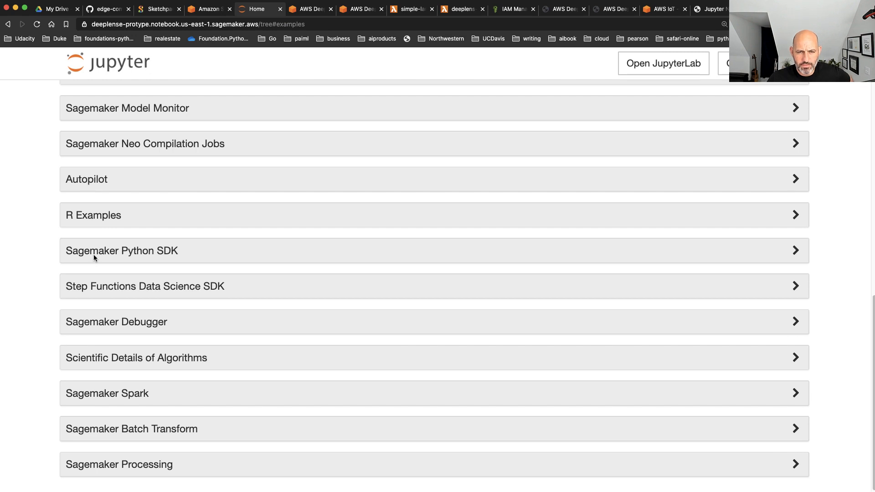
pyautogui.click(96, 179)
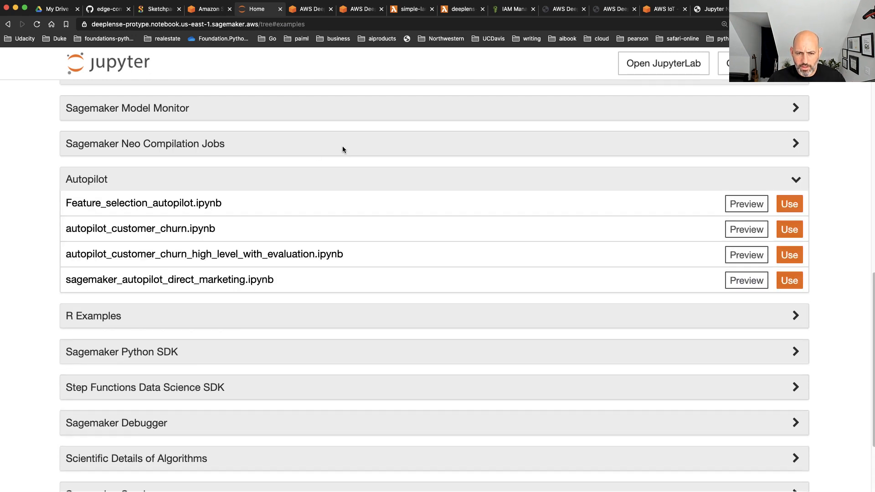
pyautogui.click(88, 179)
# Expand the Advanced Functionality category and look through its sample notebooks
pyautogui.scroll(4, 119, 305)
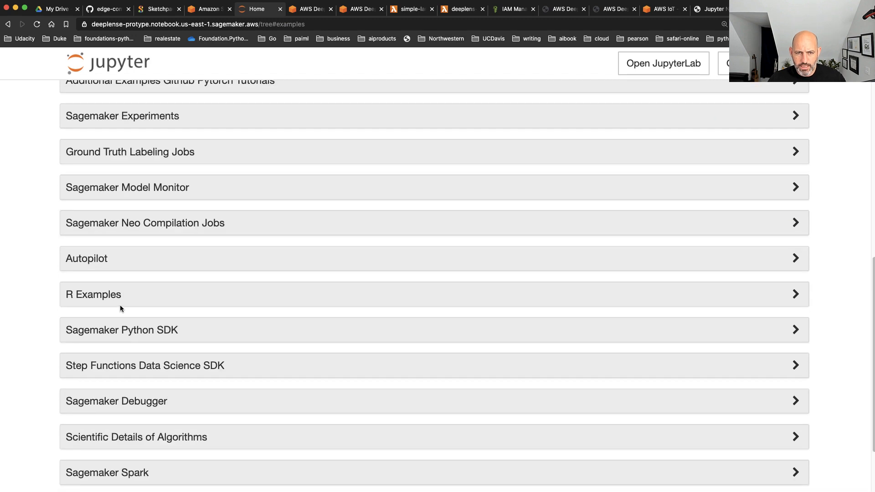
pyautogui.scroll(1, 120, 309)
pyautogui.scroll(8, 121, 309)
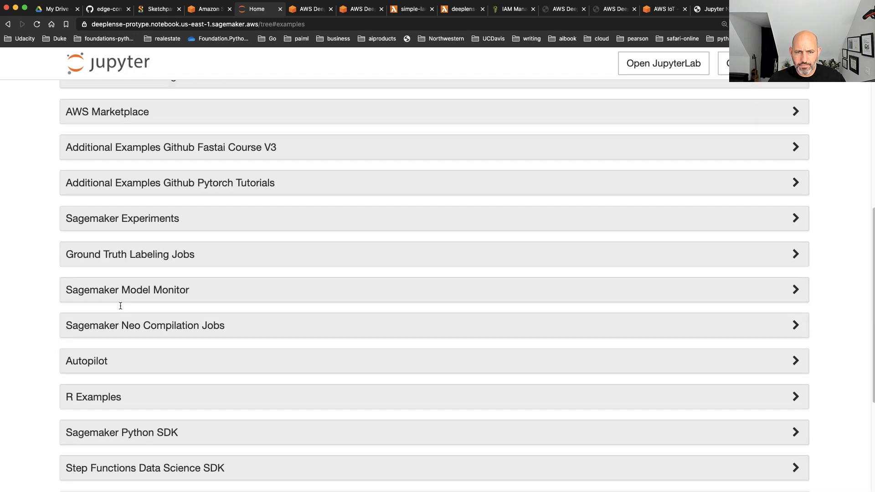
pyautogui.scroll(8, 120, 306)
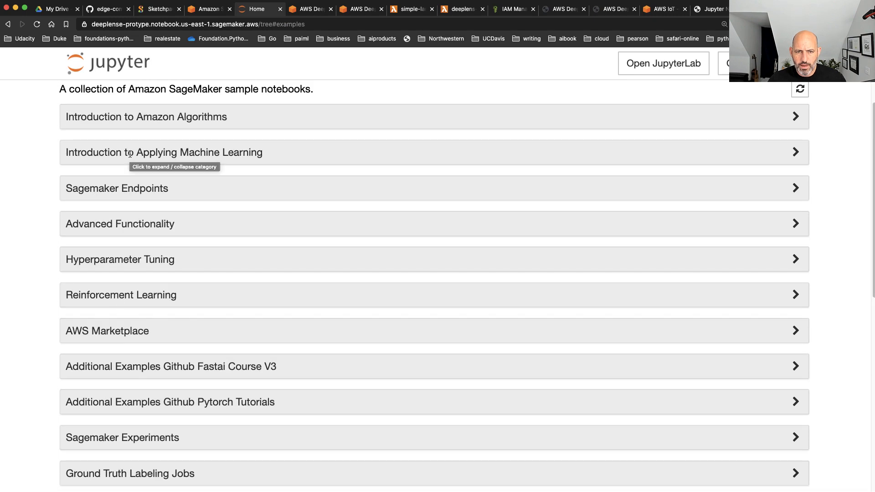
pyautogui.click(124, 221)
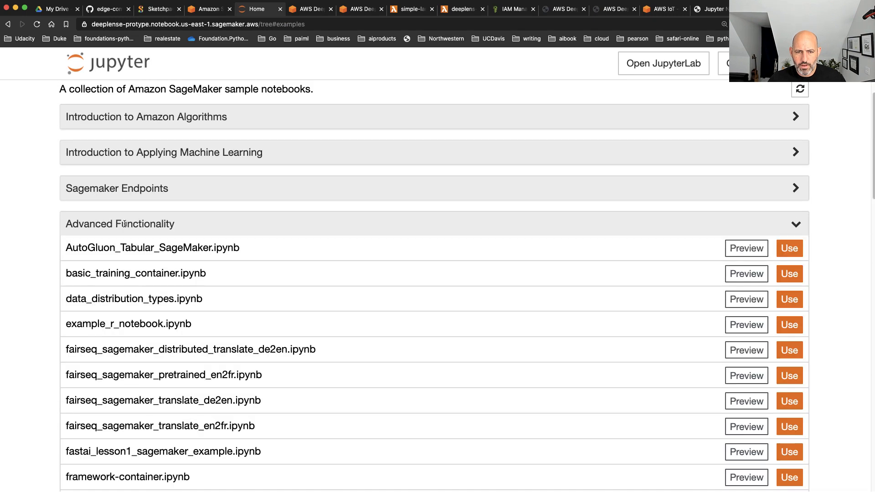
pyautogui.scroll(-3, 334, 280)
pyautogui.scroll(-5, 334, 283)
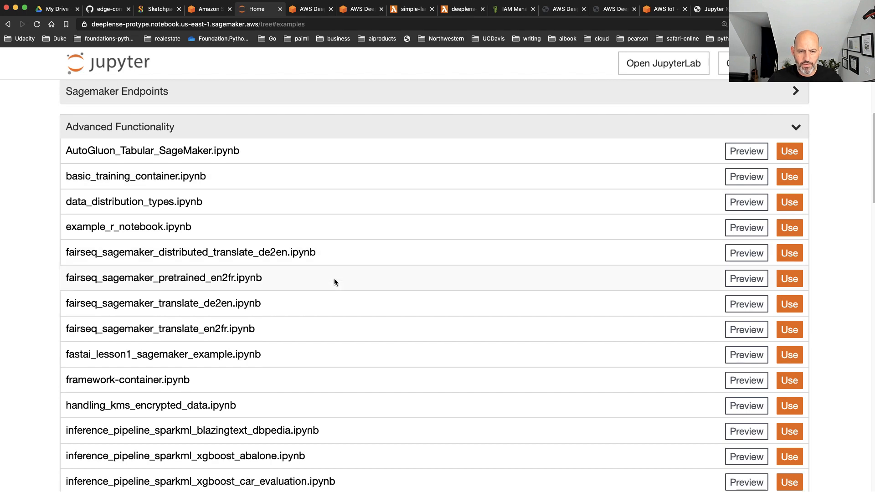
pyautogui.scroll(-6, 334, 282)
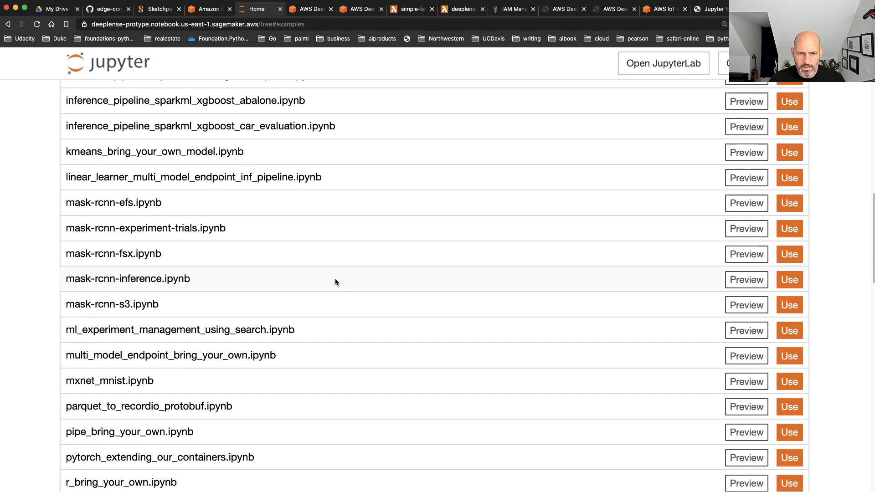
pyautogui.scroll(1, 334, 280)
# Search the page for "object" and look through the Advanced Functionality sample notebooks for an object detection example
pyautogui.press('super+f')
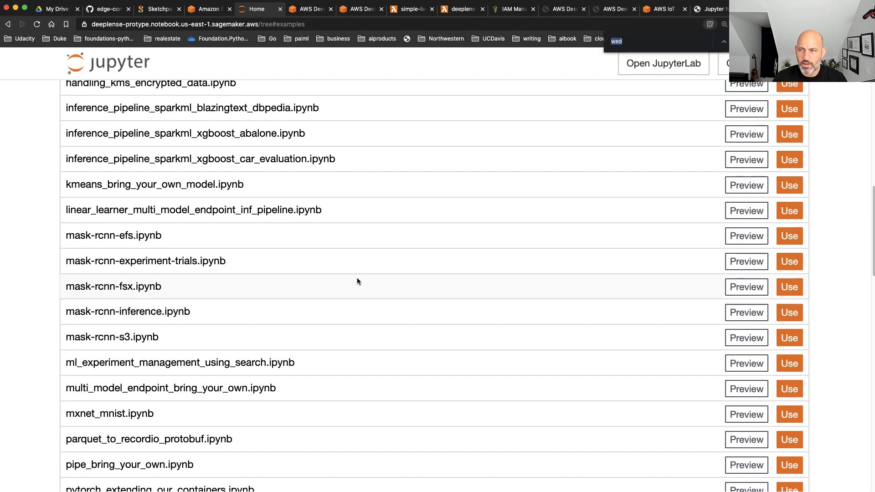
pyautogui.write('object')
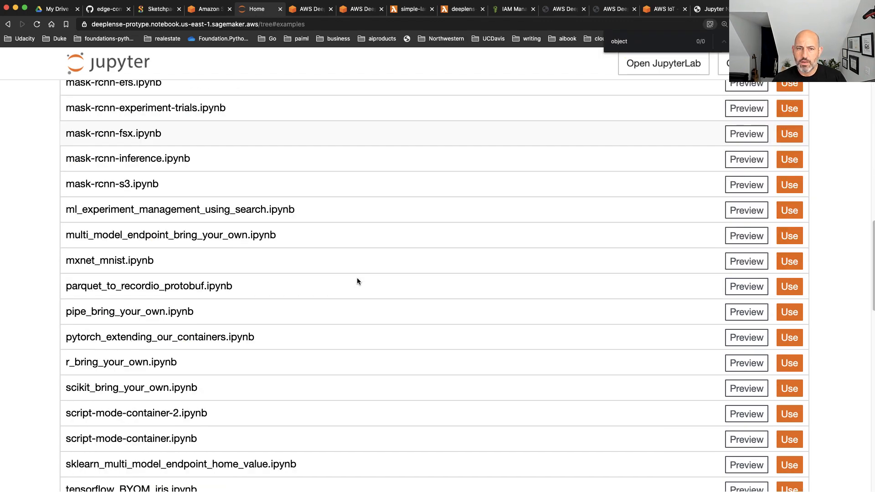
pyautogui.scroll(20, 553, 288)
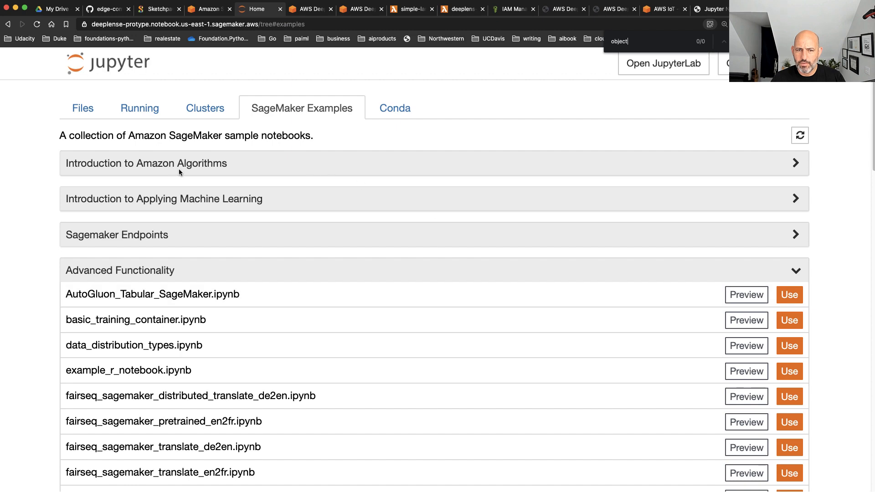
pyautogui.scroll(-3, 191, 305)
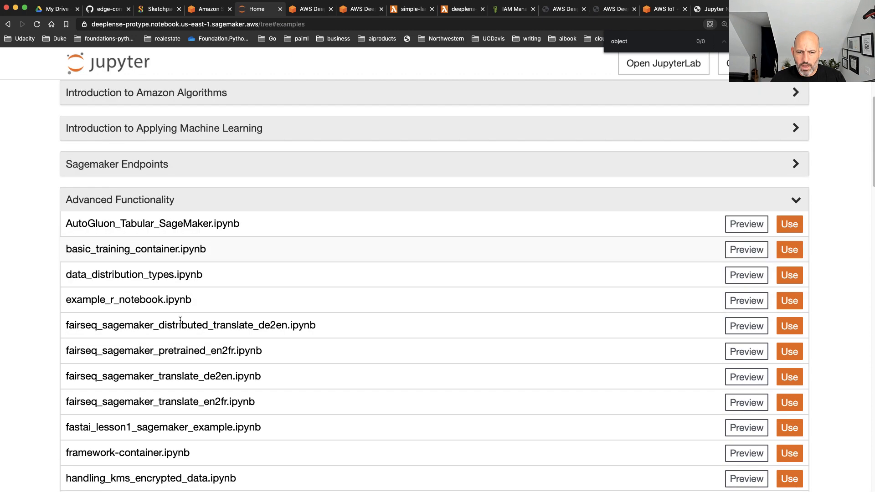
pyautogui.scroll(-6, 209, 332)
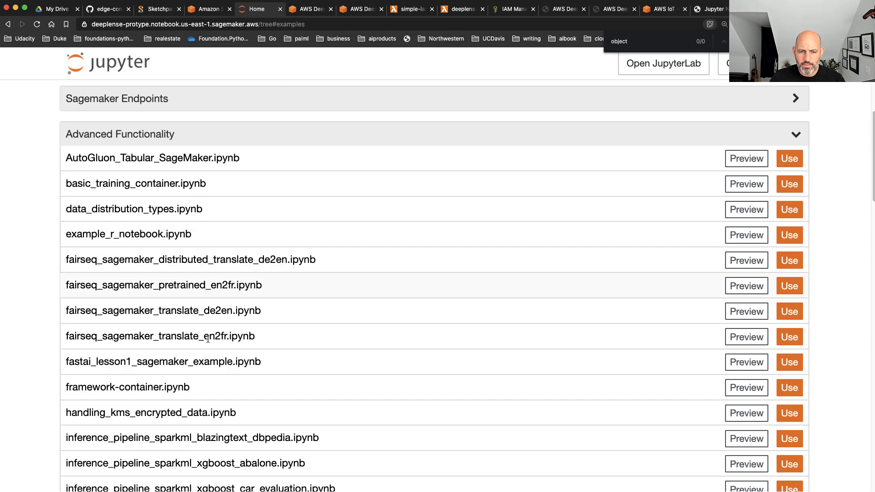
pyautogui.scroll(-12, 207, 339)
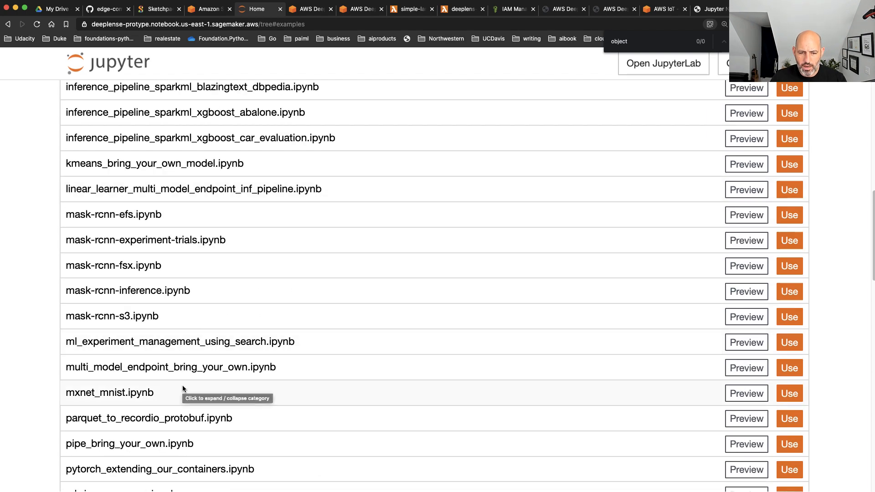
pyautogui.scroll(-3, 182, 387)
pyautogui.scroll(-7, 183, 388)
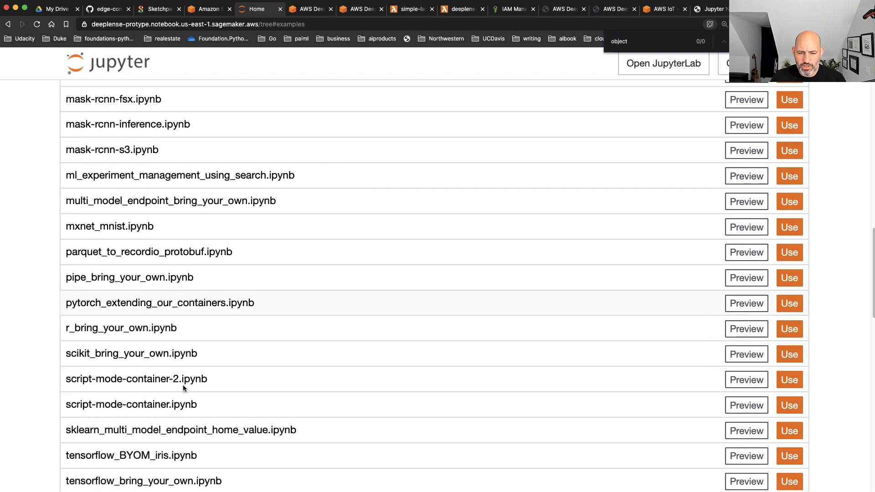
pyautogui.scroll(20, 183, 388)
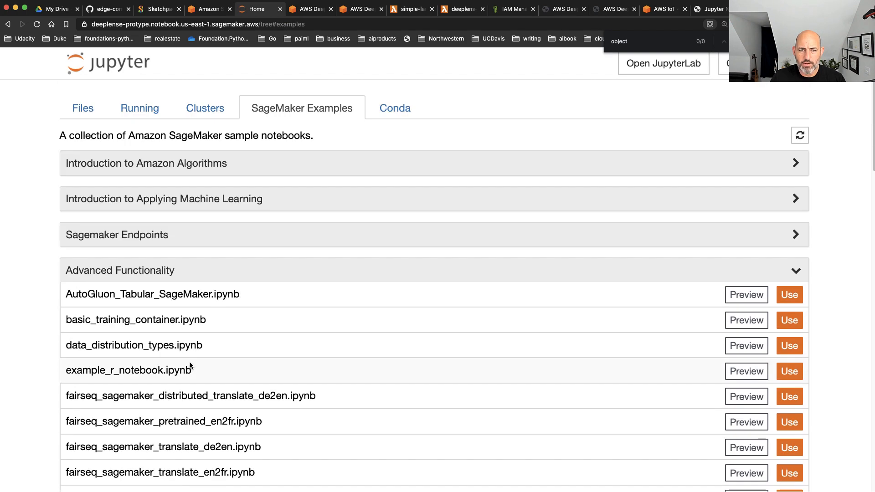
# Collapse the Advanced Functionality category and look through the full list of sample notebook categories
pyautogui.click(101, 272)
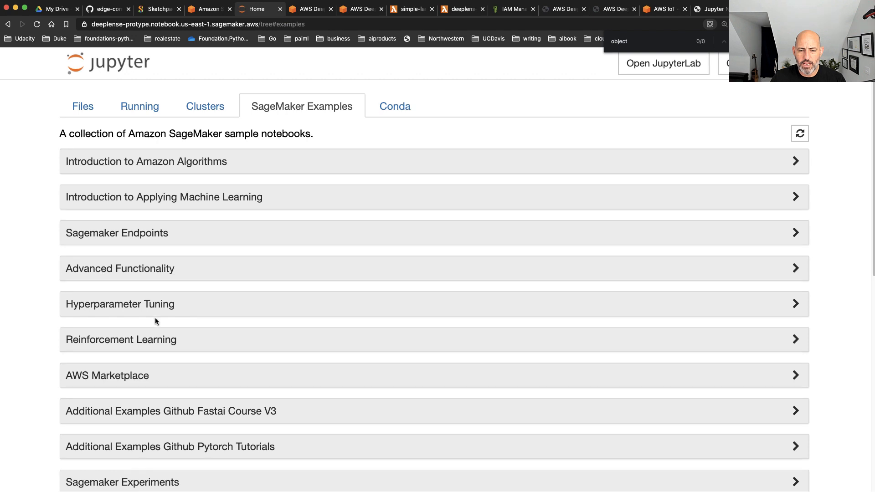
pyautogui.scroll(-1, 158, 320)
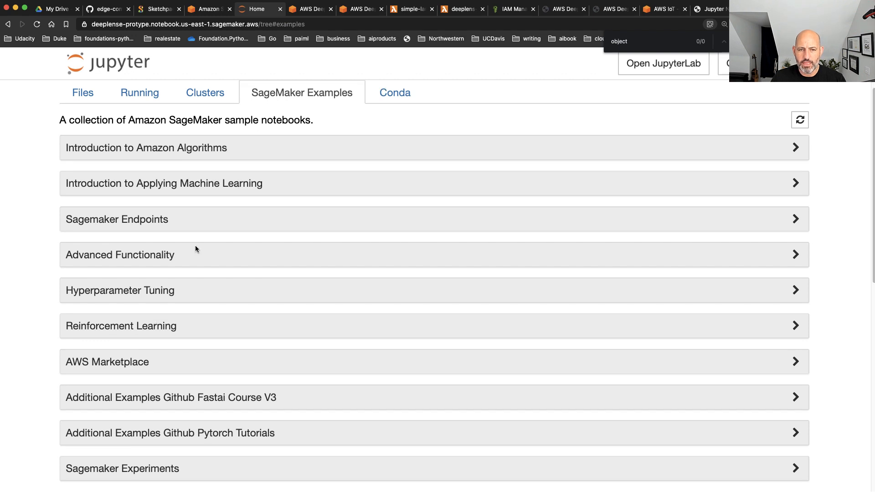
pyautogui.scroll(-5, 205, 235)
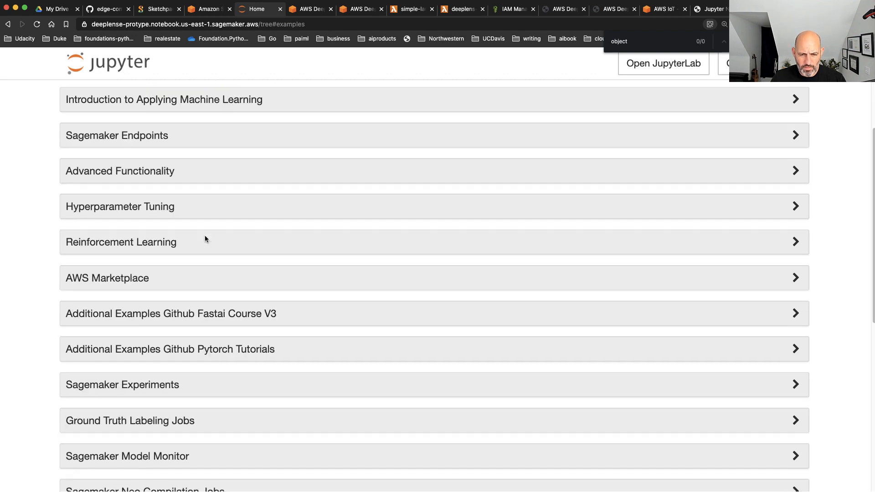
pyautogui.scroll(-4, 204, 236)
pyautogui.scroll(-1, 204, 239)
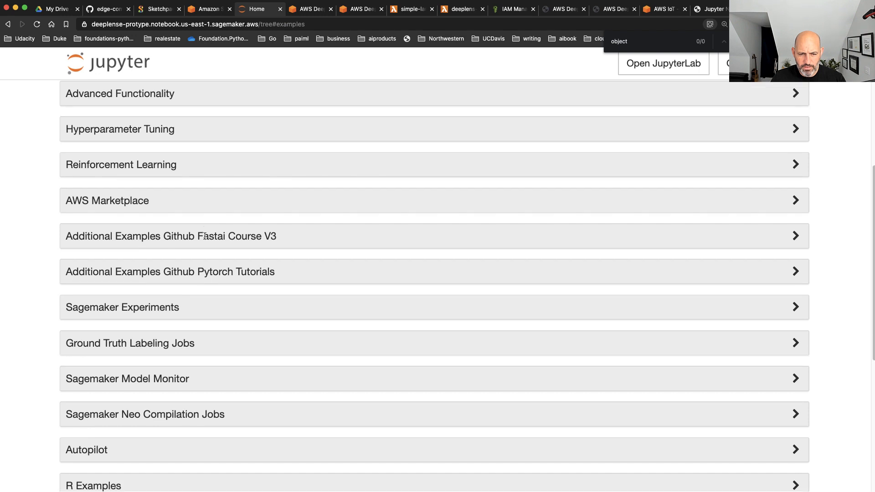
pyautogui.scroll(-15, 205, 236)
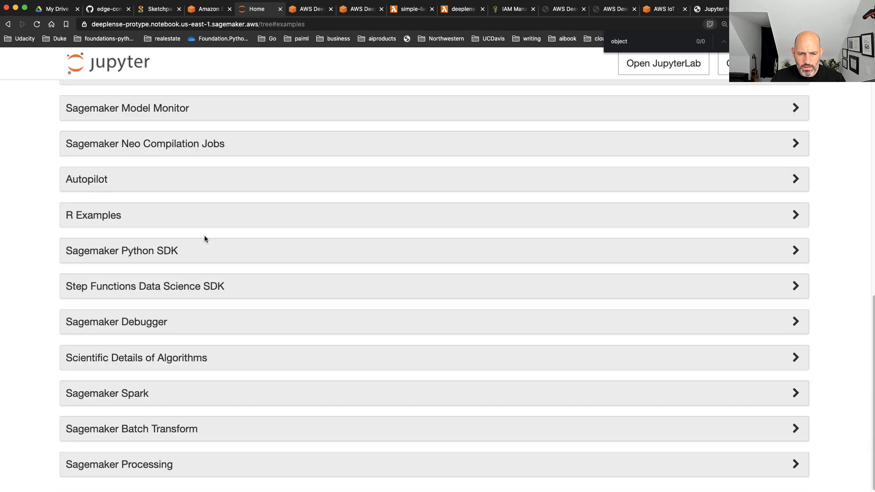
pyautogui.scroll(20, 209, 225)
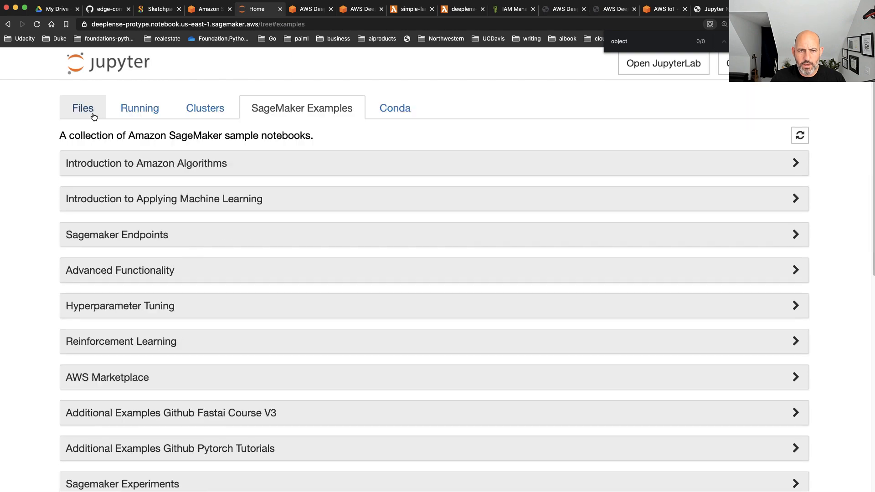
# Expand Introduction to Amazon Algorithms and create a copy of object_detection_birds.ipynb with its support files in the home directory
pyautogui.click(137, 165)
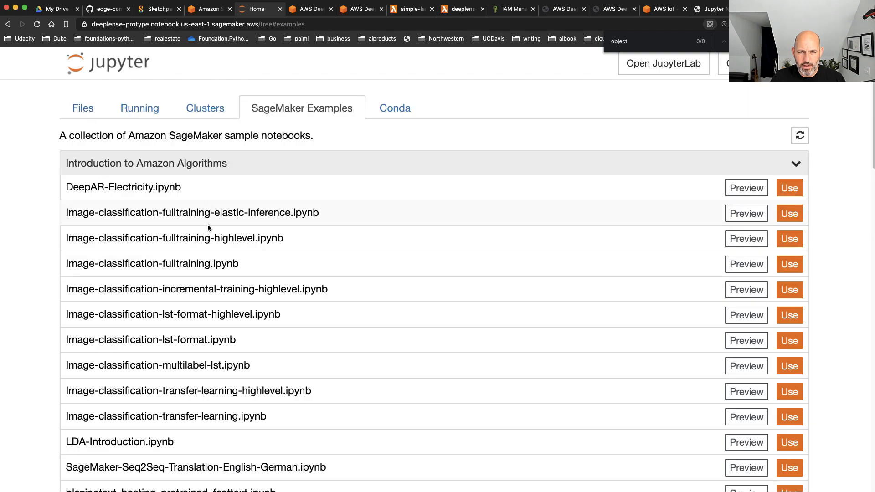
pyautogui.scroll(-10, 214, 241)
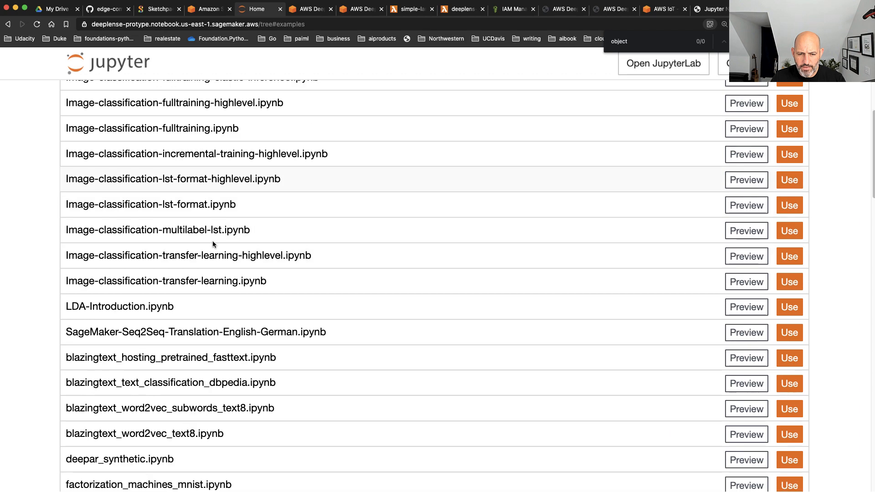
pyautogui.scroll(-10, 213, 244)
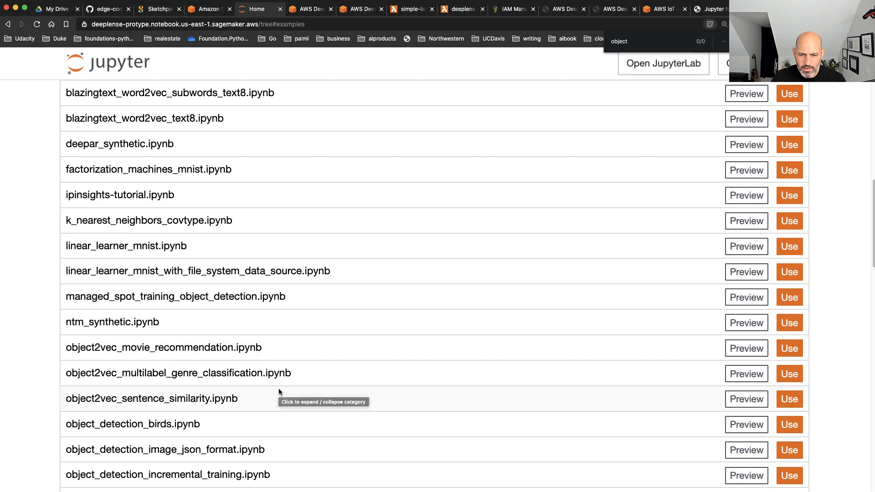
pyautogui.scroll(-1, 279, 391)
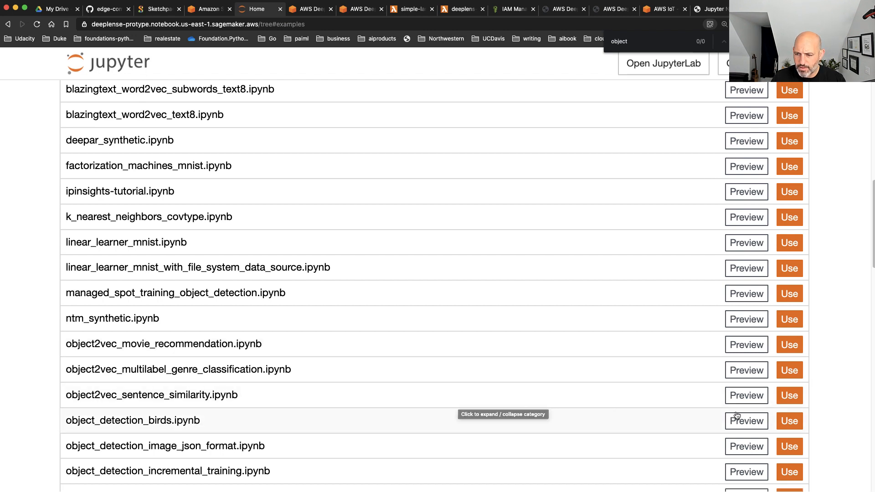
pyautogui.click(791, 421)
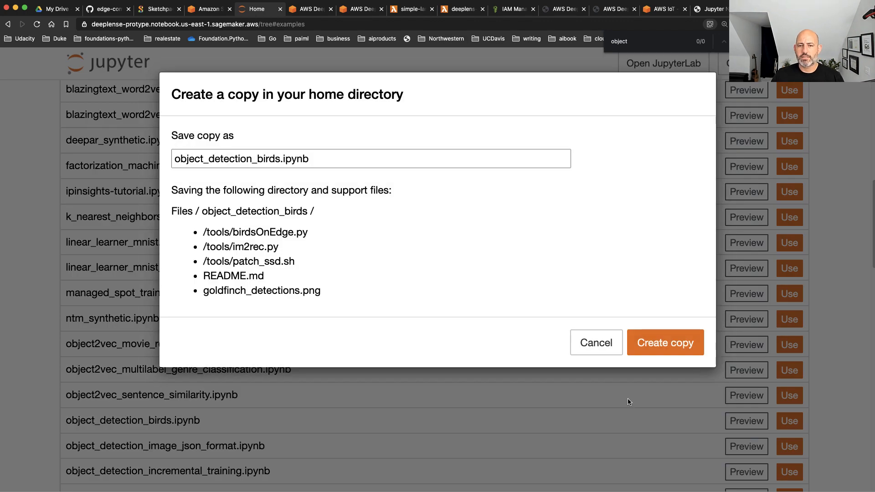
pyautogui.click(651, 353)
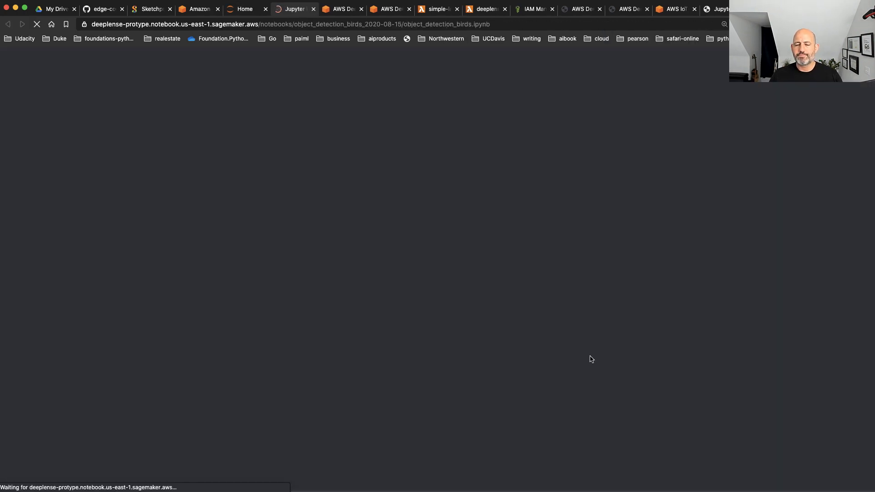
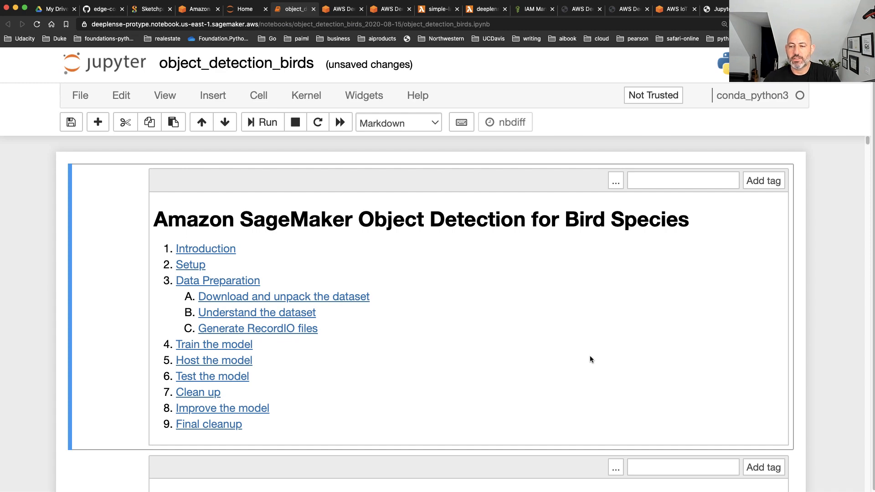
# Read the notebook's Introduction, covering the Caltech Birds dataset, the SSD and ResNet algorithms, the RecordIO format and the listed key differences
pyautogui.scroll(-1, 481, 342)
pyautogui.scroll(-6, 480, 338)
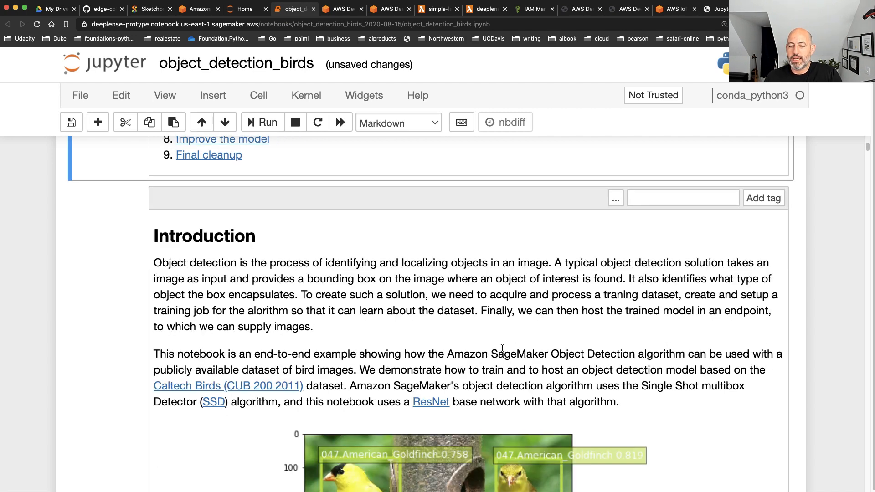
pyautogui.scroll(-1, 620, 382)
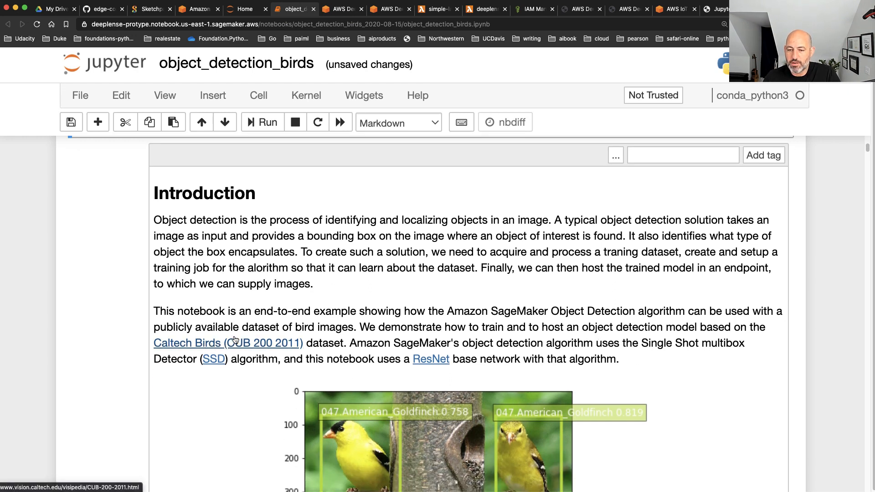
pyautogui.moveTo(349, 344); pyautogui.dragTo(710, 348)
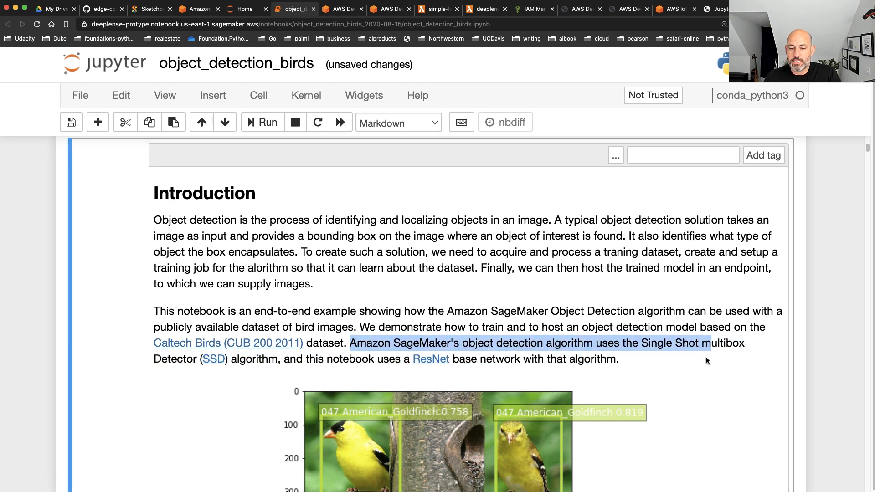
pyautogui.scroll(-4, 706, 359)
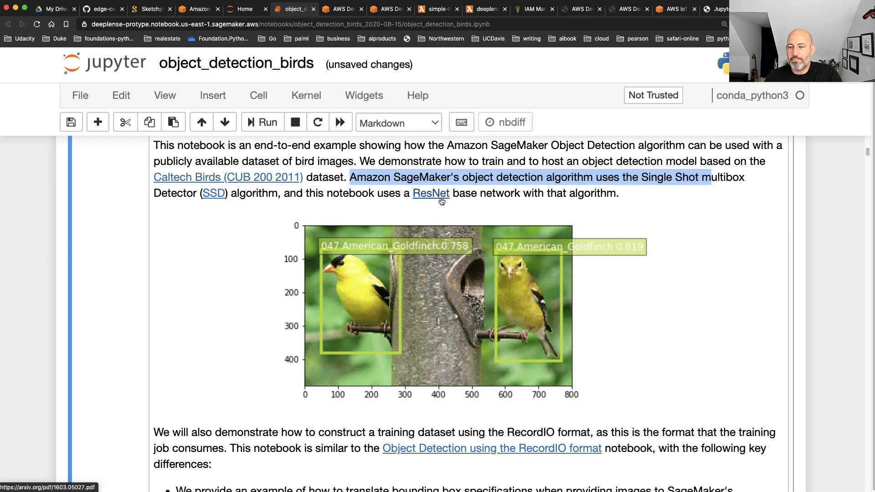
pyautogui.moveTo(624, 194); pyautogui.dragTo(458, 194)
pyautogui.scroll(-1, 673, 312)
pyautogui.scroll(-4, 673, 312)
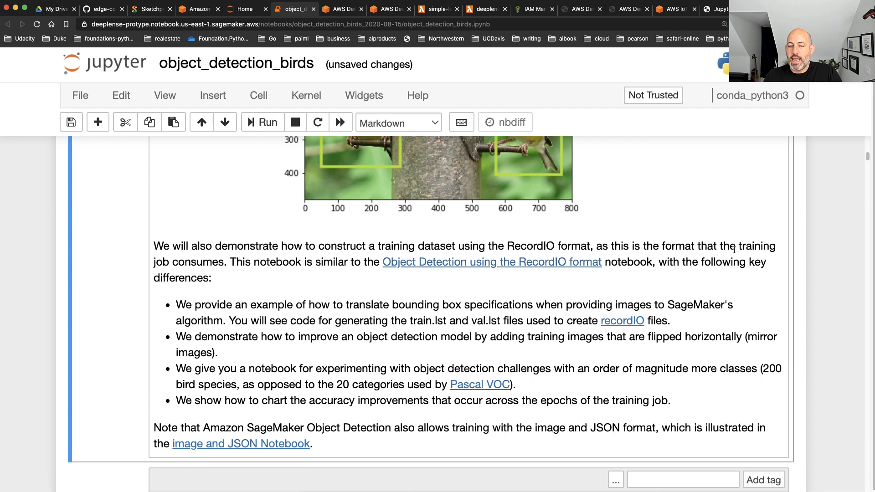
pyautogui.moveTo(597, 246); pyautogui.dragTo(503, 241)
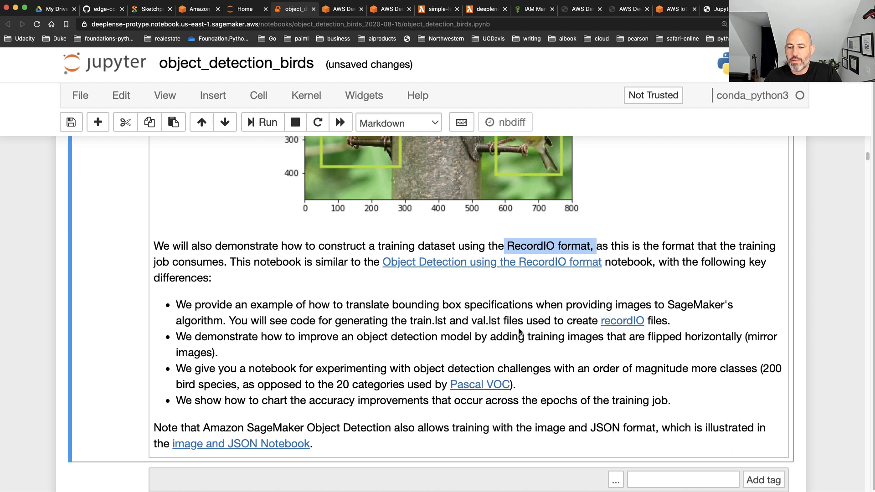
pyautogui.scroll(-1, 520, 332)
pyautogui.moveTo(175, 290); pyautogui.dragTo(556, 284)
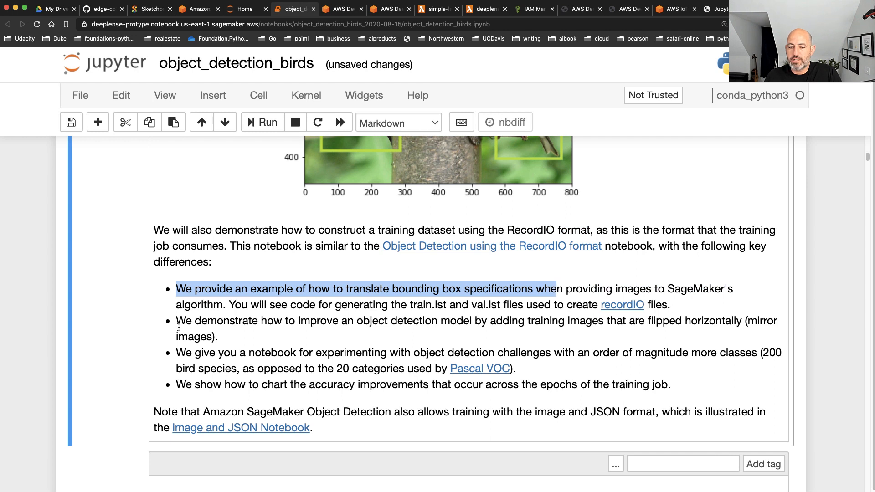
pyautogui.moveTo(177, 321); pyautogui.dragTo(215, 341)
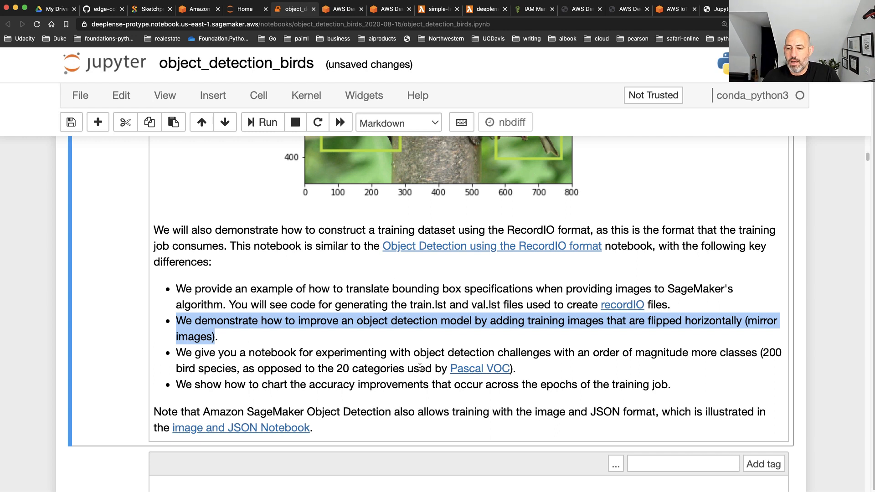
pyautogui.scroll(-2, 424, 371)
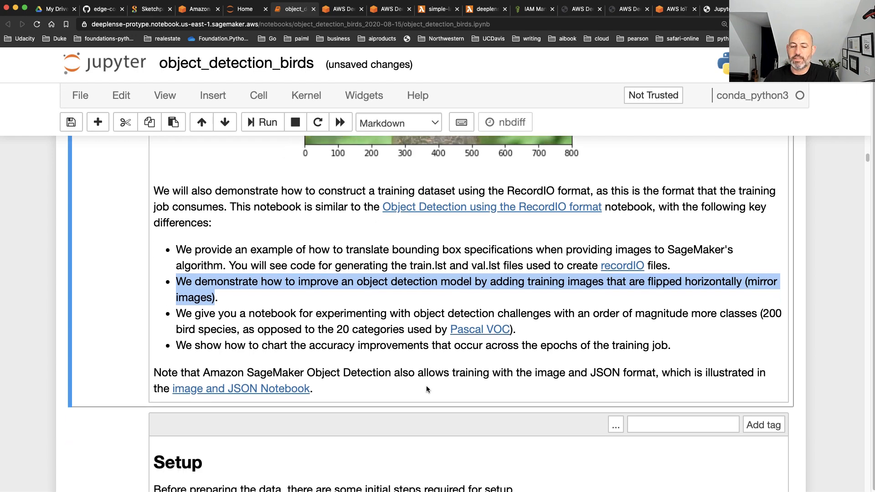
# Review the Setup section, run the cell that installs opencv-python and mxnet, and check its installation output
pyautogui.scroll(-4, 427, 389)
pyautogui.scroll(-9, 427, 389)
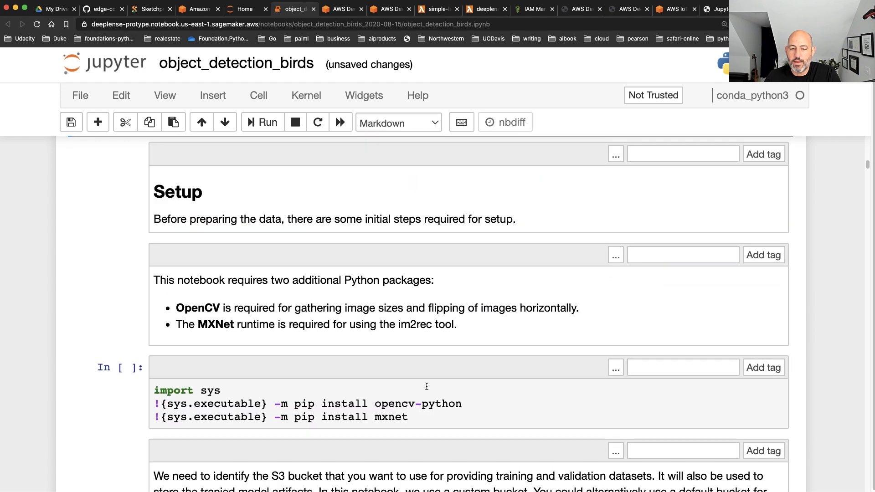
pyautogui.moveTo(441, 275); pyautogui.dragTo(127, 287)
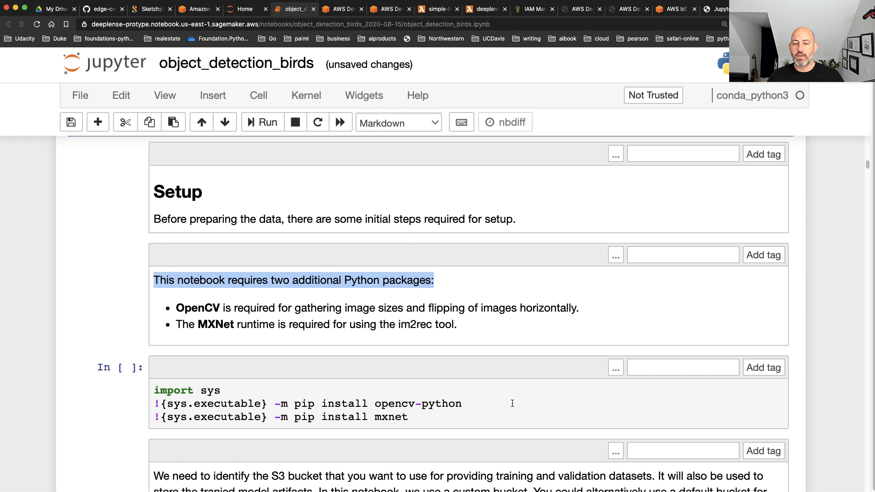
pyautogui.click(201, 343)
pyautogui.moveTo(235, 323); pyautogui.dragTo(154, 322)
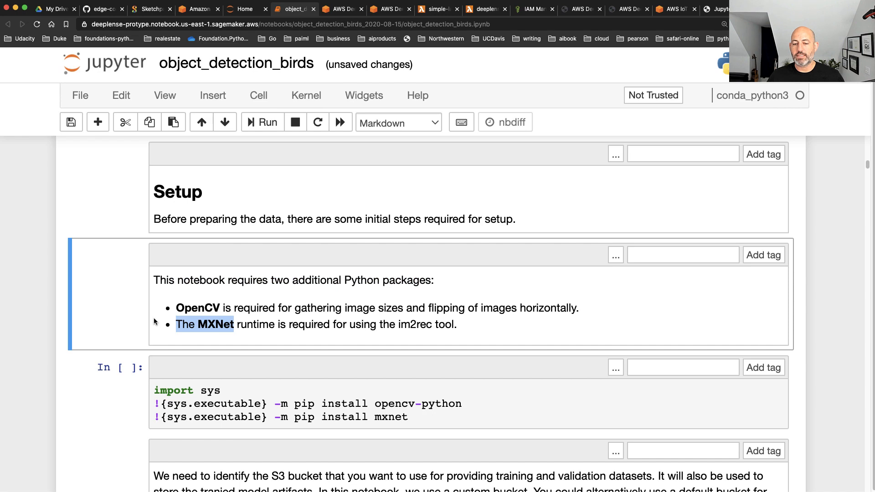
pyautogui.scroll(-5, 469, 321)
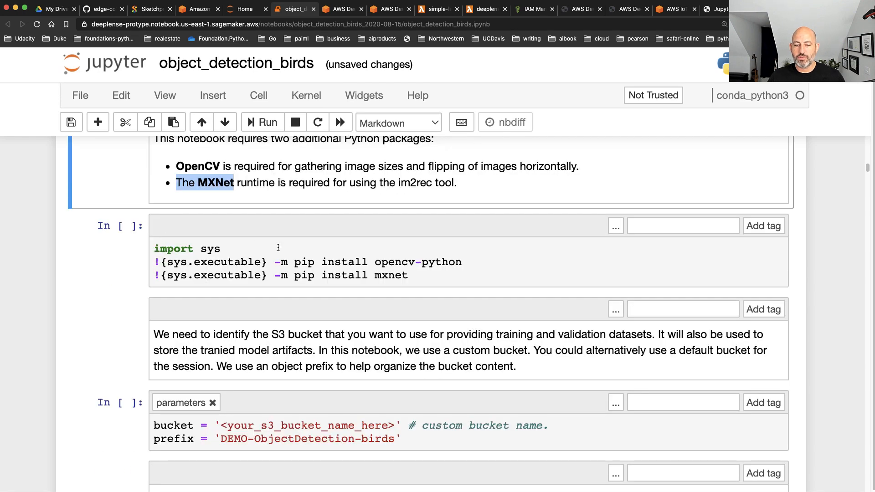
pyautogui.moveTo(277, 247); pyautogui.dragTo(173, 246)
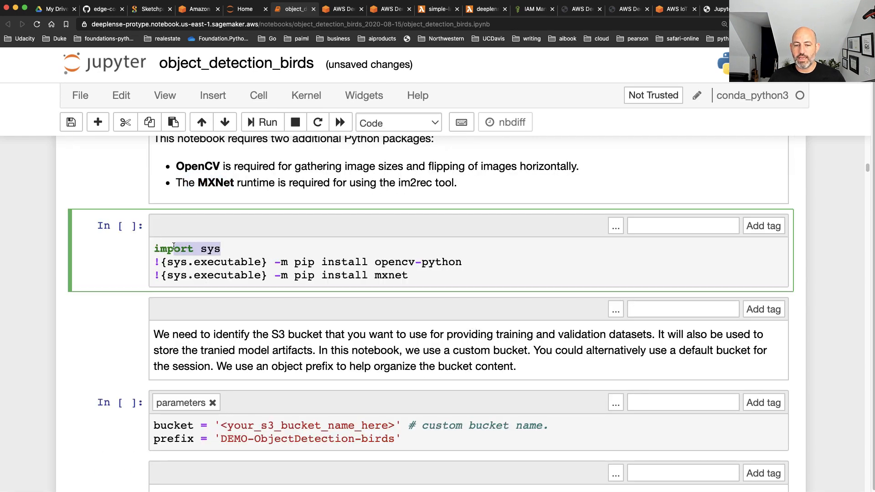
pyautogui.click(463, 276)
pyautogui.hotkey('shift', 'Return')
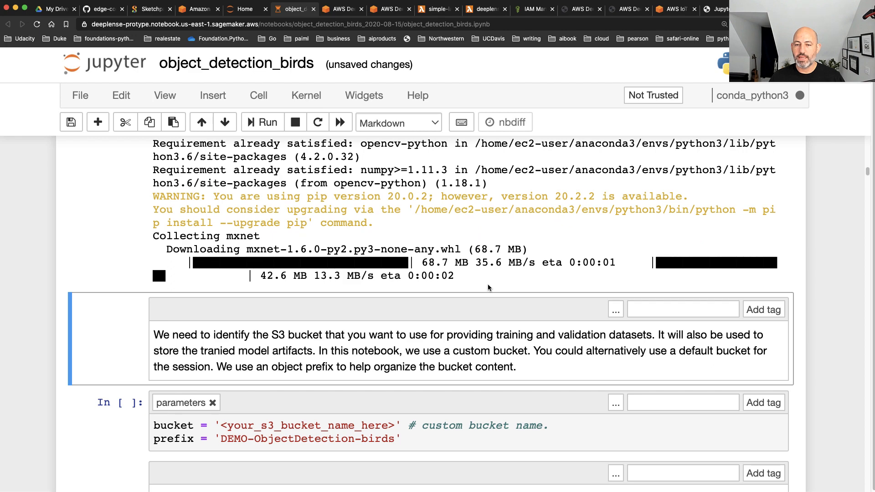
pyautogui.scroll(3, 501, 282)
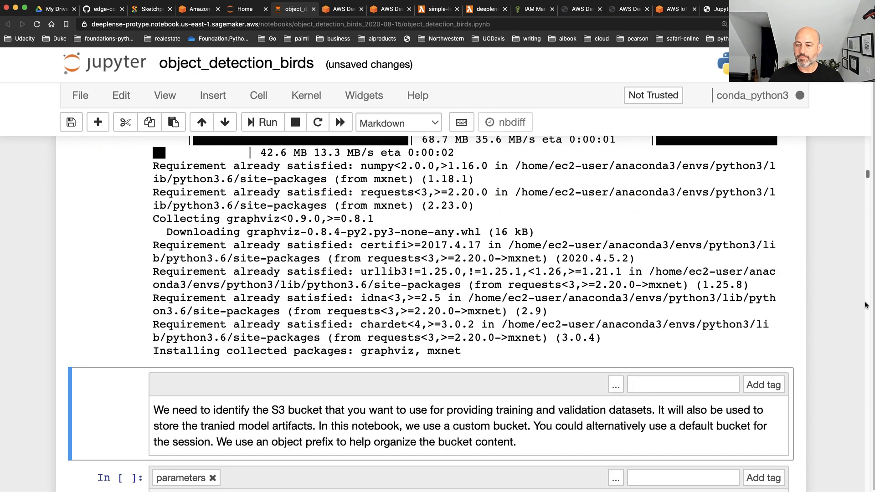
pyautogui.scroll(3, 838, 305)
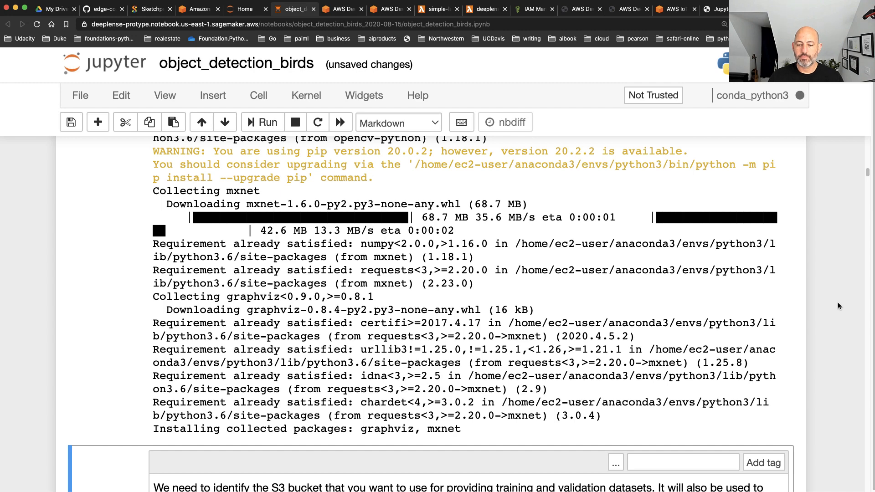
pyautogui.scroll(4, 836, 304)
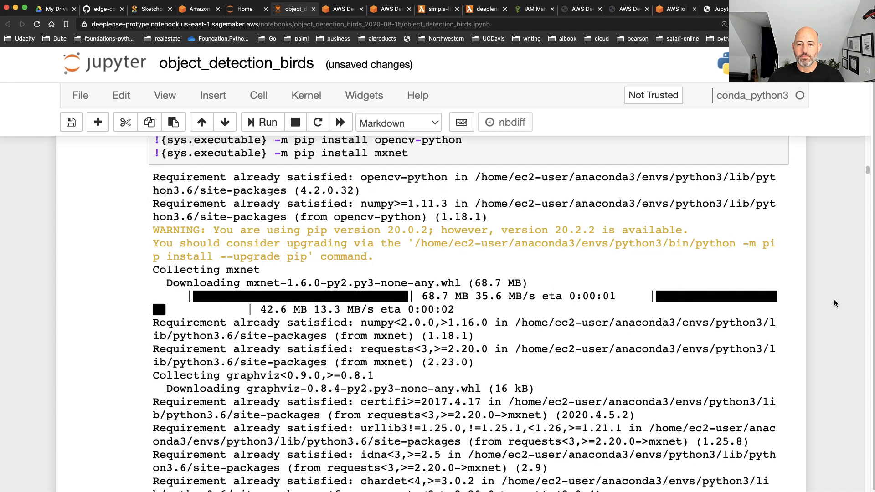
# Read the notebook's S3 bucket requirement, then switch to the AWS console and open the S3 service
pyautogui.scroll(-10, 835, 303)
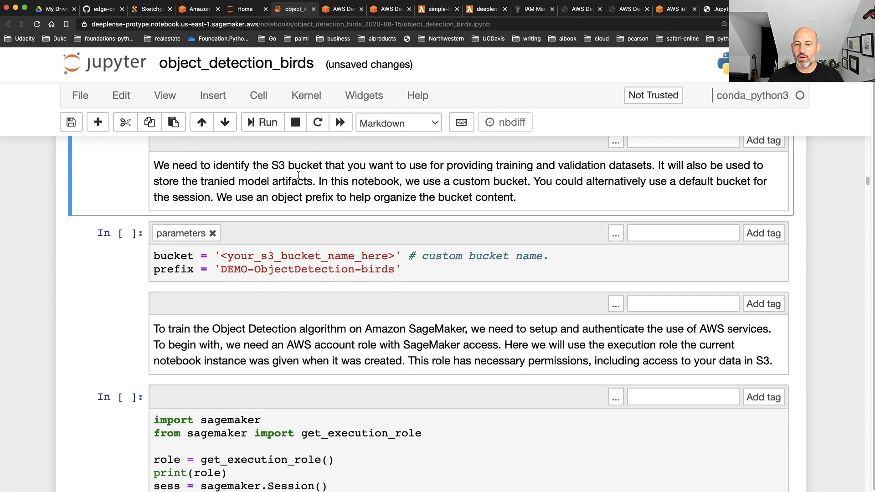
pyautogui.moveTo(213, 165); pyautogui.dragTo(658, 172)
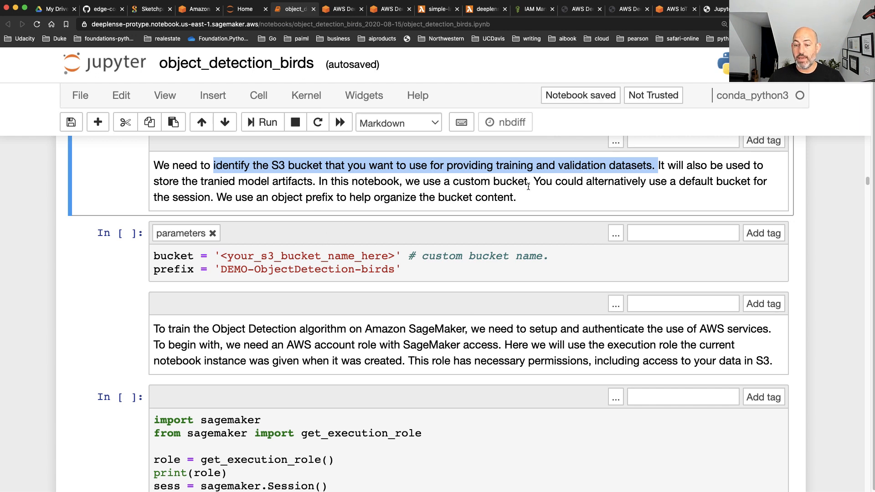
pyautogui.click(199, 8)
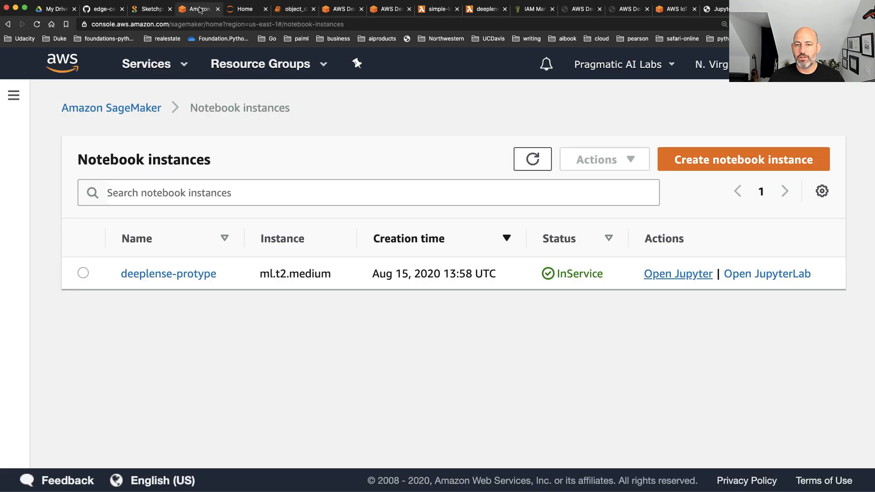
pyautogui.click(71, 60)
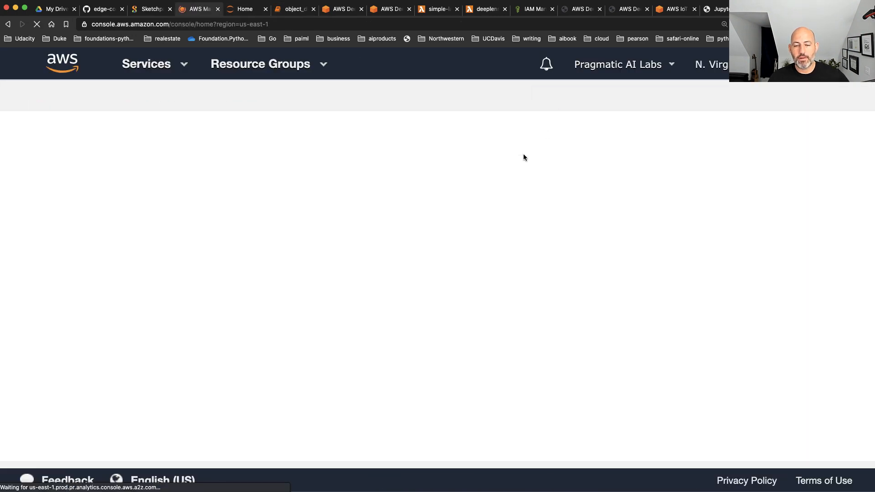
pyautogui.click(219, 291)
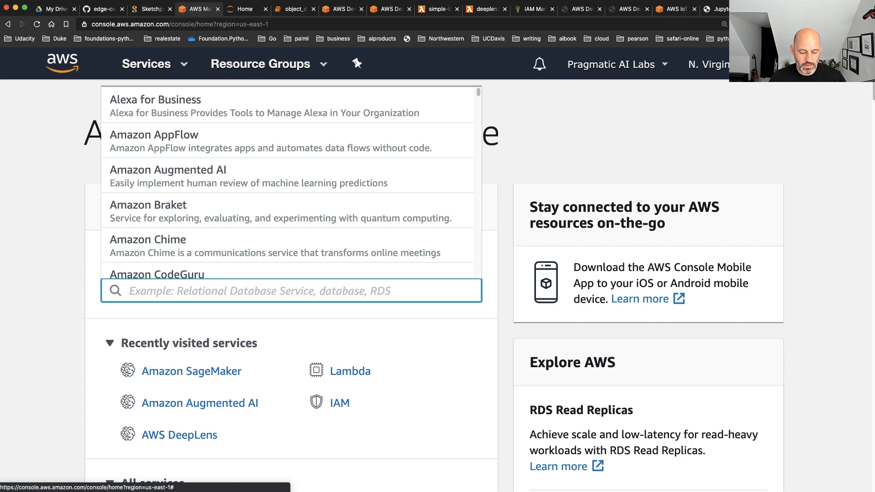
pyautogui.write('s3')
pyautogui.press('Return')
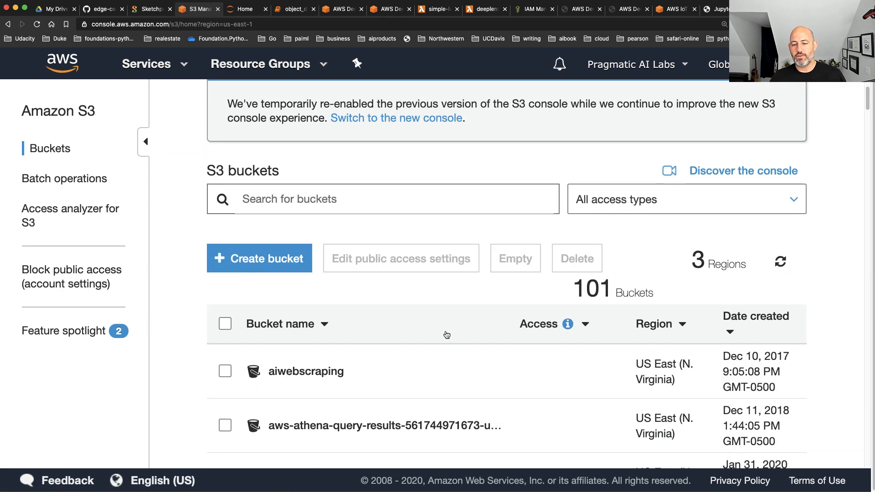
# Find the cluster-demo-dec3 bucket in the S3 bucket list, open it and copy its name
pyautogui.scroll(-3, 450, 334)
pyautogui.scroll(-2, 451, 335)
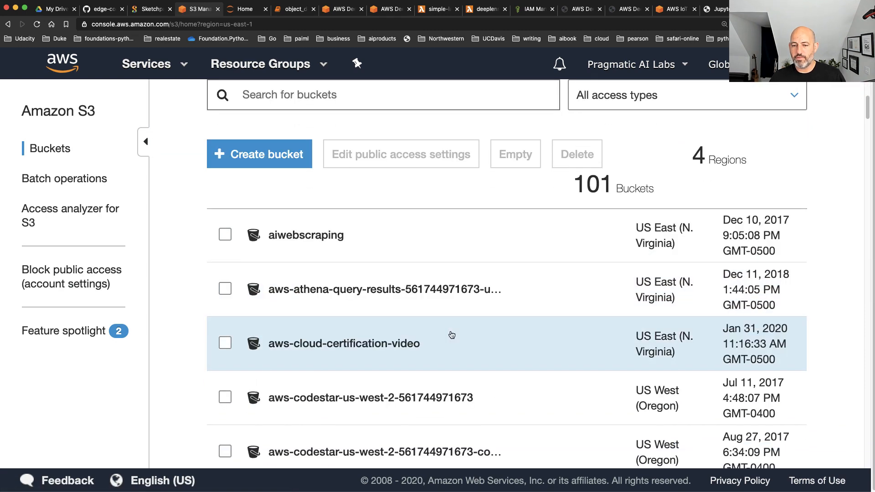
pyautogui.scroll(-3, 291, 246)
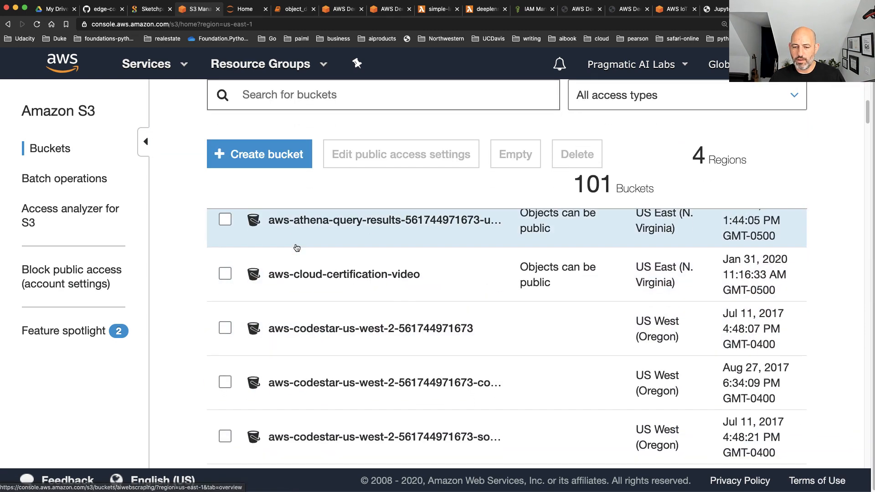
pyautogui.scroll(-8, 298, 250)
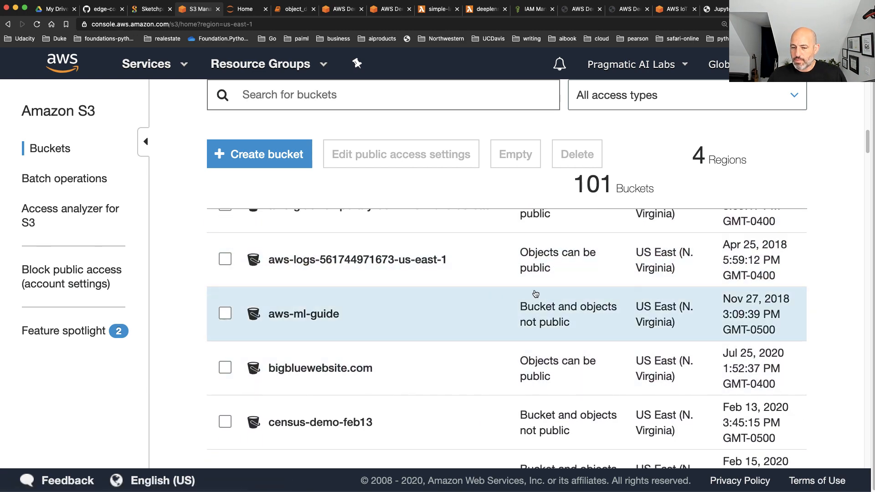
pyautogui.scroll(-2, 482, 297)
pyautogui.scroll(-4, 483, 297)
pyautogui.scroll(-2, 482, 297)
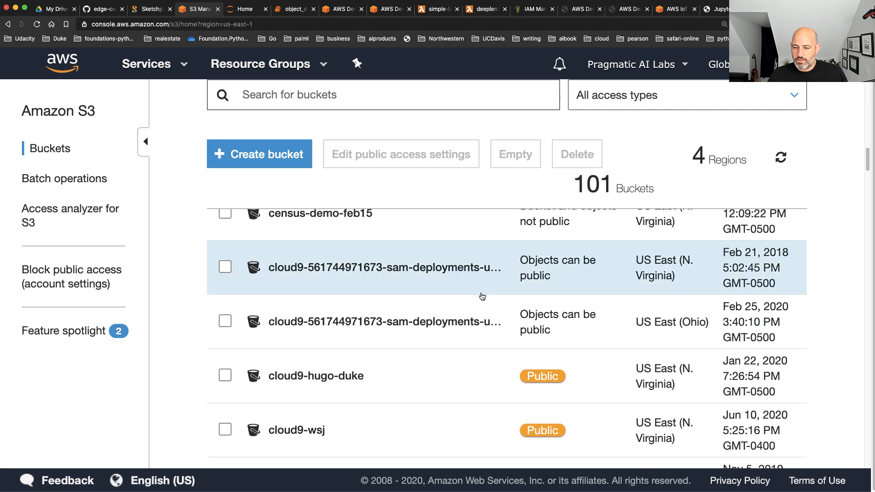
pyautogui.scroll(-3, 482, 296)
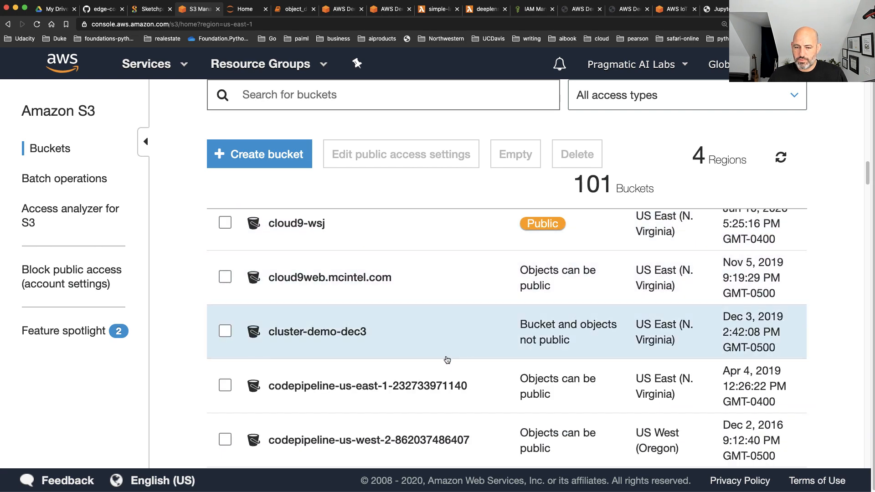
pyautogui.click(283, 336)
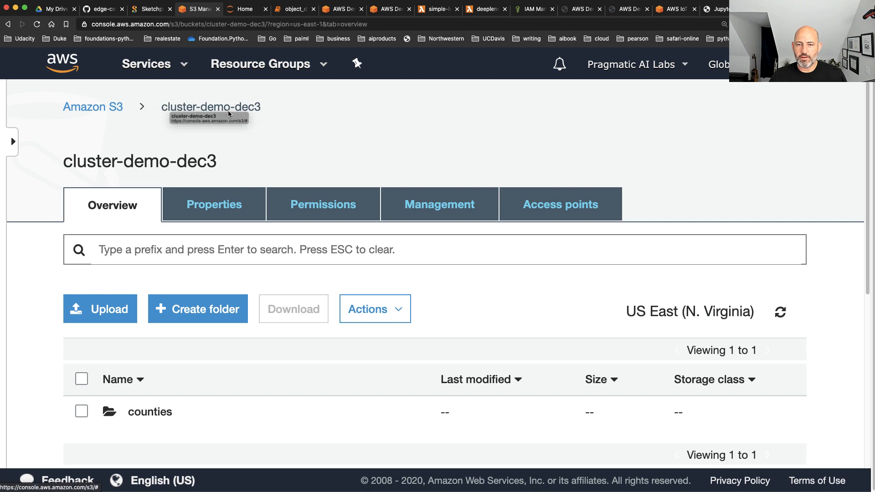
pyautogui.moveTo(269, 110); pyautogui.dragTo(163, 109)
pyautogui.press('super+c')
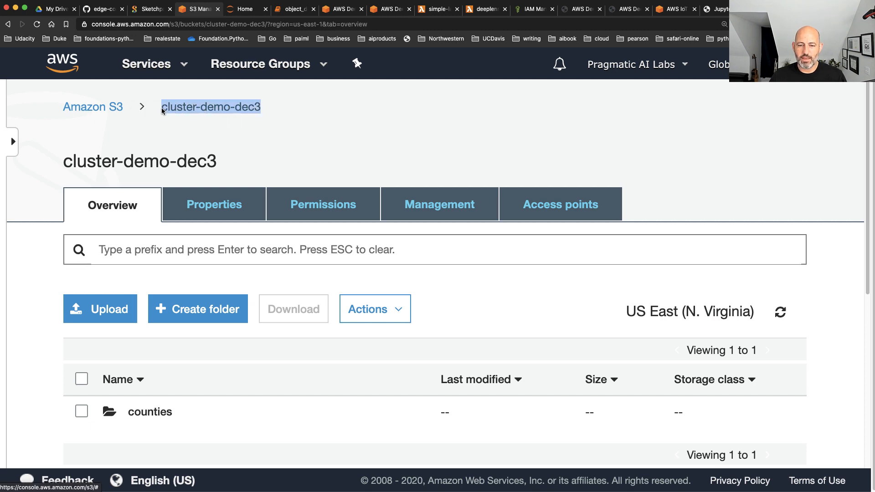
# Return to the object_detection_birds notebook, set the bucket variable to 'cluster-demo-dec3' and save the notebook
pyautogui.click(296, 9)
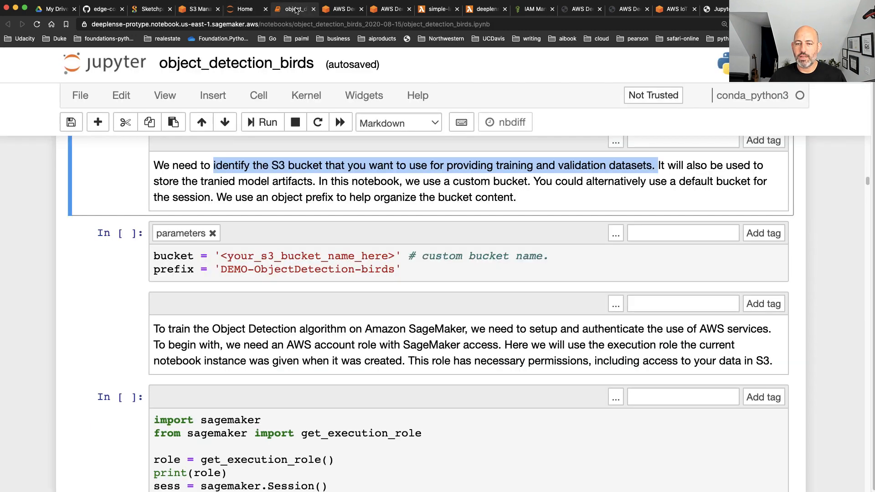
pyautogui.moveTo(395, 256); pyautogui.dragTo(224, 255)
pyautogui.press('super+v')
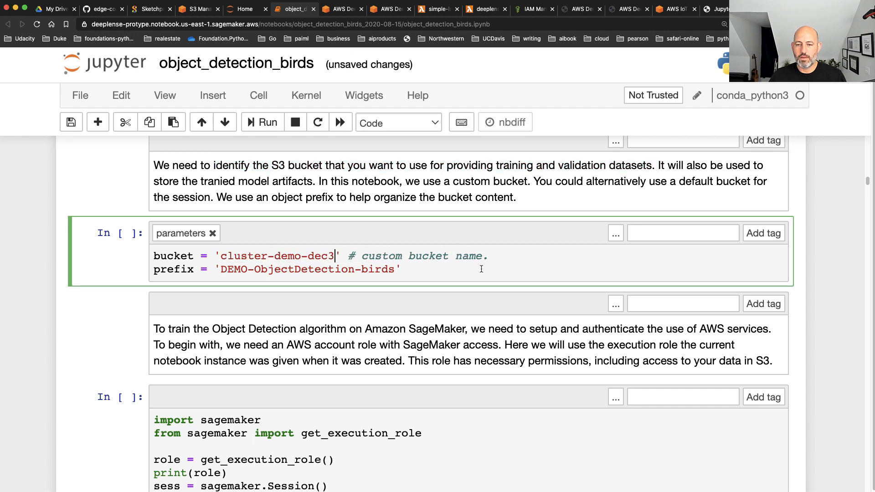
pyautogui.press('super+s')
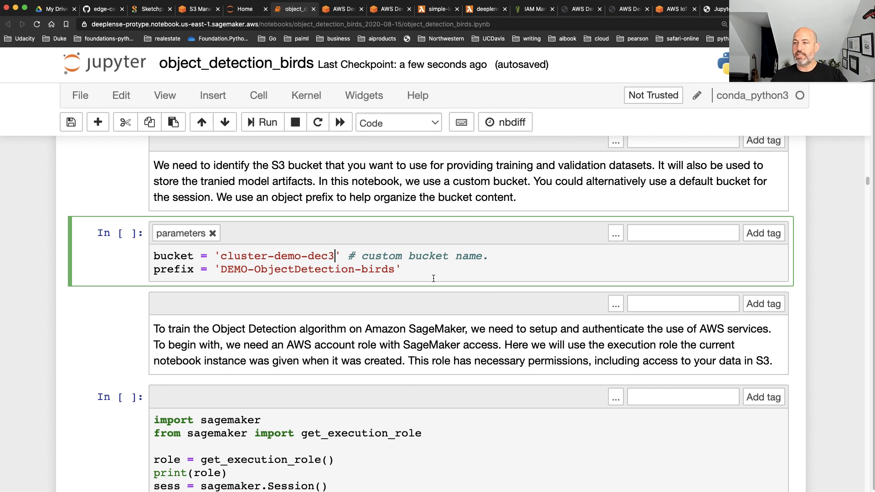
pyautogui.scroll(-3, 433, 279)
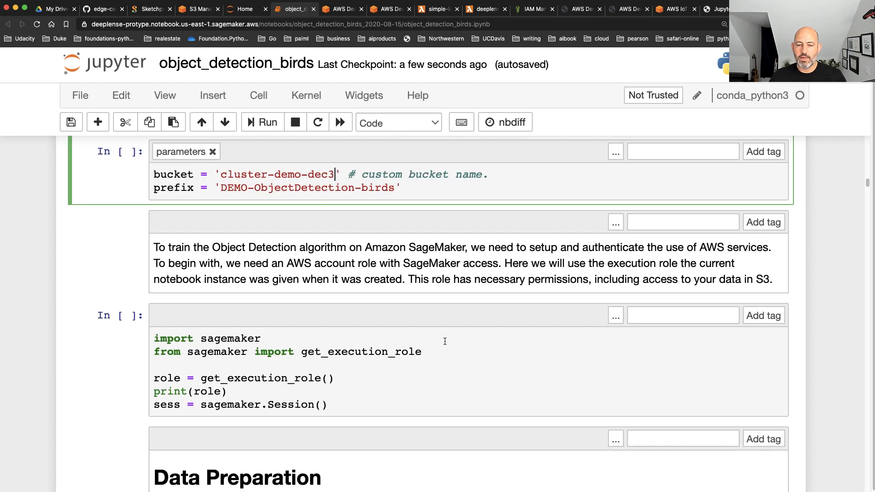
# Run the cell that imports sagemaker, prints the notebook's execution role and creates a SageMaker session
pyautogui.moveTo(175, 235); pyautogui.dragTo(465, 236)
pyautogui.click(422, 385)
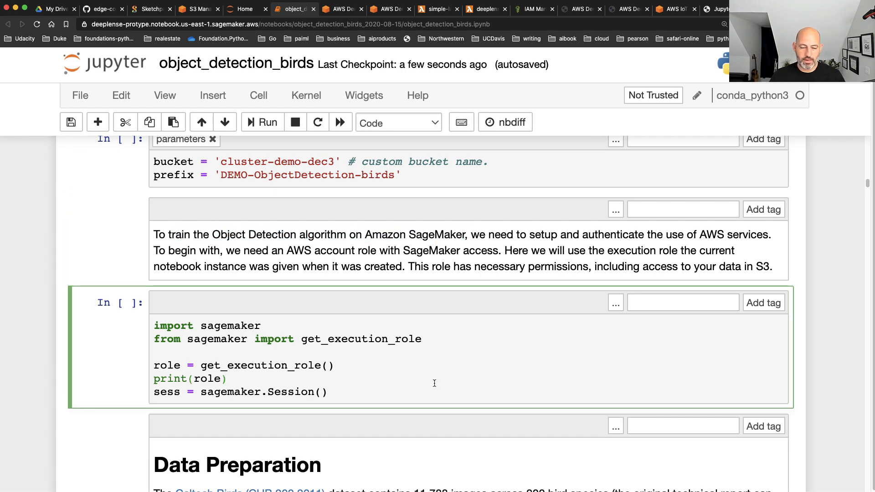
pyautogui.hotkey('shift', 'Return')
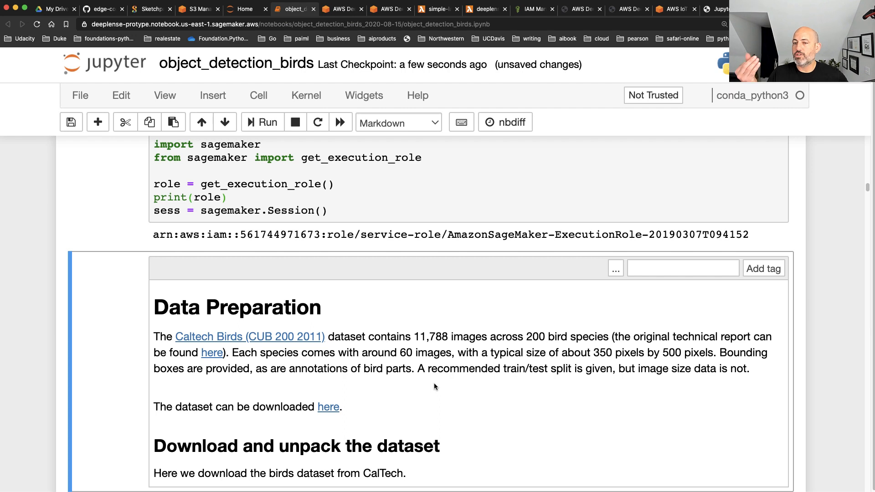
# Read the Caltech Birds dataset description, then run the cells that define the download function and download CUB_200_2011.tgz
pyautogui.scroll(-2, 433, 386)
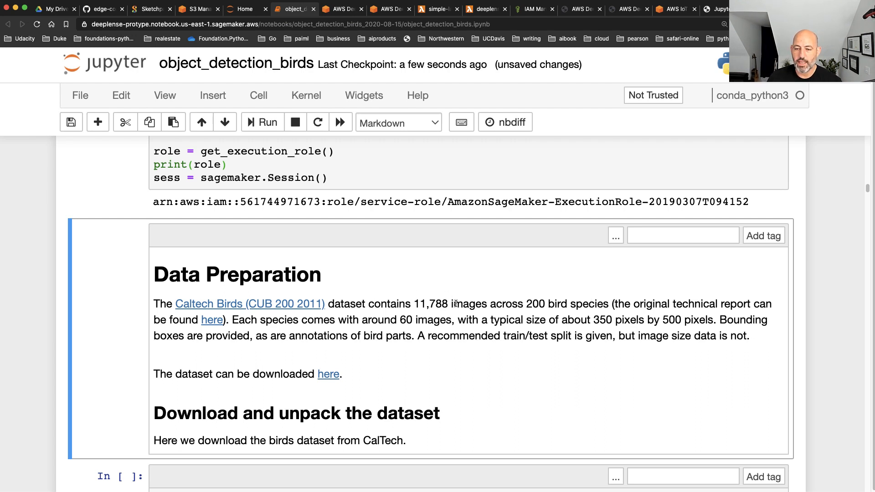
pyautogui.moveTo(452, 304); pyautogui.dragTo(414, 301)
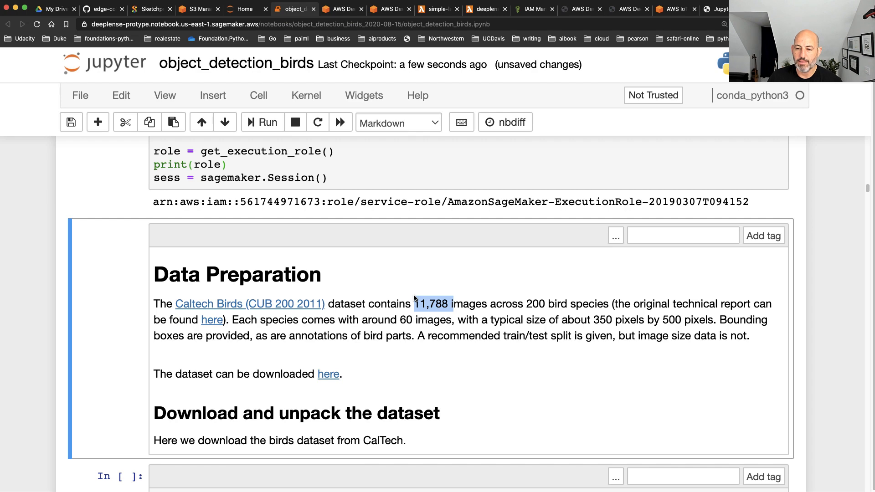
pyautogui.scroll(-3, 348, 321)
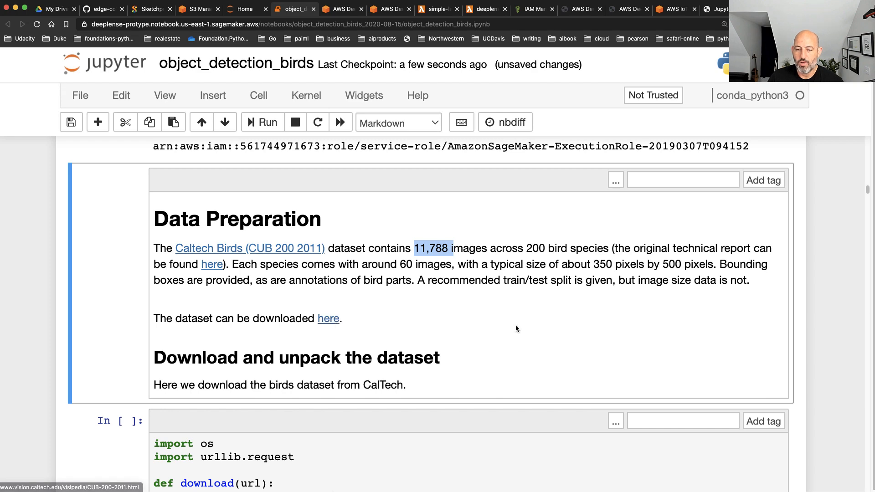
pyautogui.scroll(-5, 513, 337)
pyautogui.click(519, 378)
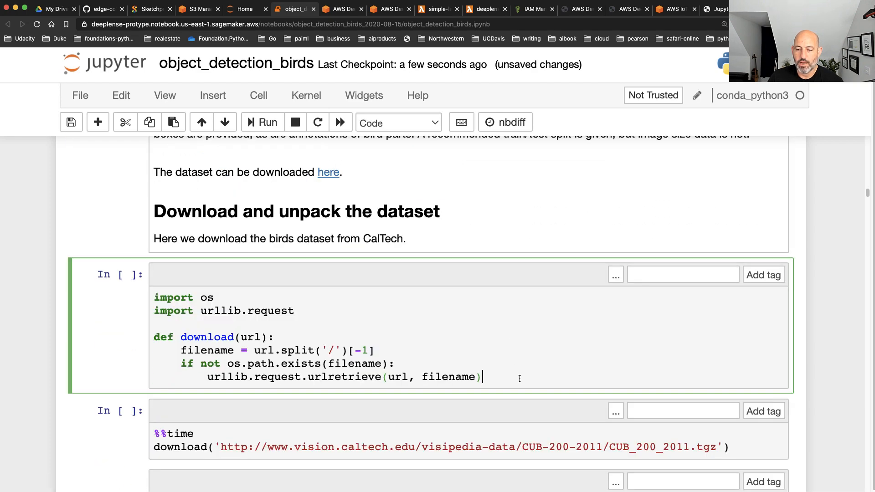
pyautogui.hotkey('shift', 'Return')
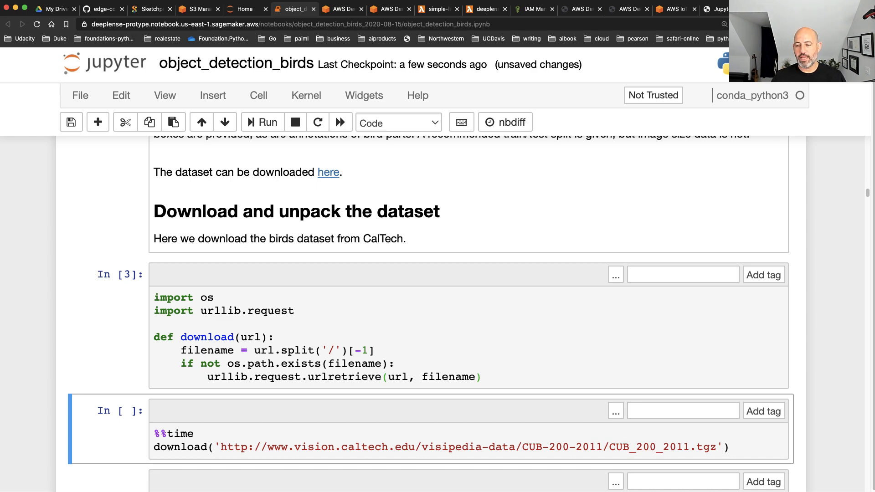
pyautogui.hotkey('shift', 'Return')
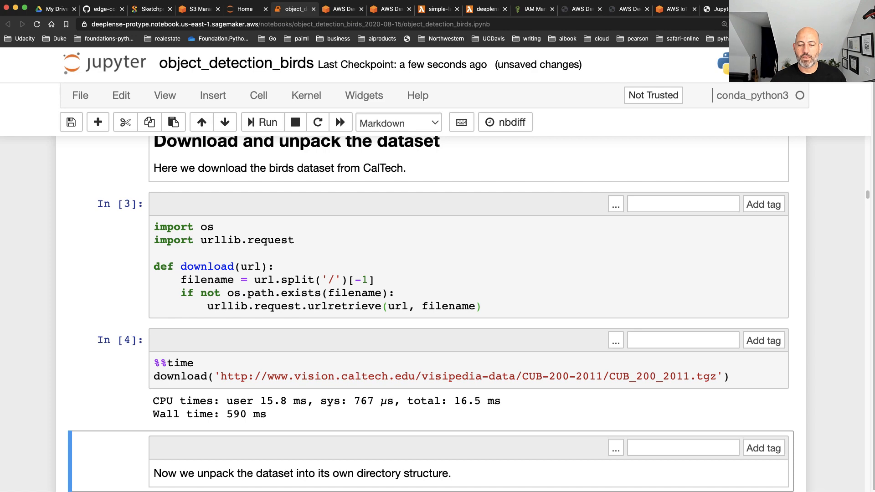
# Review the cleanup and gunzip commands in the dataset unpacking cell, run it and check its output
pyautogui.scroll(-3, 442, 329)
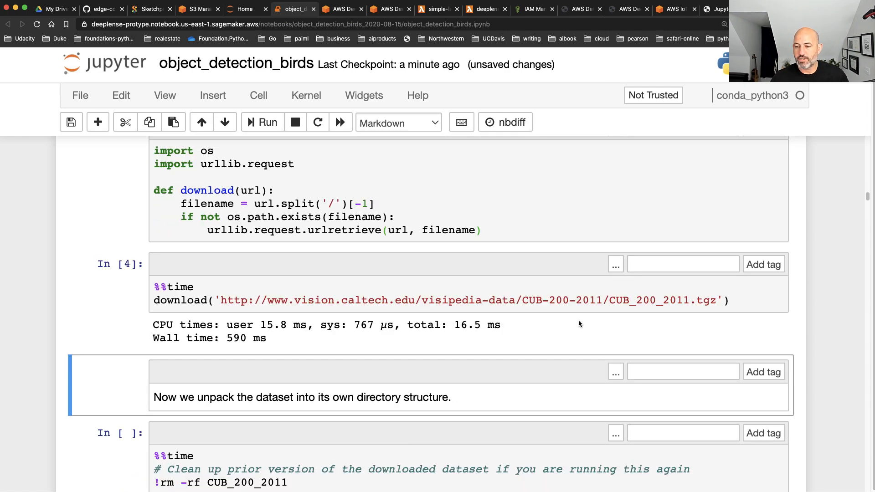
pyautogui.scroll(-3, 489, 358)
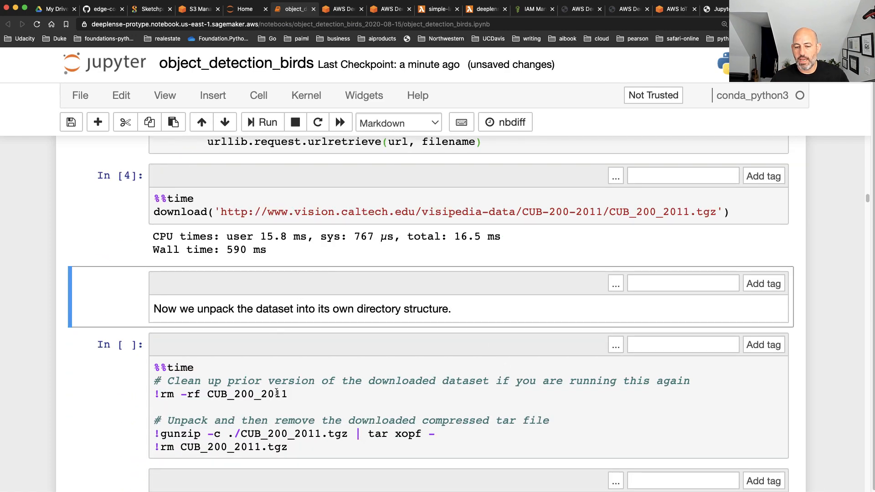
pyautogui.moveTo(297, 395); pyautogui.dragTo(64, 394)
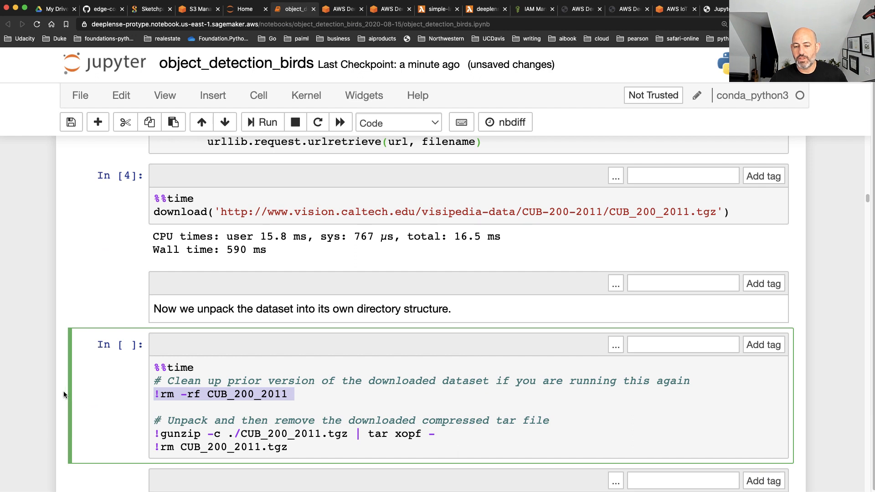
pyautogui.moveTo(439, 433); pyautogui.dragTo(121, 439)
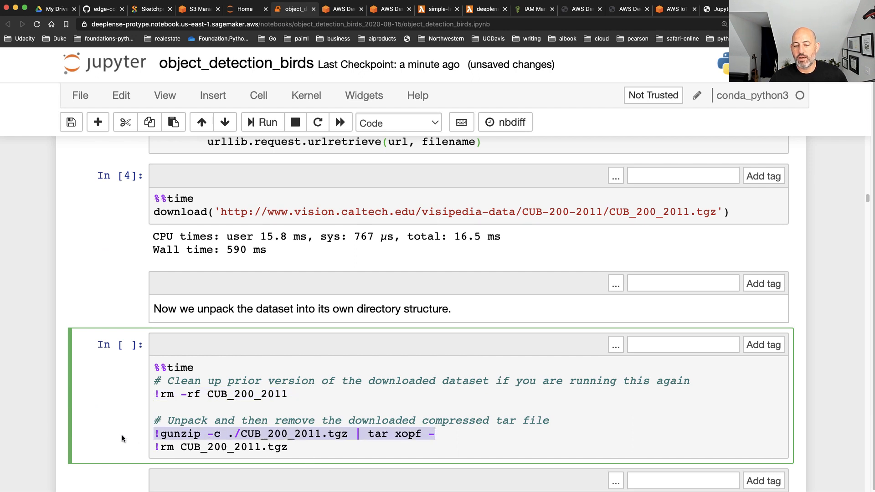
pyautogui.click(326, 449)
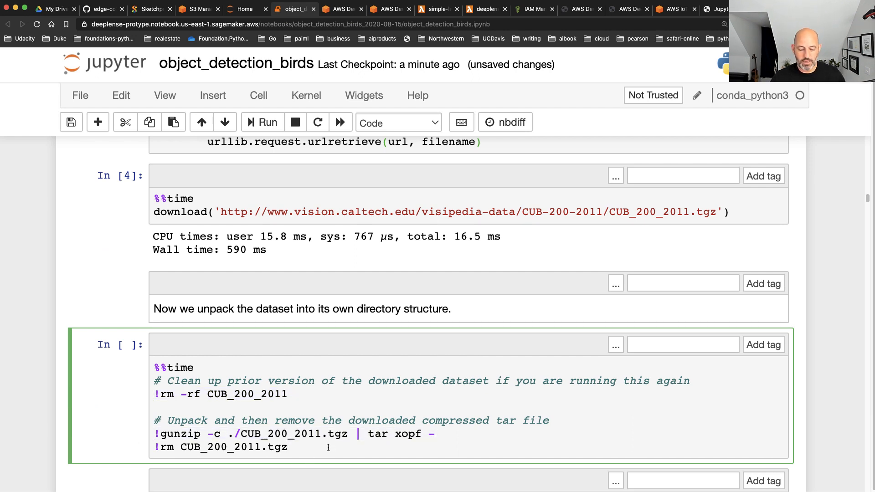
pyautogui.hotkey('shift', 'Return')
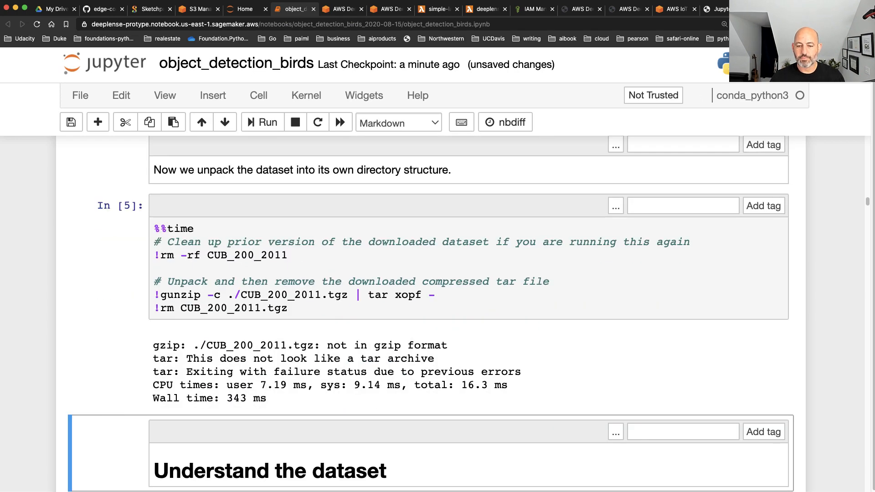
pyautogui.scroll(-1, 357, 469)
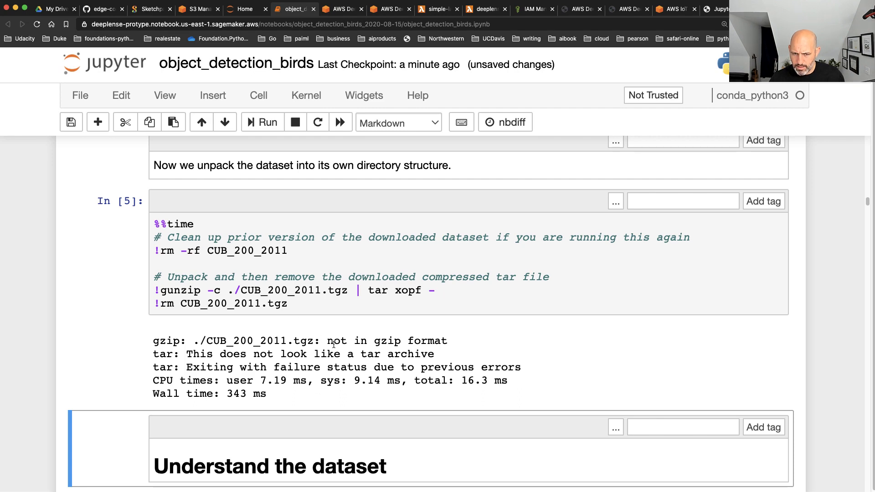
pyautogui.click(321, 302)
# Run the notebook's parameters cell under Understand the dataset and review its SAMPLE_ONLY and CLASSES settings
pyautogui.scroll(-15, 369, 347)
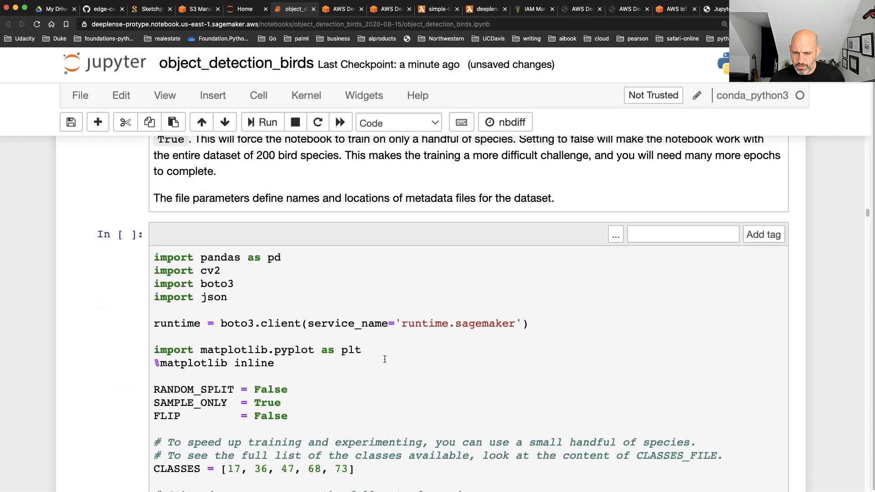
pyautogui.scroll(-3, 384, 359)
pyautogui.click(387, 337)
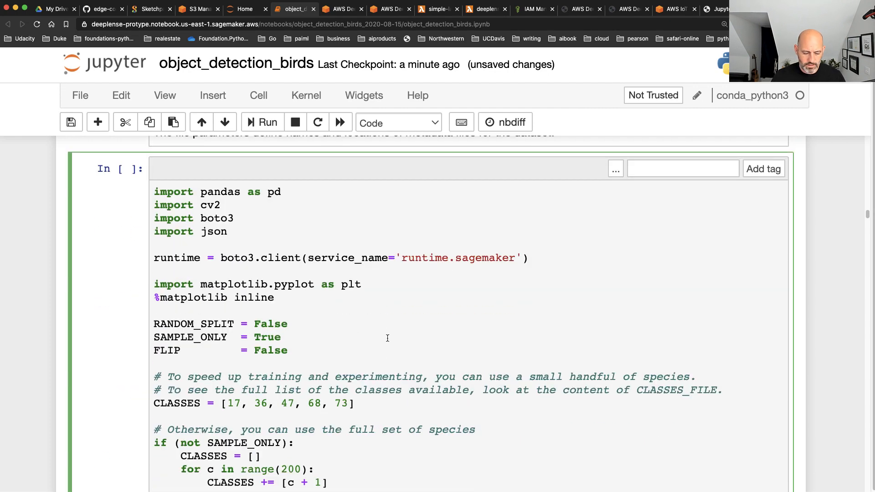
pyautogui.hotkey('shift', 'Return')
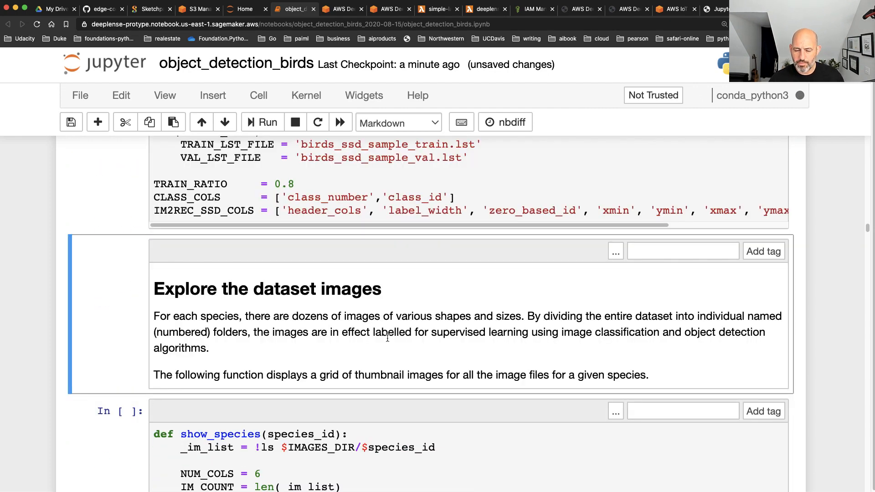
pyautogui.scroll(14, 387, 340)
pyautogui.scroll(16, 304, 322)
pyautogui.scroll(-7, 305, 322)
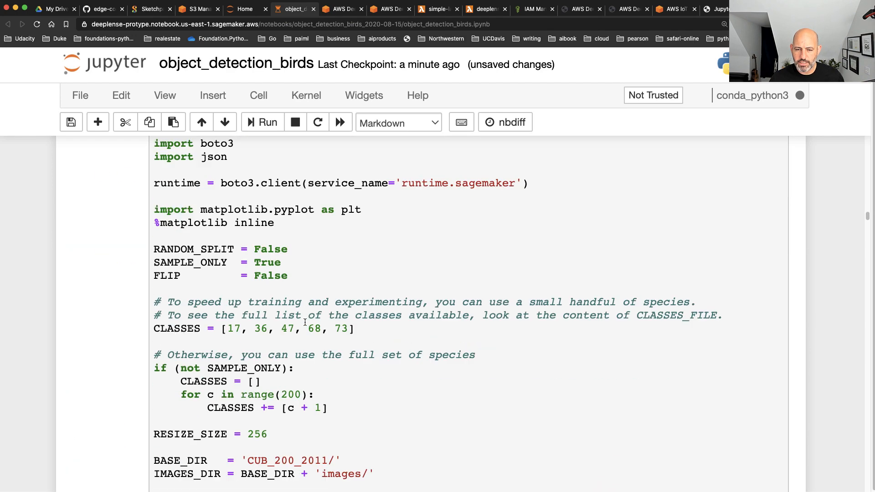
pyautogui.scroll(-15, 305, 321)
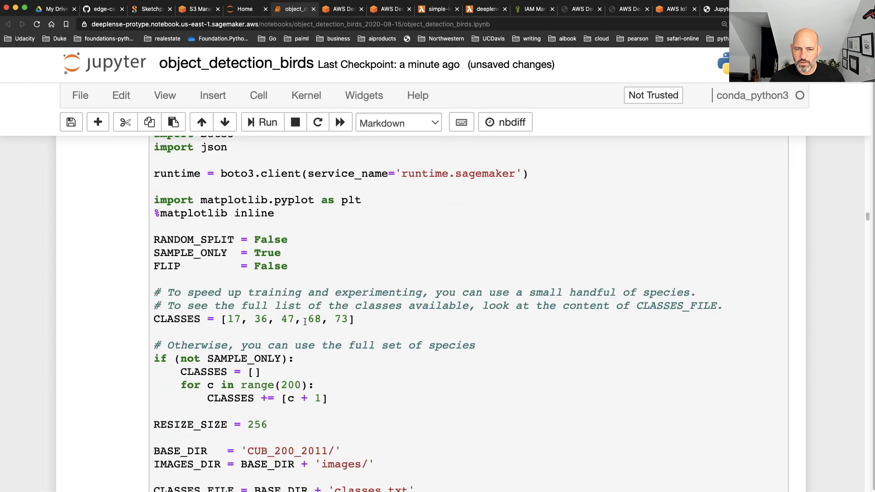
pyautogui.click(307, 324)
# Run the cell that defines the show_species function for displaying a species' thumbnail grid
pyautogui.scroll(-5, 309, 323)
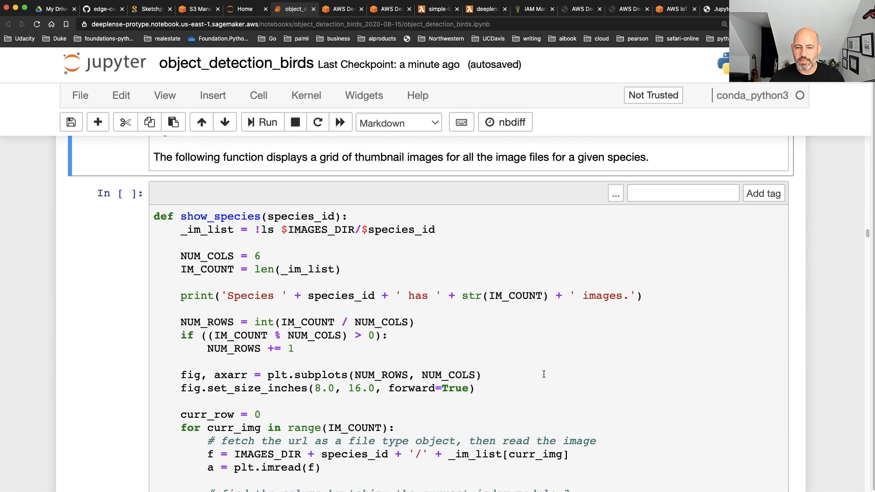
pyautogui.click(572, 405)
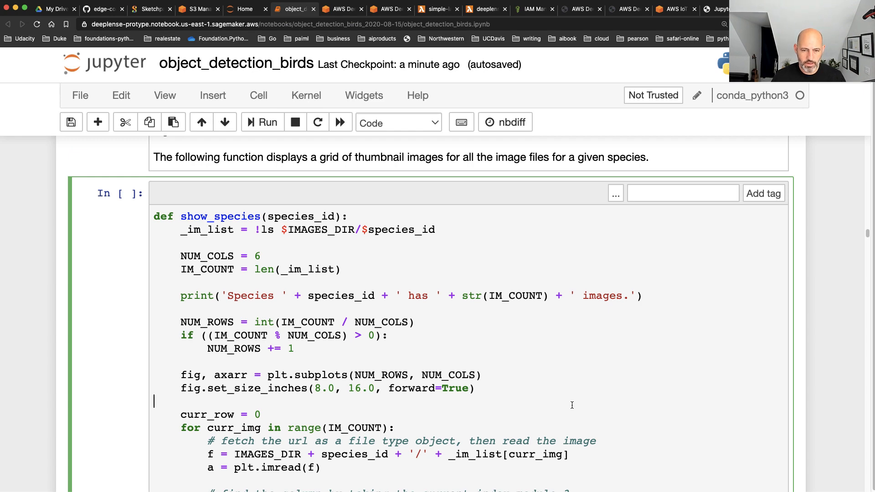
pyautogui.hotkey('shift', 'Return')
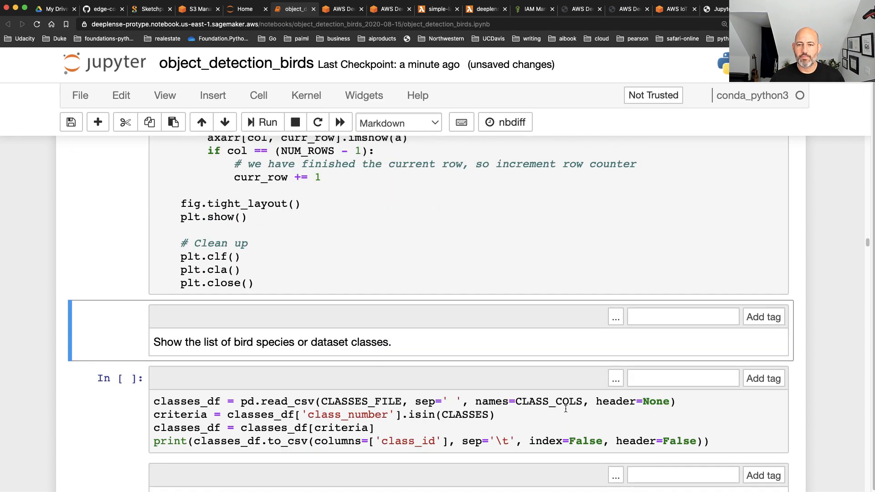
# Run the cell that reads CLASSES_FILE and prints the list of bird species classes
pyautogui.press('super+minus')
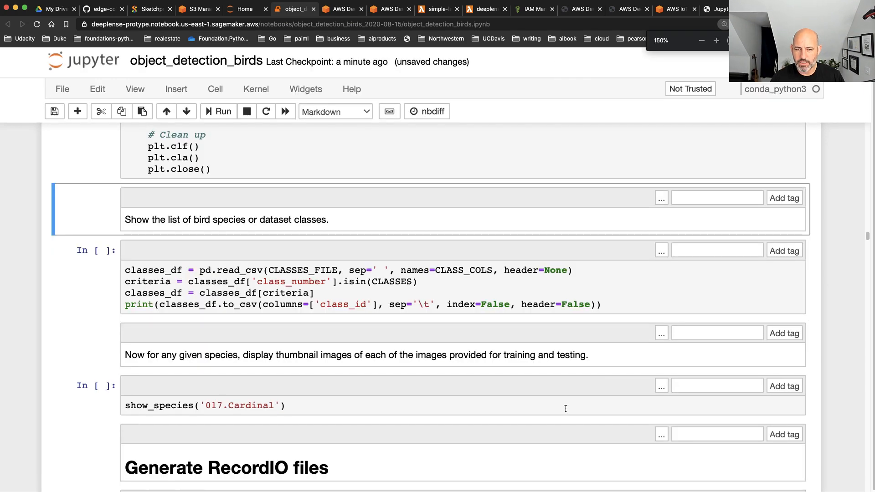
pyautogui.scroll(8, 273, 314)
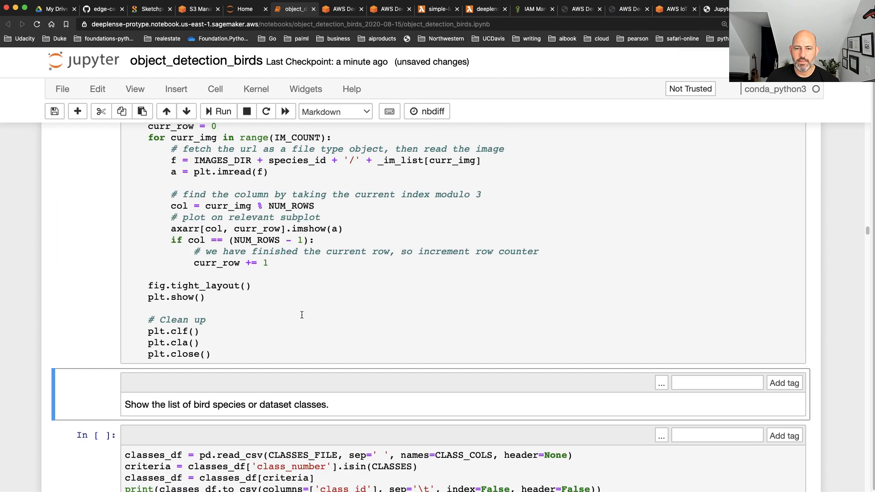
pyautogui.scroll(-6, 301, 314)
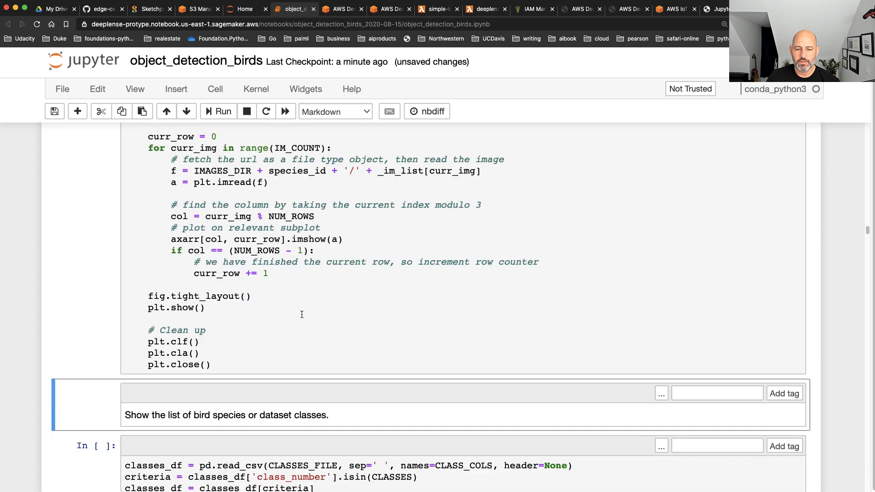
pyautogui.click(672, 419)
pyautogui.hotkey('shift', 'Return')
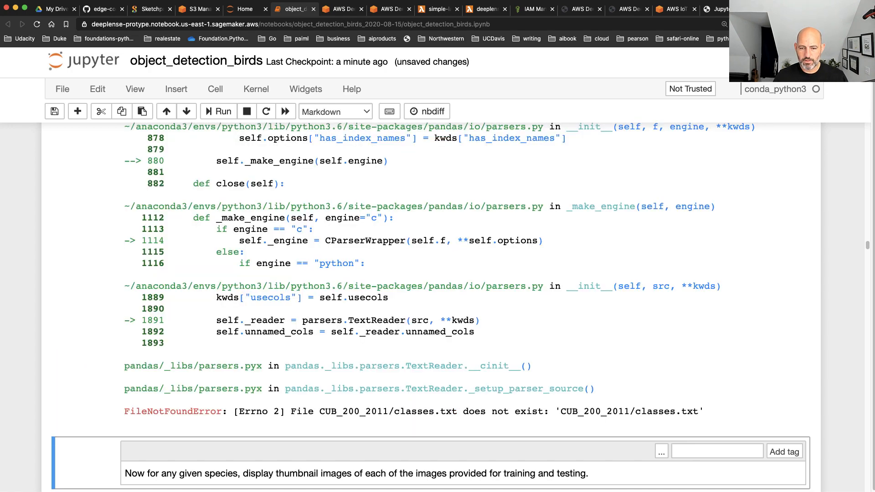
# Examine the class-list cell's output and trace its file path back through the parameters to the dataset download and unpack cells
pyautogui.moveTo(706, 413); pyautogui.dragTo(455, 390)
pyautogui.scroll(15, 455, 386)
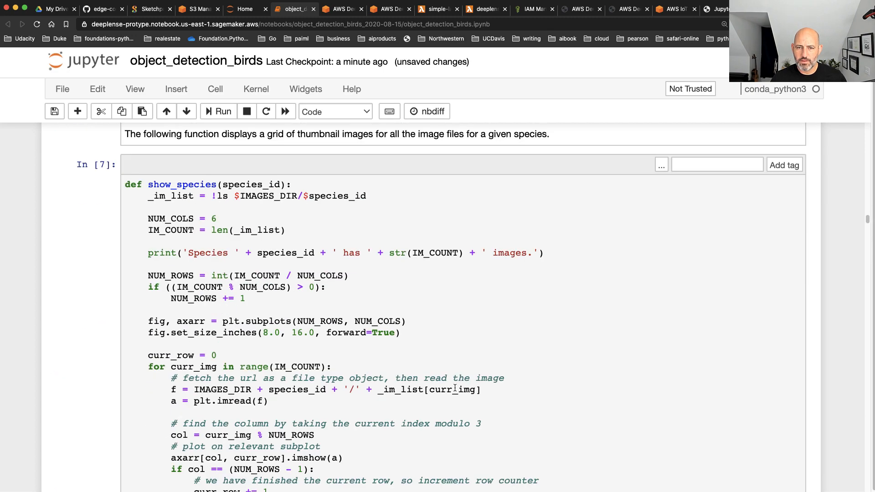
pyautogui.scroll(8, 456, 383)
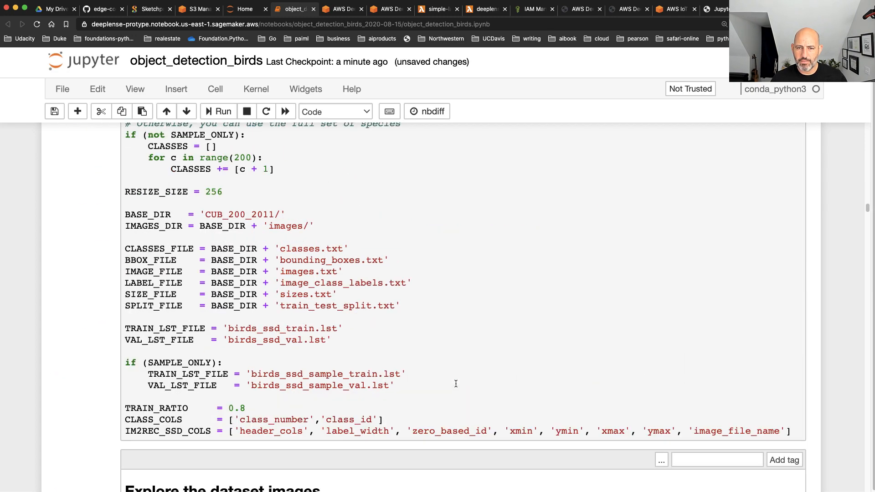
pyautogui.scroll(10, 456, 383)
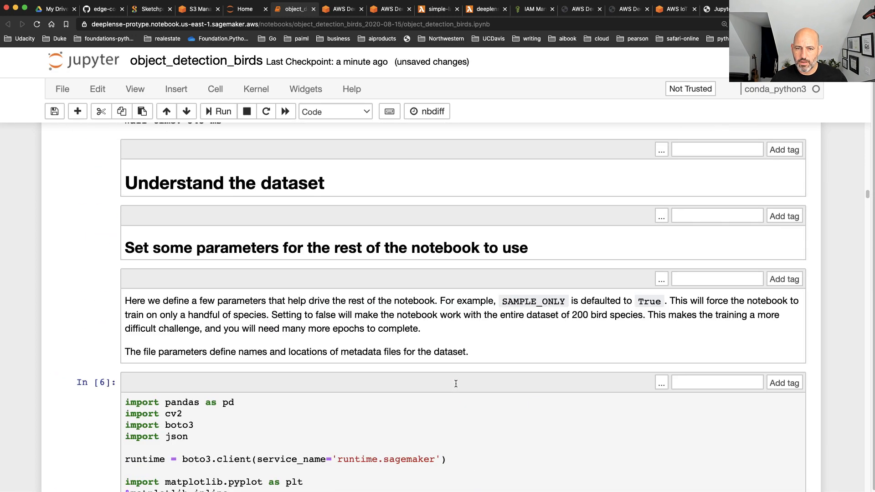
pyautogui.scroll(1, 279, 186)
pyautogui.scroll(4, 288, 216)
pyautogui.scroll(3, 289, 216)
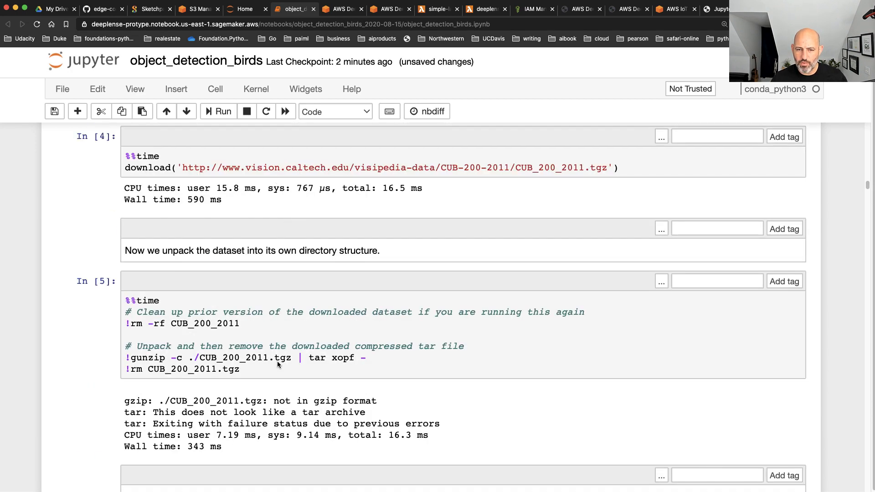
# Insert an empty code cell below the dataset unpacking cell and rerun the CUB_200_2011.tgz download cell
pyautogui.click(285, 386)
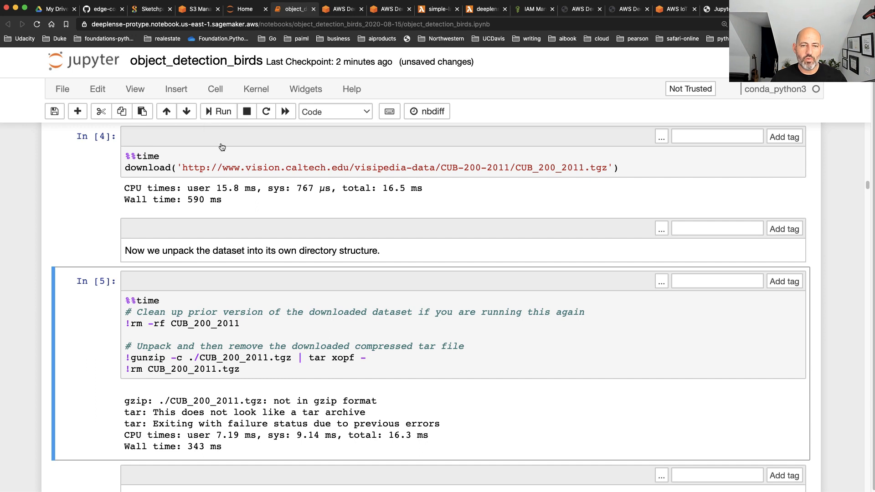
pyautogui.press('Down')
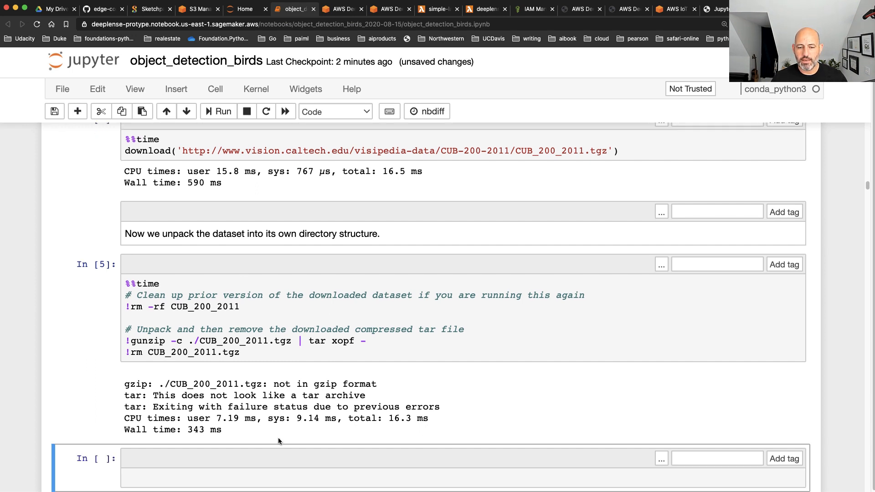
pyautogui.click(195, 151)
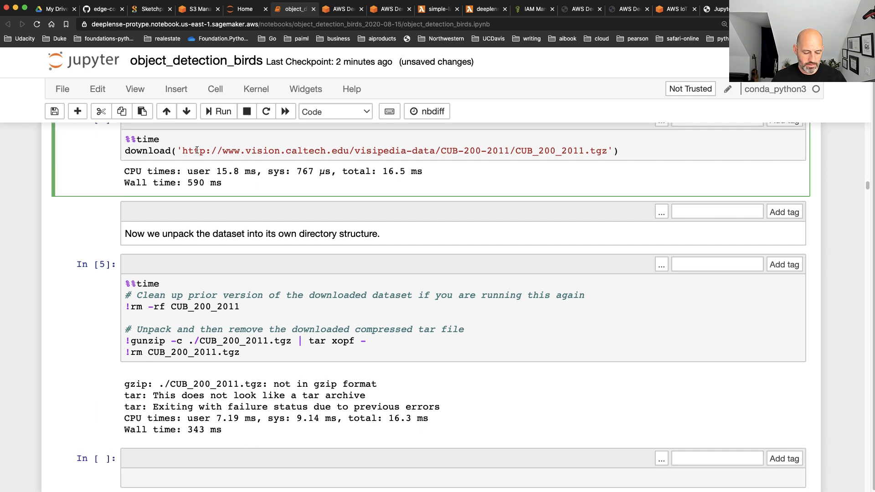
pyautogui.hotkey('shift', 'Return')
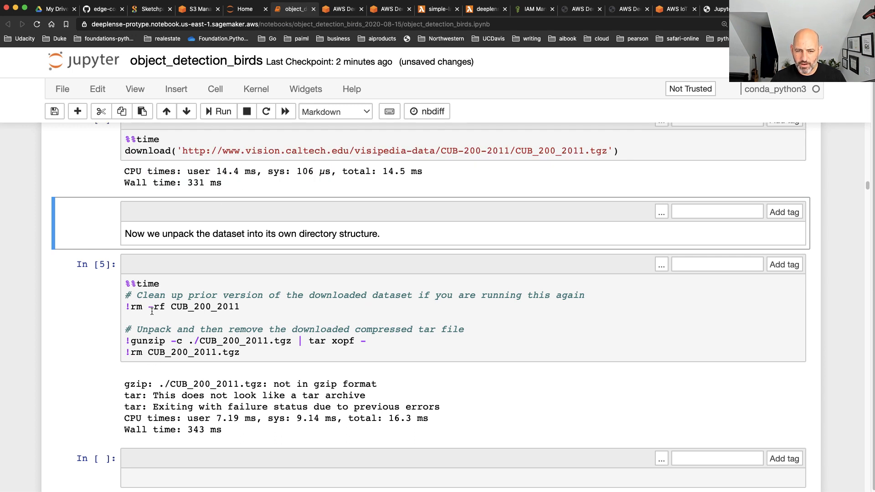
pyautogui.click(191, 455)
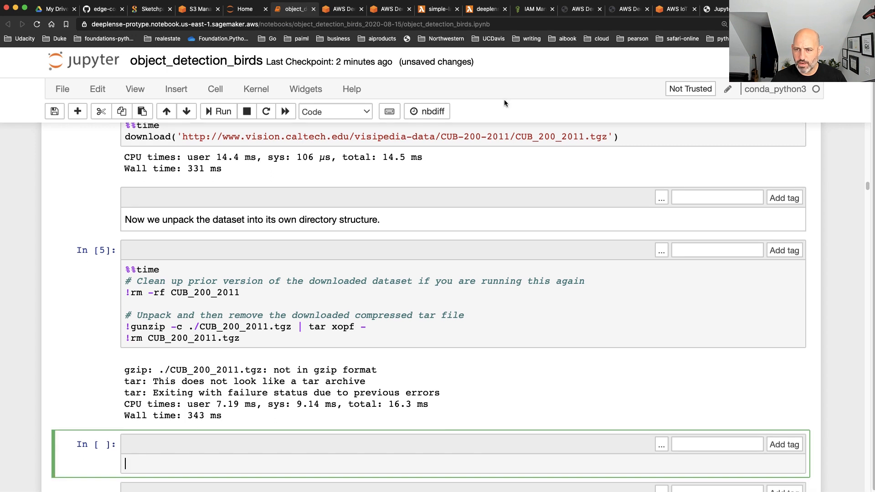
# Run !ls -l CUB_200_2011.tgz in the empty cell below the unpacking cell to list the downloaded archive's details
pyautogui.moveTo(515, 137); pyautogui.dragTo(606, 136)
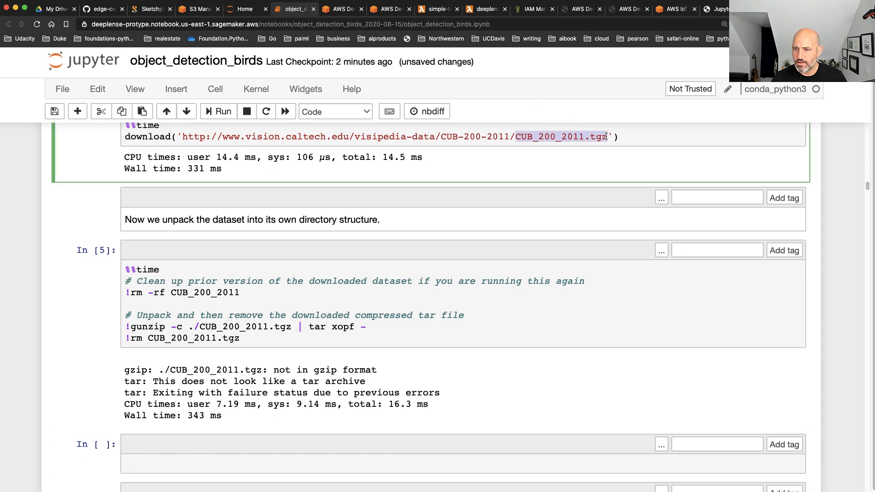
pyautogui.click(214, 458)
pyautogui.write('!')
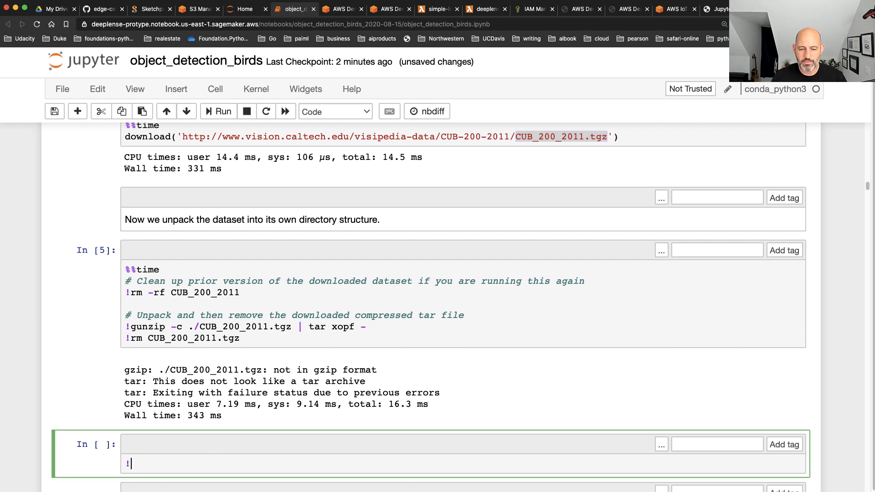
pyautogui.write('ls -l CUB_200_2011.tgz')
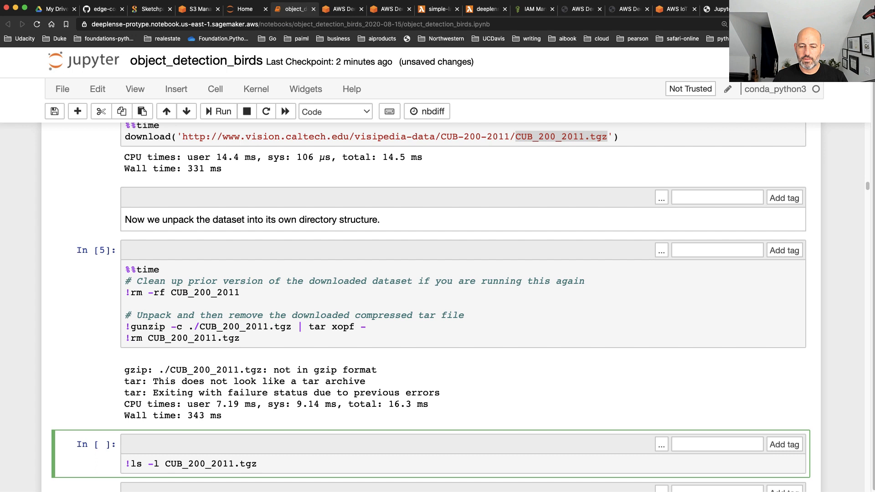
pyautogui.hotkey('shift', 'Return')
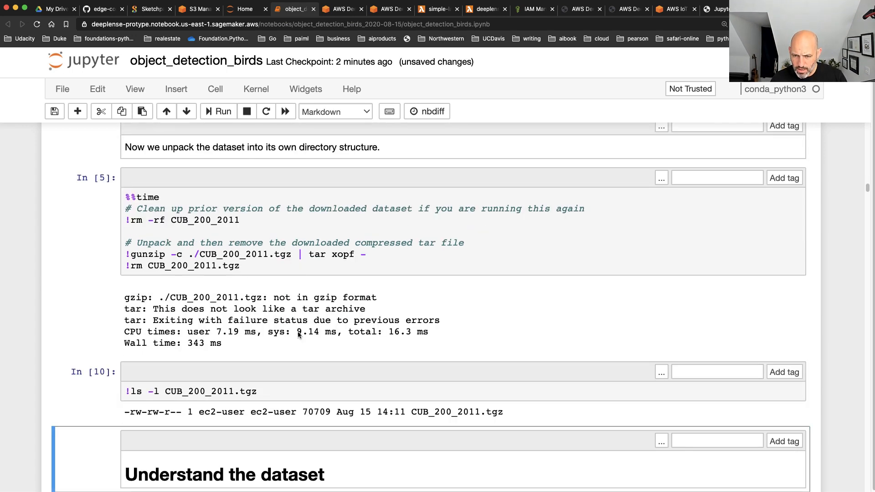
# Try to extract the archive by adding !tar xzvf CUB_200_2011.tgz as a second line in the file-listing cell and running it
pyautogui.click(290, 390)
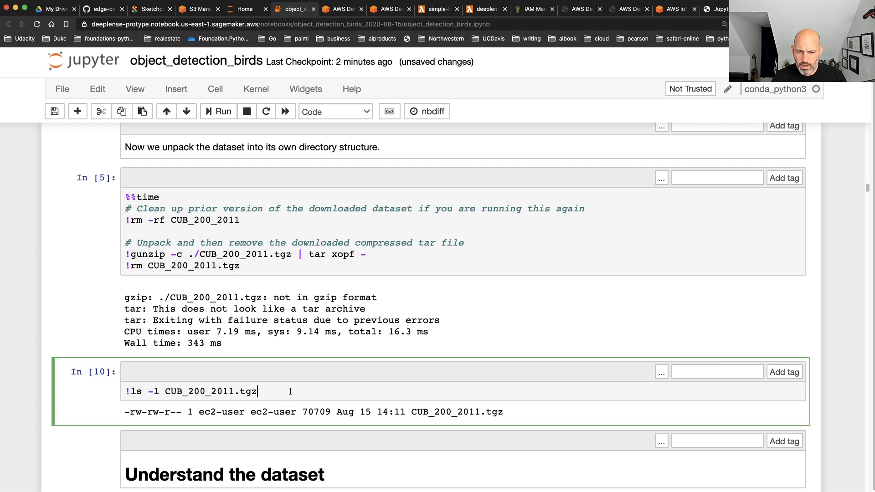
pyautogui.press('Return')
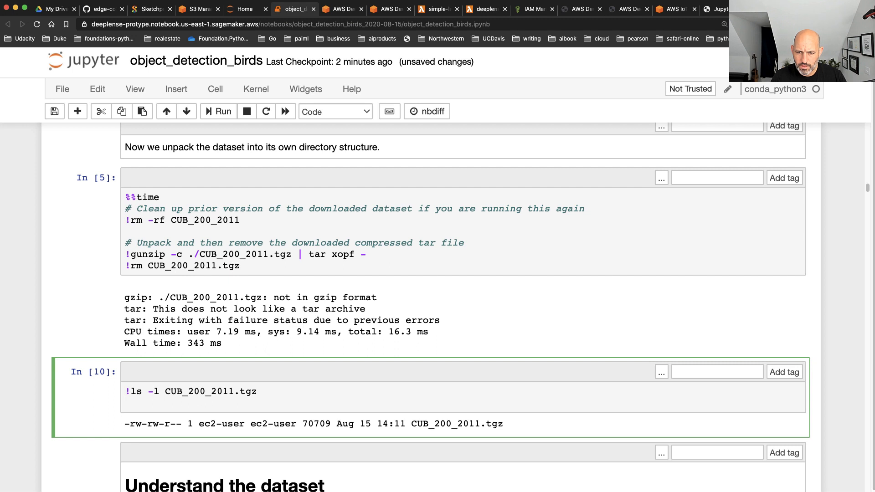
pyautogui.write('!')
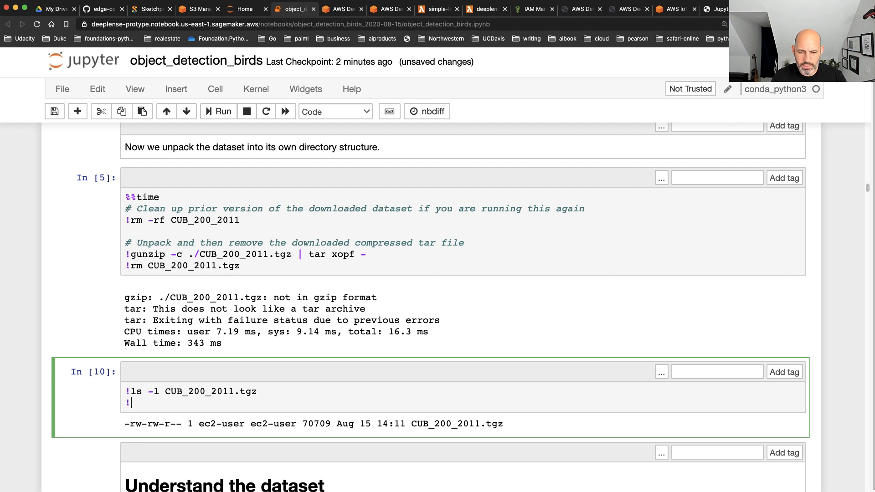
pyautogui.write('tar ')
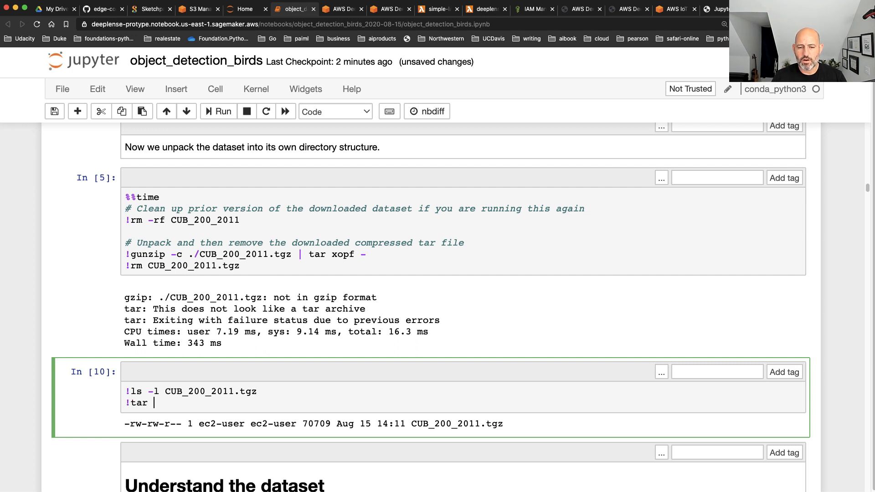
pyautogui.write('x')
pyautogui.press('BackSpace')
pyautogui.write('xzvf CU')
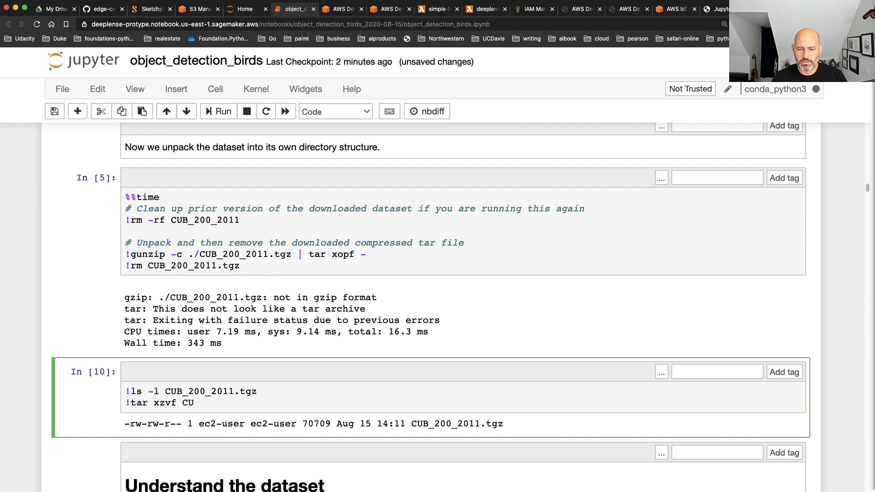
pyautogui.press('Tab')
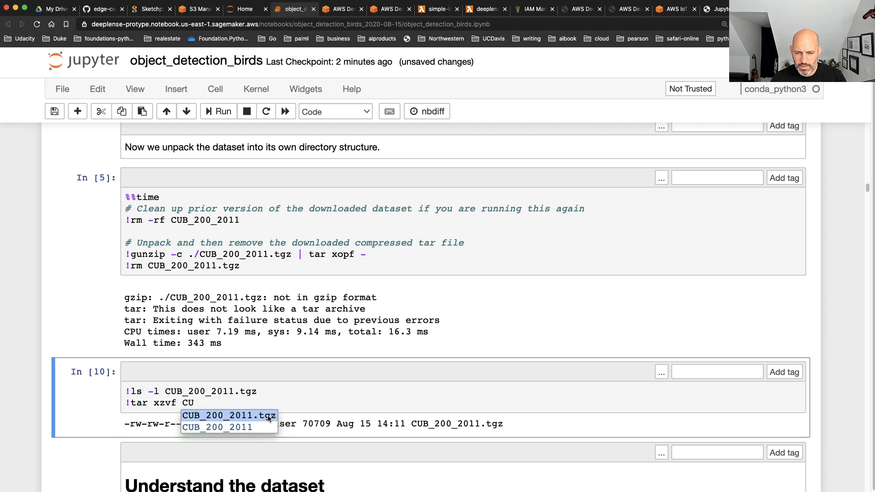
pyautogui.click(269, 416)
pyautogui.hotkey('shift', 'Return')
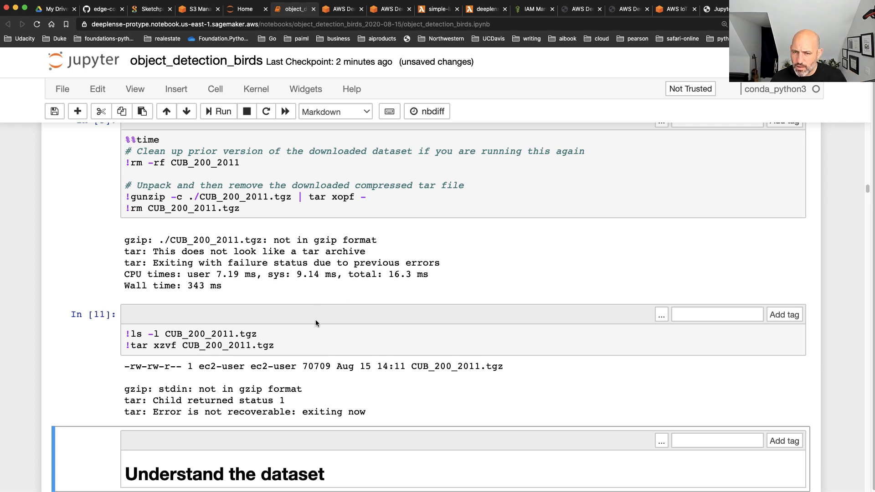
# Comment out the archive listing line, replace the tar line with !ls -l, and run the cell to list the working directory
pyautogui.moveTo(276, 347); pyautogui.dragTo(45, 345)
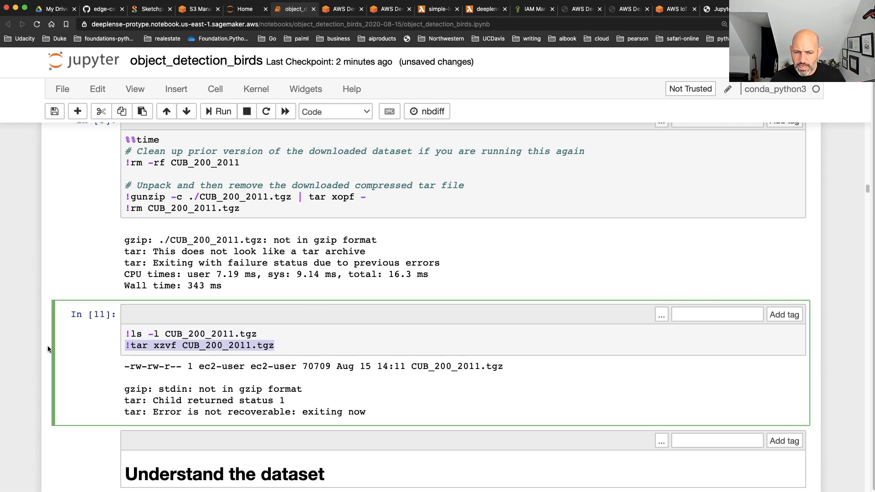
pyautogui.press('BackSpace')
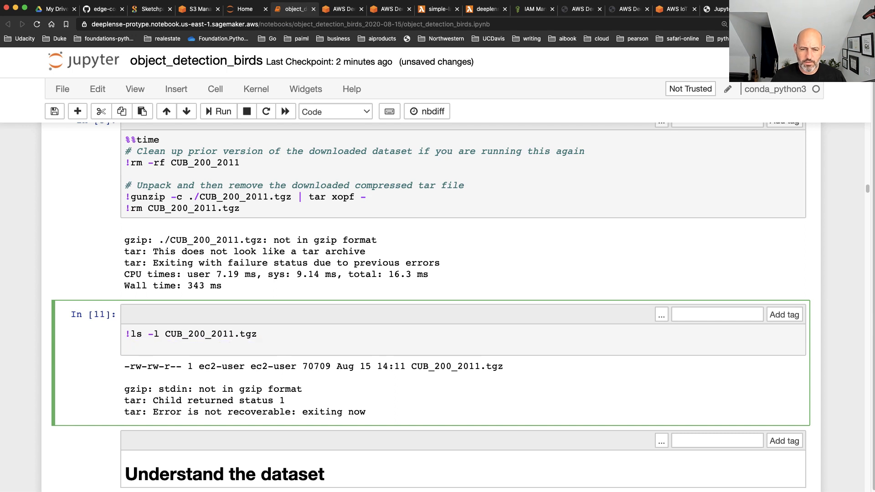
pyautogui.press('Up')
pyautogui.write('#')
pyautogui.press('Down')
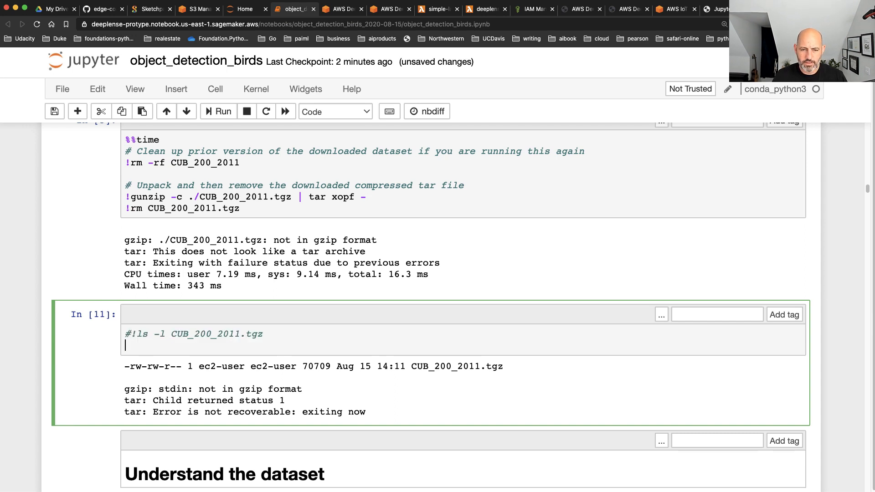
pyautogui.write('!ls -l')
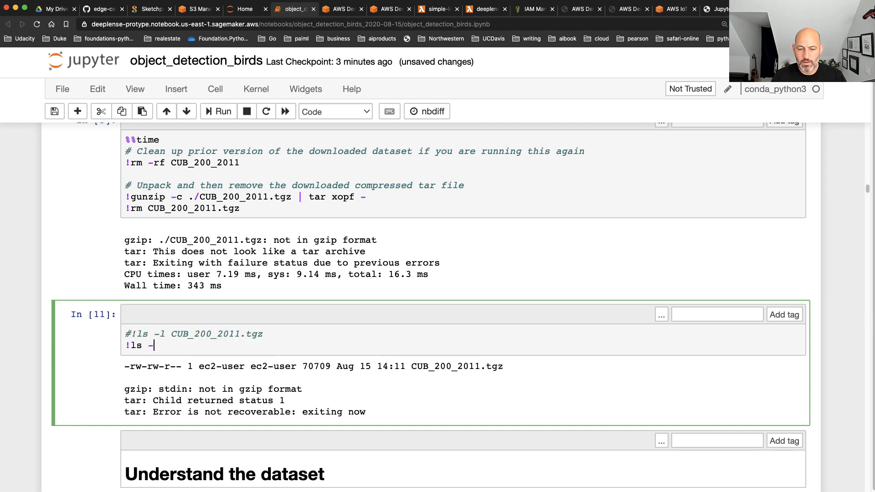
pyautogui.hotkey('shift', 'Return')
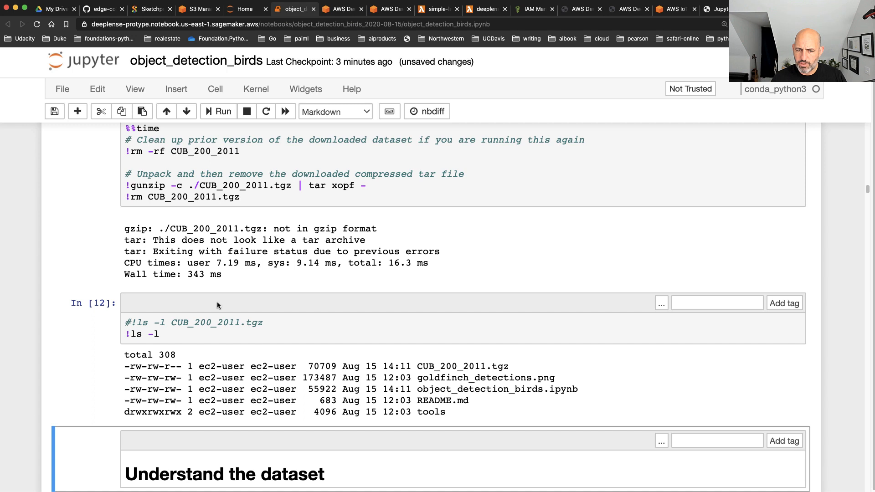
# Replace the directory listing line with !gunzip -c ./CUB_200_2011.tgz copied from the unpacking cell, and run the cell
pyautogui.click(217, 303)
pyautogui.click(202, 338)
pyautogui.moveTo(202, 338); pyautogui.dragTo(120, 335)
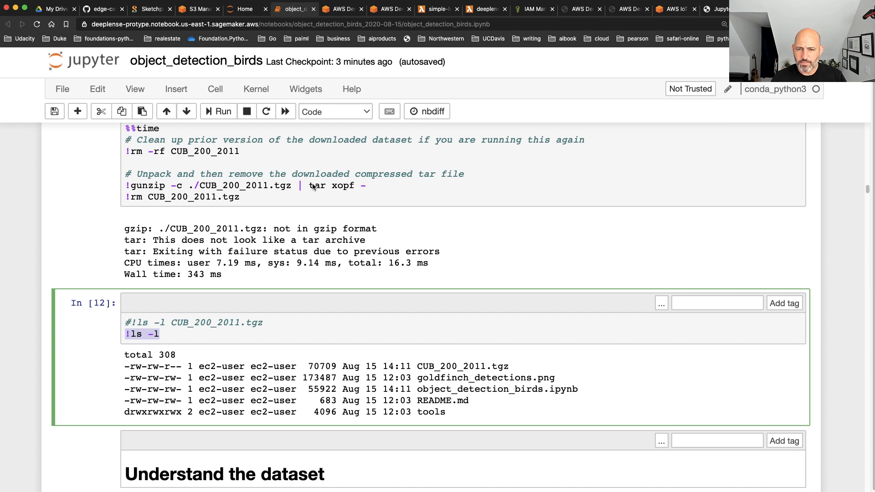
pyautogui.moveTo(293, 186); pyautogui.dragTo(125, 186)
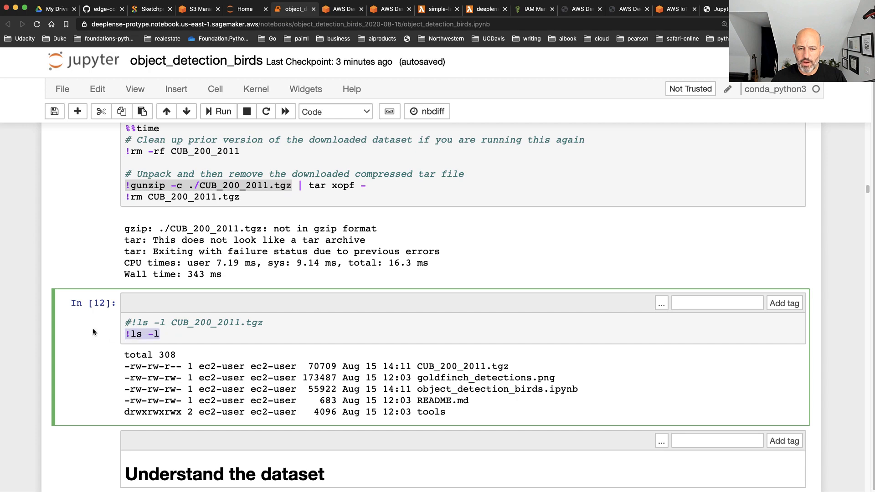
pyautogui.write('!gunzip -c ./CUB_200_2011.tgz')
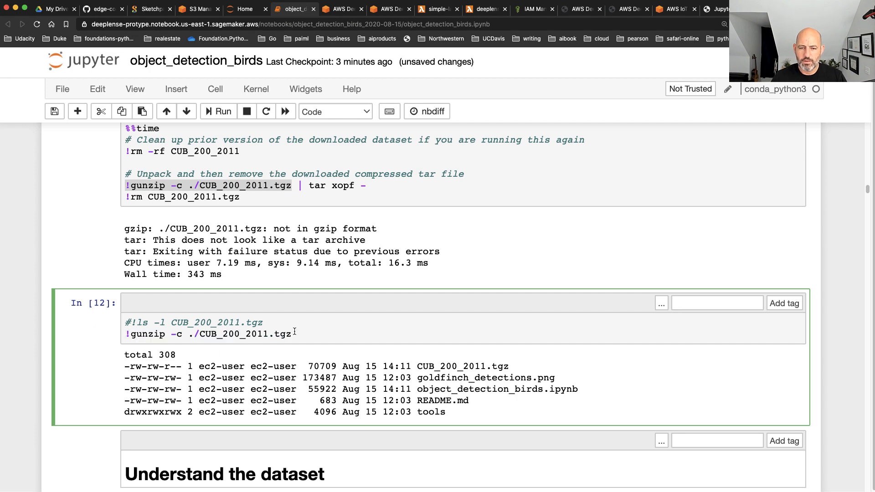
pyautogui.hotkey('shift', 'Return')
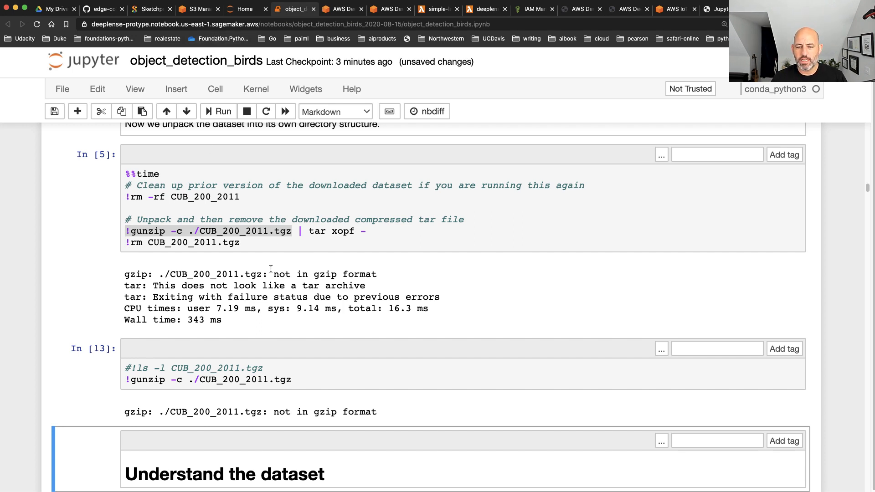
# Return to the SageMaker examples list and open a preview of object_detection_recordio_format.ipynb
pyautogui.scroll(-12, 273, 259)
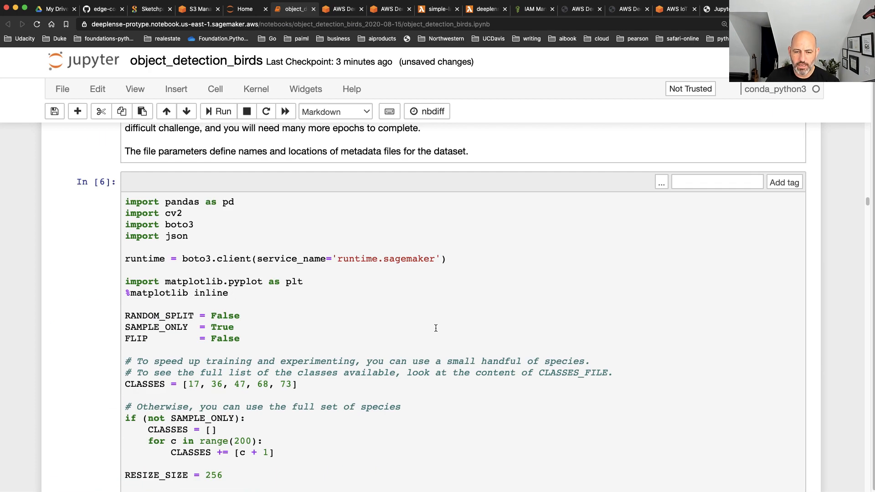
pyautogui.click(239, 13)
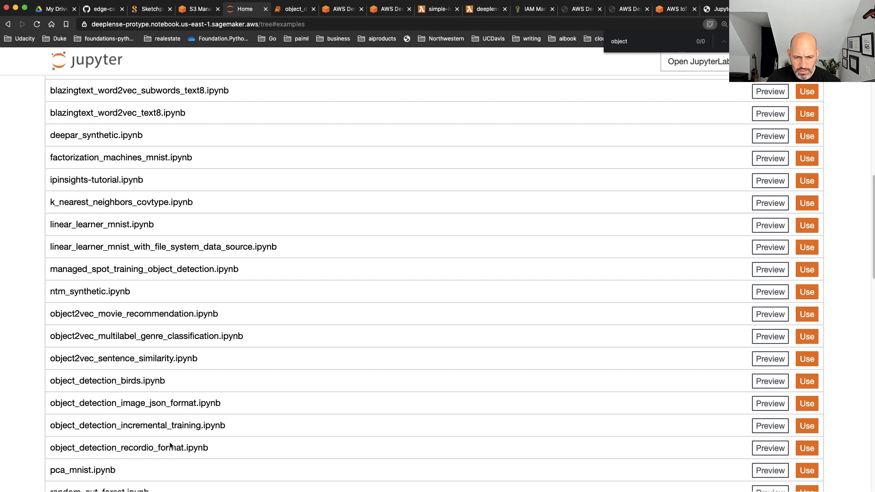
pyautogui.click(778, 449)
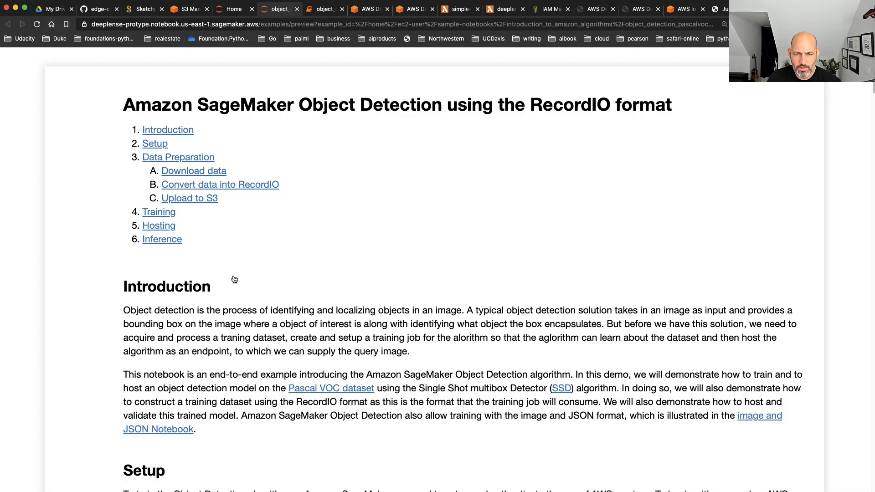
# Examine the RecordIO object detection notebook from data preparation through training, hosting and inference
pyautogui.scroll(-10, 231, 287)
pyautogui.scroll(-8, 231, 287)
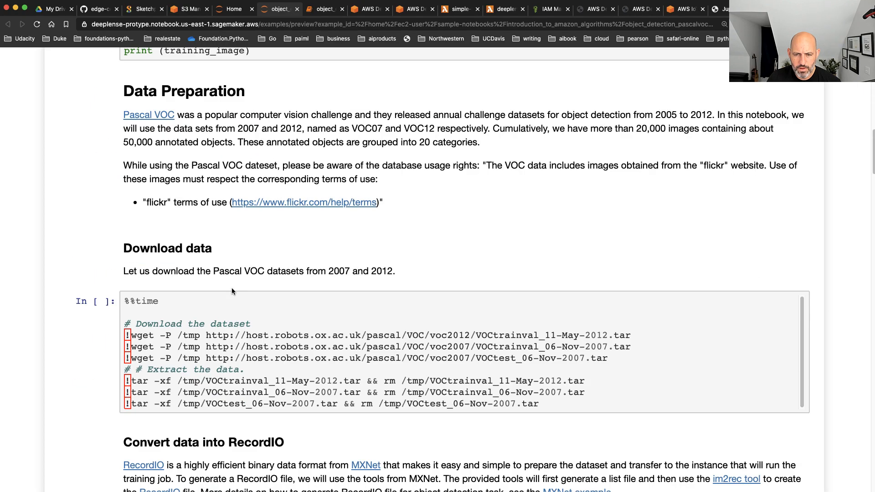
pyautogui.scroll(-3, 231, 291)
pyautogui.scroll(-15, 231, 321)
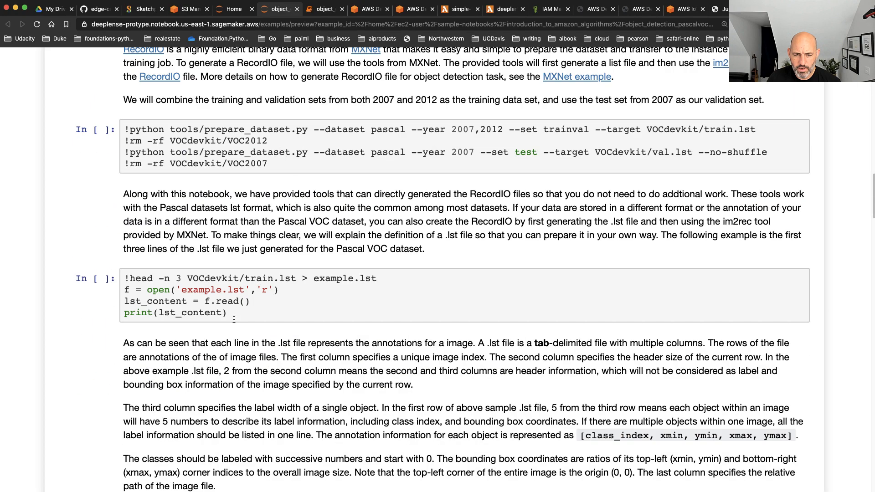
pyautogui.scroll(-4, 234, 321)
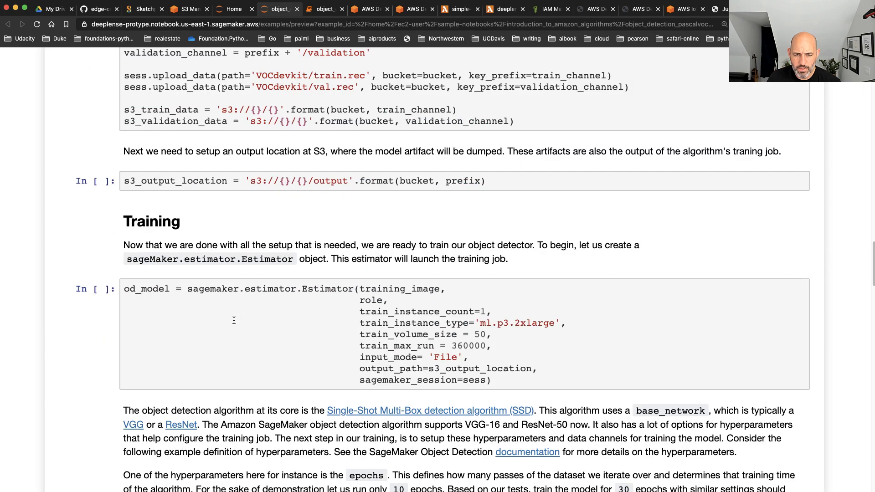
pyautogui.scroll(-14, 234, 321)
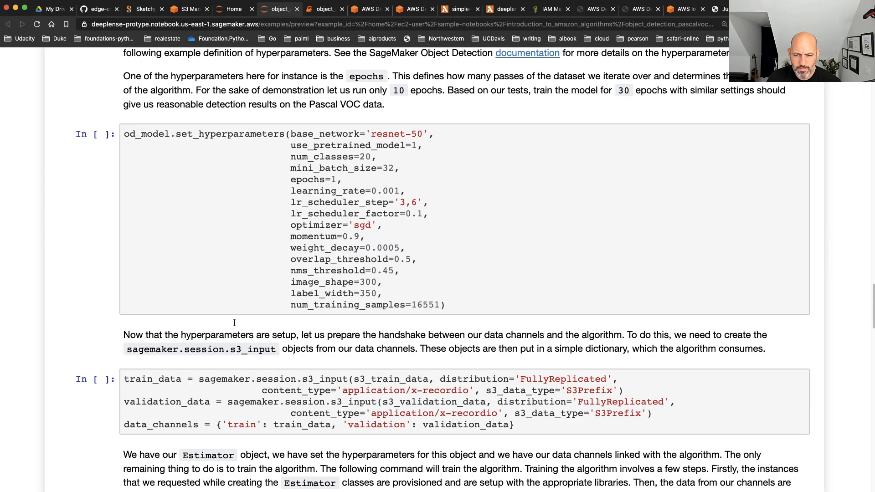
pyautogui.scroll(-5, 233, 323)
pyautogui.scroll(-3, 235, 322)
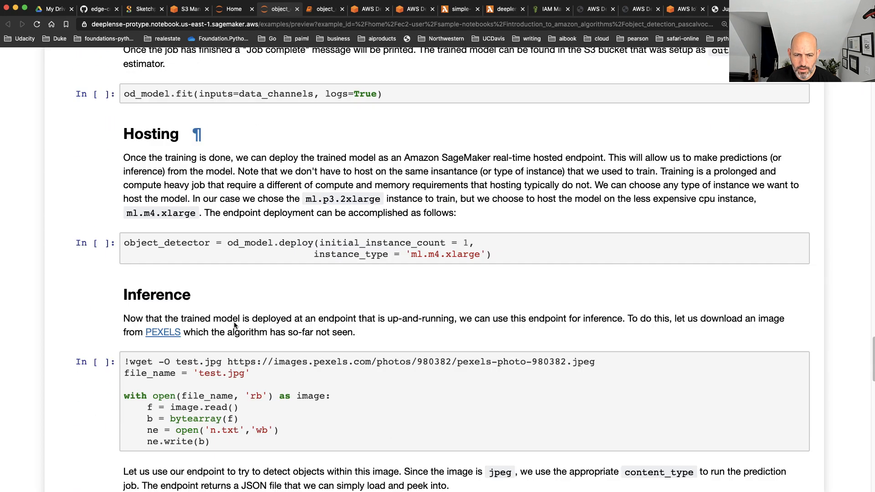
pyautogui.scroll(-20, 235, 322)
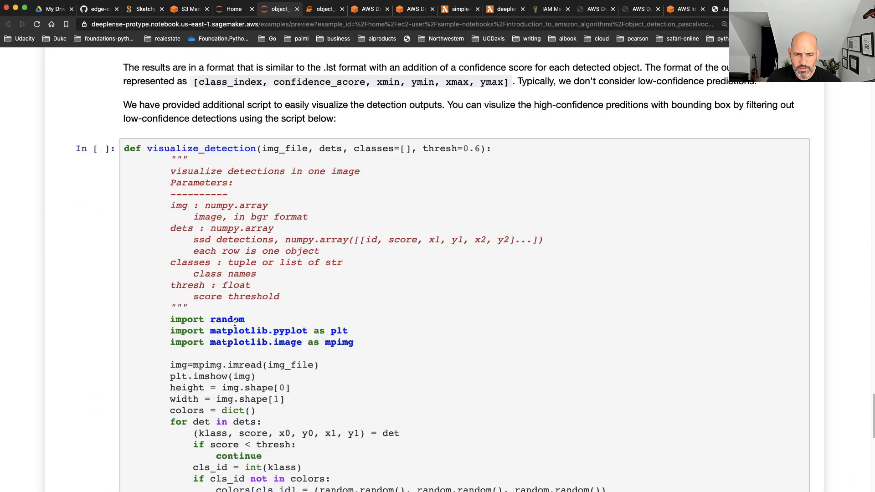
pyautogui.scroll(-4, 234, 323)
pyautogui.scroll(-1, 235, 322)
pyautogui.scroll(20, 236, 315)
pyautogui.scroll(20, 237, 308)
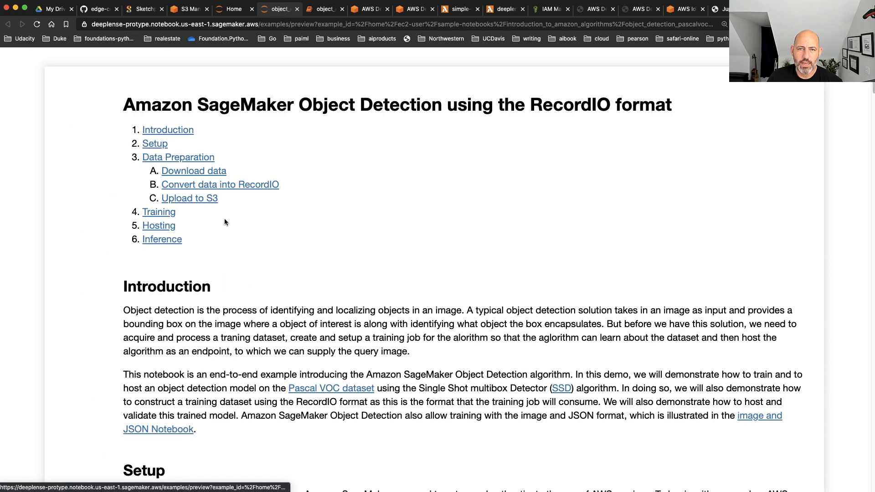
# Close the object_detection_birds notebook without saving and the RecordIO preview, and return to the SageMaker examples list
pyautogui.click(233, 16)
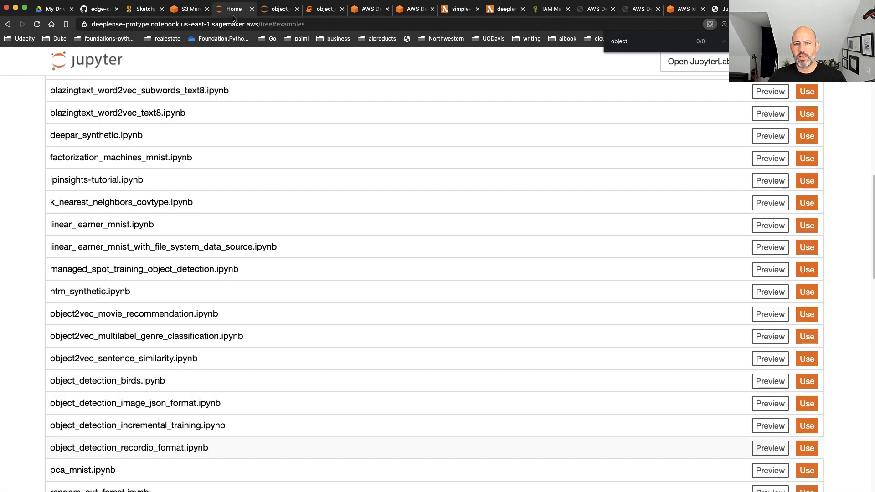
pyautogui.click(322, 10)
pyautogui.click(342, 9)
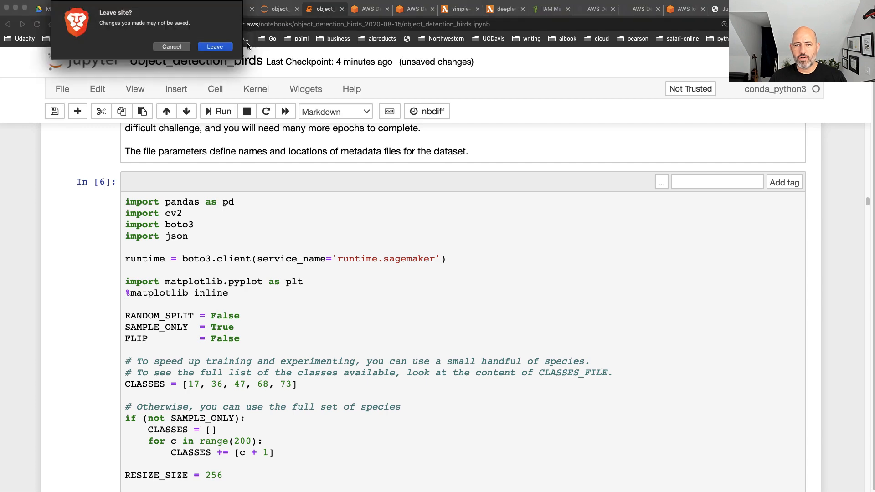
pyautogui.click(215, 47)
pyautogui.click(282, 12)
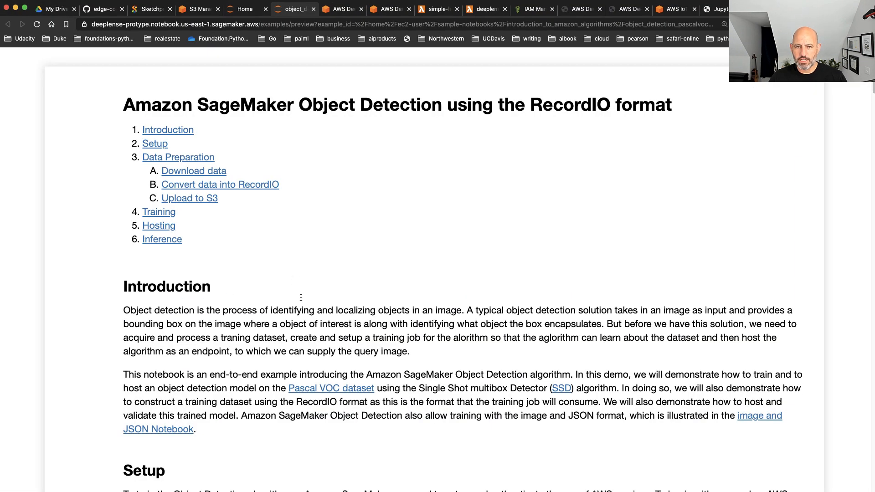
pyautogui.click(313, 9)
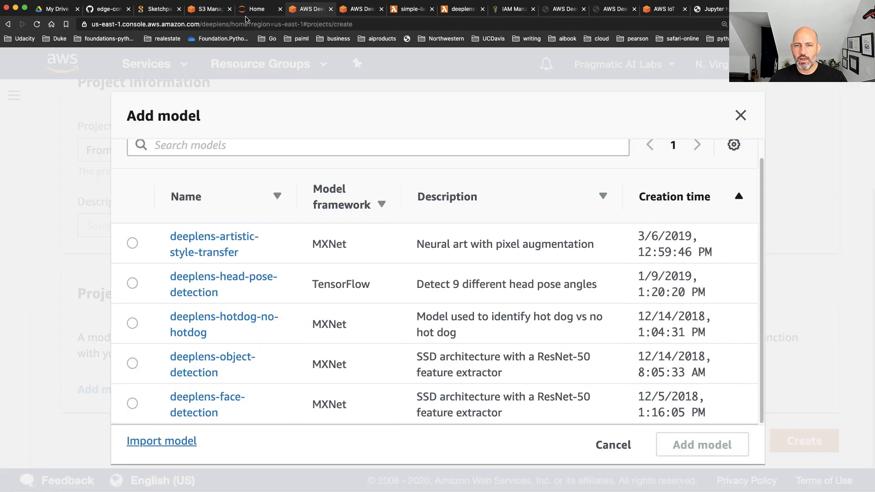
pyautogui.click(262, 12)
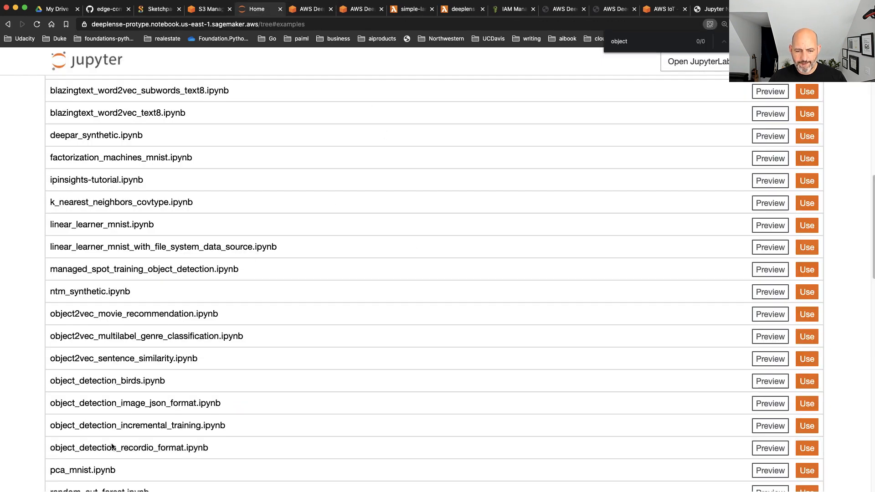
# Create a working copy of object_detection_recordio_format.ipynb from the SageMaker examples and go to its Setup section
pyautogui.click(805, 447)
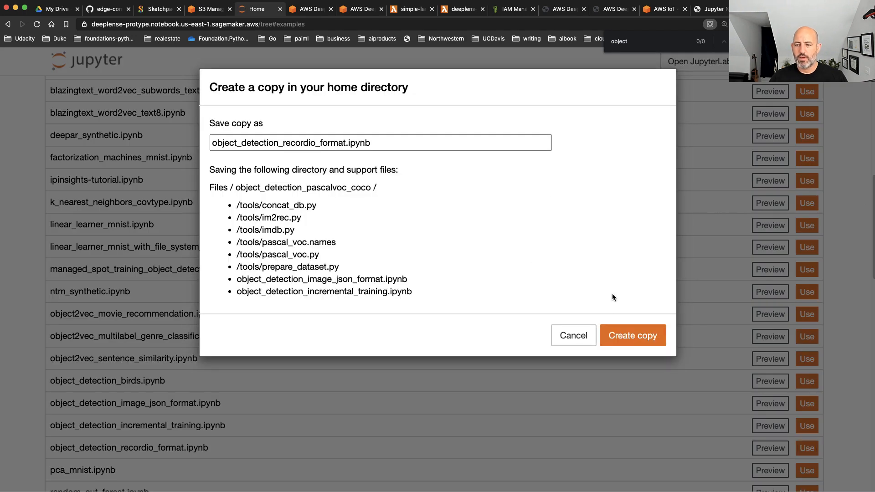
pyautogui.click(632, 335)
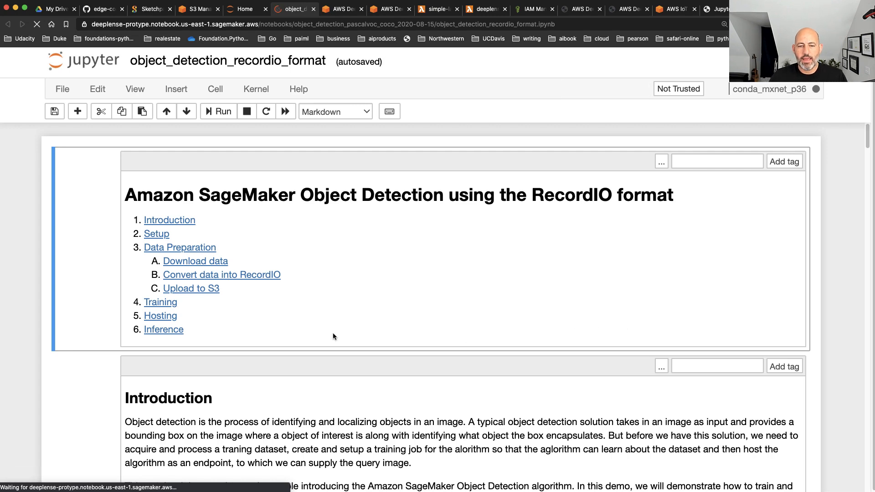
pyautogui.scroll(-5, 333, 337)
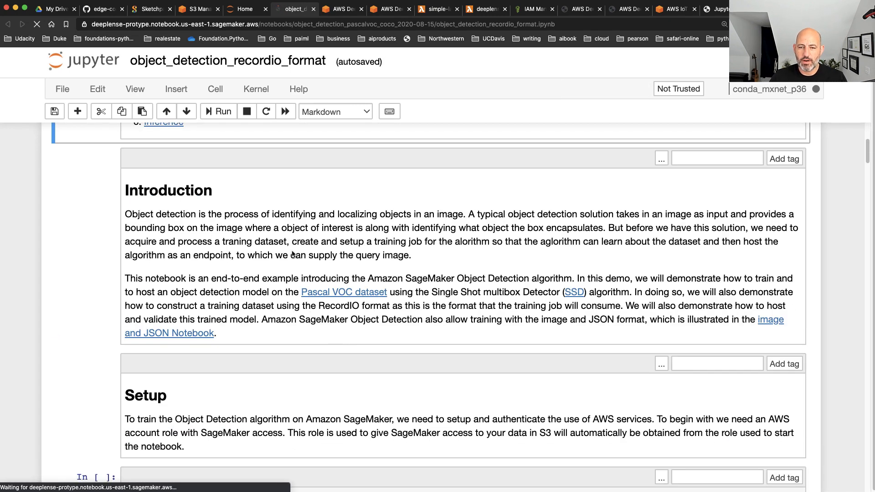
pyautogui.scroll(-1, 425, 363)
pyautogui.scroll(-5, 424, 359)
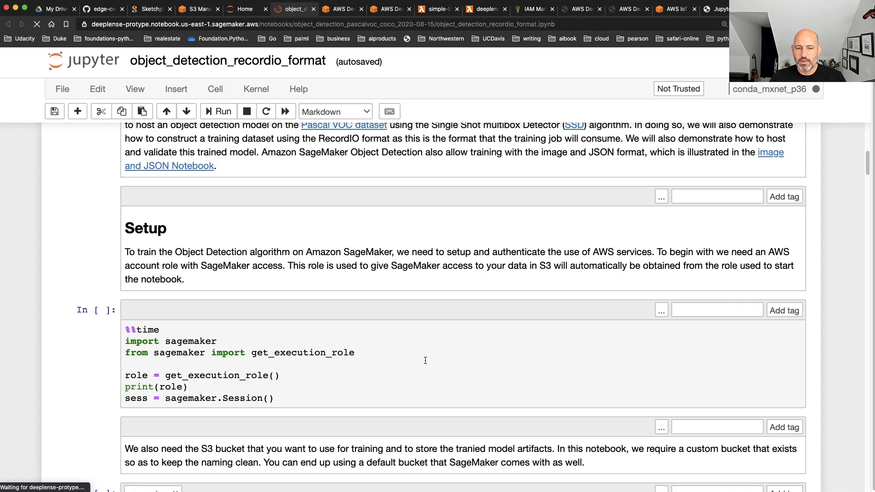
# Try to run the Setup cell that gets the execution role and creates the SageMaker session
pyautogui.click(337, 331)
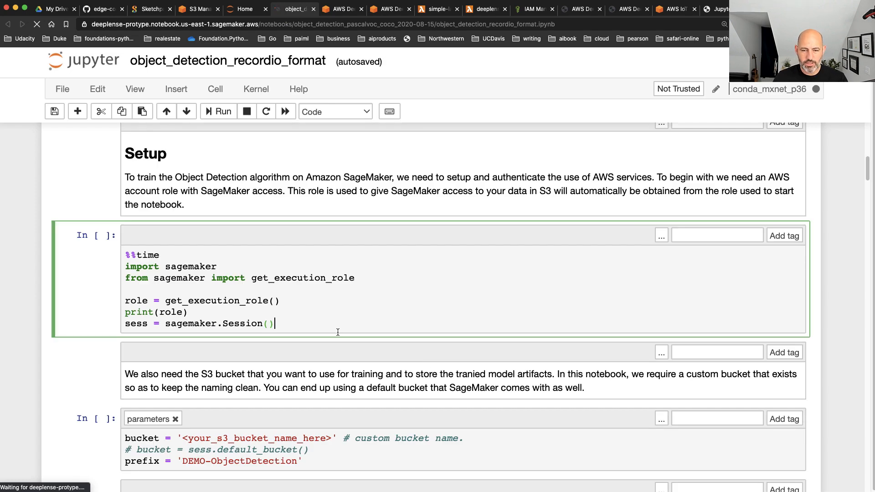
pyautogui.click(339, 340)
pyautogui.scroll(-1, 347, 338)
pyautogui.scroll(-2, 348, 339)
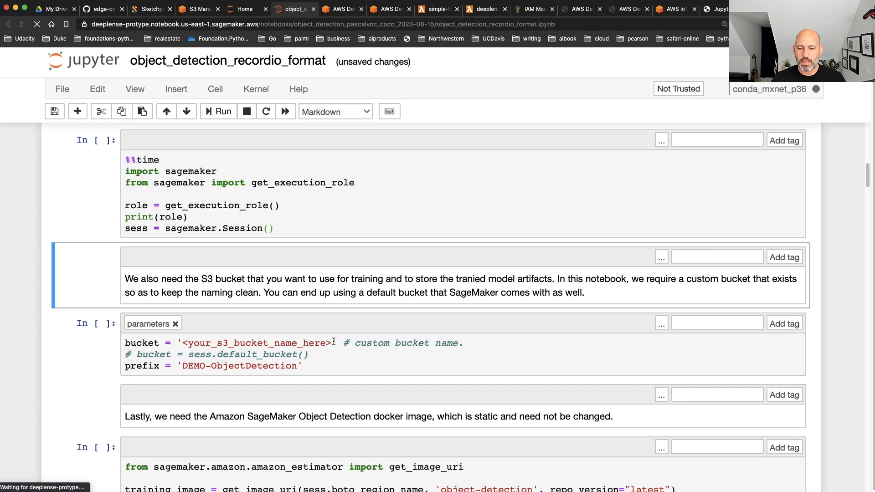
# Replace the bucket name placeholder with cluster-demo-dec3, copied from the S3 console, and run the parameters cell
pyautogui.moveTo(332, 343); pyautogui.dragTo(183, 346)
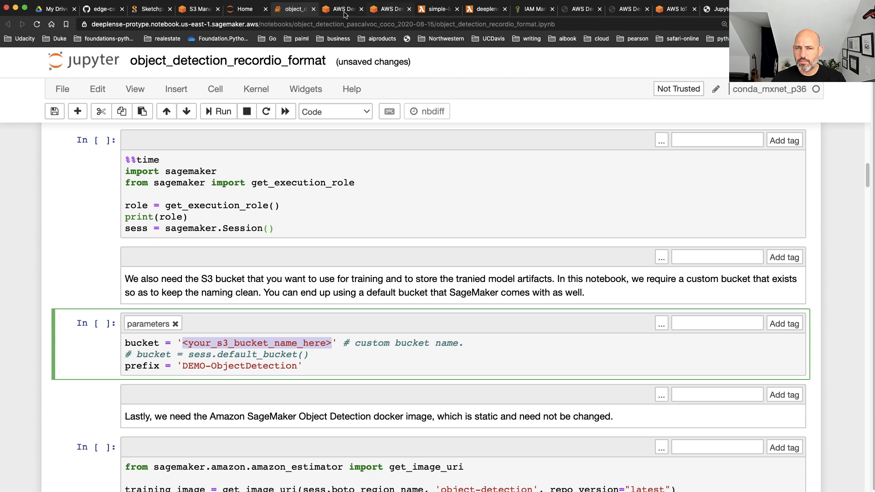
pyautogui.click(207, 11)
pyautogui.moveTo(271, 112); pyautogui.dragTo(174, 109)
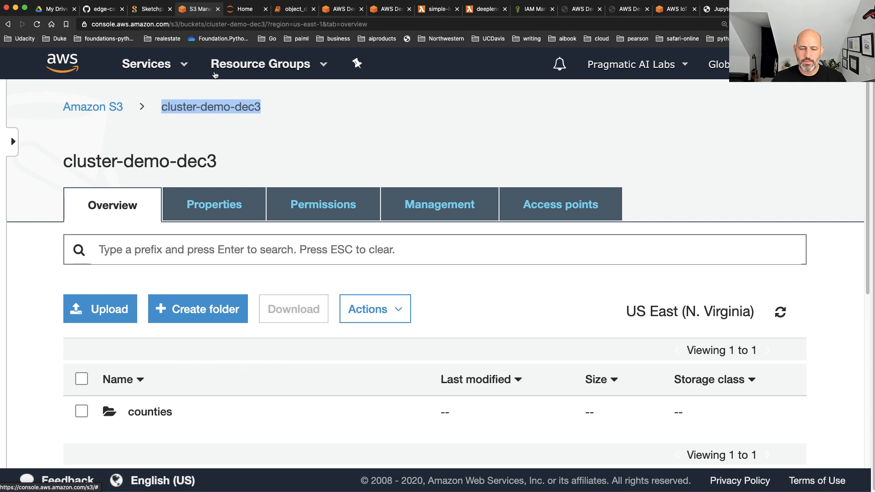
pyautogui.click(291, 8)
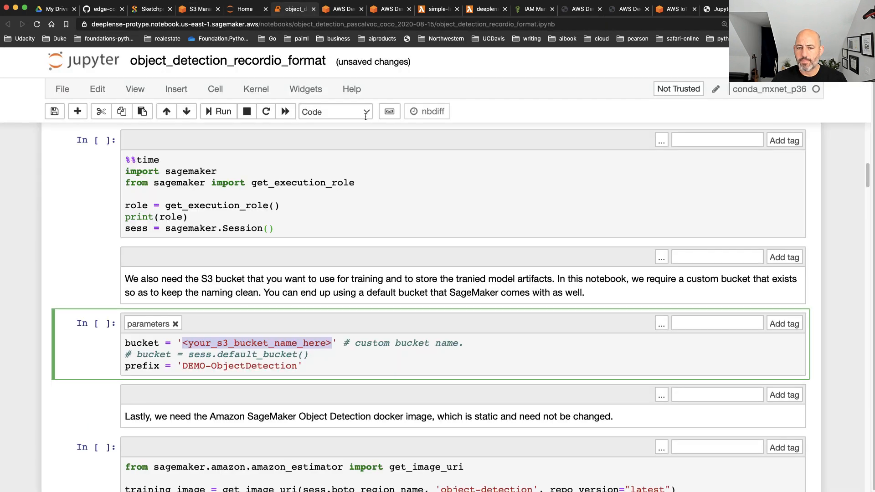
pyautogui.click(359, 335)
pyautogui.moveTo(333, 342); pyautogui.dragTo(184, 342)
pyautogui.press('super+v')
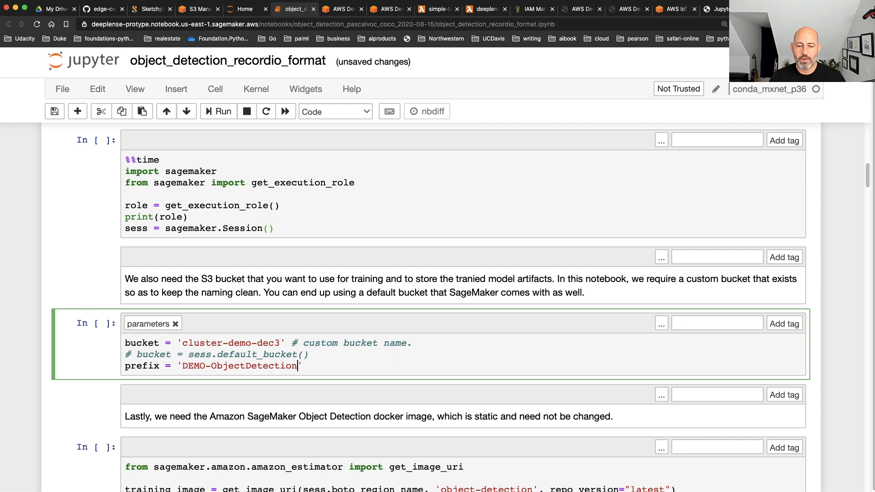
pyautogui.hotkey('shift', 'Return')
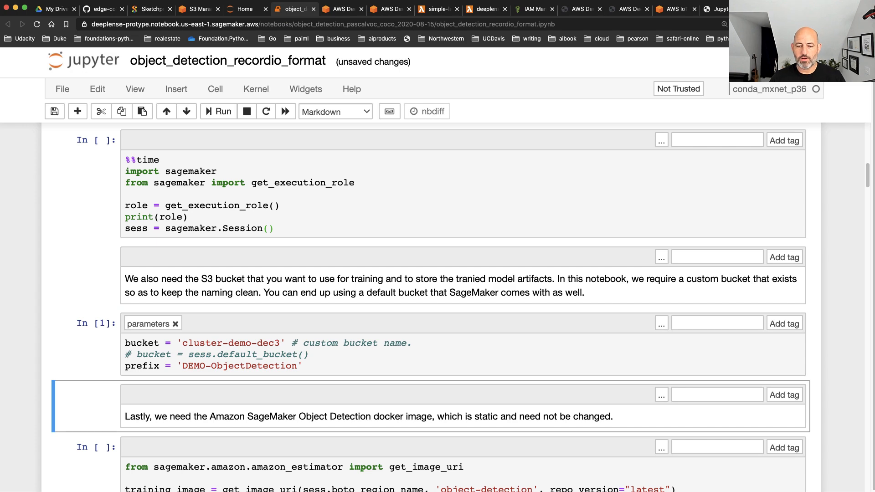
# Run the get_image_uri cell that retrieves the object-detection training image
pyautogui.scroll(-10, 20, 301)
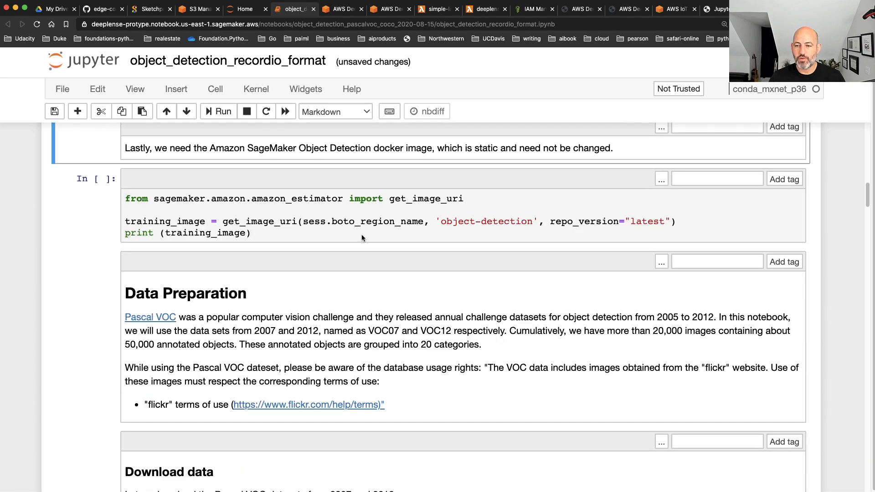
pyautogui.click(358, 239)
pyautogui.hotkey('shift', 'Return')
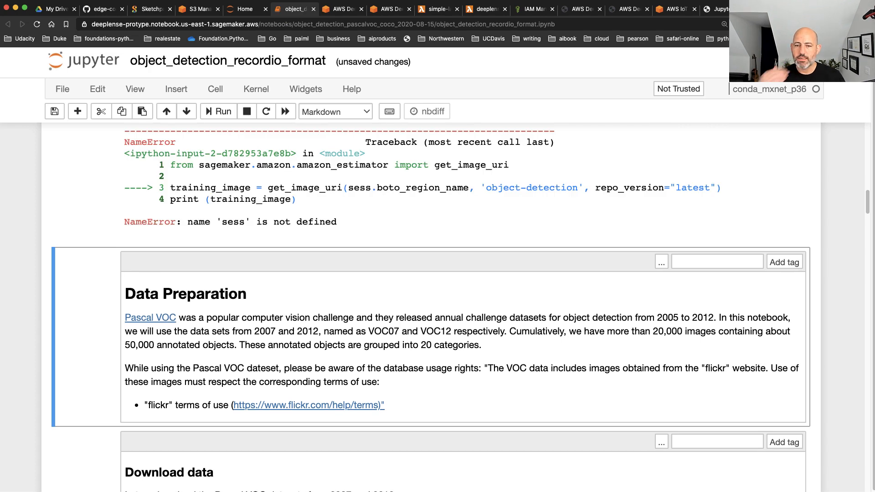
# Run the bucket parameters cell and the get_image_uri cell again, and check the resulting traceback
pyautogui.scroll(5, 333, 266)
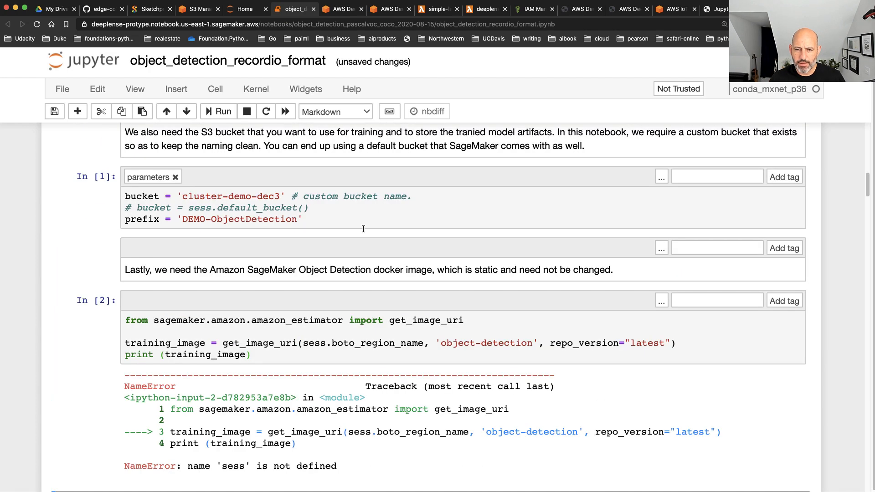
pyautogui.click(390, 214)
pyautogui.hotkey('shift', 'Return')
pyautogui.hotkey('shift', 'Return')
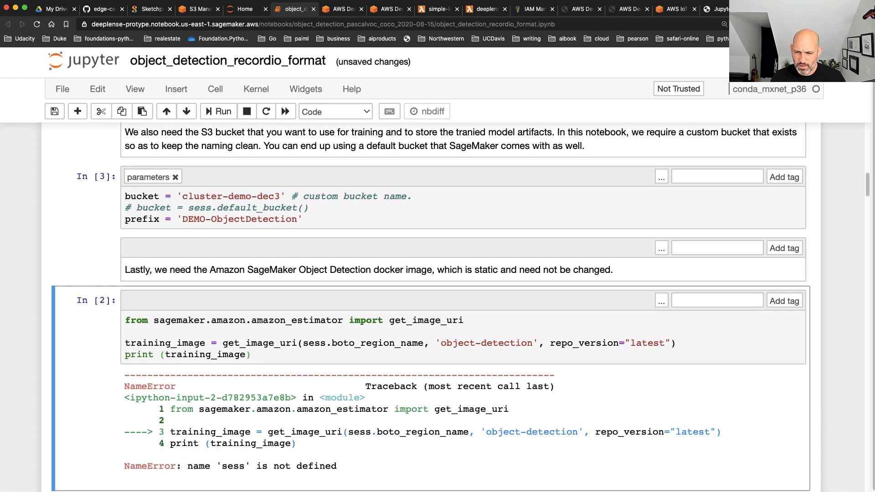
pyautogui.hotkey('shift', 'Return')
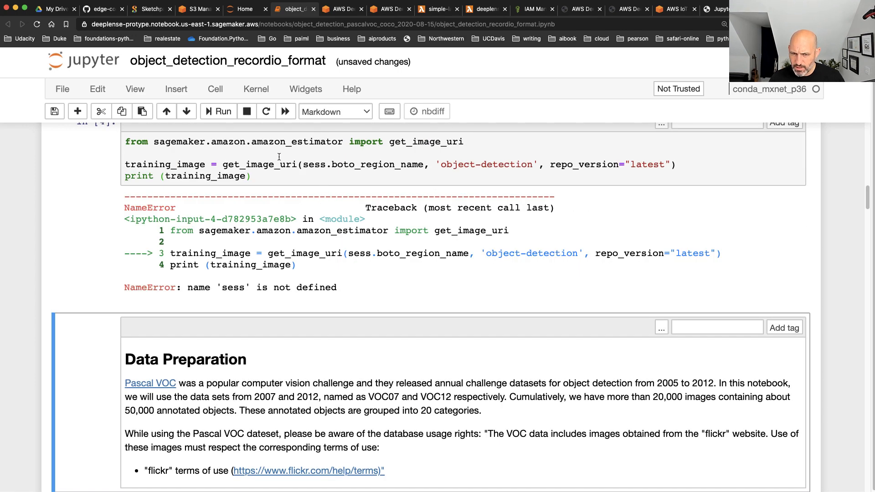
pyautogui.scroll(1, 310, 181)
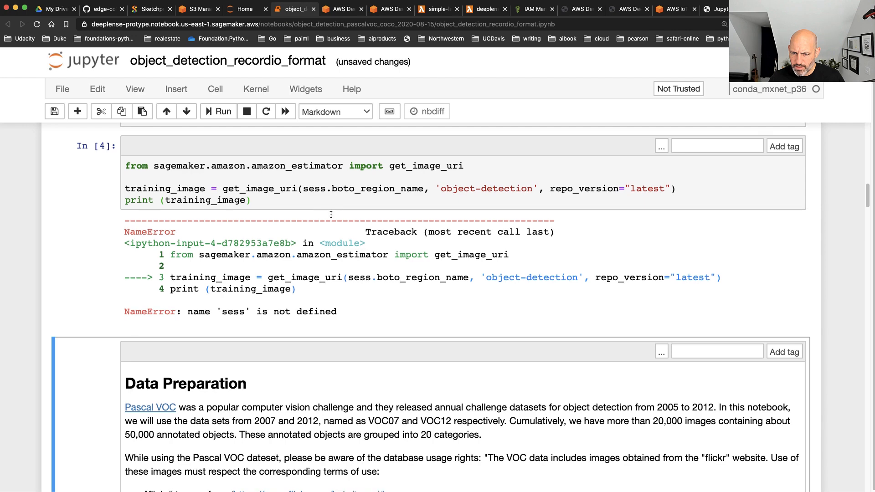
pyautogui.scroll(1, 337, 193)
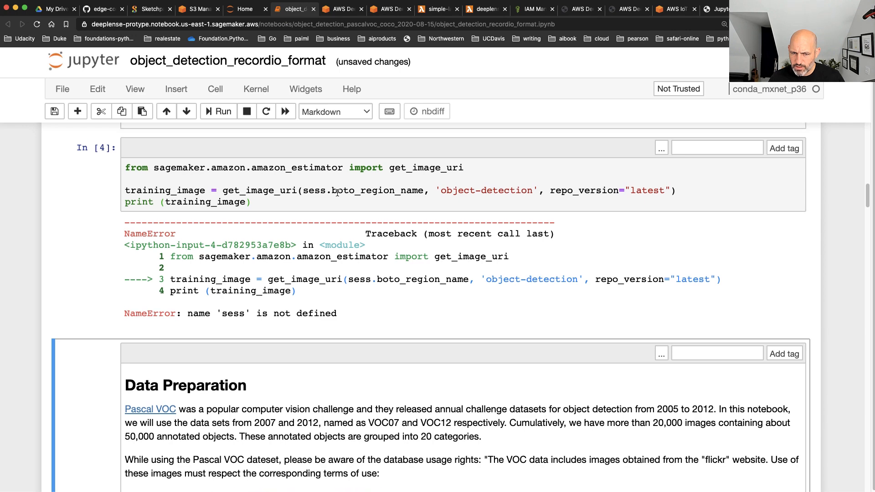
pyautogui.scroll(5, 308, 266)
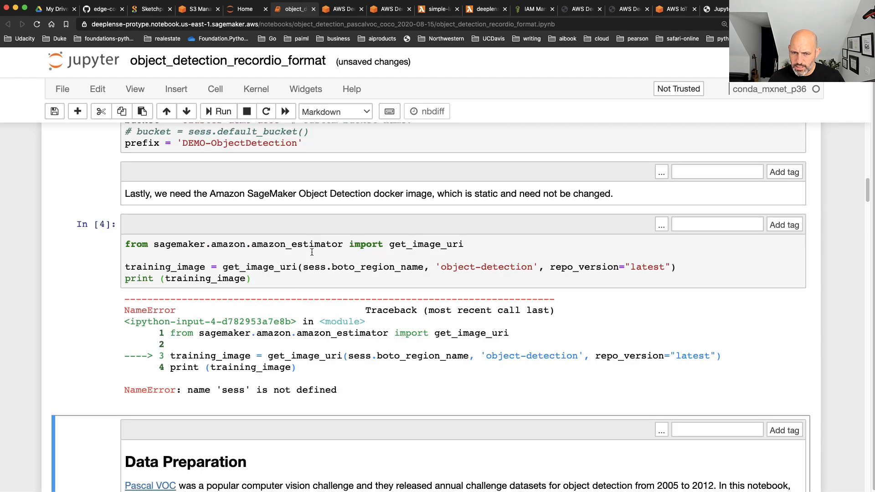
# Run the Download data cell to fetch and extract the Pascal VOC 2007 and 2012 datasets
pyautogui.scroll(-10, 313, 252)
pyautogui.scroll(-4, 315, 254)
pyautogui.scroll(4, 316, 254)
pyautogui.scroll(-4, 316, 256)
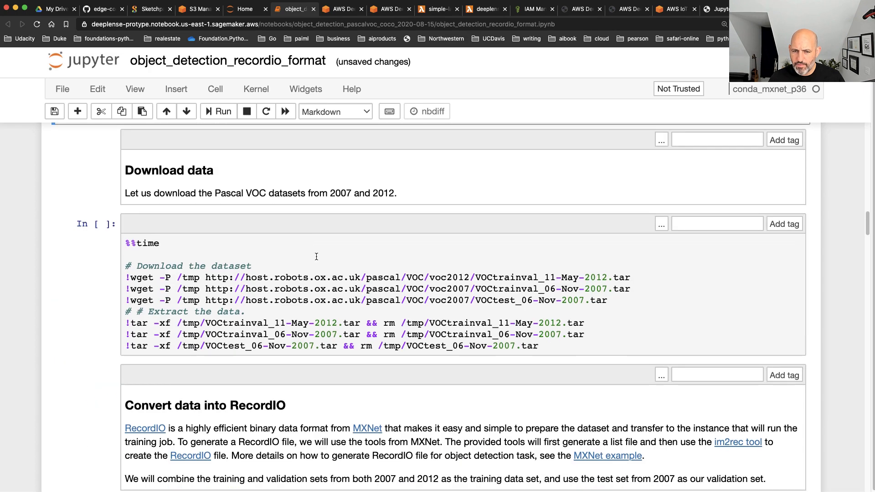
pyautogui.click(676, 353)
pyautogui.hotkey('shift', 'Return')
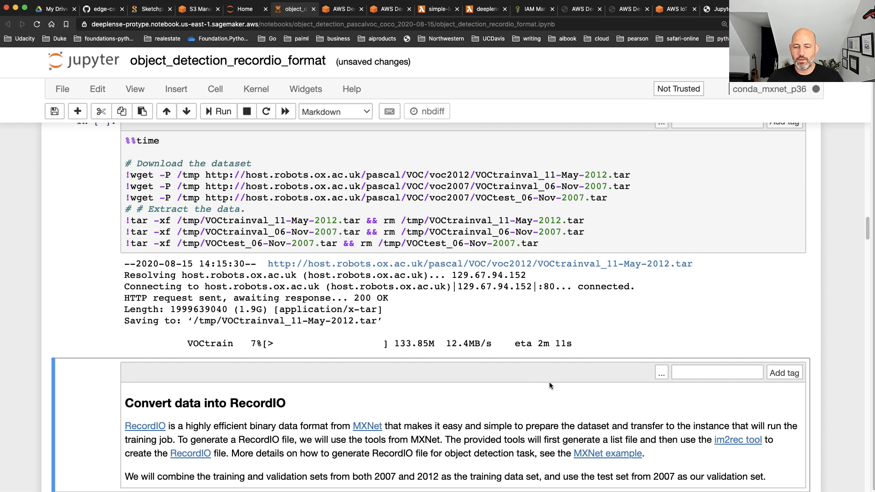
# Open the MXNet link from the Convert data into RecordIO section in a new tab, review its key features, and return to the notebook
pyautogui.scroll(-4, 549, 383)
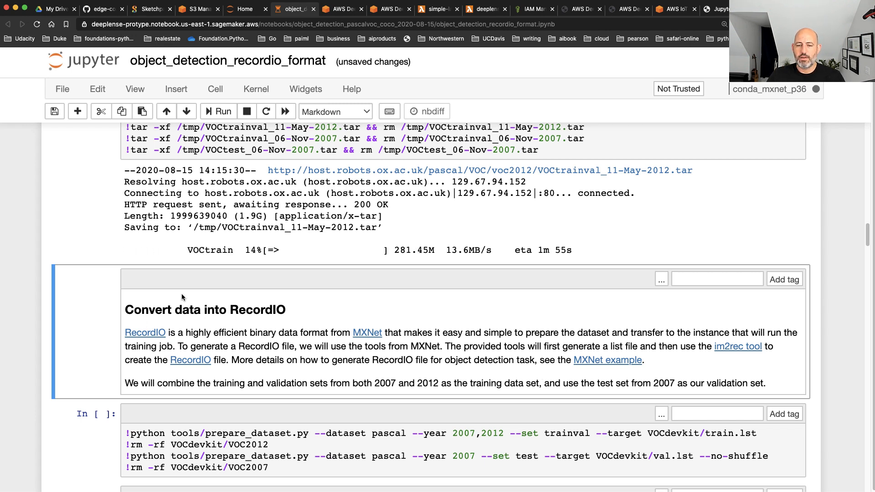
pyautogui.moveTo(306, 312); pyautogui.dragTo(298, 310)
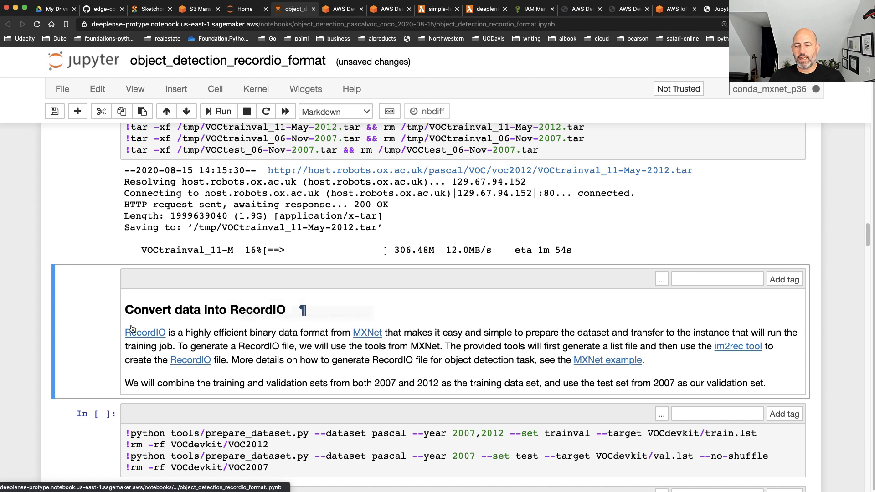
pyautogui.moveTo(125, 311); pyautogui.dragTo(328, 300)
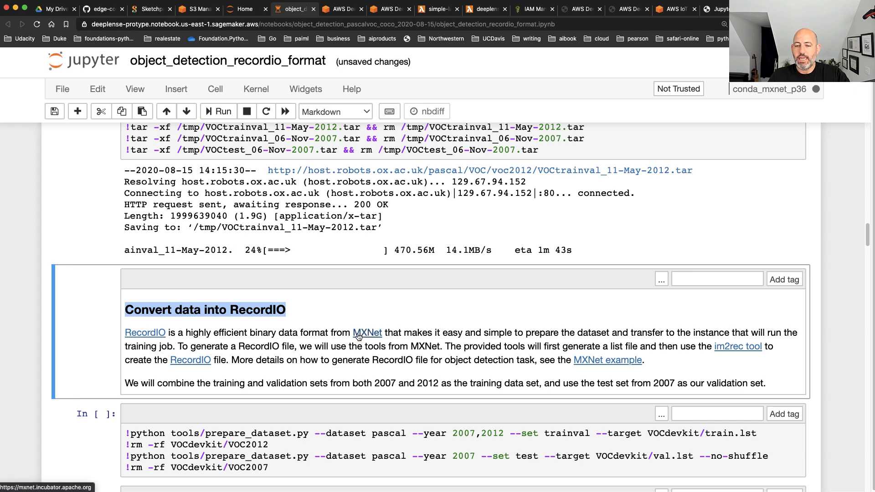
pyautogui.rightClick(359, 333)
pyautogui.click(380, 332)
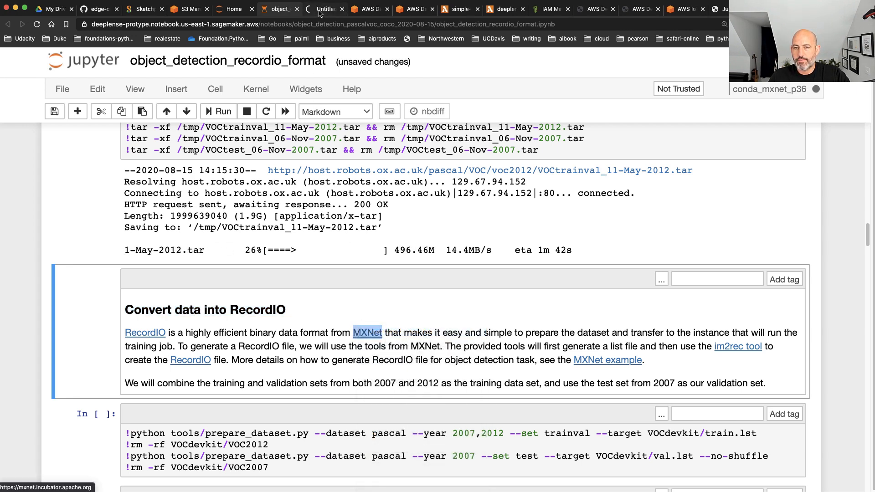
pyautogui.click(324, 9)
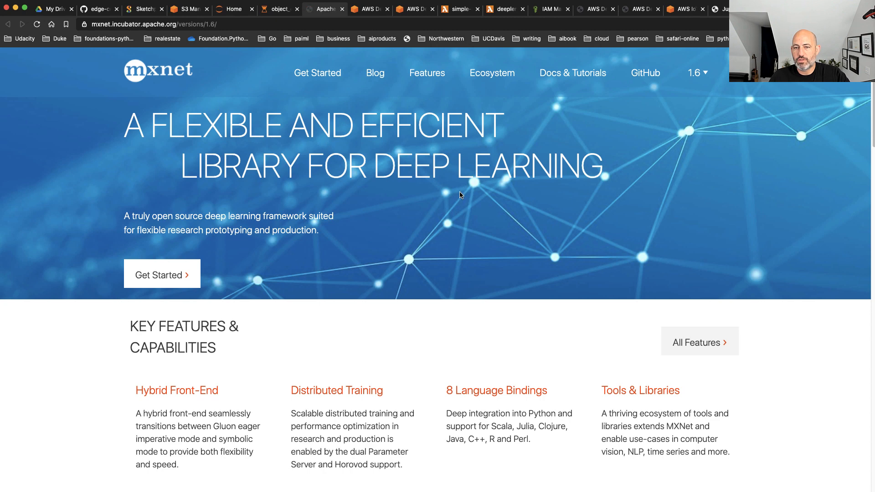
pyautogui.scroll(-5, 459, 195)
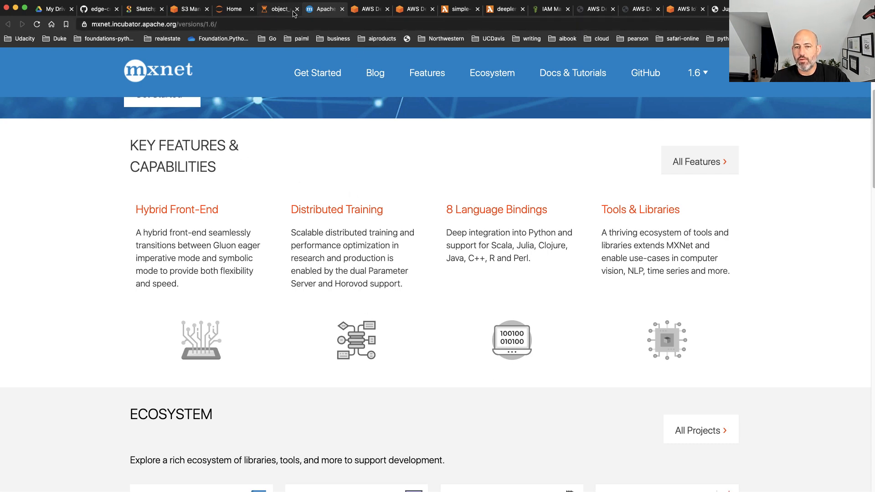
pyautogui.click(263, 12)
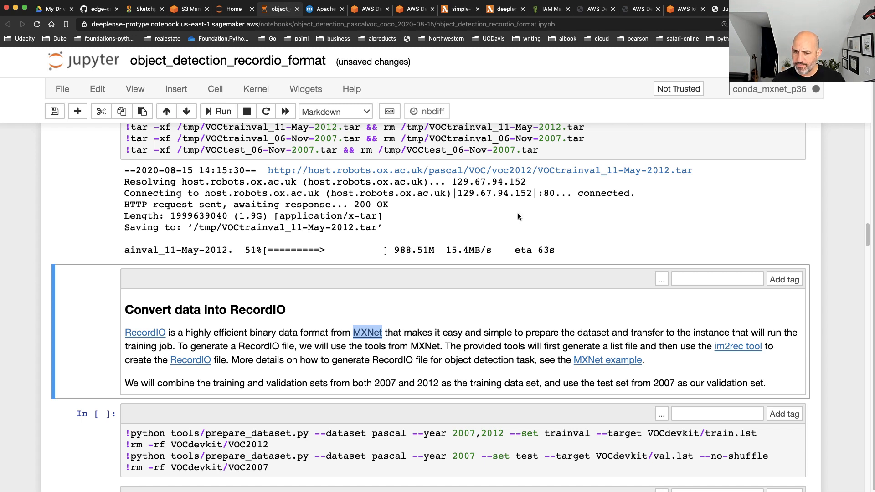
# Open the im2rec tool link from the RecordIO section in a new tab and examine the im2rec.py source code
pyautogui.scroll(-2, 709, 360)
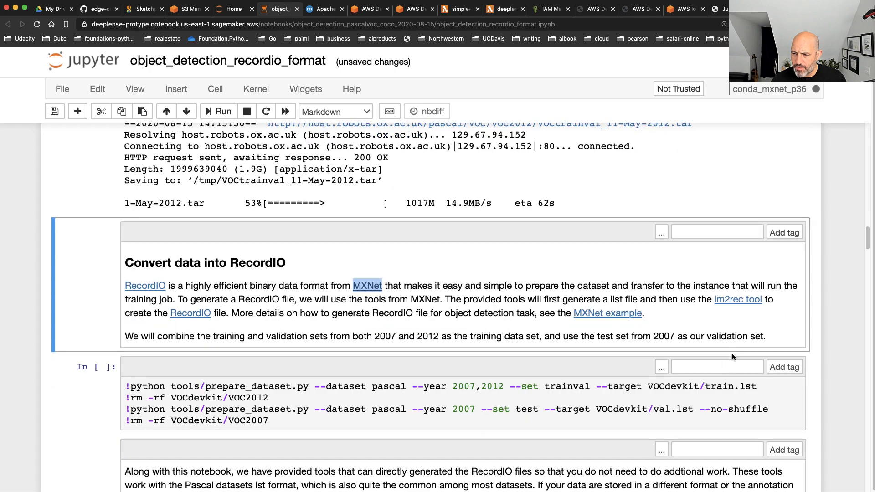
pyautogui.rightClick(734, 304)
pyautogui.click(752, 306)
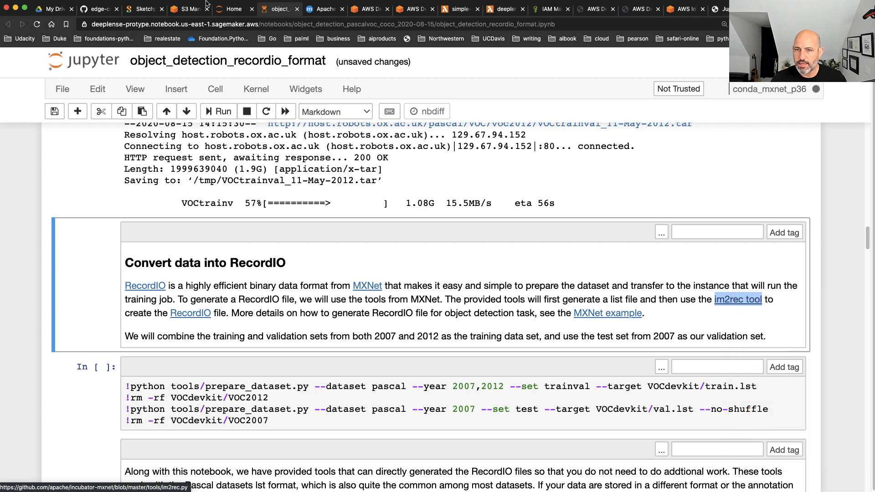
pyautogui.moveTo(348, 14); pyautogui.dragTo(318, 14)
pyautogui.scroll(-1, 203, 203)
pyautogui.scroll(-10, 202, 203)
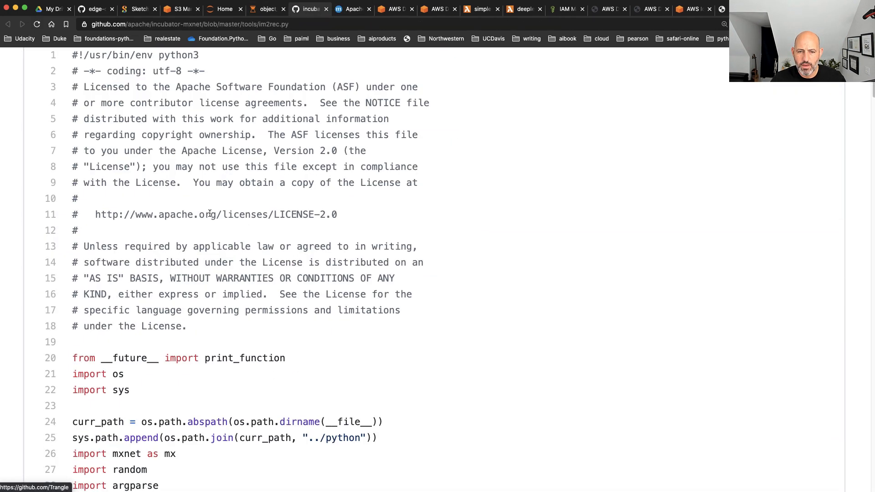
pyautogui.scroll(-5, 214, 237)
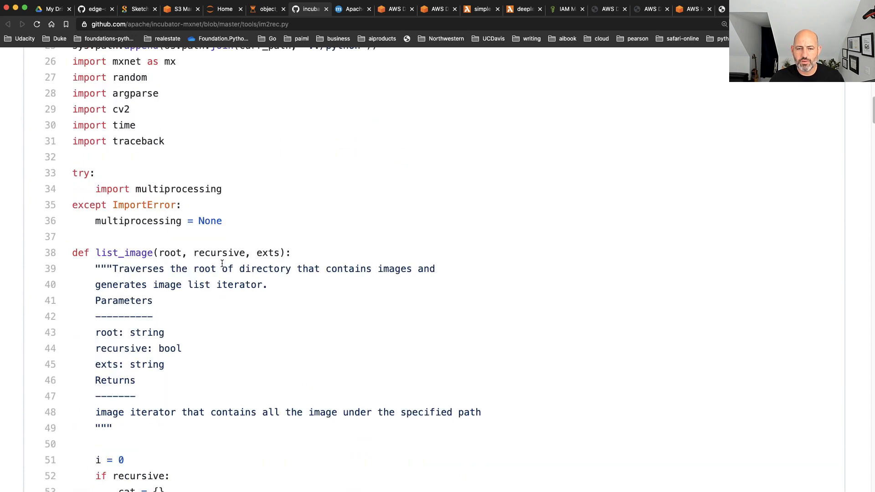
pyautogui.scroll(-10, 282, 288)
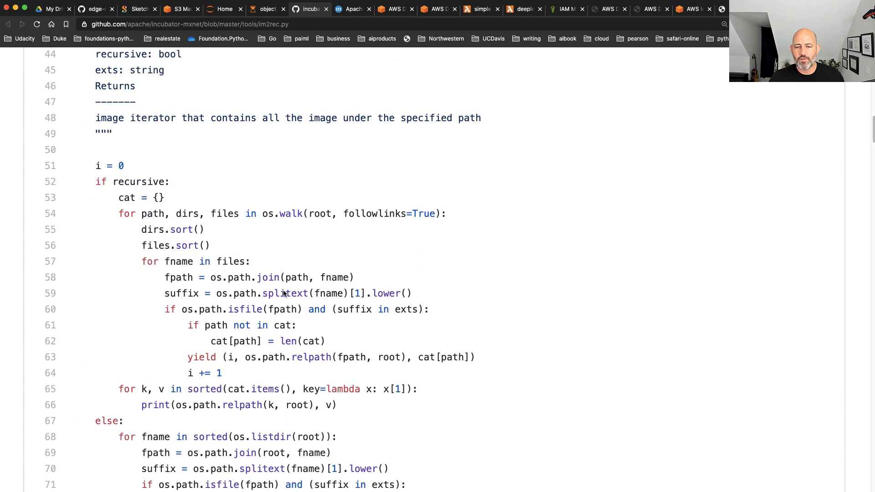
pyautogui.scroll(-4, 283, 290)
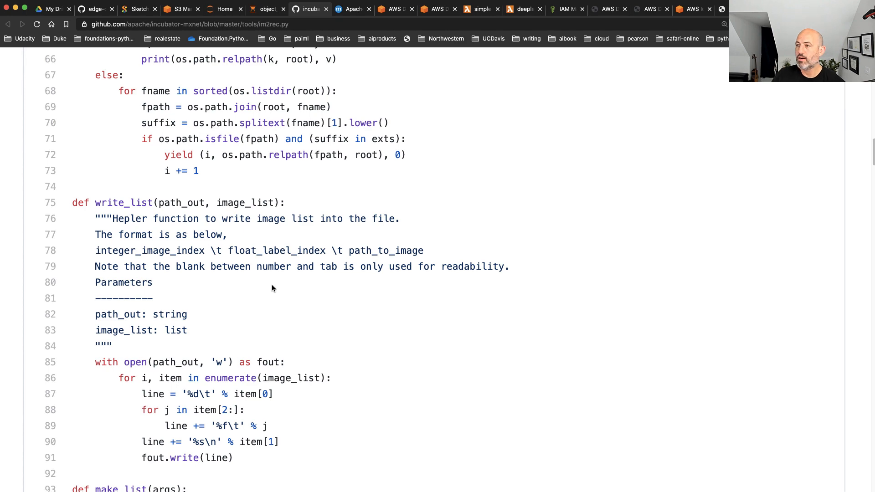
# Return to the notebook and look through the dataset preparation, .lst format and Upload data to S3 sections
pyautogui.click(268, 9)
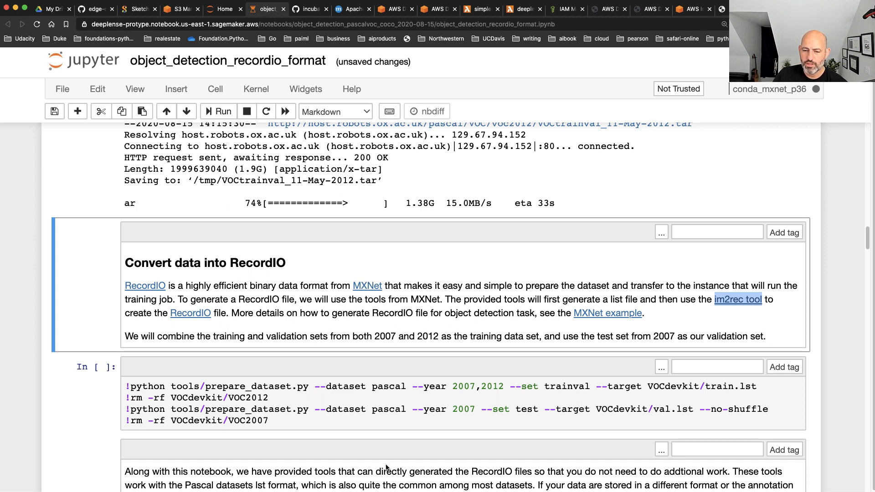
pyautogui.scroll(-3, 384, 465)
pyautogui.scroll(-6, 383, 462)
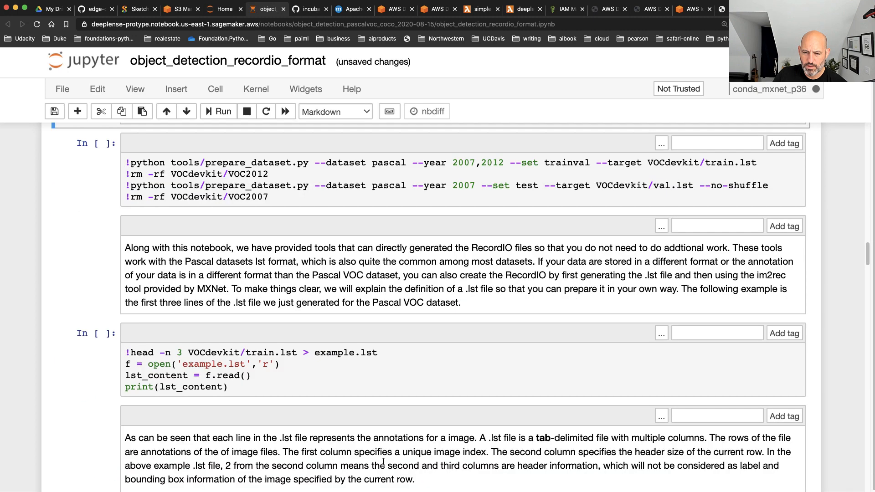
pyautogui.scroll(-2, 383, 463)
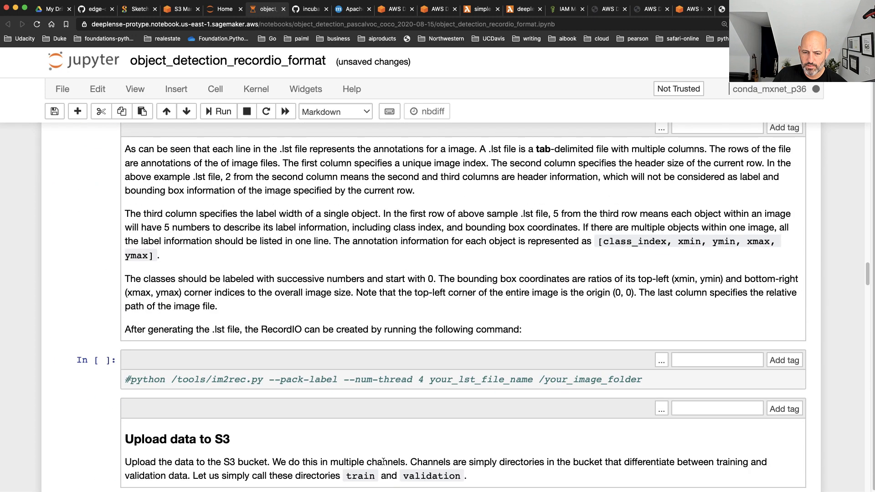
pyautogui.scroll(-5, 384, 461)
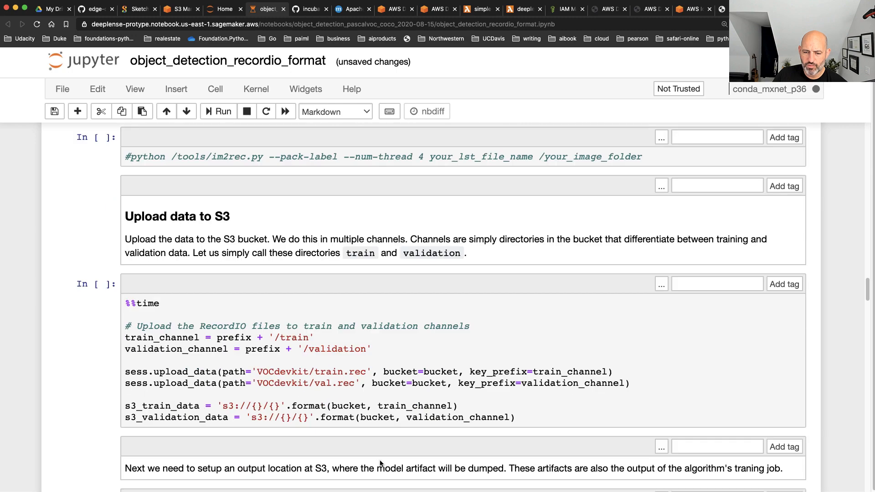
pyautogui.scroll(15, 381, 464)
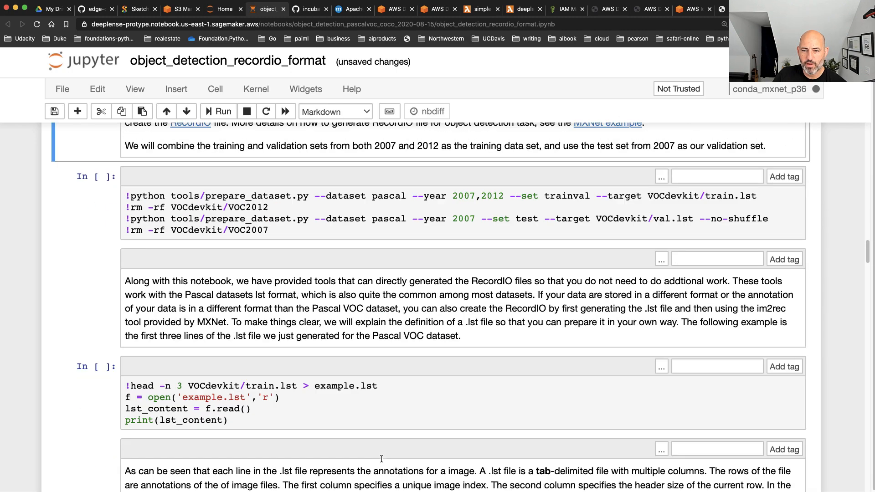
pyautogui.scroll(5, 381, 456)
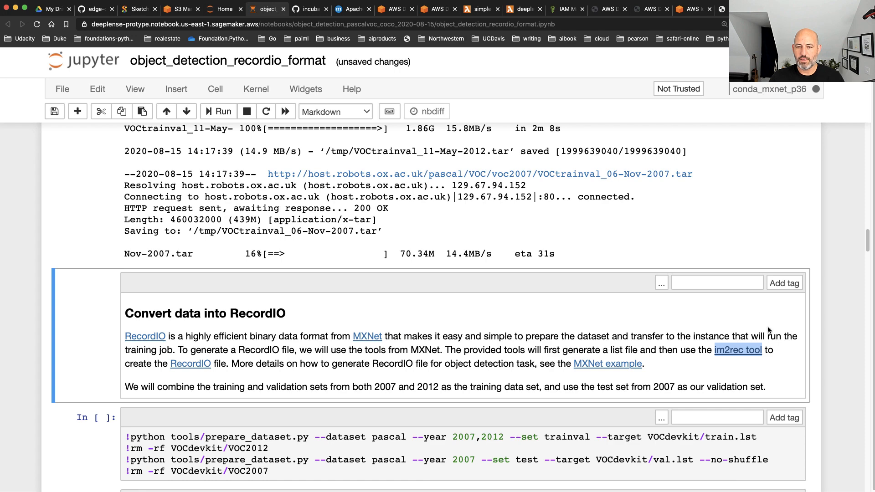
# Check the progress of the Pascal VOC 2012 and 2007 archive downloads in the Download data cell's output
pyautogui.scroll(-1, 570, 357)
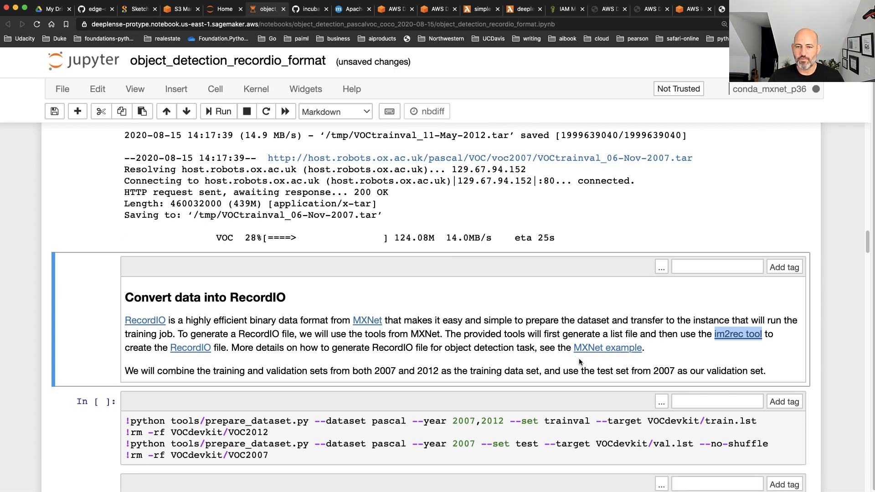
pyautogui.scroll(10, 578, 361)
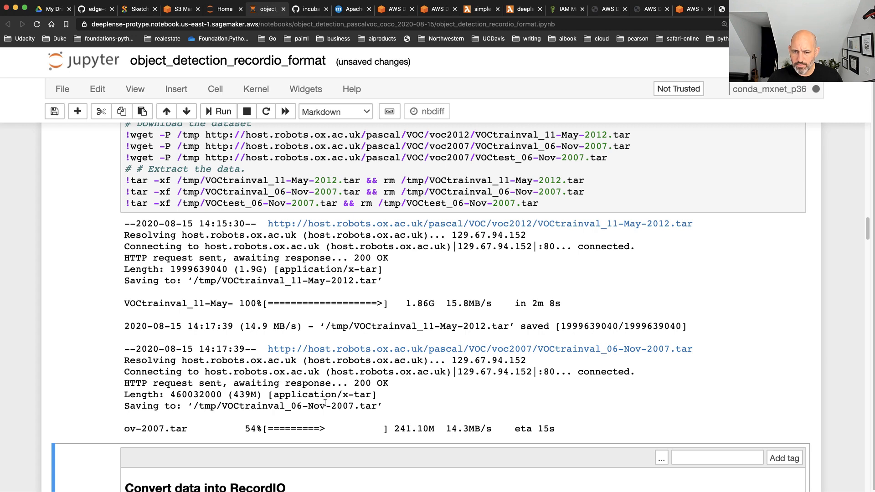
pyautogui.moveTo(435, 301); pyautogui.dragTo(415, 302)
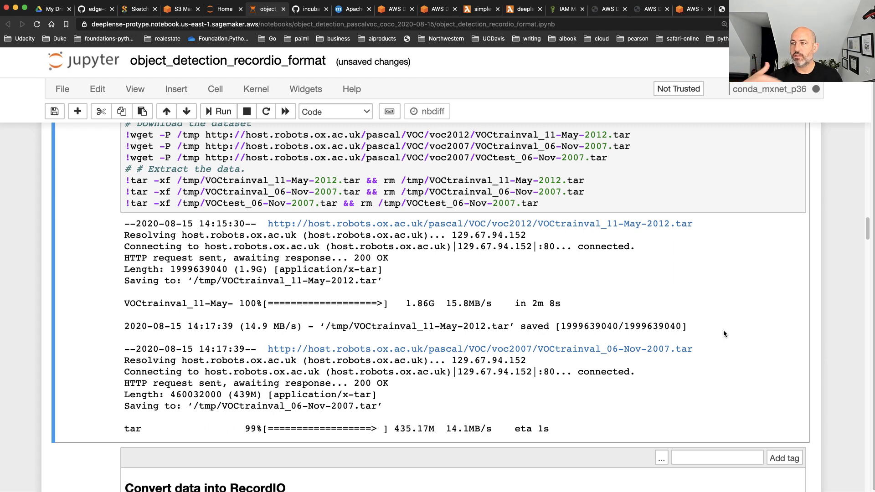
pyautogui.scroll(-5, 751, 337)
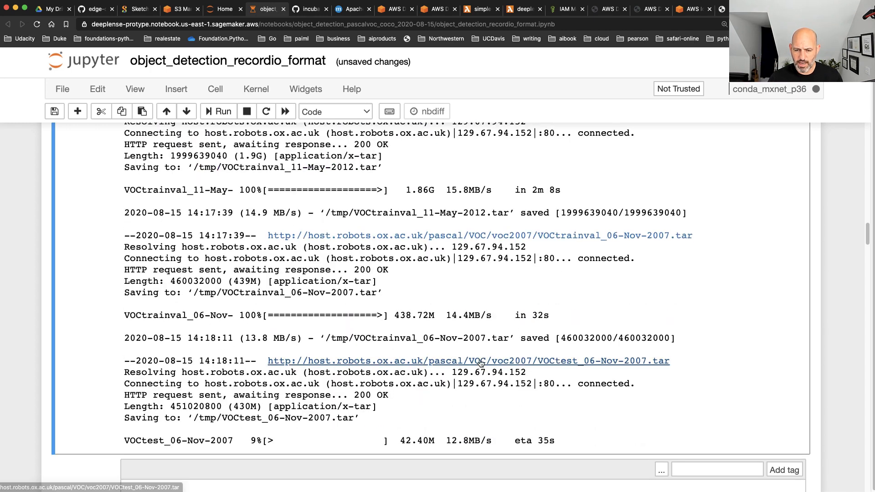
pyautogui.scroll(-3, 654, 315)
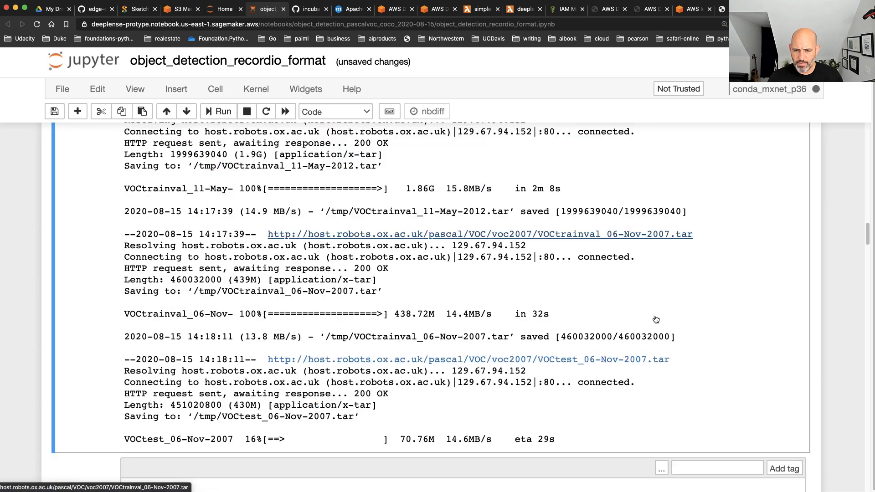
# Examine the Estimator cell in the Training section, highlighting its training instance count and instance type parameters
pyautogui.scroll(-3, 664, 322)
pyautogui.scroll(-6, 666, 329)
pyautogui.scroll(-6, 666, 330)
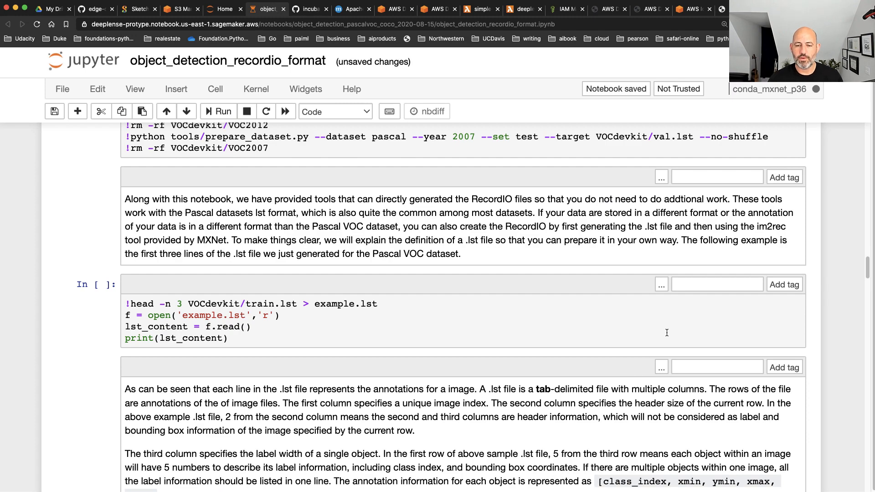
pyautogui.scroll(-15, 666, 332)
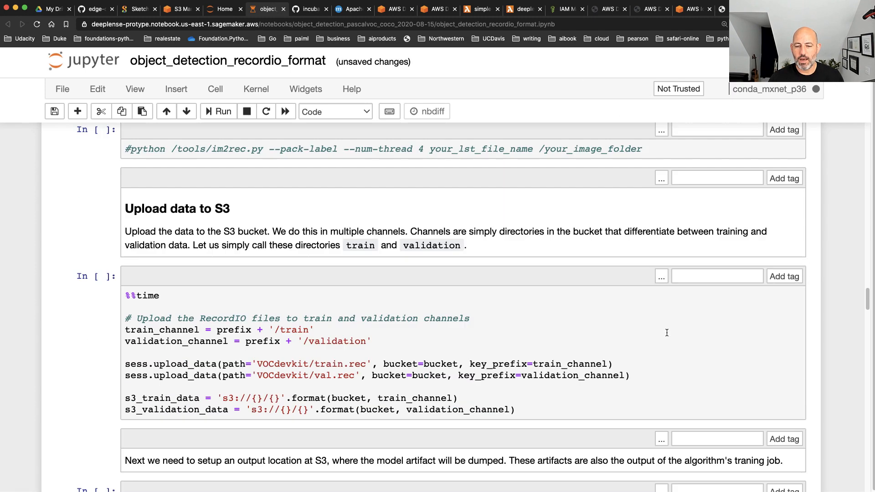
pyautogui.scroll(-10, 476, 357)
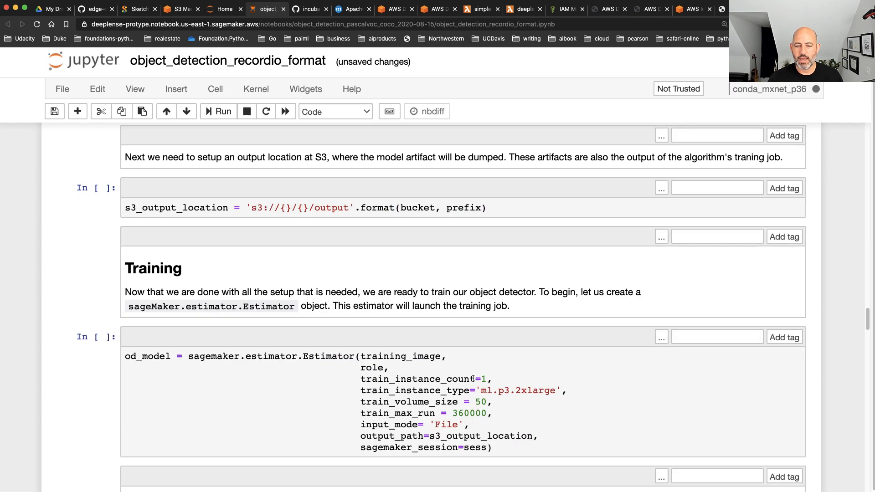
pyautogui.scroll(-3, 454, 379)
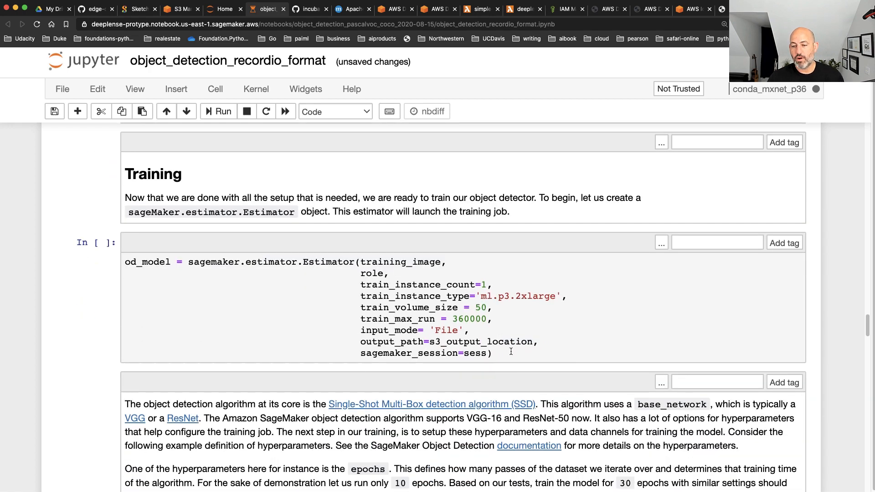
pyautogui.moveTo(511, 349); pyautogui.dragTo(25, 247)
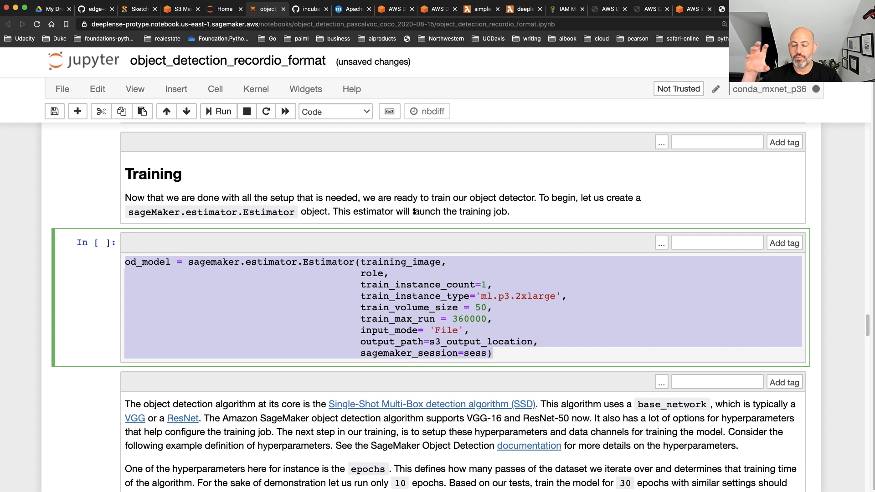
pyautogui.click(491, 284)
pyautogui.moveTo(493, 283); pyautogui.dragTo(351, 281)
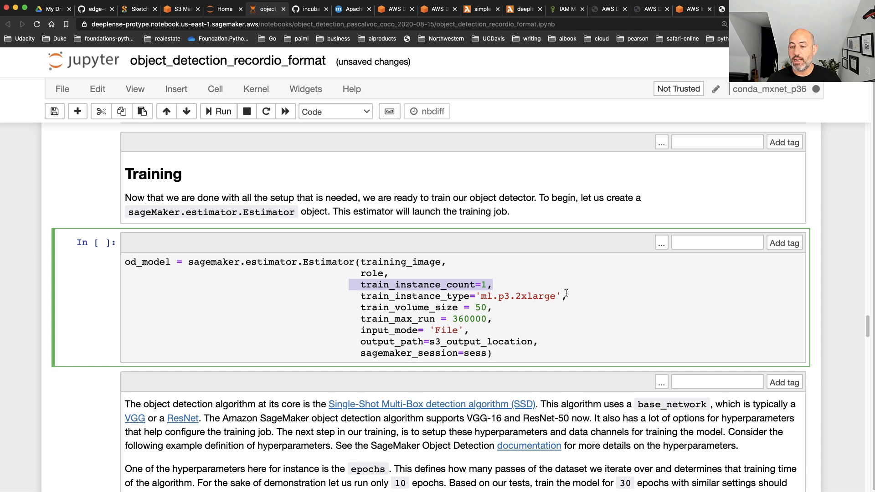
pyautogui.moveTo(603, 298); pyautogui.dragTo(354, 297)
# Review the od_model.set_hyperparameters cell and the s3_input cell that defines the train and validation data channels
pyautogui.scroll(-1, 362, 350)
pyautogui.scroll(-5, 362, 351)
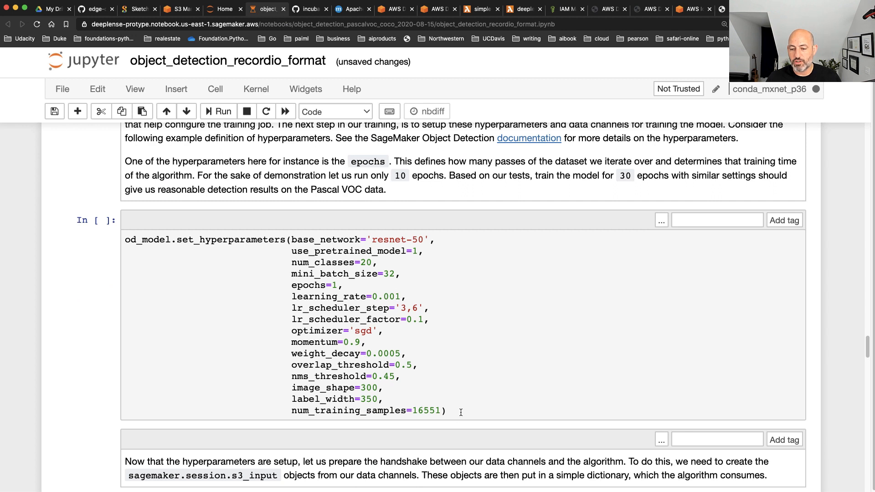
pyautogui.moveTo(460, 412); pyautogui.dragTo(109, 221)
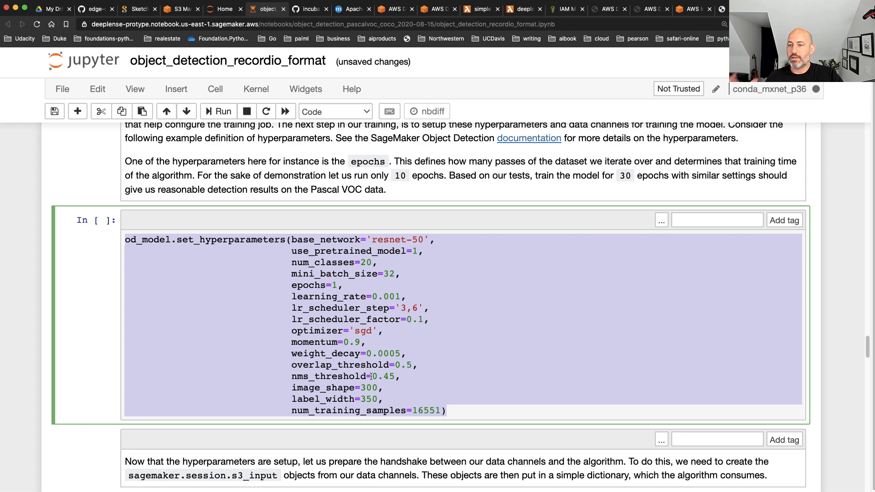
pyautogui.scroll(-5, 414, 390)
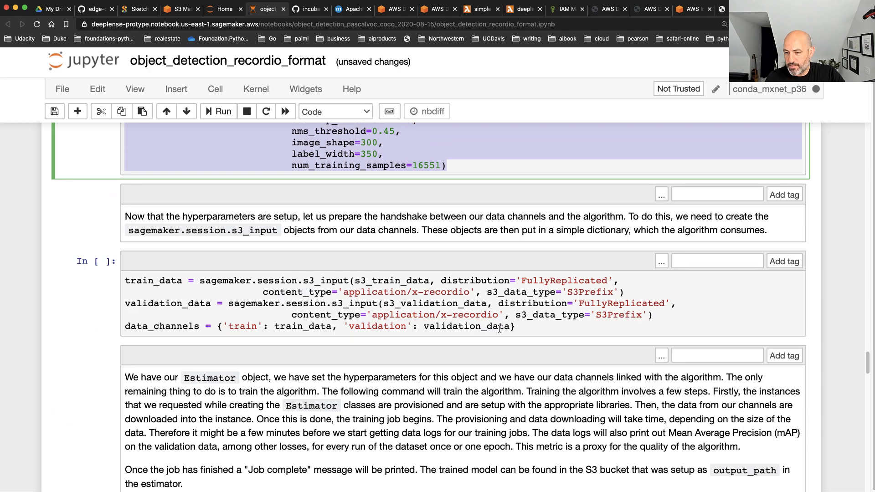
pyautogui.moveTo(526, 329); pyautogui.dragTo(18, 284)
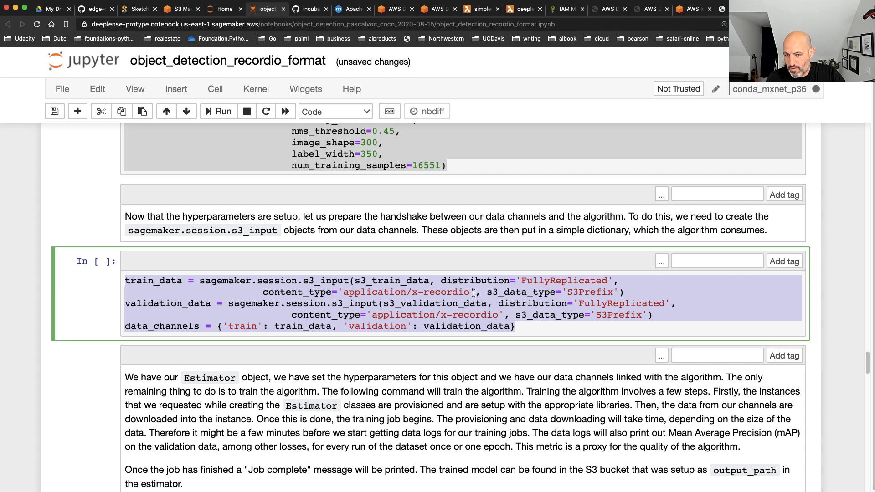
# Review the Hosting section's od_model.deploy cell and the Inference section's cell that downloads and reads test.jpg
pyautogui.scroll(-10, 515, 343)
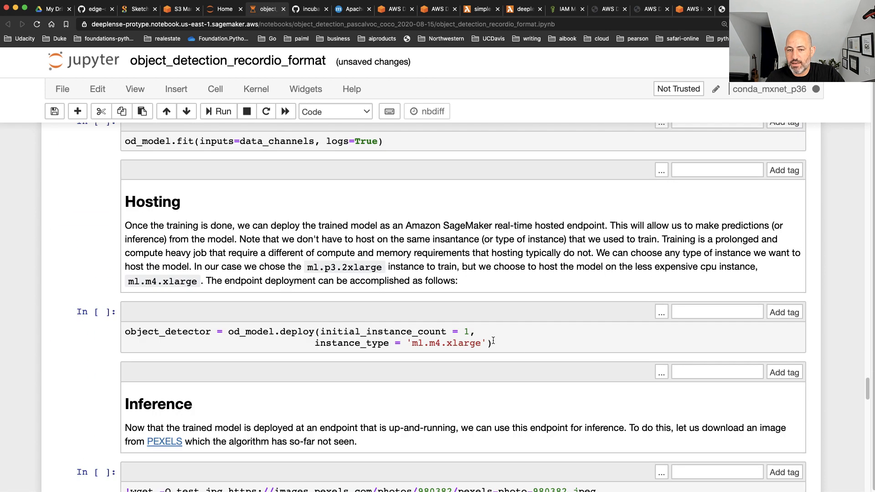
pyautogui.moveTo(497, 343); pyautogui.dragTo(66, 329)
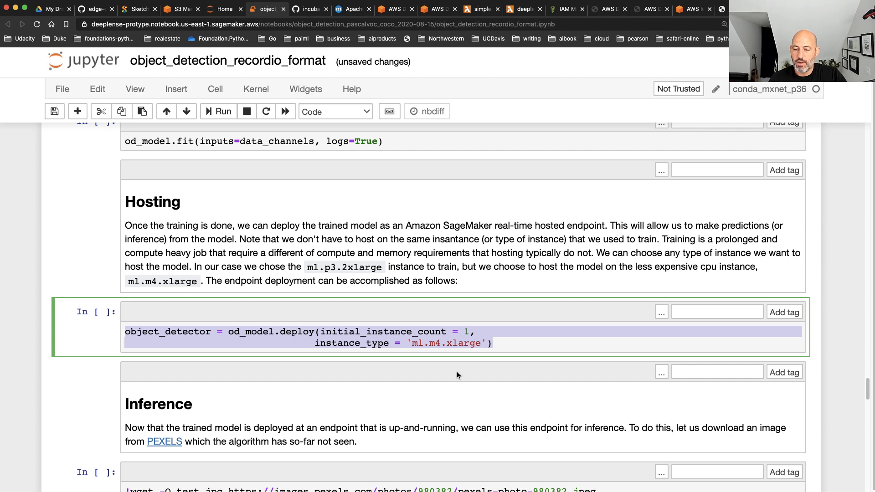
pyautogui.scroll(-5, 456, 374)
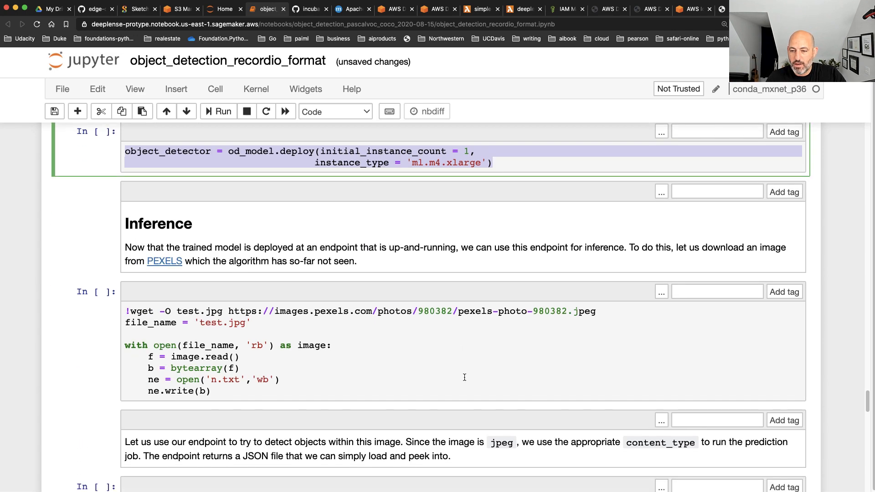
pyautogui.moveTo(212, 391); pyautogui.dragTo(108, 311)
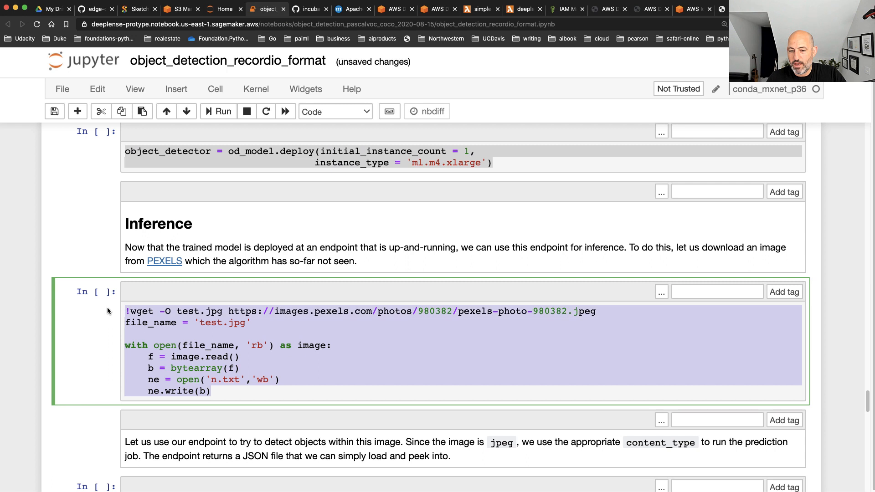
pyautogui.click(384, 313)
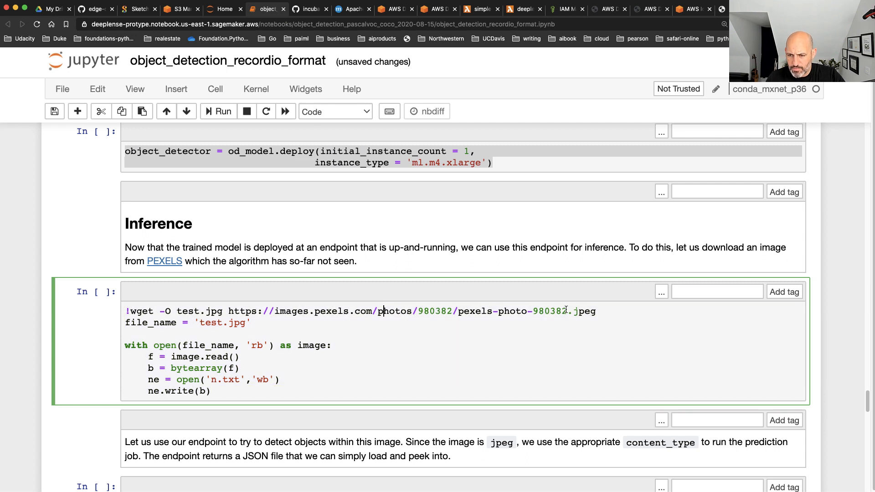
pyautogui.moveTo(596, 311); pyautogui.dragTo(126, 312)
pyautogui.click(228, 381)
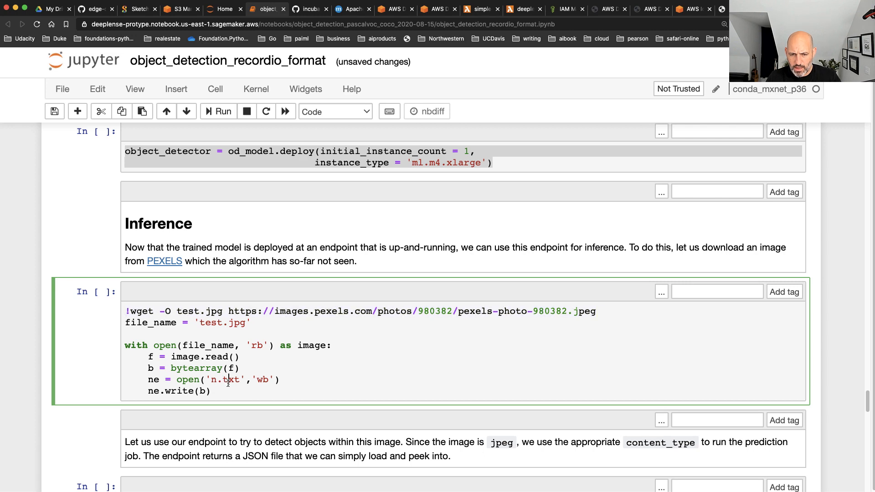
# Copy the wget test.jpg line from the Inference section into a new code cell above the import json cell and run it
pyautogui.moveTo(604, 310); pyautogui.dragTo(100, 316)
pyautogui.hotkey('ctrl', 'c')
pyautogui.scroll(-3, 197, 375)
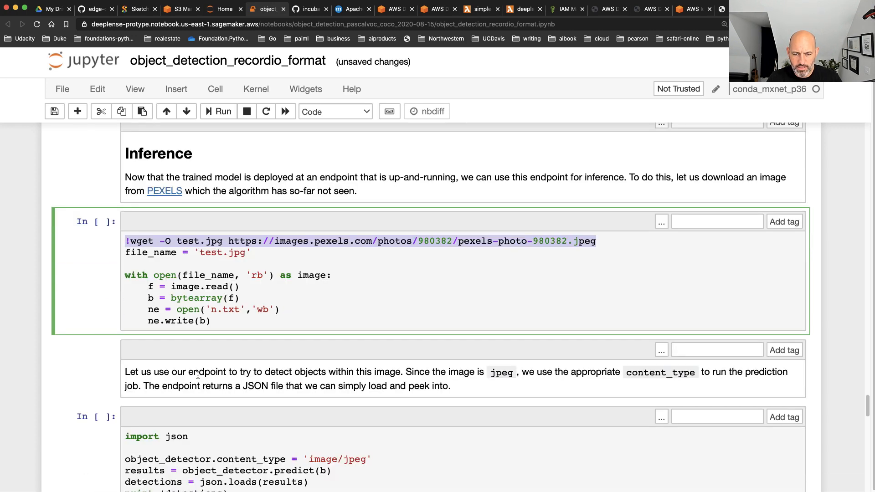
pyautogui.click(217, 358)
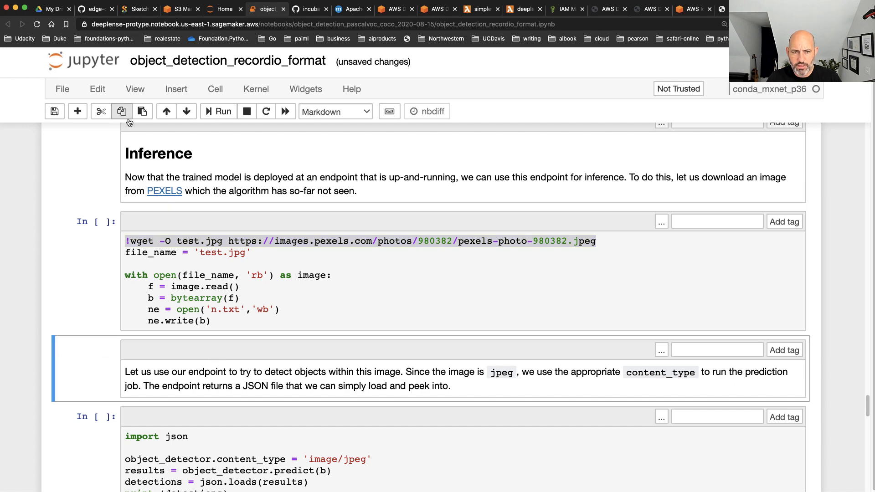
pyautogui.click(75, 114)
pyautogui.click(170, 430)
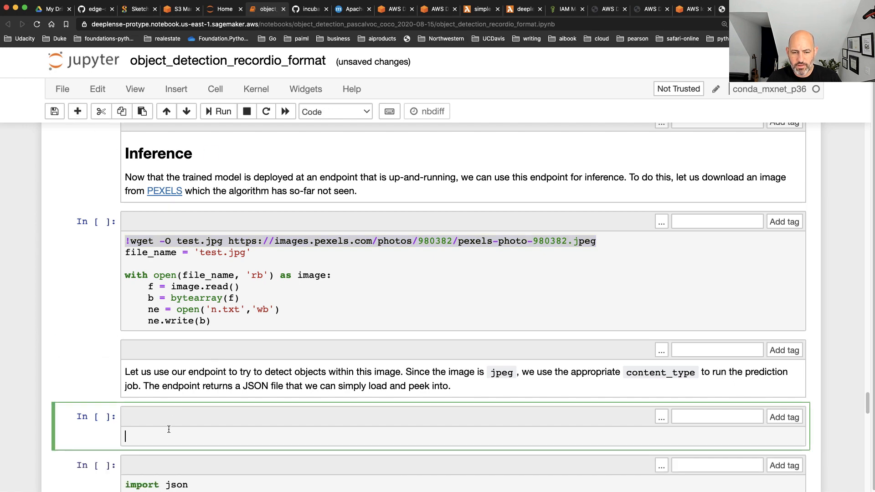
pyautogui.hotkey('ctrl', 'v')
pyautogui.hotkey('shift', 'Return')
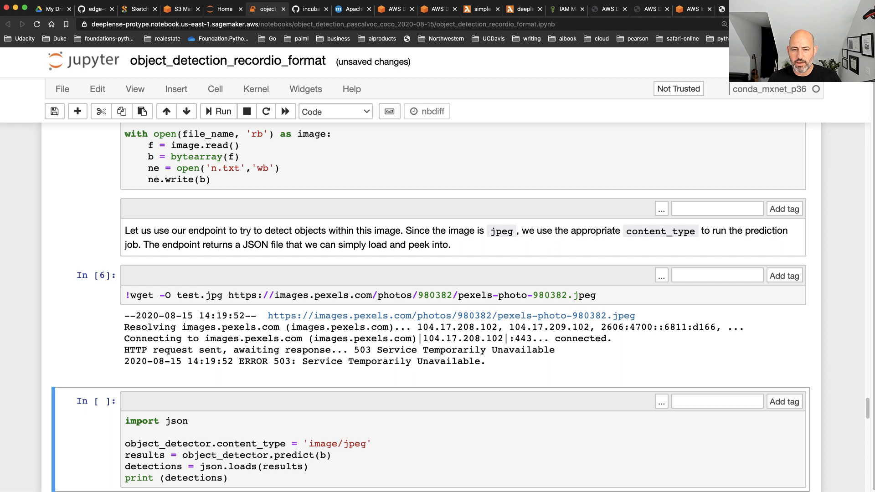
# Add a blank line below the wget command in the test.jpg download cell and highlight the command's image URL
pyautogui.click(638, 302)
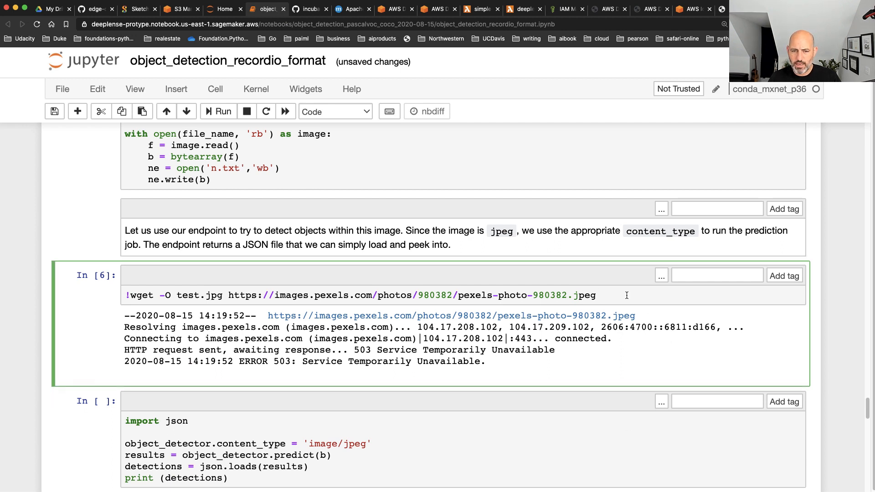
pyautogui.press('Return')
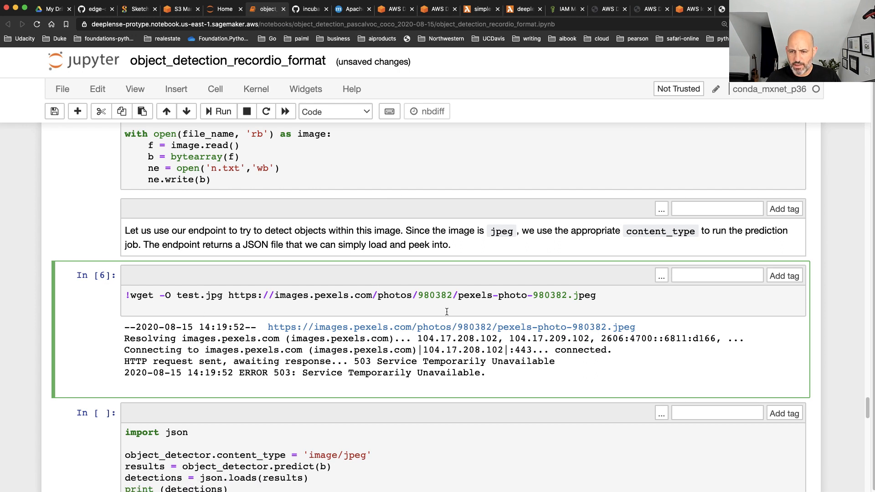
pyautogui.moveTo(600, 298); pyautogui.dragTo(230, 300)
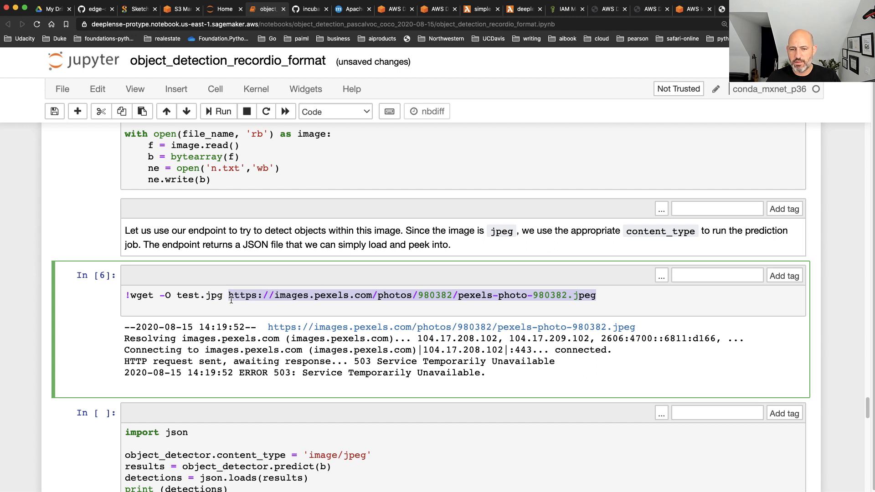
pyautogui.click(168, 310)
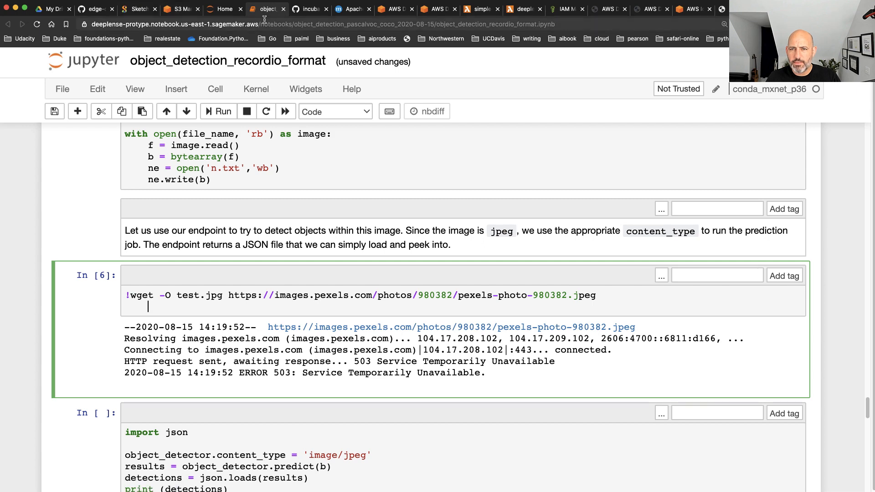
# Go to the Amazon SageMaker notebook instances page and open JupyterLab for the deeplense-protype instance
pyautogui.click(220, 9)
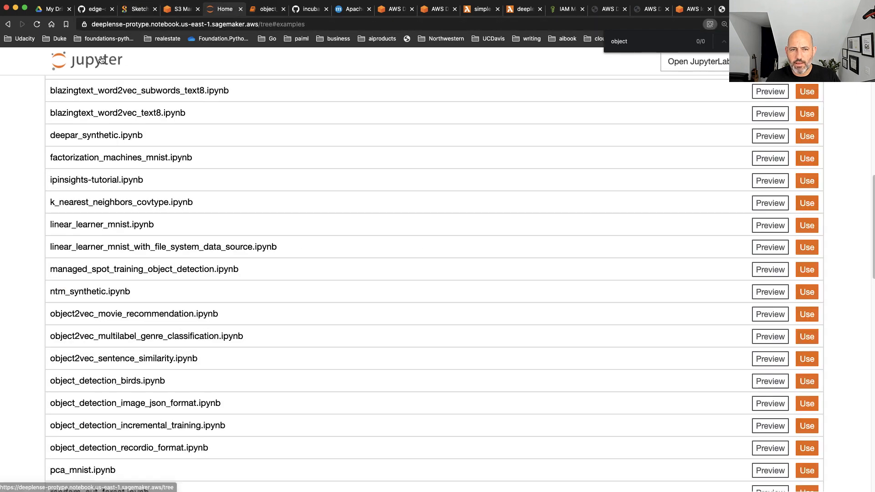
pyautogui.click(187, 25)
pyautogui.write('sag')
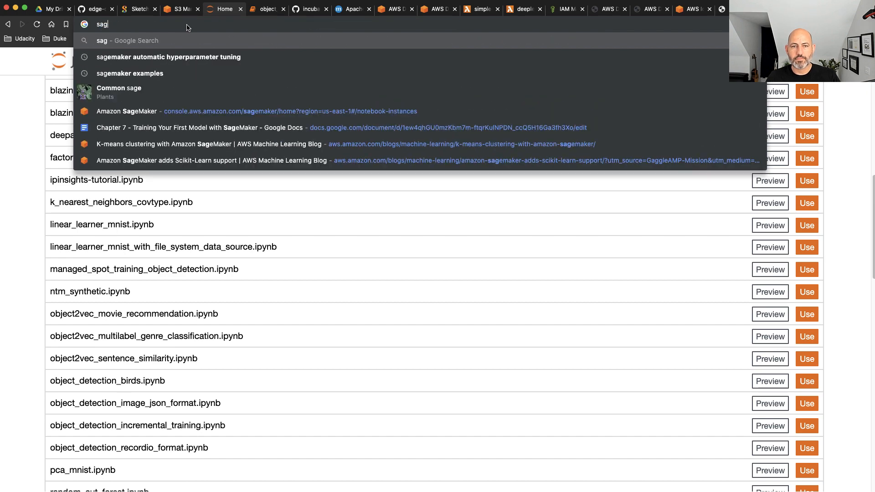
pyautogui.press('Down')
pyautogui.press('Down')
pyautogui.press('Down')
pyautogui.press('Down')
pyautogui.press('Return')
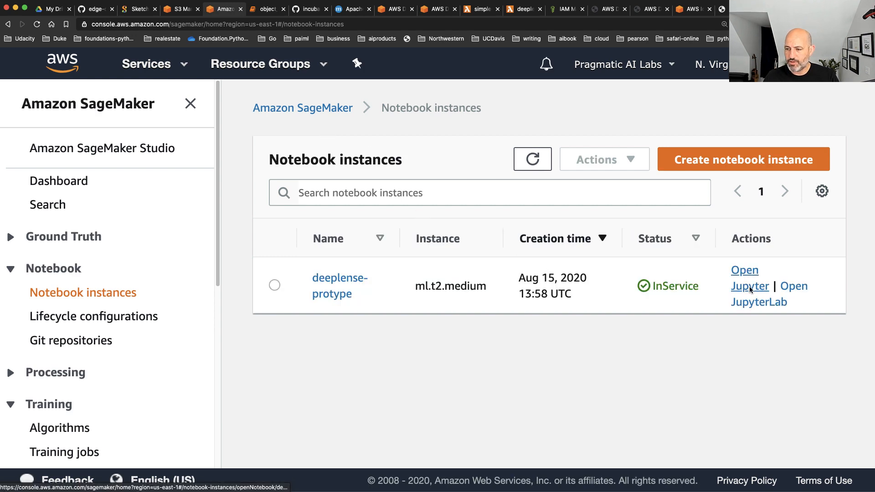
pyautogui.click(798, 288)
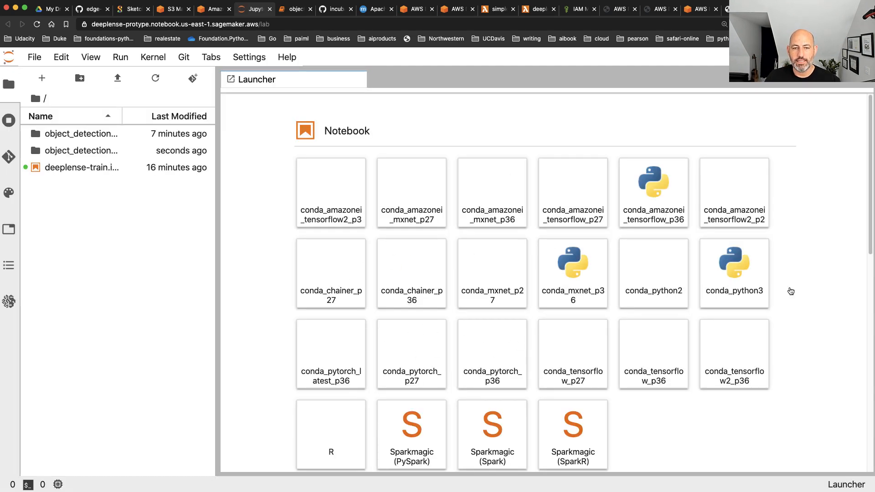
# View test.jpg from the object_detection_pascalvoc_coco_2020-08-15 folder in a new browser tab and inside JupyterLab, closing the JupyterLab image view when done
pyautogui.click(91, 152)
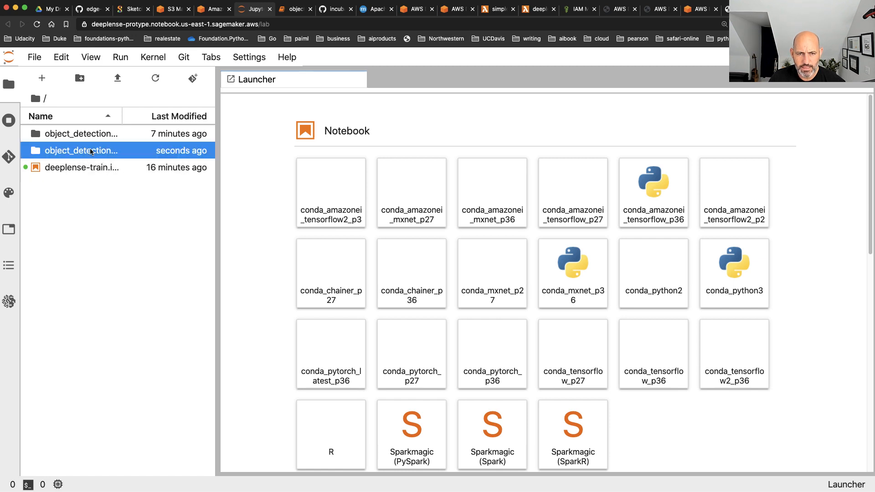
pyautogui.doubleClick(66, 157)
pyautogui.click(41, 242)
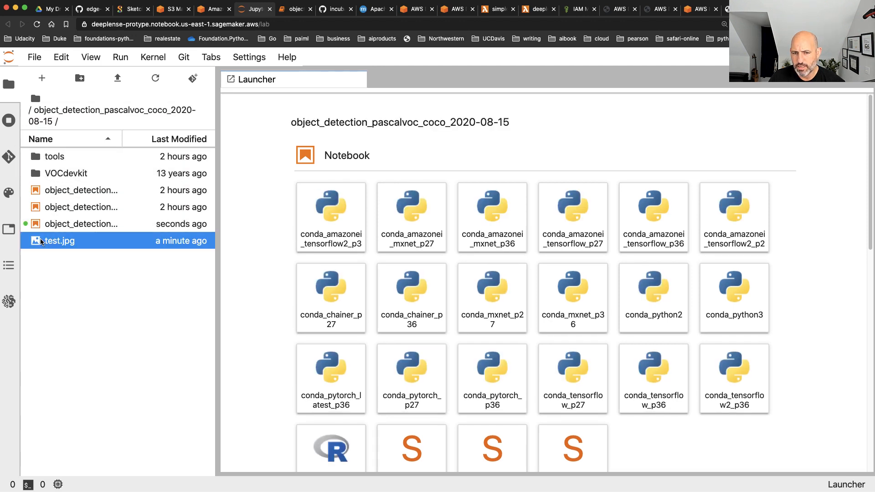
pyautogui.rightClick(40, 241)
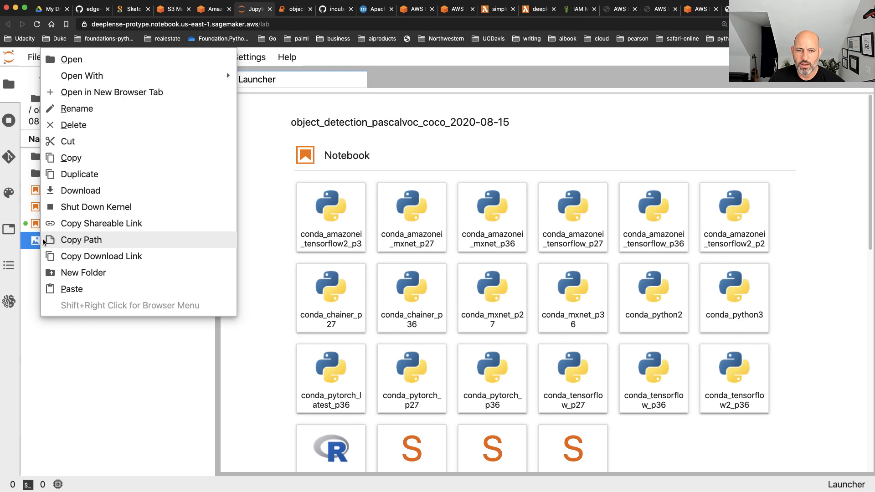
pyautogui.click(112, 92)
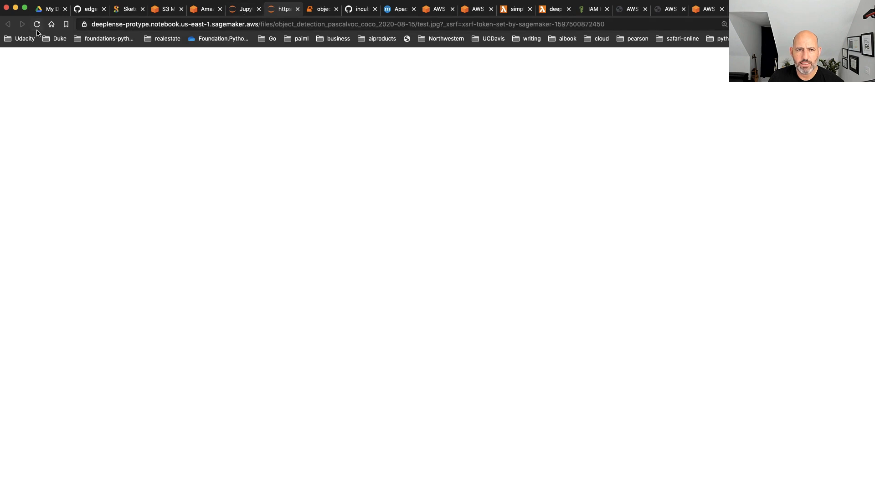
pyautogui.click(241, 9)
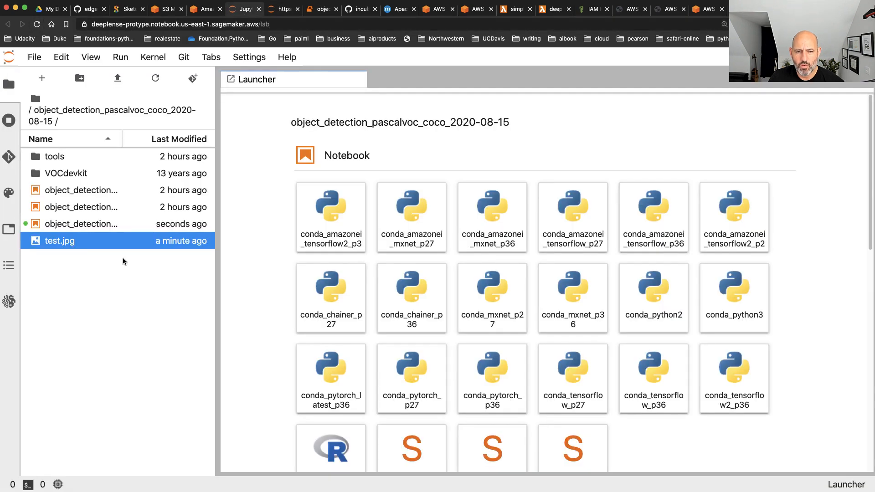
pyautogui.doubleClick(34, 243)
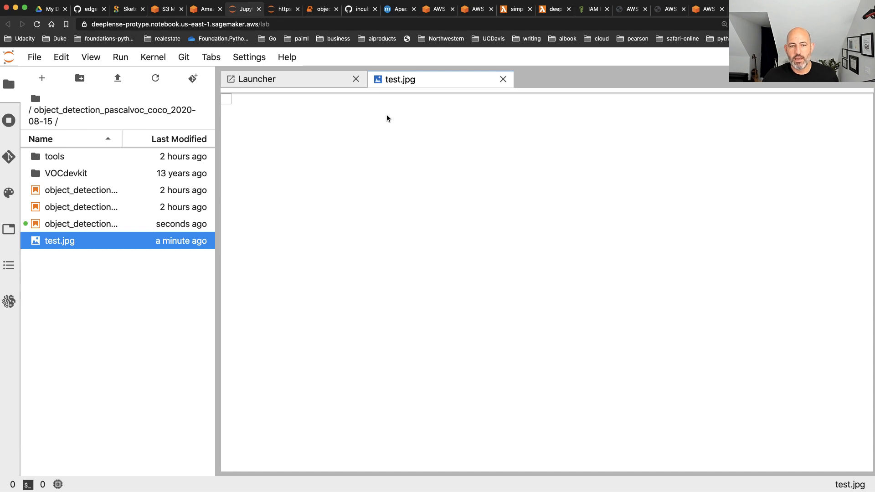
pyautogui.click(503, 79)
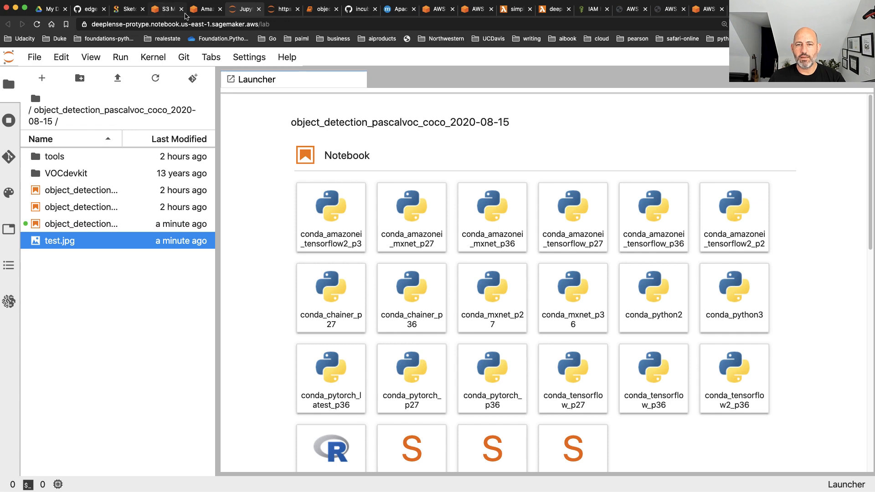
# Stop the deeplense-protype notebook instance in the SageMaker console
pyautogui.click(203, 13)
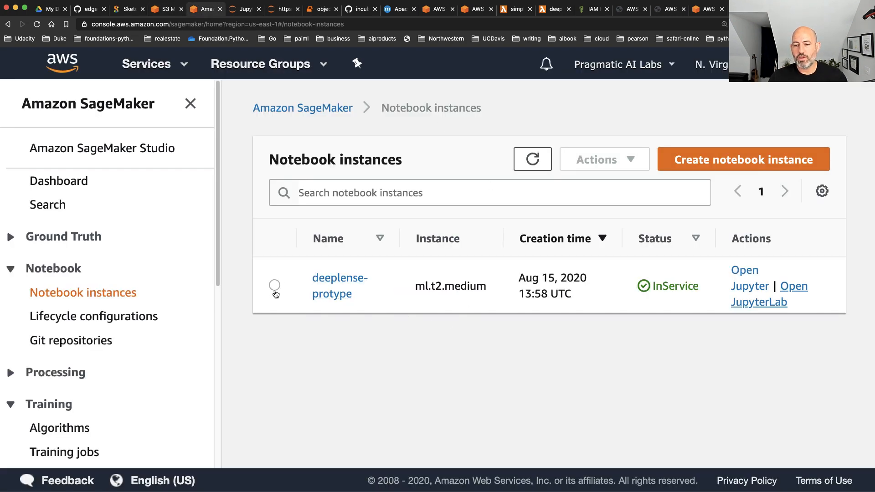
pyautogui.click(275, 285)
pyautogui.click(607, 162)
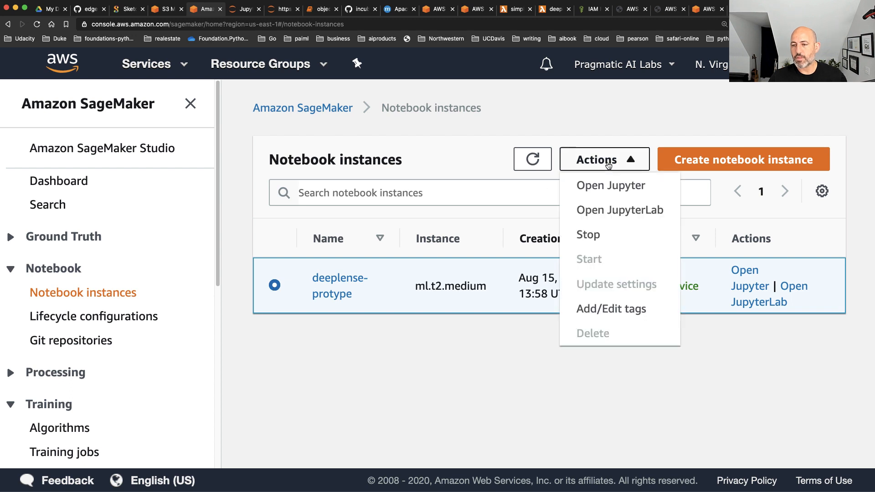
pyautogui.click(601, 233)
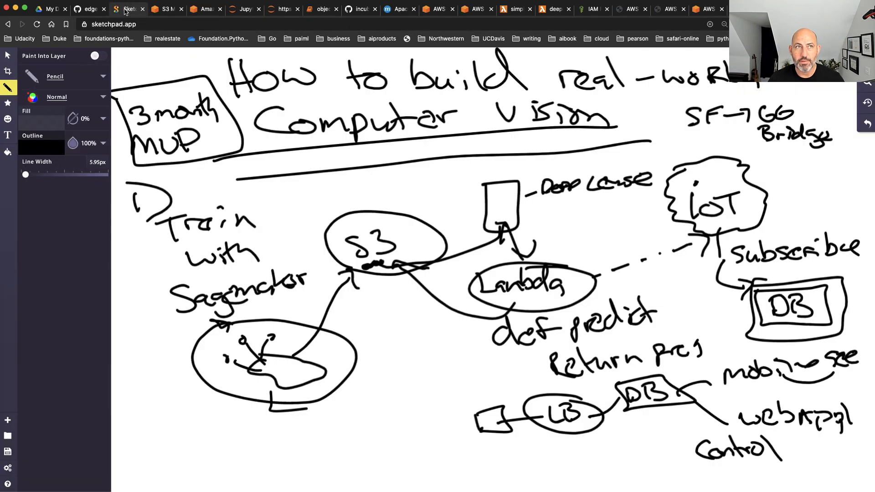
# Switch to Sketchpad, create a blank 2100 x 1342 px canvas, and handwrite "Deep Lense" inside a hand-drawn box in its upper left area
pyautogui.click(128, 9)
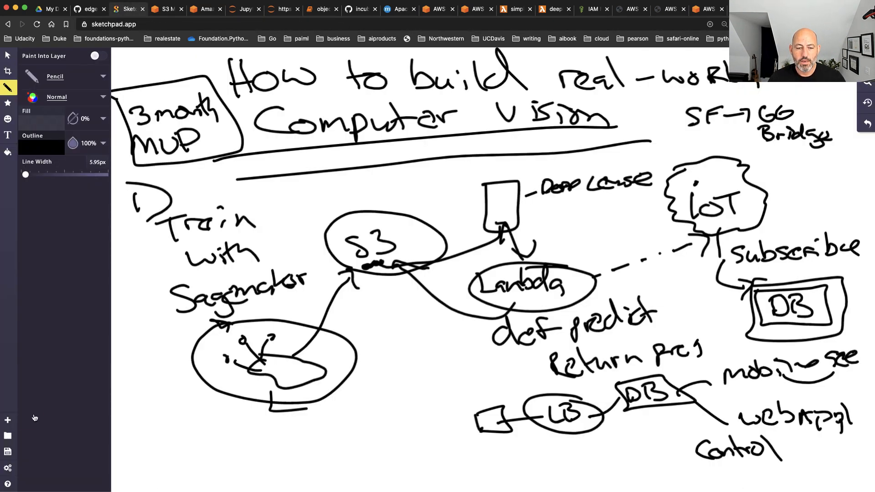
pyautogui.click(7, 420)
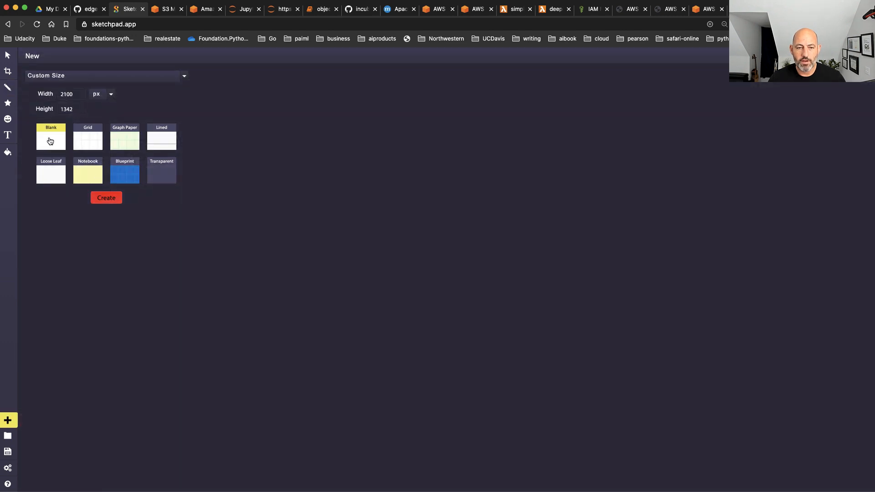
pyautogui.click(118, 198)
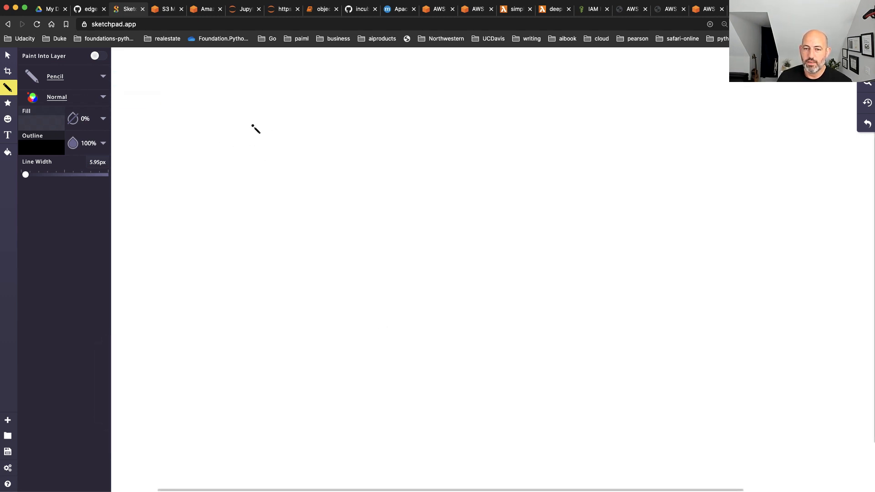
pyautogui.moveTo(254, 124)
pyautogui.mouseDown()
pyautogui.moveTo(270, 143)
pyautogui.moveTo(308, 128)
pyautogui.moveTo(326, 137)
pyautogui.moveTo(352, 130)
pyautogui.moveTo(259, 189)
pyautogui.moveTo(356, 187)
pyautogui.mouseUp()
pyautogui.moveTo(212, 105)
pyautogui.mouseDown()
pyautogui.moveTo(360, 105)
pyautogui.moveTo(360, 237)
pyautogui.moveTo(201, 146)
pyautogui.moveTo(211, 106)
pyautogui.mouseUp()
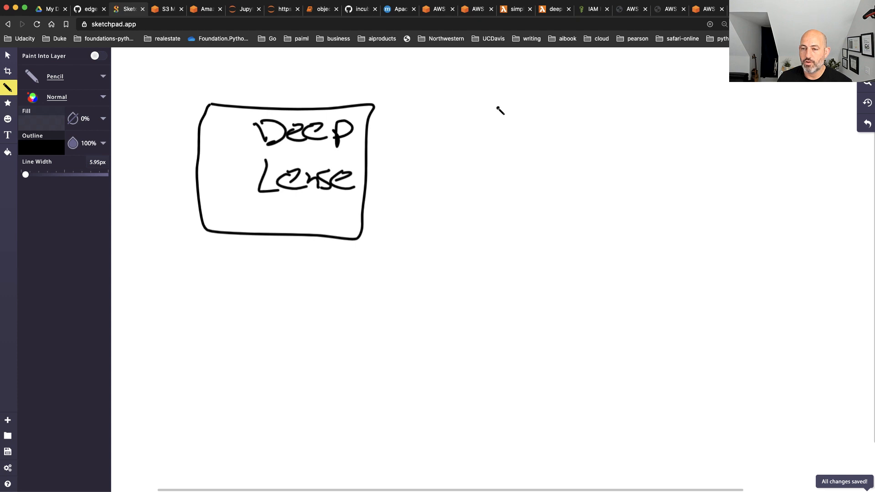
# Handwrite "Sagemaker Instance" to the right of the Deep Lense box and enclose it in a large ellipse
pyautogui.moveTo(497, 108)
pyautogui.mouseDown()
pyautogui.moveTo(480, 114)
pyautogui.moveTo(485, 126)
pyautogui.moveTo(524, 125)
pyautogui.moveTo(532, 136)
pyautogui.moveTo(558, 112)
pyautogui.moveTo(619, 126)
pyautogui.mouseUp()
pyautogui.click(532, 118)
pyautogui.moveTo(628, 97)
pyautogui.mouseDown()
pyautogui.moveTo(623, 124)
pyautogui.moveTo(647, 125)
pyautogui.mouseUp()
pyautogui.moveTo(643, 117); pyautogui.dragTo(666, 122)
pyautogui.moveTo(680, 119); pyautogui.dragTo(700, 110)
pyautogui.moveTo(515, 152); pyautogui.dragTo(519, 175)
pyautogui.moveTo(503, 150); pyautogui.dragTo(529, 148)
pyautogui.moveTo(500, 176); pyautogui.dragTo(532, 174)
pyautogui.moveTo(541, 161); pyautogui.dragTo(555, 175)
pyautogui.moveTo(576, 148); pyautogui.dragTo(577, 176)
pyautogui.moveTo(569, 160); pyautogui.dragTo(632, 172)
pyautogui.moveTo(642, 157)
pyautogui.mouseDown()
pyautogui.moveTo(637, 171)
pyautogui.moveTo(658, 159)
pyautogui.mouseUp()
pyautogui.moveTo(616, 160); pyautogui.dragTo(620, 165)
pyautogui.moveTo(491, 95)
pyautogui.mouseDown()
pyautogui.moveTo(464, 180)
pyautogui.moveTo(760, 150)
pyautogui.moveTo(494, 90)
pyautogui.mouseUp()
# Draw a connector down from the Sagemaker Instance ellipse to the handwritten label "Example Notebook" and frame the label with a box
pyautogui.moveTo(530, 207)
pyautogui.mouseDown()
pyautogui.moveTo(524, 262)
pyautogui.moveTo(560, 272)
pyautogui.moveTo(554, 259)
pyautogui.mouseUp()
pyautogui.moveTo(572, 254)
pyautogui.mouseDown()
pyautogui.moveTo(586, 264)
pyautogui.moveTo(563, 273)
pyautogui.mouseUp()
pyautogui.moveTo(596, 260)
pyautogui.mouseDown()
pyautogui.moveTo(588, 269)
pyautogui.moveTo(650, 273)
pyautogui.mouseUp()
pyautogui.moveTo(656, 262); pyautogui.dragTo(661, 276)
pyautogui.moveTo(539, 308); pyautogui.dragTo(573, 296)
pyautogui.moveTo(562, 292)
pyautogui.mouseDown()
pyautogui.moveTo(578, 307)
pyautogui.moveTo(631, 309)
pyautogui.mouseUp()
pyautogui.moveTo(634, 280); pyautogui.dragTo(633, 310)
pyautogui.moveTo(644, 292); pyautogui.dragTo(647, 311)
pyautogui.moveTo(537, 242)
pyautogui.mouseDown()
pyautogui.moveTo(656, 319)
pyautogui.moveTo(545, 261)
pyautogui.mouseUp()
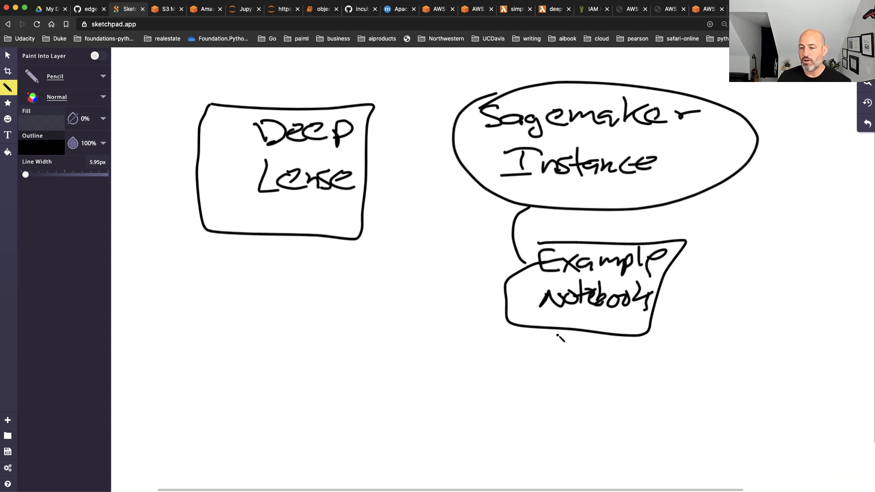
# Draw an oval below the Example Notebook box, link it to the word "Train", and draw an arrow from there up to a circled "S3"
pyautogui.moveTo(585, 335)
pyautogui.mouseDown()
pyautogui.moveTo(567, 426)
pyautogui.moveTo(590, 338)
pyautogui.moveTo(585, 344)
pyautogui.mouseUp()
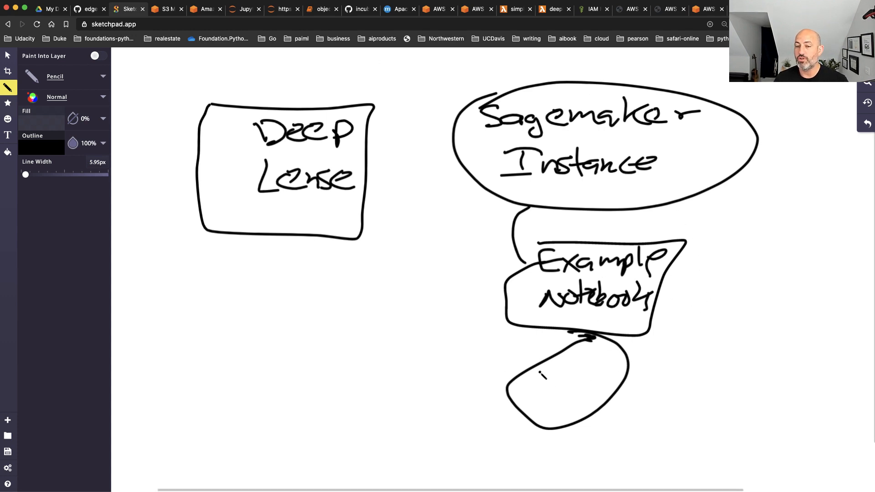
pyautogui.moveTo(531, 387)
pyautogui.mouseDown()
pyautogui.moveTo(409, 354)
pyautogui.moveTo(404, 334)
pyautogui.moveTo(420, 336)
pyautogui.mouseUp()
pyautogui.moveTo(427, 335); pyautogui.dragTo(436, 340)
pyautogui.moveTo(440, 333); pyautogui.dragTo(461, 340)
pyautogui.moveTo(419, 321)
pyautogui.mouseDown()
pyautogui.moveTo(410, 288)
pyautogui.moveTo(431, 292)
pyautogui.mouseUp()
pyautogui.moveTo(414, 242)
pyautogui.mouseDown()
pyautogui.moveTo(398, 260)
pyautogui.moveTo(432, 260)
pyautogui.moveTo(400, 230)
pyautogui.moveTo(467, 257)
pyautogui.moveTo(439, 231)
pyautogui.mouseUp()
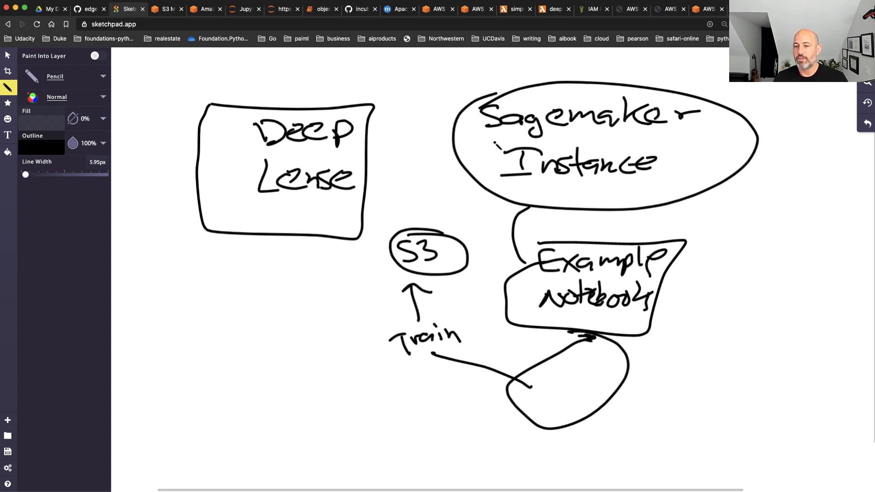
# Handwrite an underlined "Train ID" above the Sagemaker Instance ellipse and draw an arrow from it to the Deep Lense box
pyautogui.moveTo(412, 73)
pyautogui.mouseDown()
pyautogui.moveTo(412, 89)
pyautogui.moveTo(404, 74)
pyautogui.moveTo(430, 79)
pyautogui.mouseUp()
pyautogui.moveTo(440, 79)
pyautogui.mouseDown()
pyautogui.moveTo(433, 85)
pyautogui.moveTo(458, 77)
pyautogui.moveTo(462, 85)
pyautogui.mouseUp()
pyautogui.moveTo(484, 69)
pyautogui.mouseDown()
pyautogui.moveTo(483, 89)
pyautogui.moveTo(495, 68)
pyautogui.moveTo(488, 83)
pyautogui.mouseUp()
pyautogui.moveTo(496, 82)
pyautogui.mouseDown()
pyautogui.moveTo(510, 76)
pyautogui.moveTo(495, 84)
pyautogui.mouseUp()
pyautogui.moveTo(421, 99)
pyautogui.mouseDown()
pyautogui.moveTo(485, 86)
pyautogui.moveTo(385, 137)
pyautogui.moveTo(358, 137)
pyautogui.moveTo(378, 145)
pyautogui.moveTo(374, 139)
pyautogui.mouseUp()
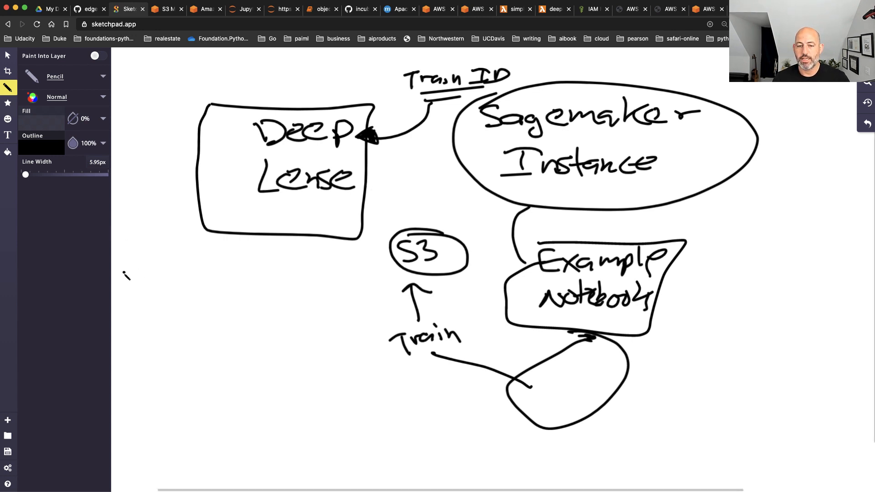
# Draw a circled "AWS Lambda" below the Deep Lense box, connected to that box and joined to S3 by a dashed arrow
pyautogui.moveTo(143, 267)
pyautogui.mouseDown()
pyautogui.moveTo(138, 281)
pyautogui.moveTo(177, 273)
pyautogui.moveTo(183, 291)
pyautogui.moveTo(138, 315)
pyautogui.moveTo(175, 303)
pyautogui.moveTo(207, 314)
pyautogui.moveTo(226, 301)
pyautogui.moveTo(241, 314)
pyautogui.mouseUp()
pyautogui.moveTo(222, 275)
pyautogui.mouseDown()
pyautogui.moveTo(164, 257)
pyautogui.moveTo(241, 331)
pyautogui.moveTo(186, 266)
pyautogui.moveTo(252, 220)
pyautogui.mouseUp()
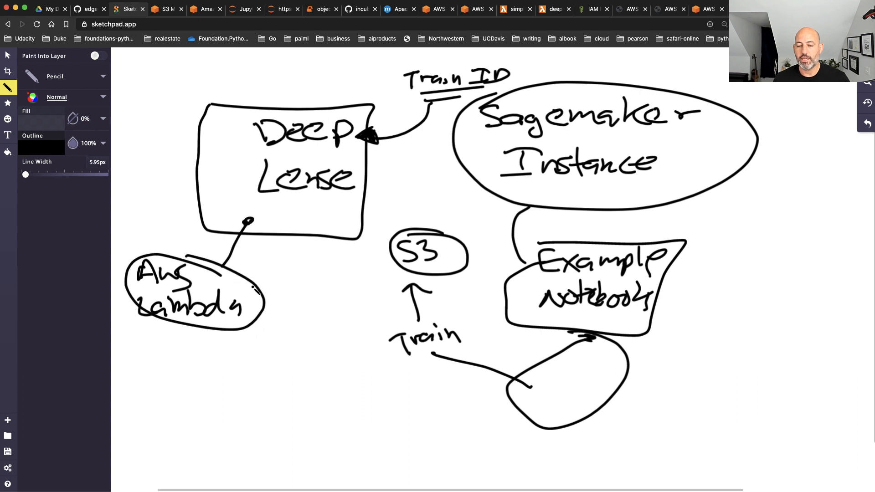
pyautogui.moveTo(244, 285); pyautogui.dragTo(397, 270)
pyautogui.moveTo(259, 276); pyautogui.dragTo(290, 296)
# Draw a line down from AWS Lambda with a branch labelled "iot" and an arrow leading to "DynamboDB"
pyautogui.moveTo(184, 317)
pyautogui.mouseDown()
pyautogui.moveTo(177, 356)
pyautogui.moveTo(234, 351)
pyautogui.mouseUp()
pyautogui.moveTo(178, 362)
pyautogui.mouseDown()
pyautogui.moveTo(166, 394)
pyautogui.moveTo(224, 415)
pyautogui.moveTo(227, 429)
pyautogui.mouseUp()
pyautogui.moveTo(246, 340)
pyautogui.mouseDown()
pyautogui.moveTo(253, 350)
pyautogui.moveTo(266, 340)
pyautogui.moveTo(294, 342)
pyautogui.moveTo(295, 333)
pyautogui.mouseUp()
pyautogui.click(258, 339)
pyautogui.moveTo(248, 402); pyautogui.dragTo(252, 424)
pyautogui.moveTo(249, 403)
pyautogui.mouseDown()
pyautogui.moveTo(254, 423)
pyautogui.moveTo(267, 418)
pyautogui.mouseUp()
pyautogui.moveTo(275, 409)
pyautogui.mouseDown()
pyautogui.moveTo(272, 431)
pyautogui.moveTo(323, 419)
pyautogui.moveTo(339, 403)
pyautogui.moveTo(356, 415)
pyautogui.moveTo(397, 402)
pyautogui.moveTo(383, 423)
pyautogui.mouseUp()
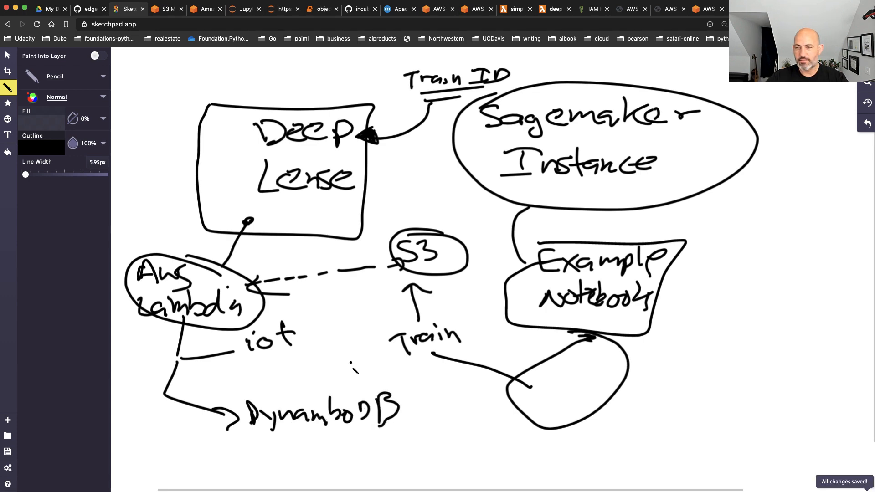